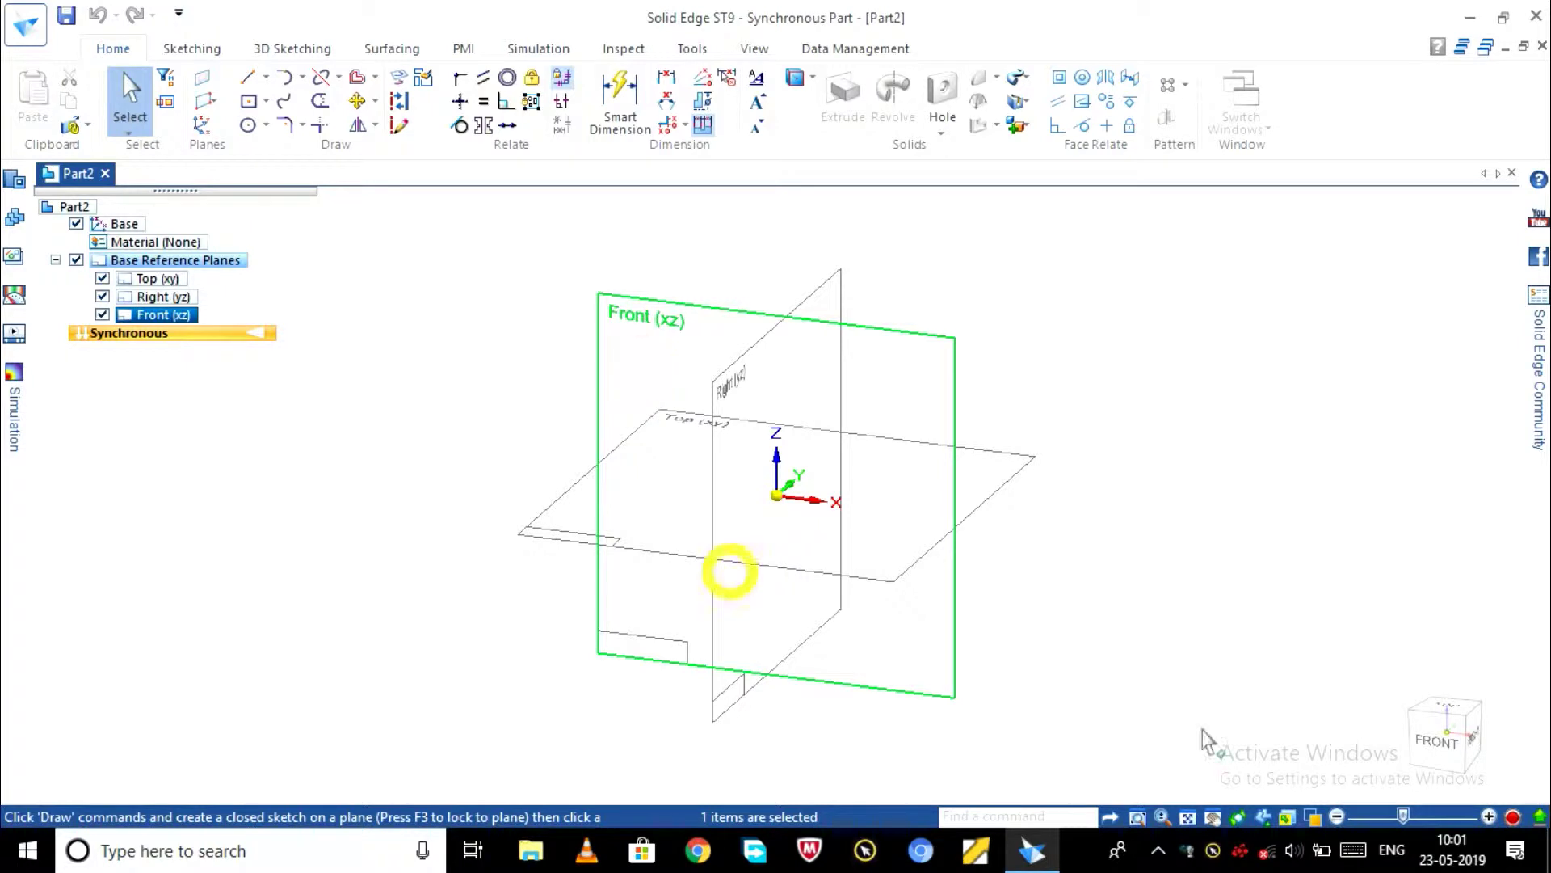
- Hide the Top and Right reference planes and the base coordinate system, and orient the view to the front
{"action": "left_click", "coordinate": [1436, 744]}
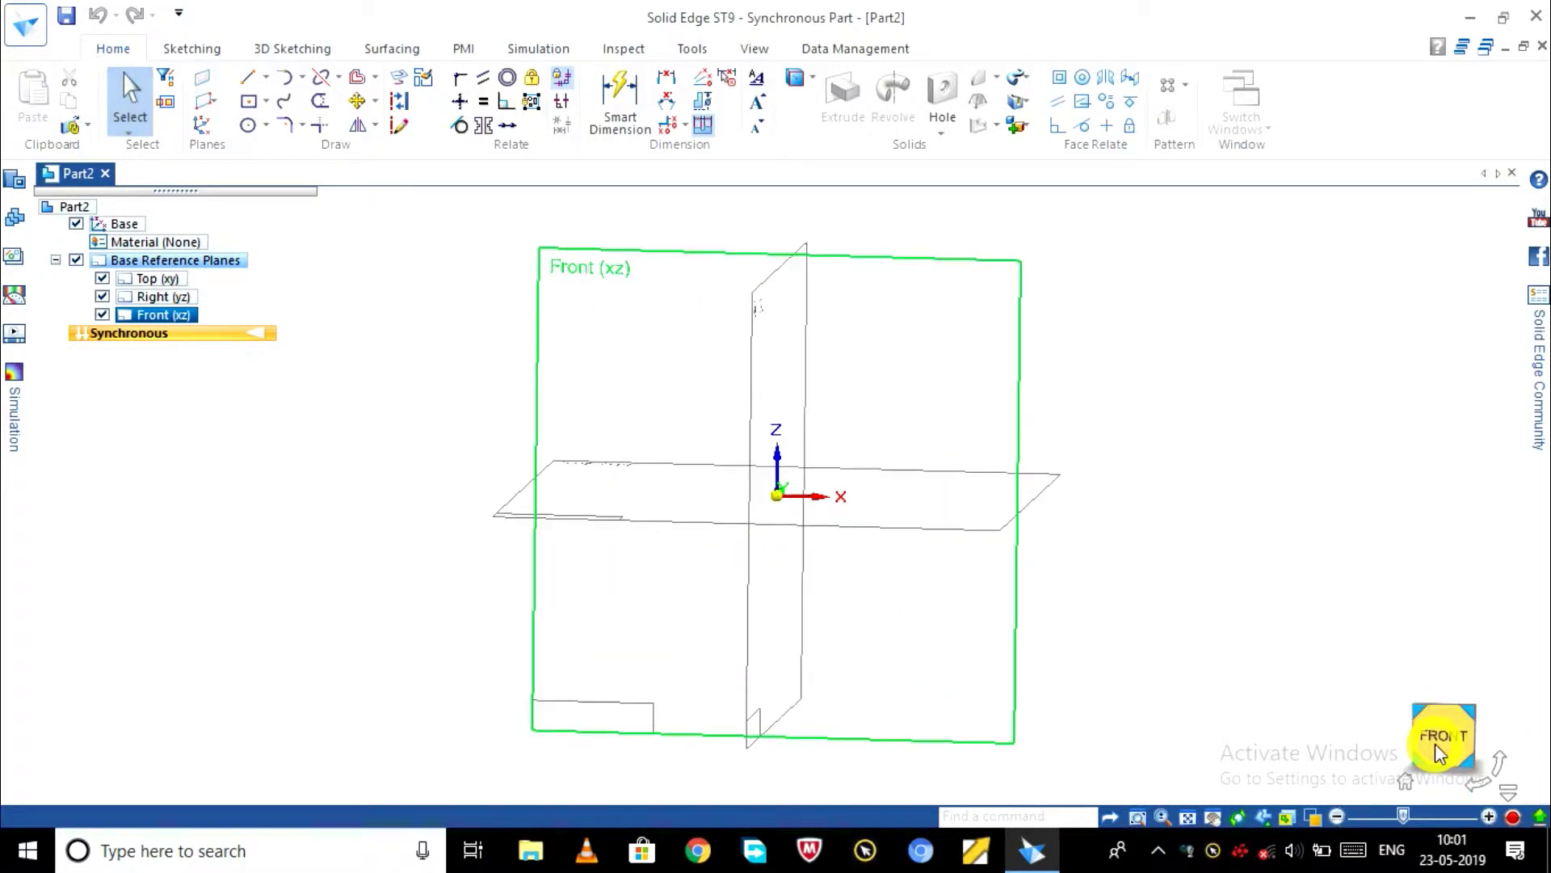
{"action": "middle_click_drag", "start_coordinate": [633, 512], "coordinate": [717, 555]}
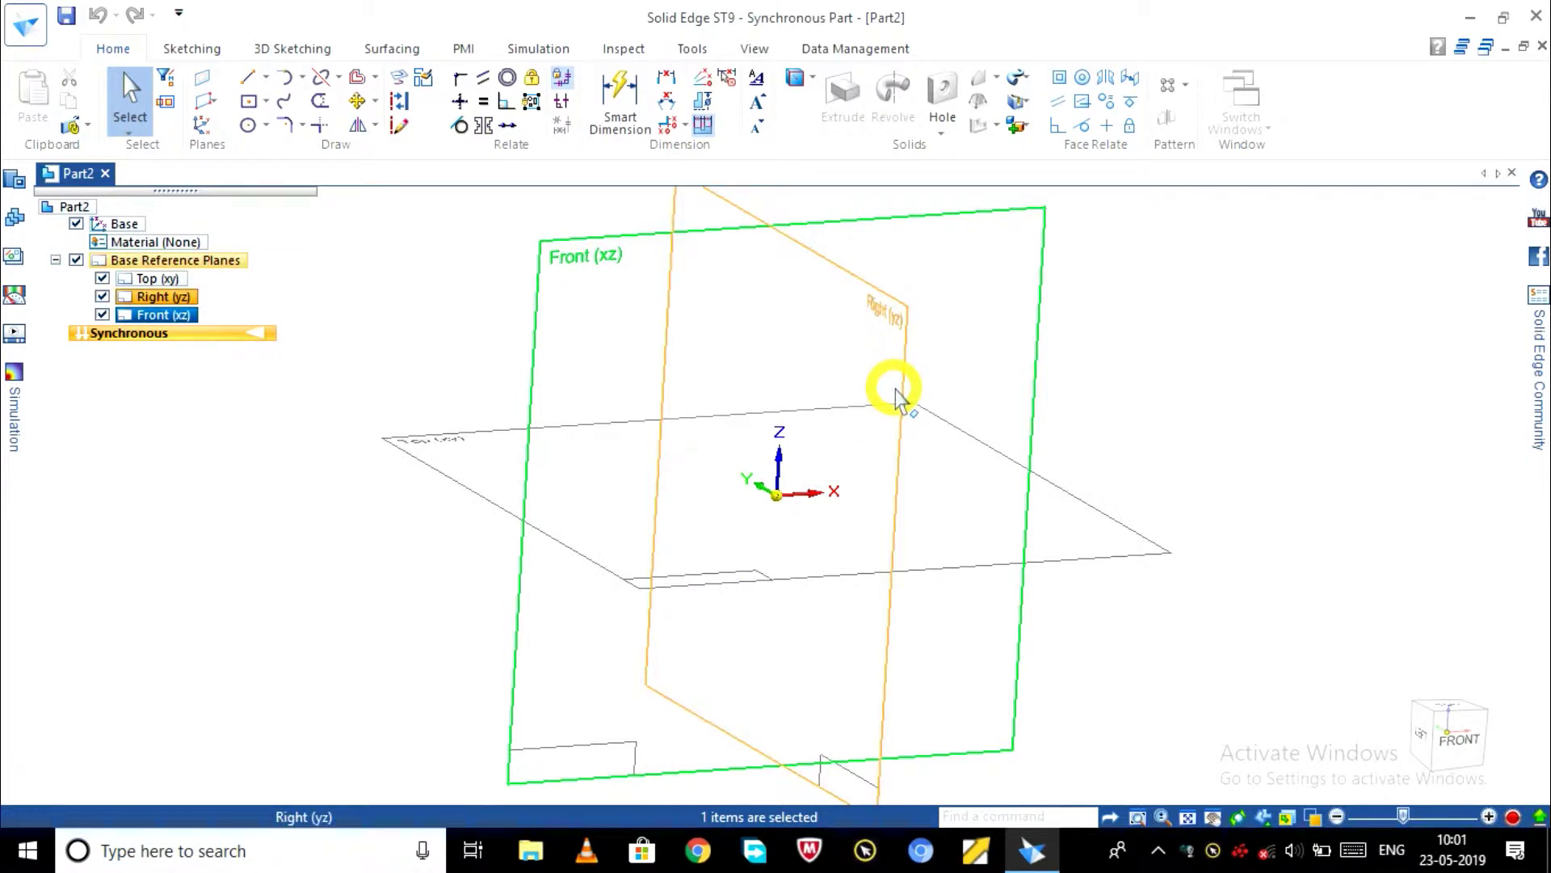
{"action": "left_click", "coordinate": [102, 278]}
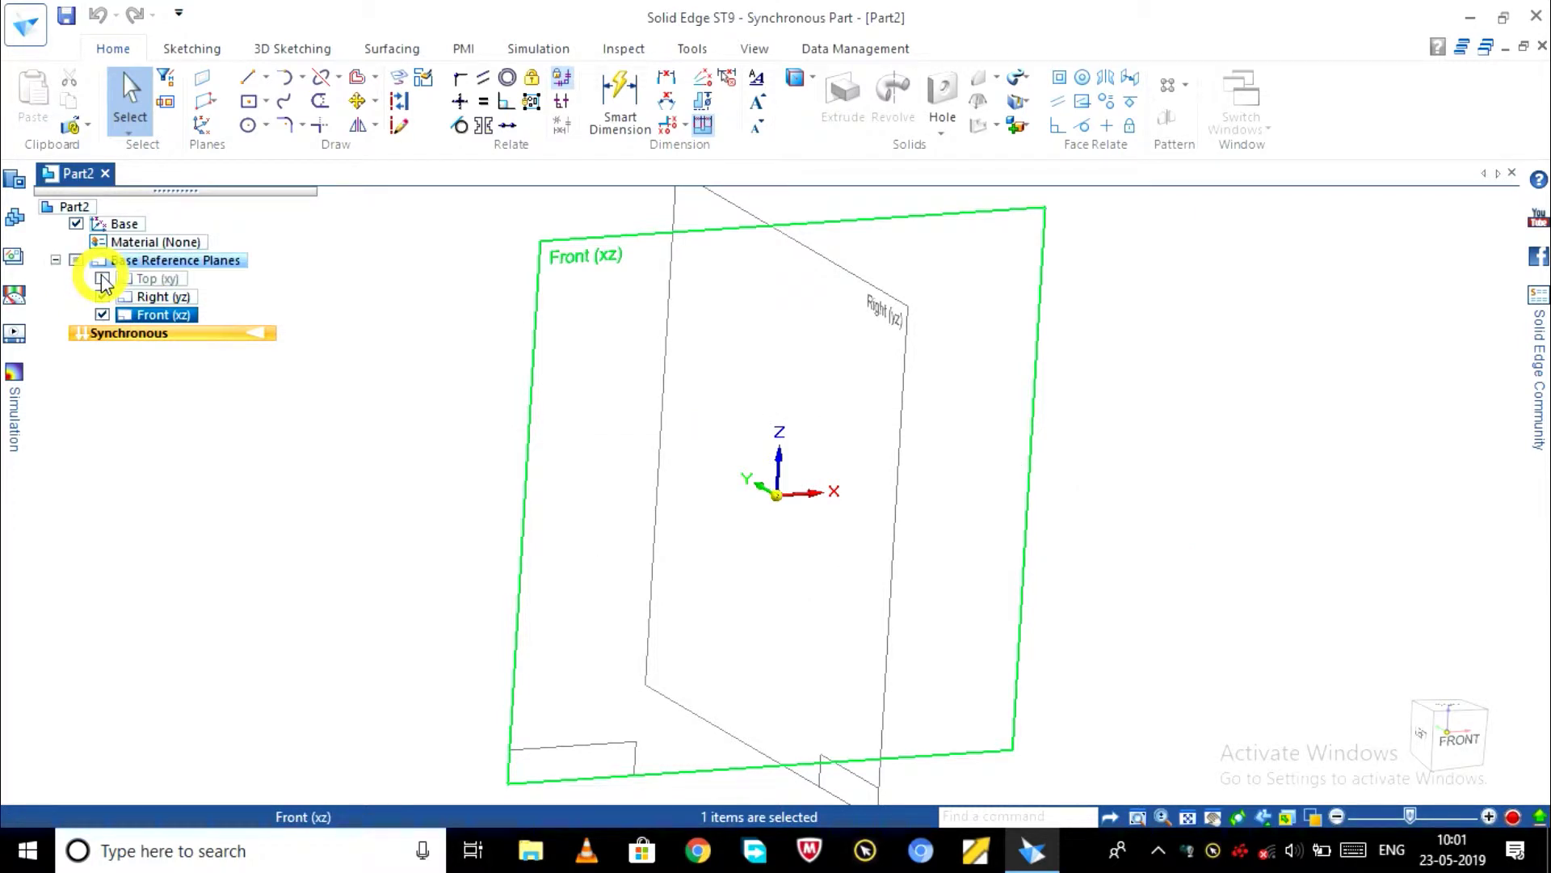
{"action": "left_click", "coordinate": [103, 296]}
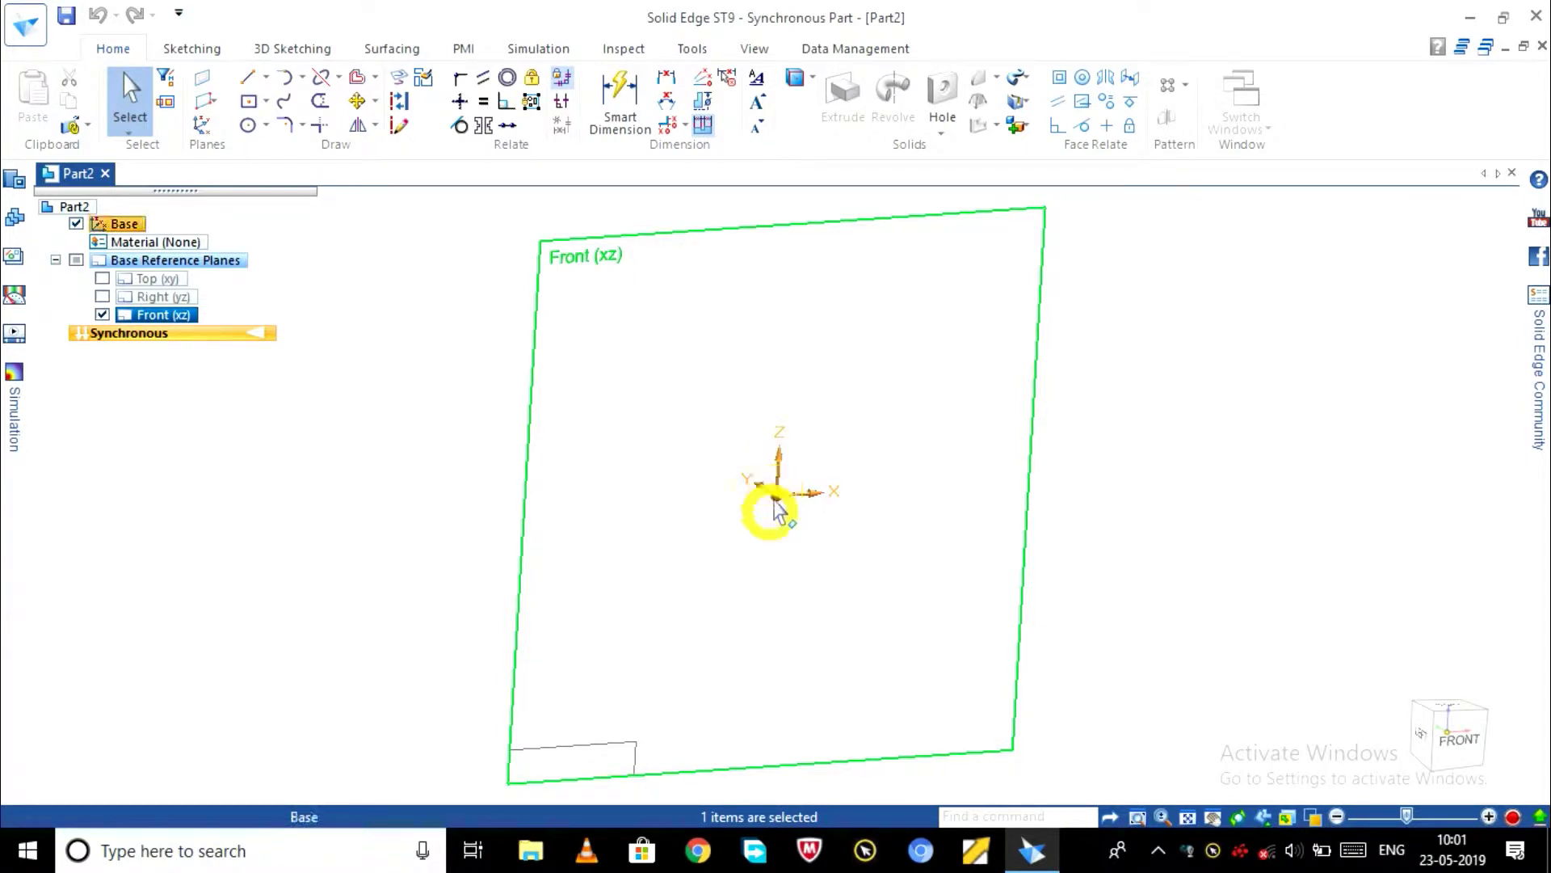
{"action": "left_click", "coordinate": [77, 225]}
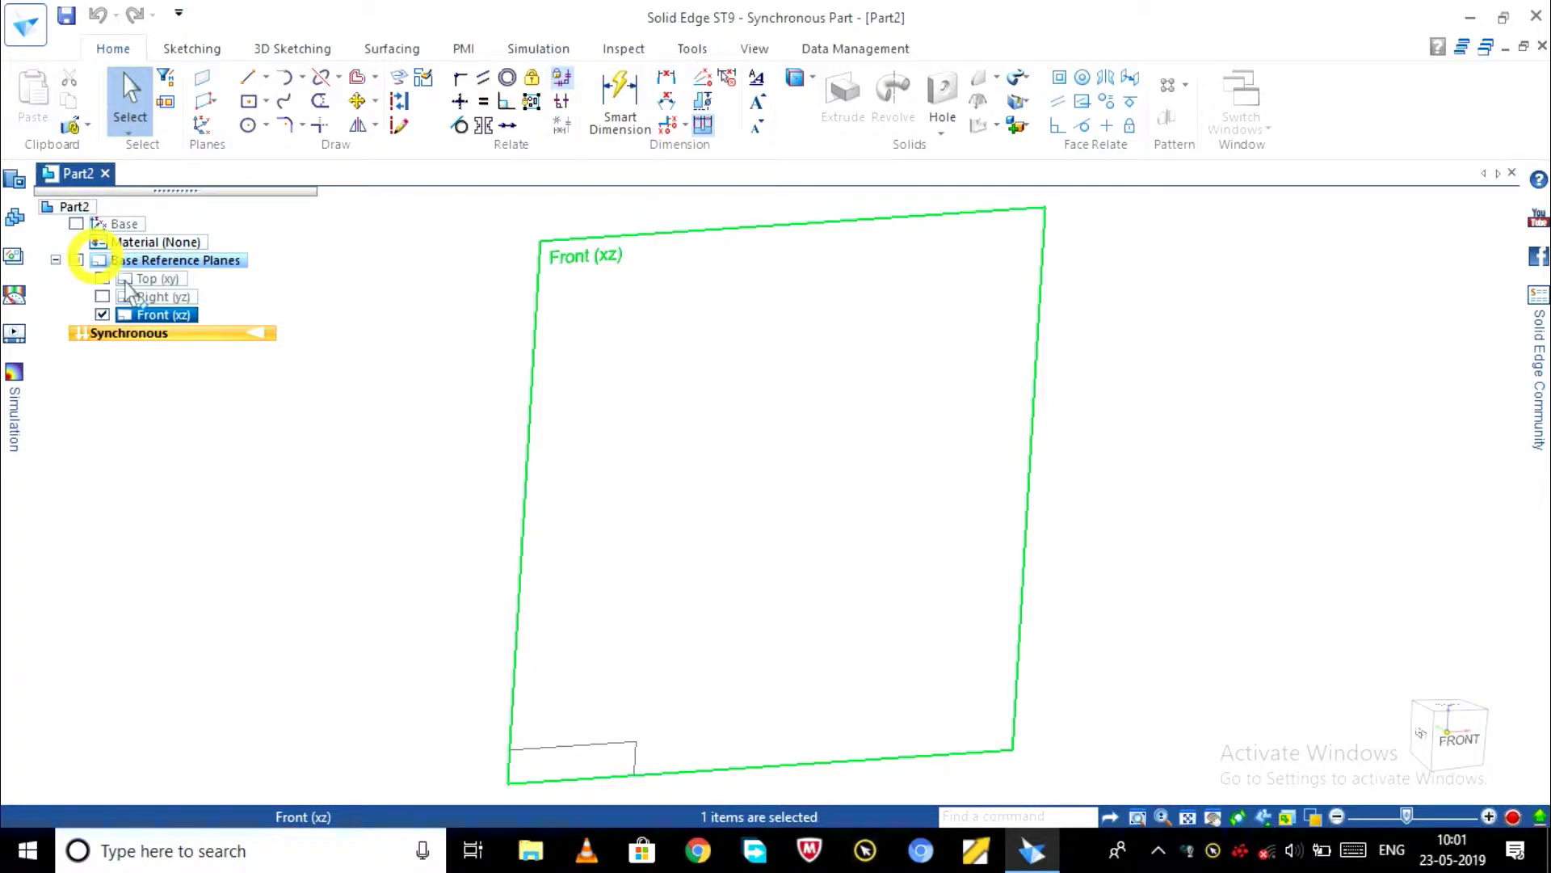
{"action": "left_click", "coordinate": [1454, 741]}
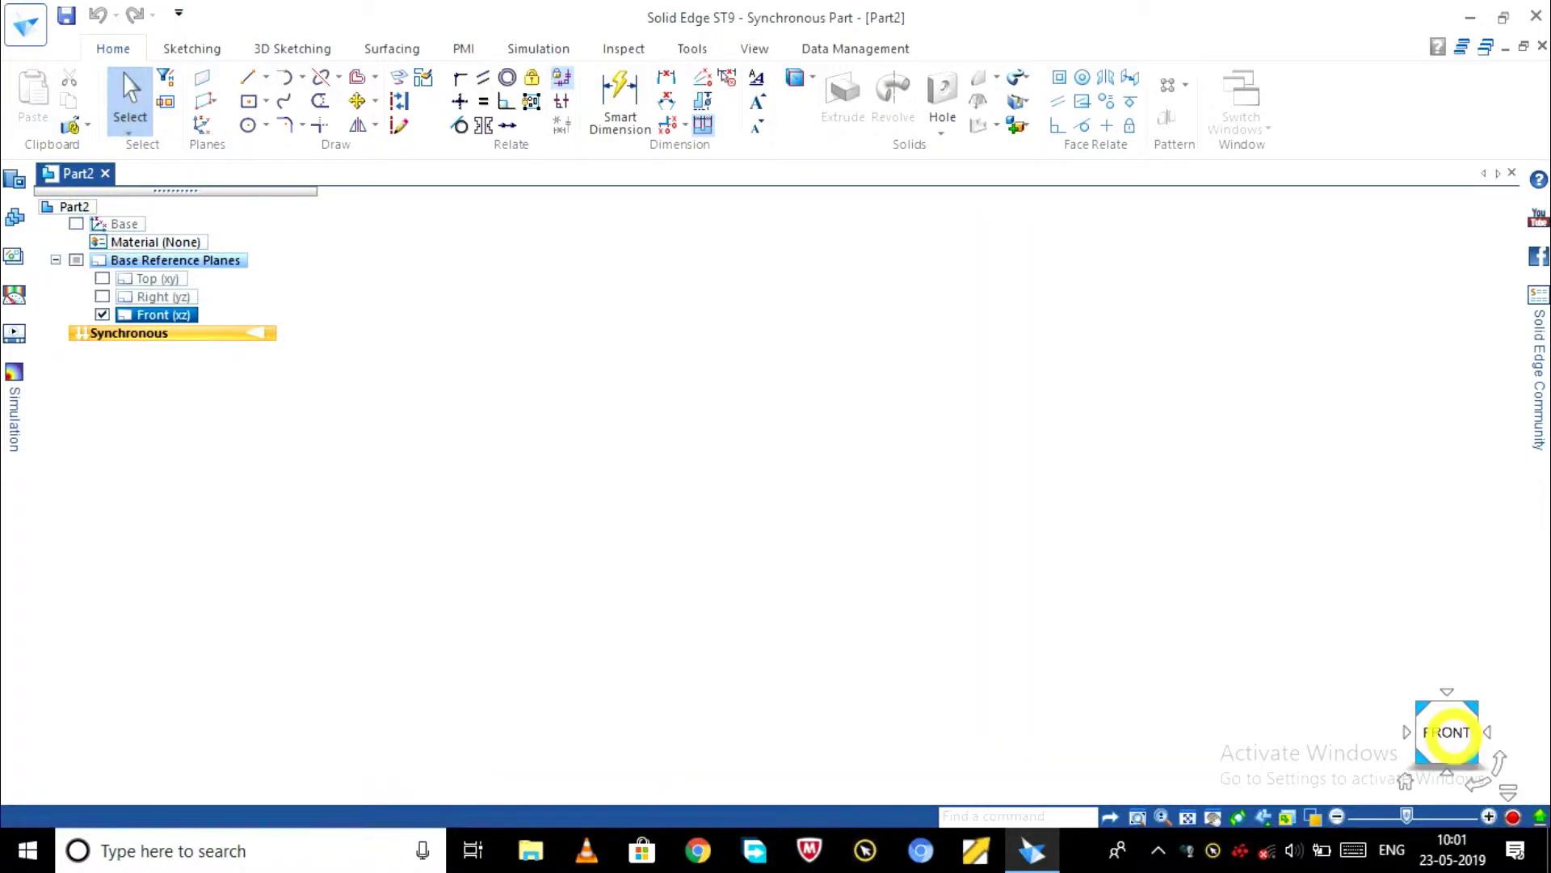
- Draw a 56 mm vertical line straight down at -90° on the front plane
{"action": "left_click", "coordinate": [248, 86]}
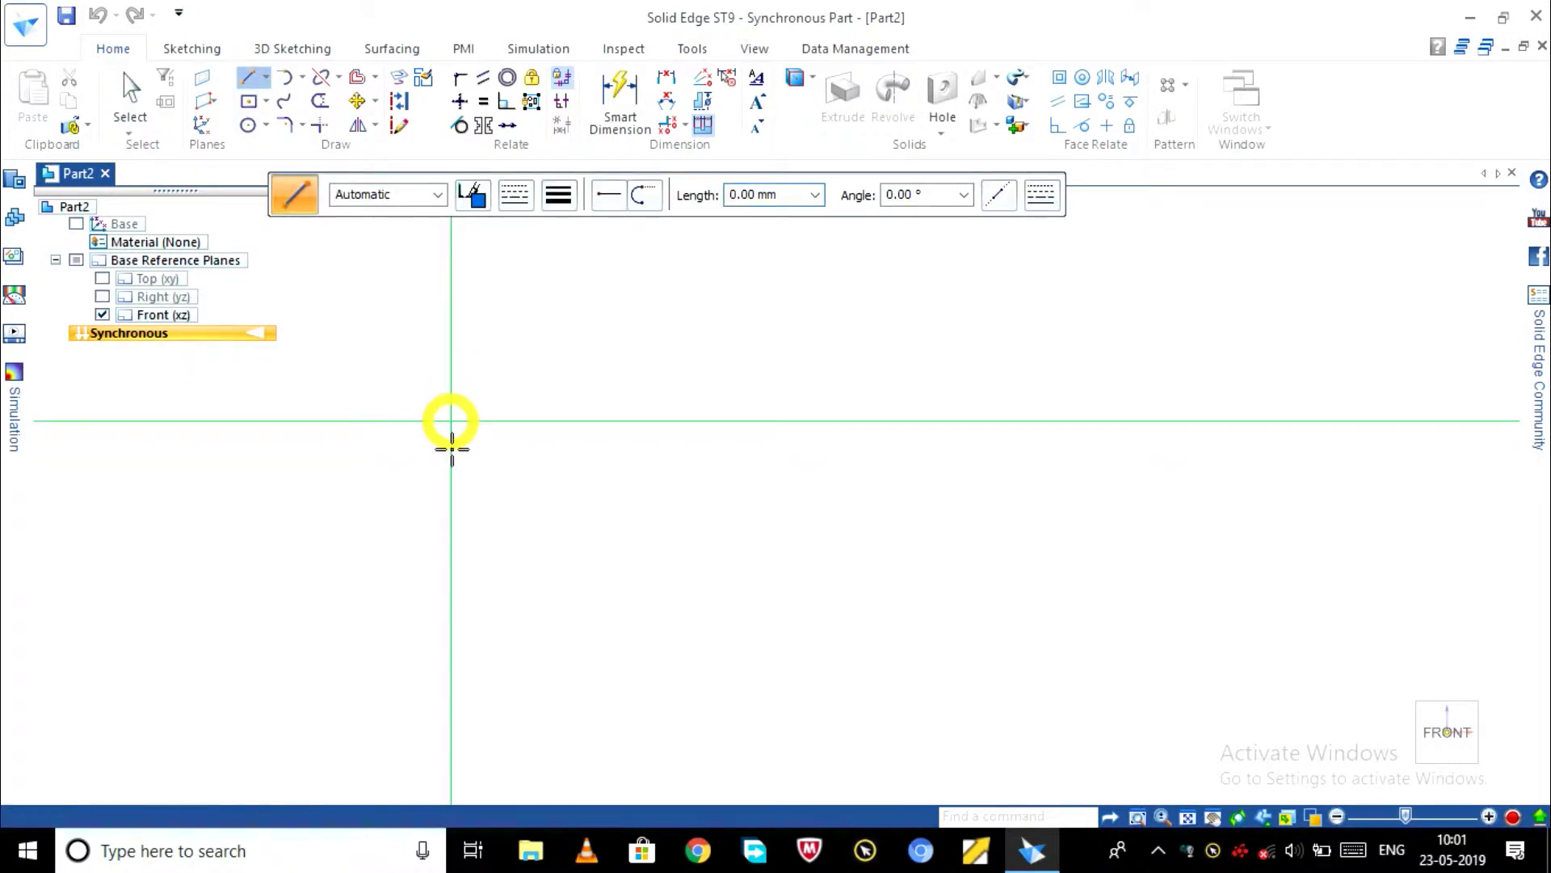
{"action": "left_click", "coordinate": [451, 420]}
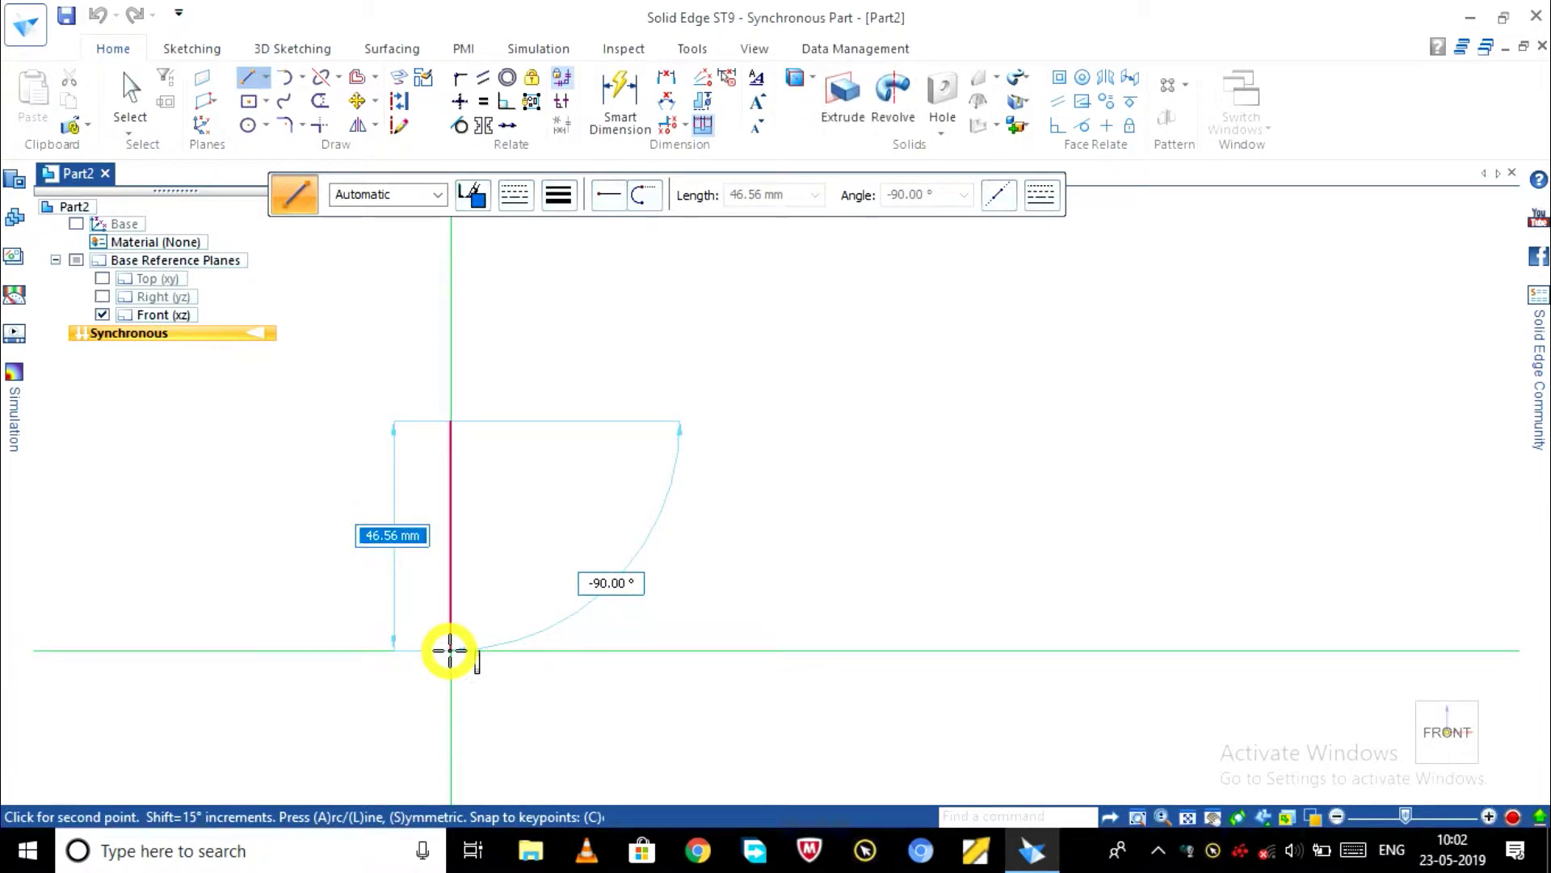
{"action": "type", "text": "56"}
{"action": "key", "text": "Tab"}
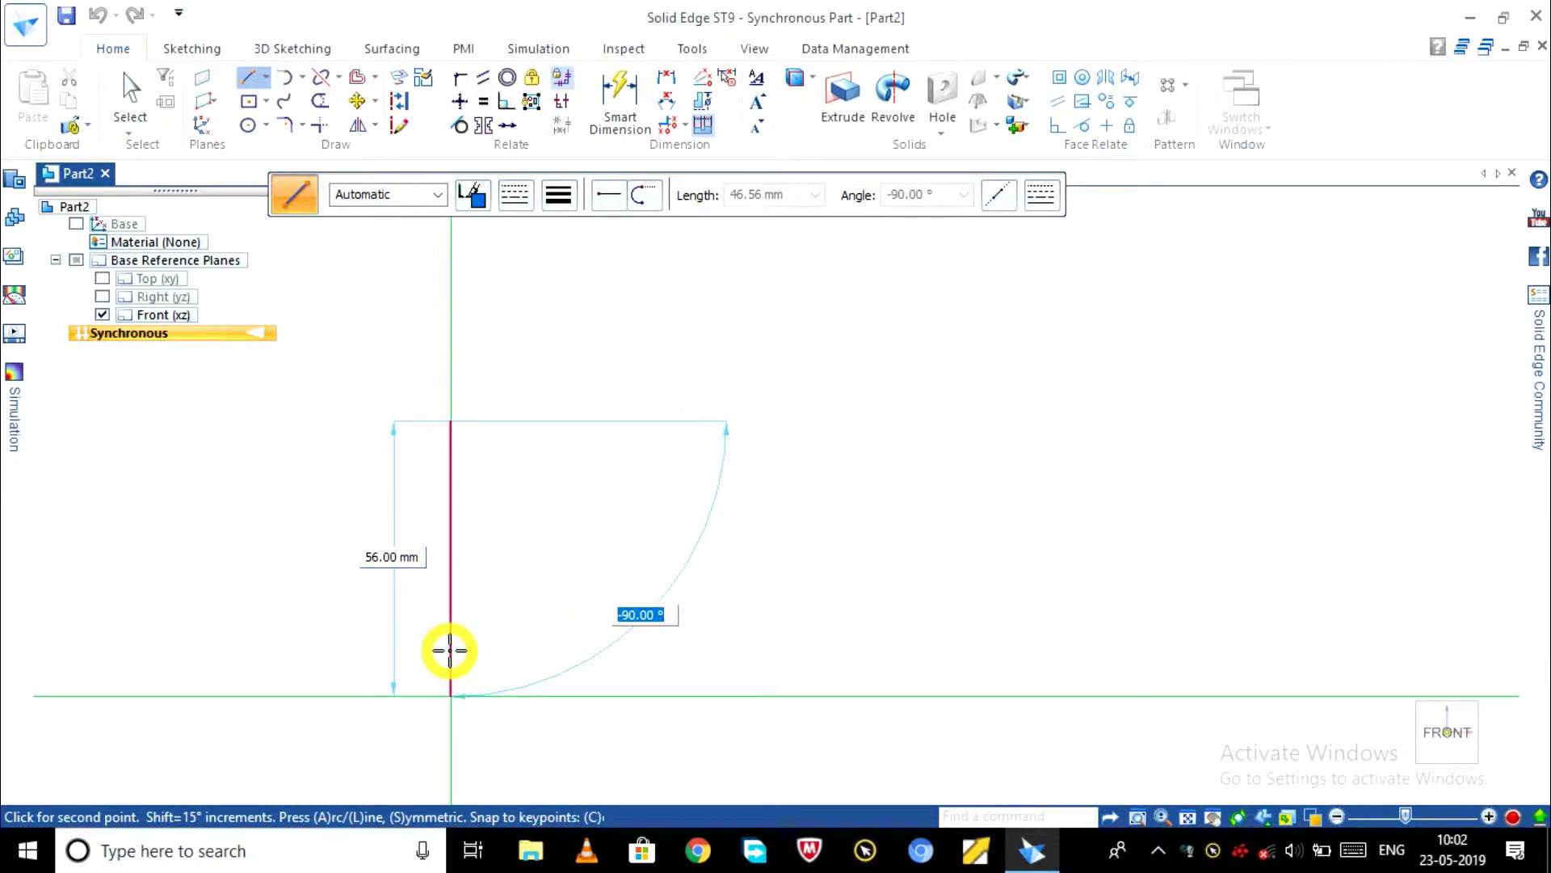
{"action": "key", "text": "Return"}
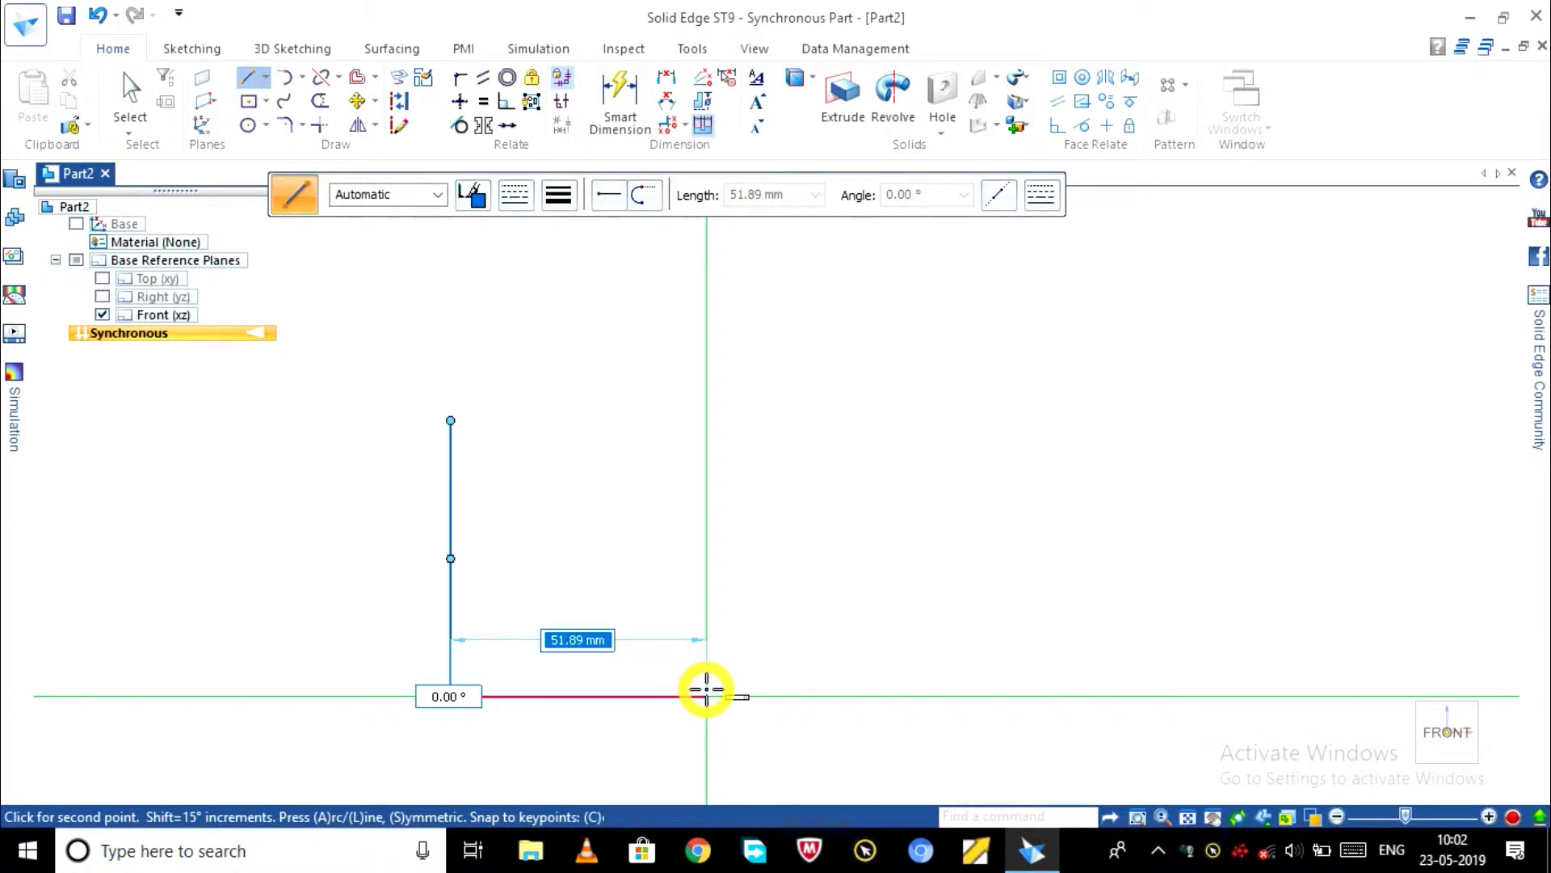
- Continue from the vertical line's lower end with a 38 mm horizontal line to the right, and finish the line chain
{"action": "type", "text": "38"}
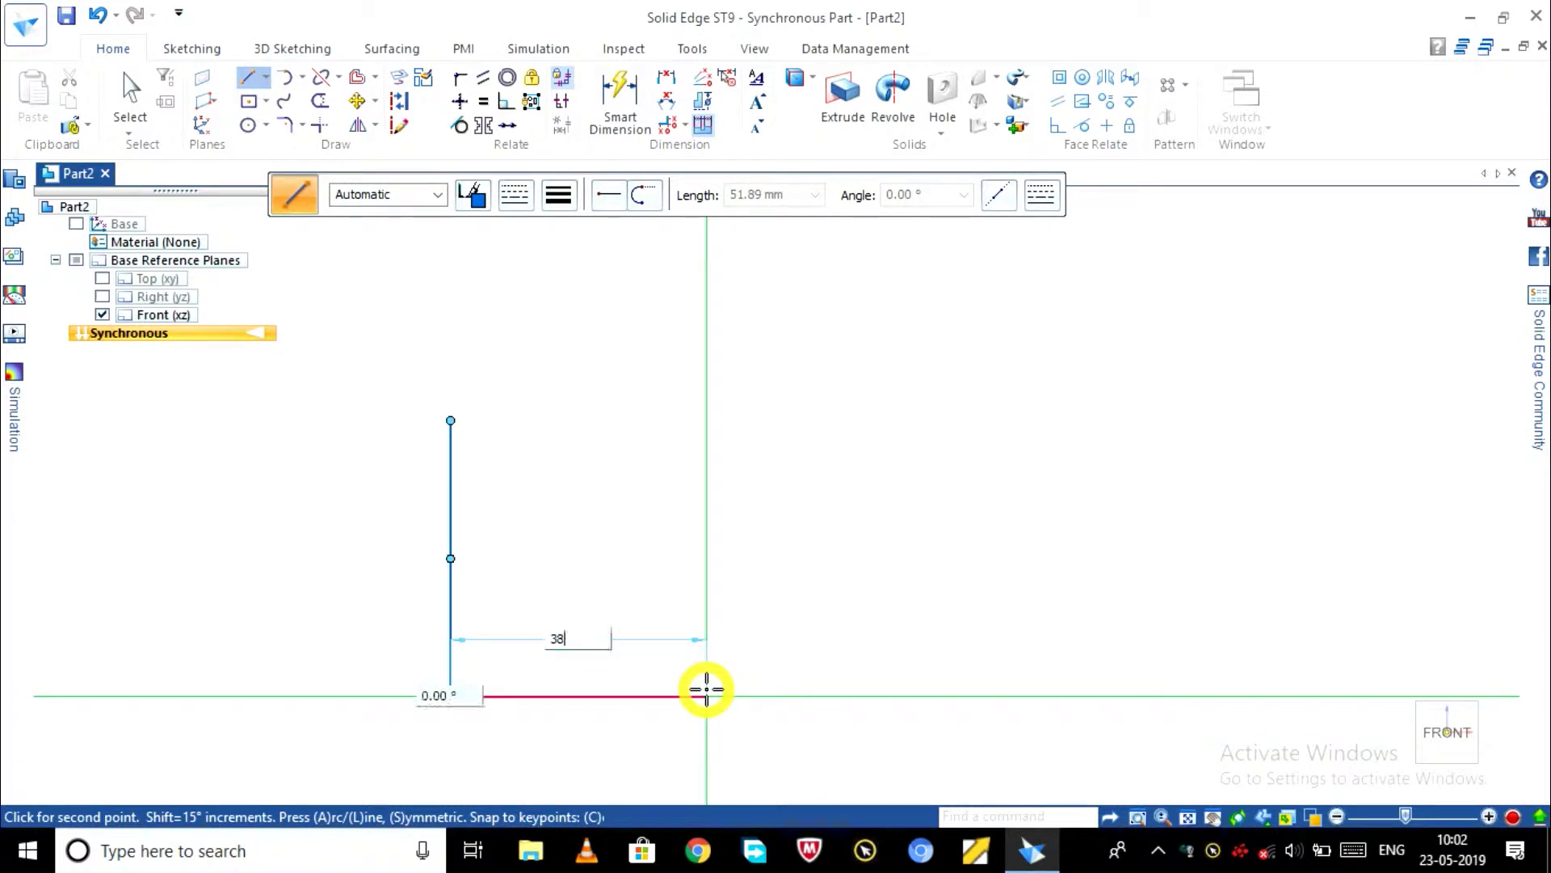
{"action": "key", "text": "Tab"}
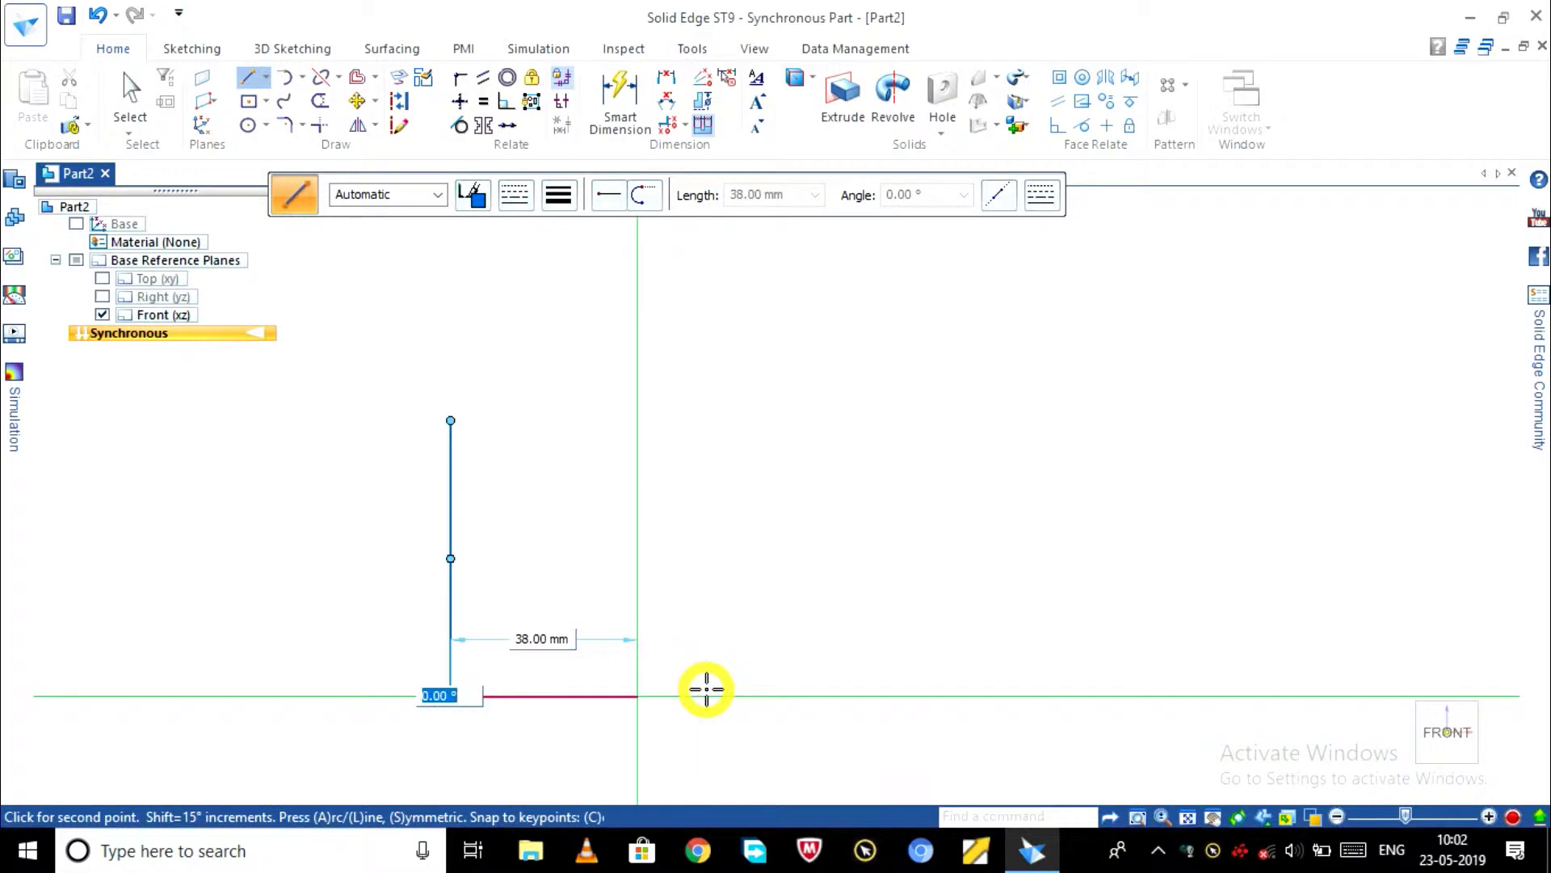
{"action": "key", "text": "Return"}
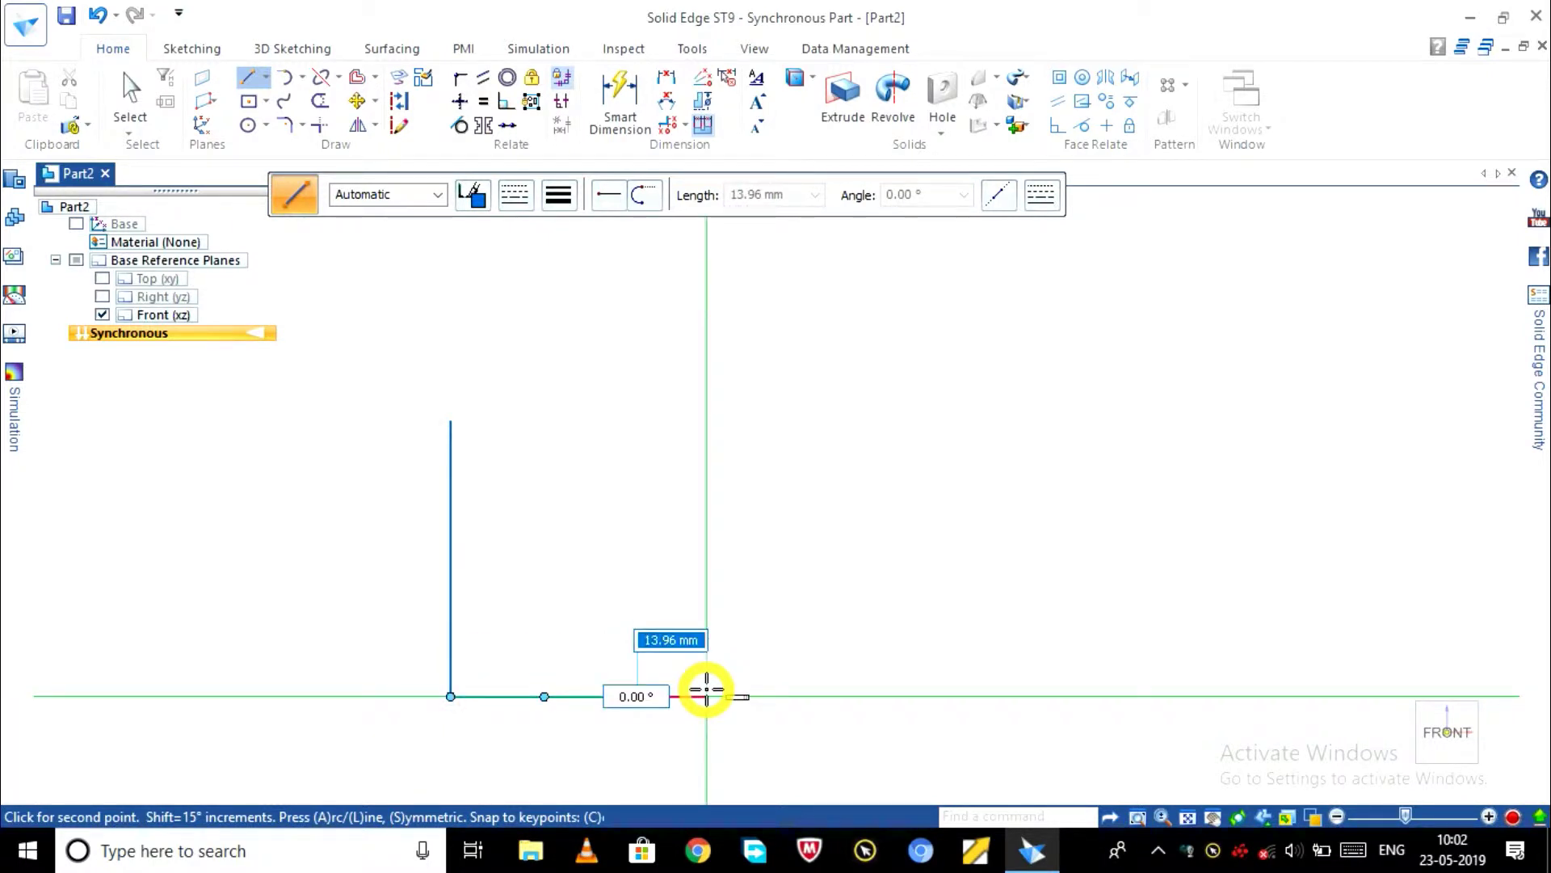
{"action": "key", "text": "Escape"}
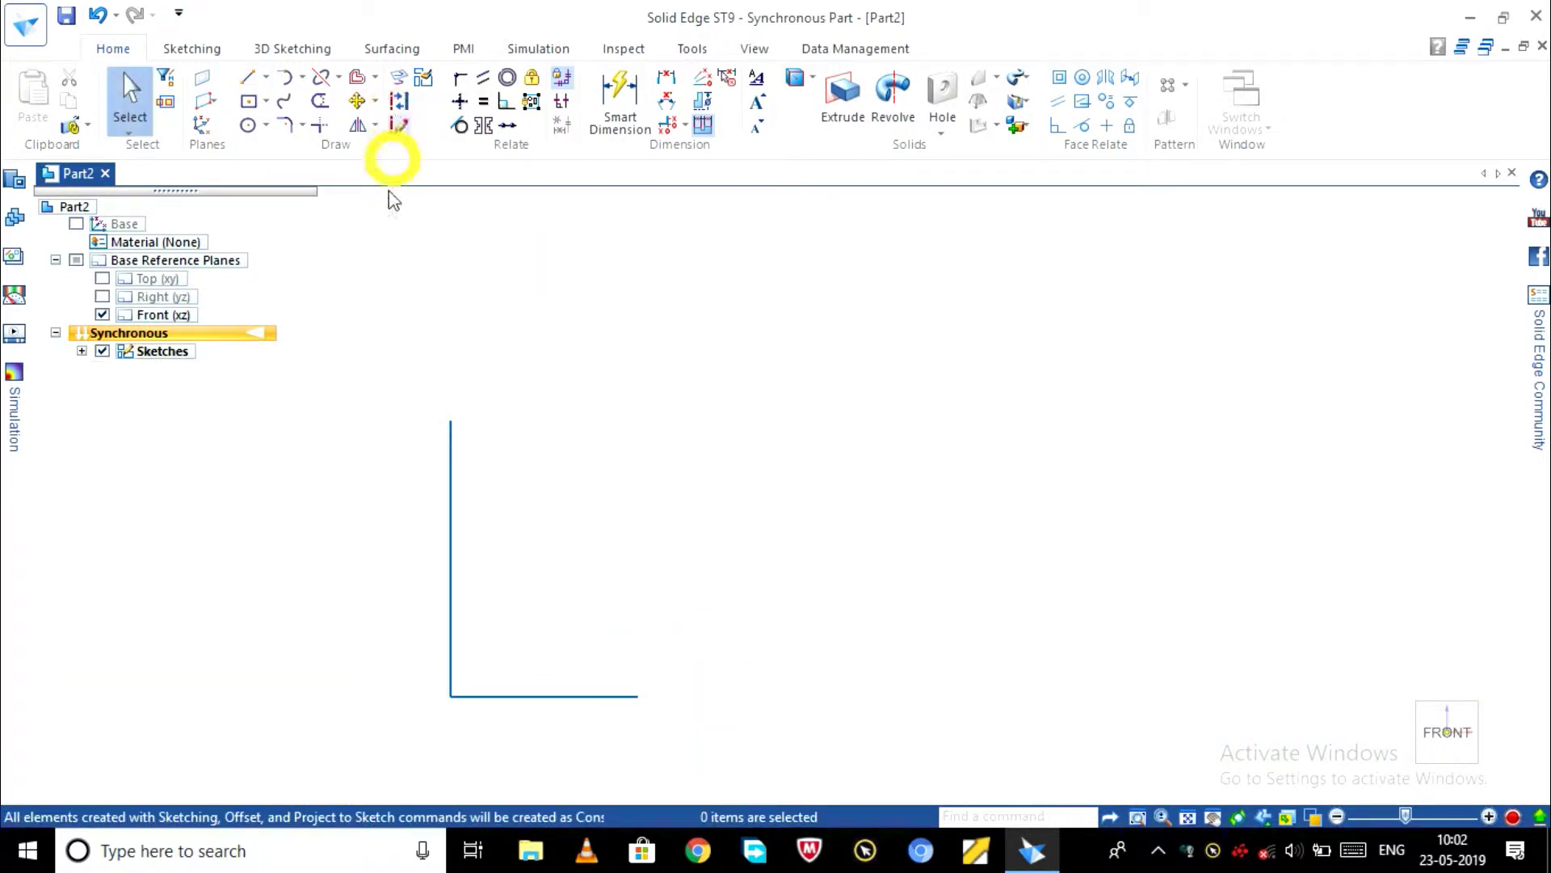
- Offset the 38 mm horizontal line 56 mm upward to the top end of the vertical line
{"action": "left_click", "coordinate": [357, 76]}
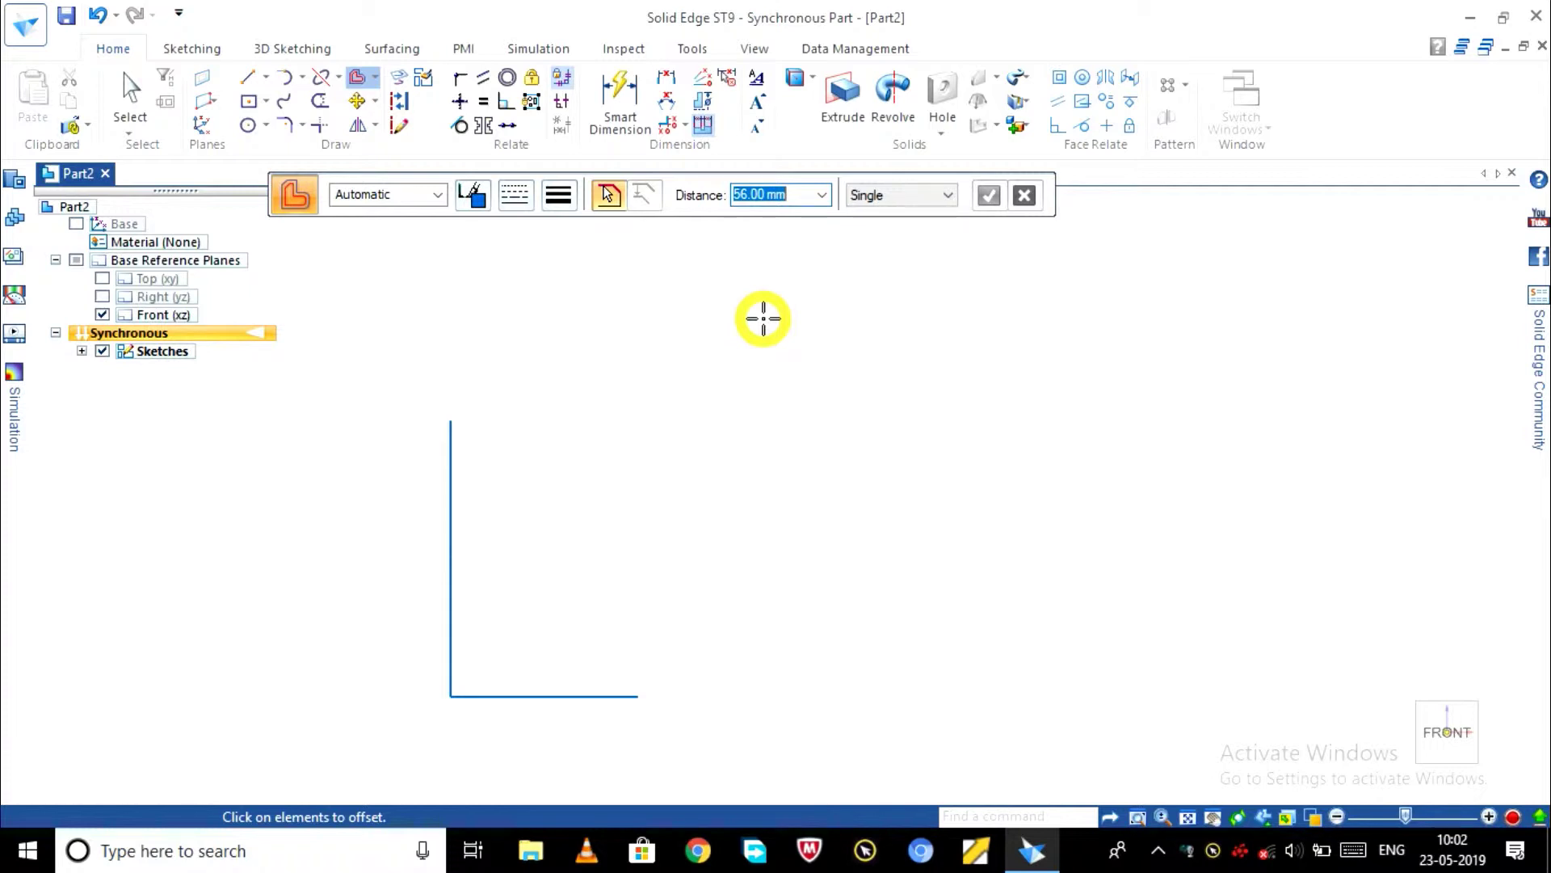
{"action": "type", "text": "38"}
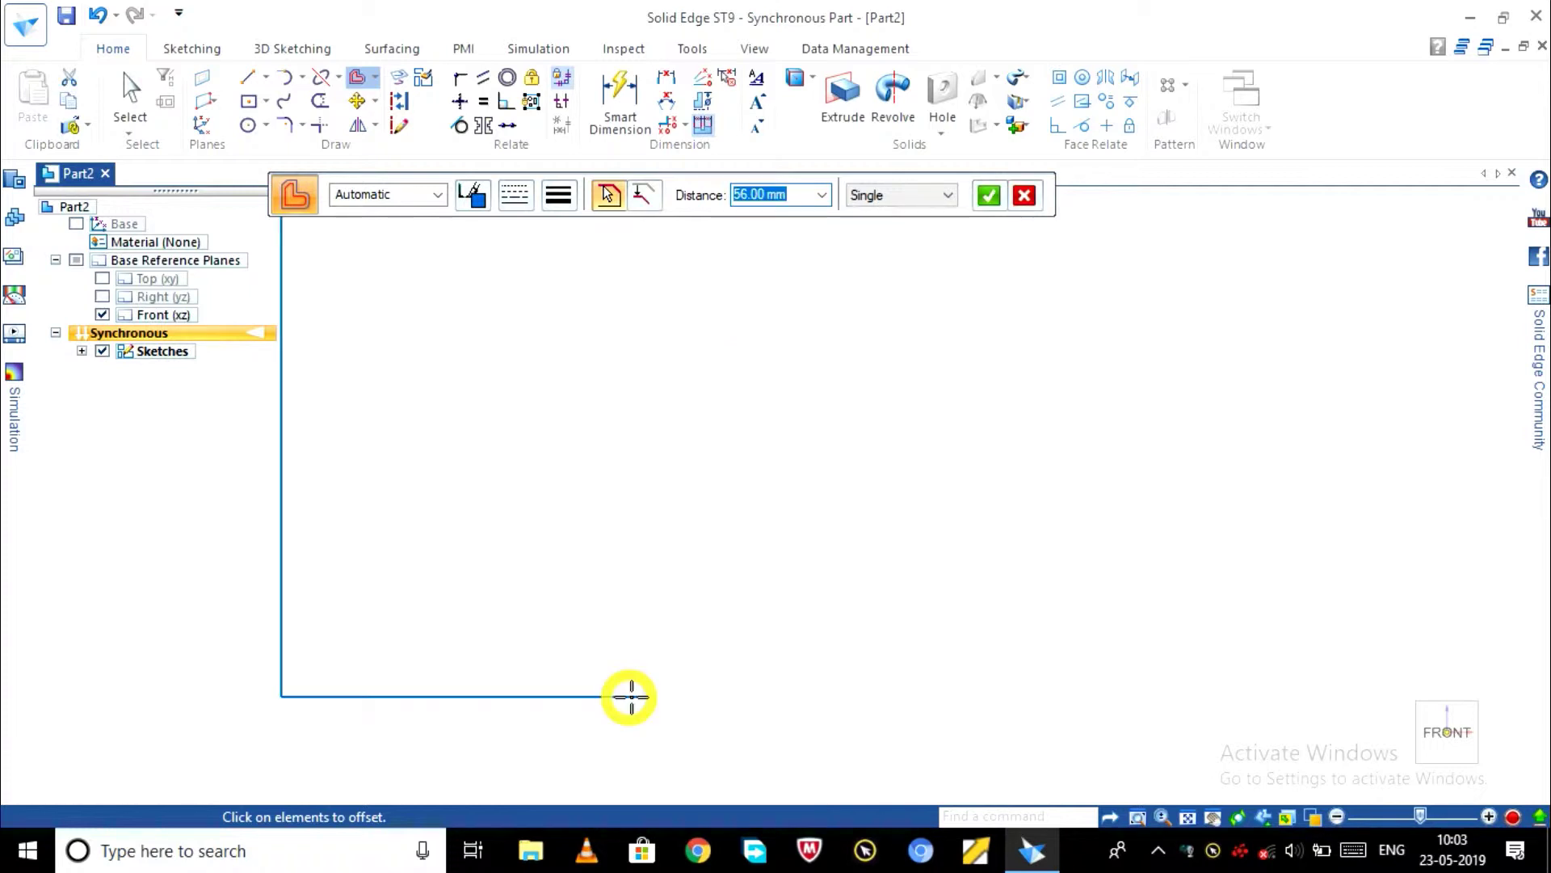
{"action": "left_click", "coordinate": [644, 695]}
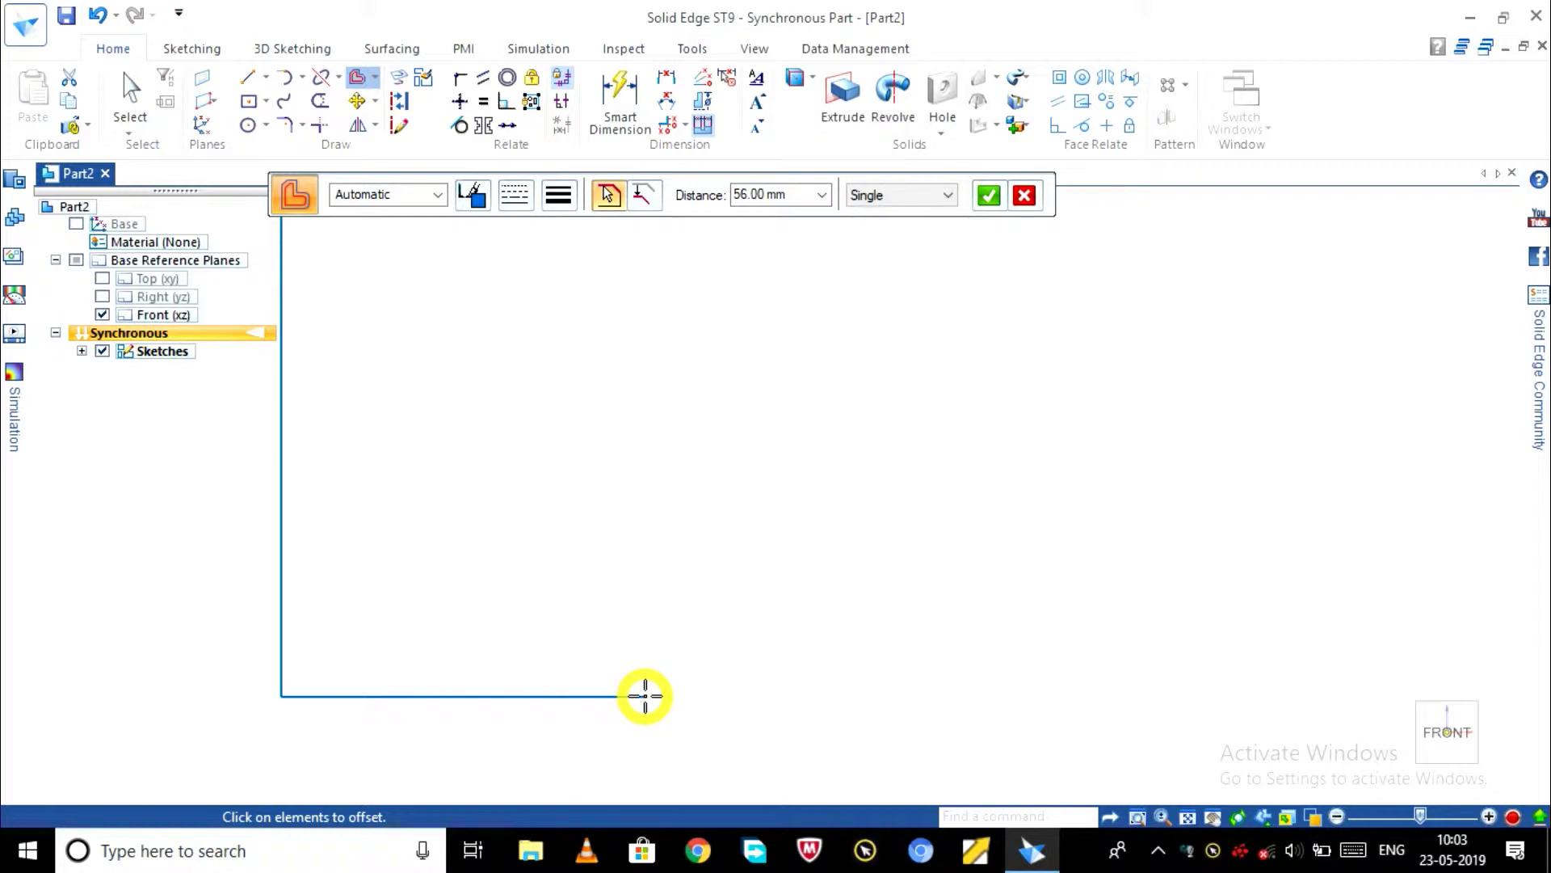
{"action": "scroll", "coordinate": [644, 695], "scroll_direction": "down", "scroll_amount": 3}
{"action": "left_click", "coordinate": [988, 195]}
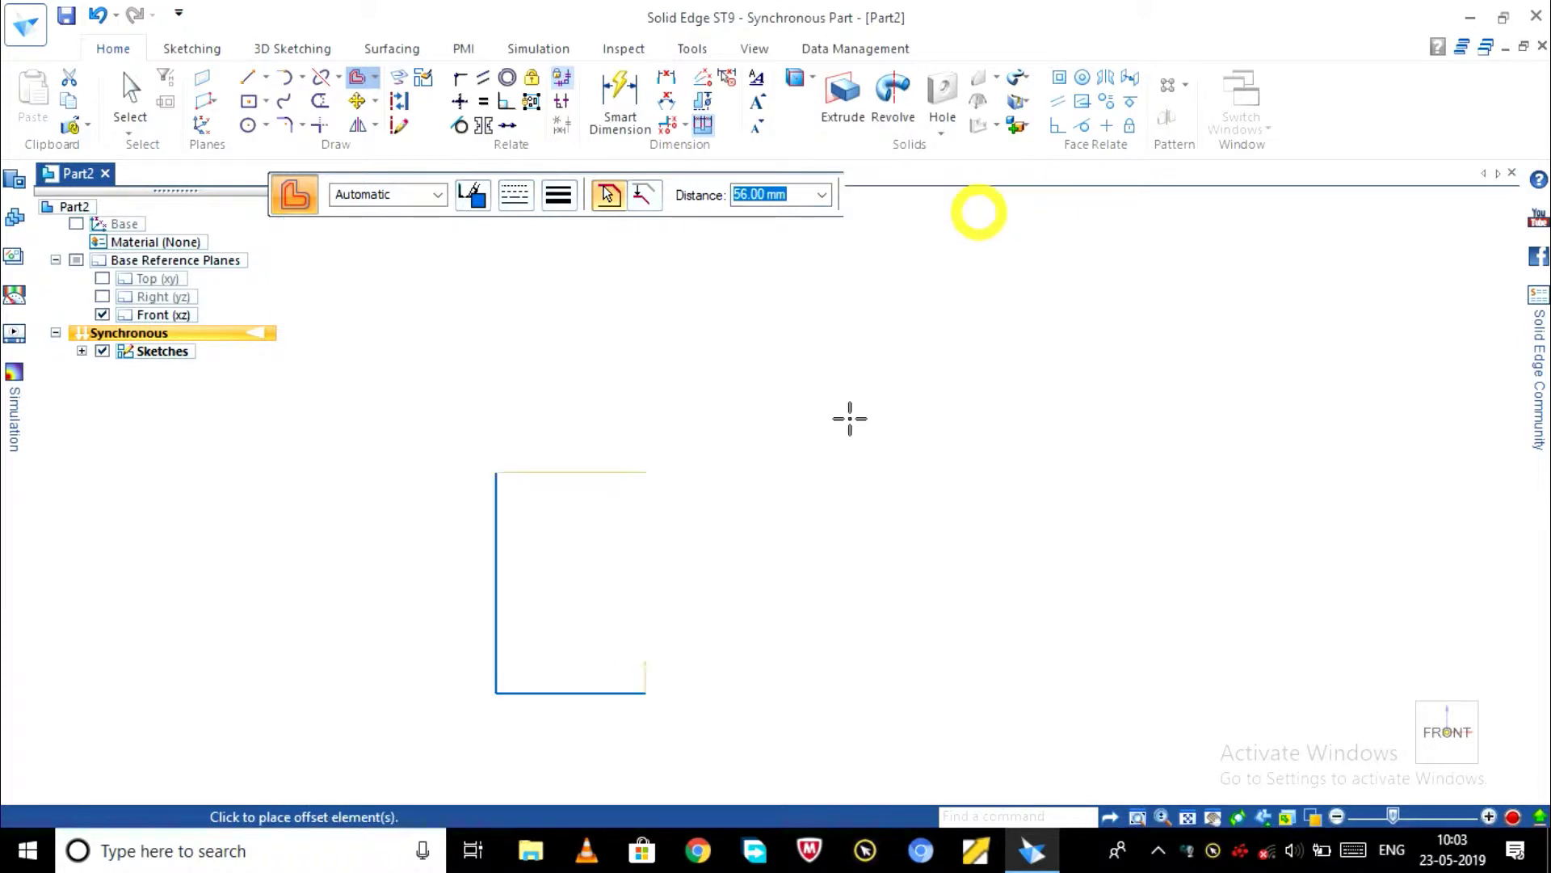
{"action": "left_click", "coordinate": [630, 498]}
{"action": "left_click", "coordinate": [625, 497]}
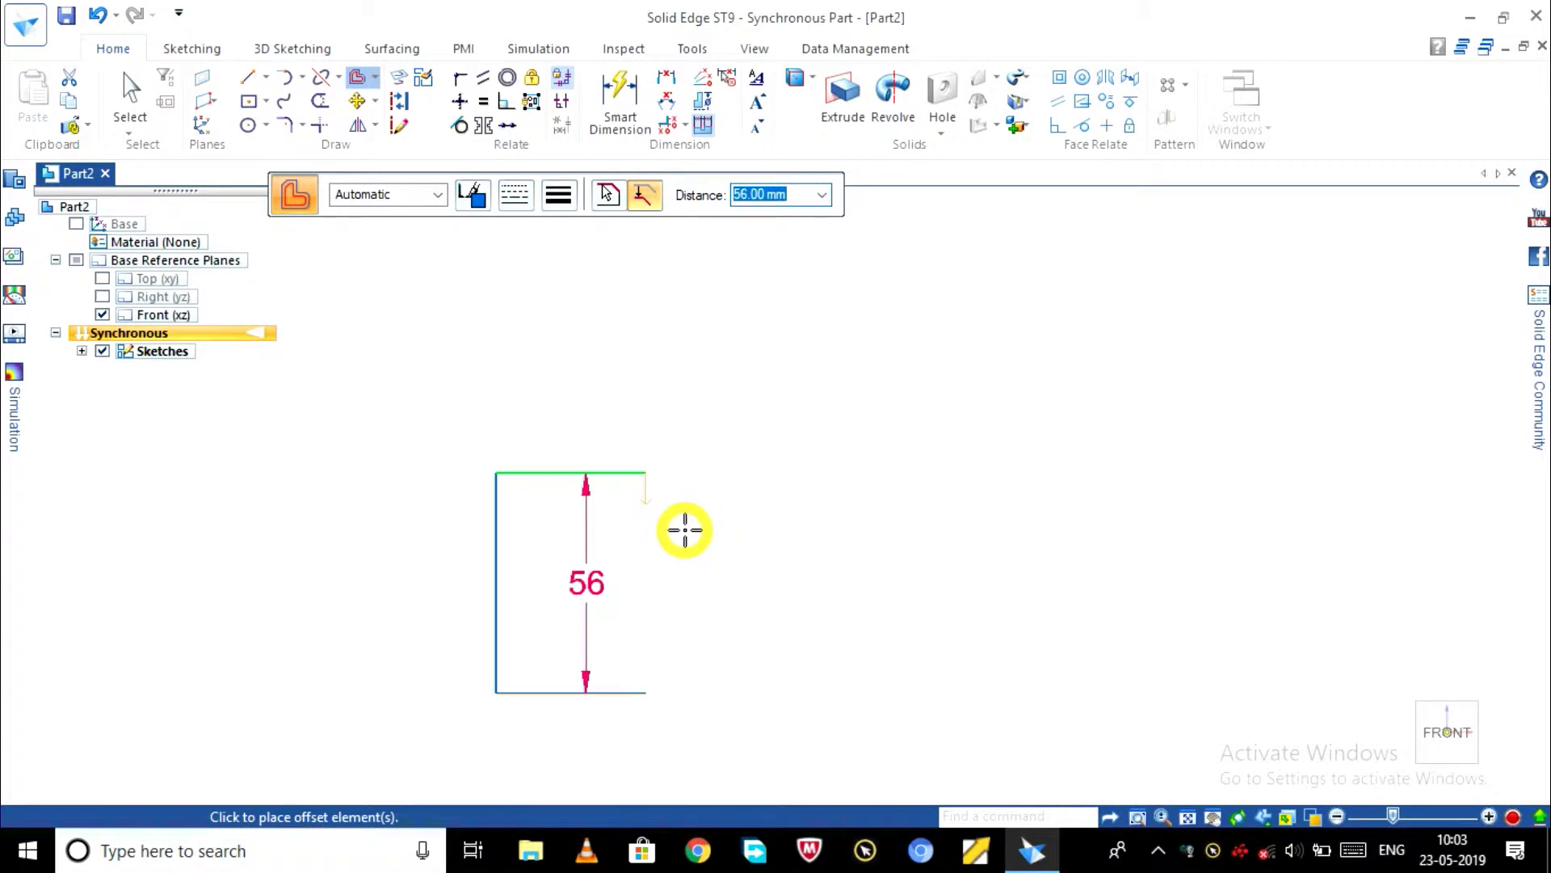
{"action": "key", "text": "Escape"}
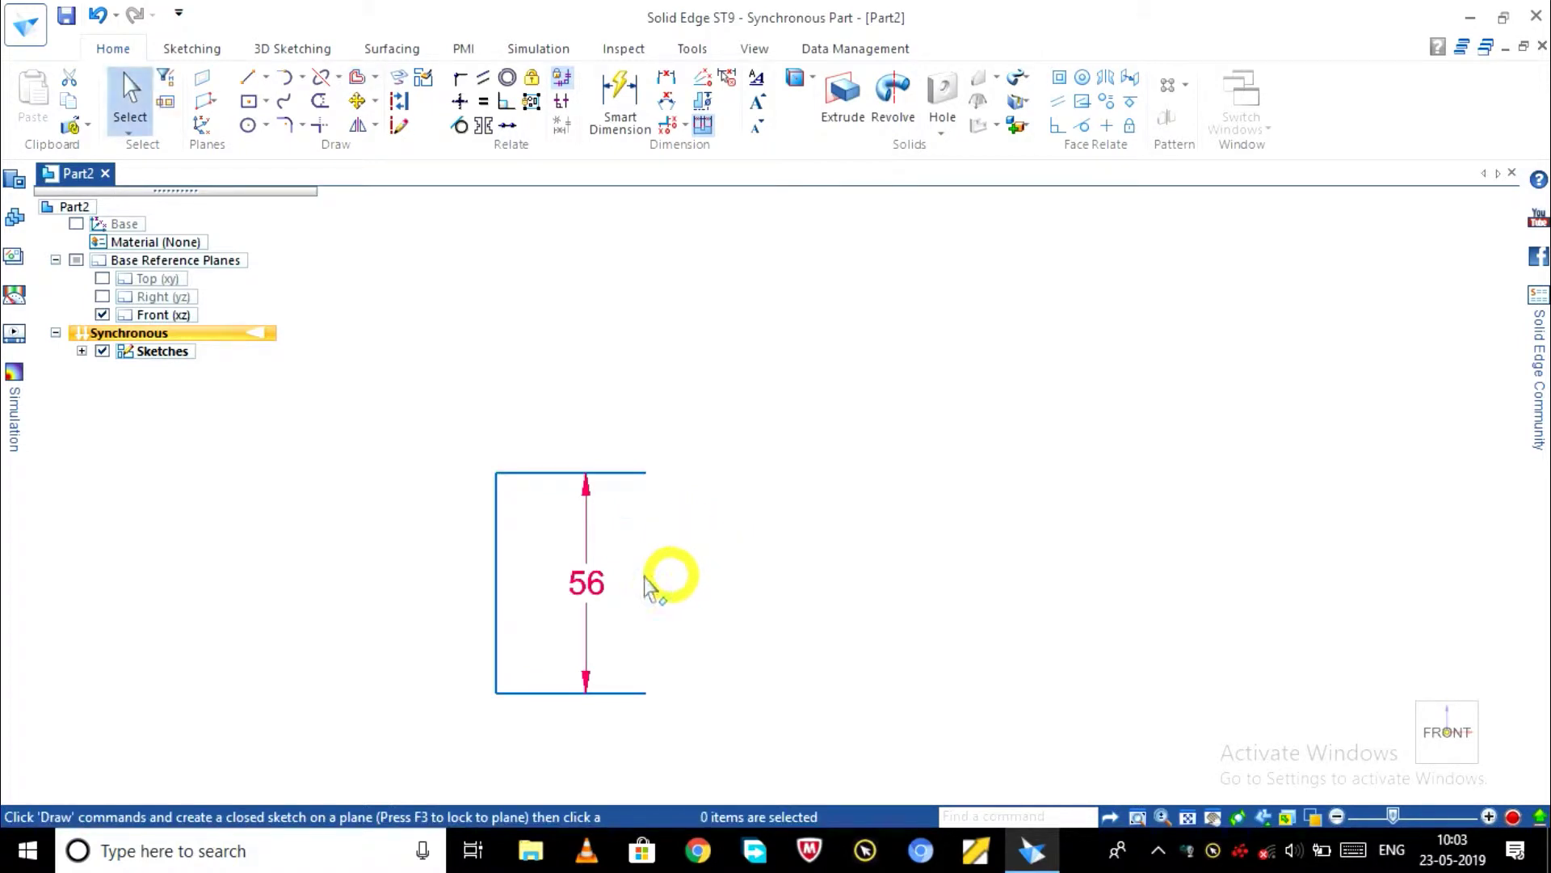
- Delete the 56 mm dimension between the two horizontal lines
{"action": "left_click", "coordinate": [585, 586]}
{"action": "key", "text": "Escape"}
{"action": "key", "text": "Escape"}
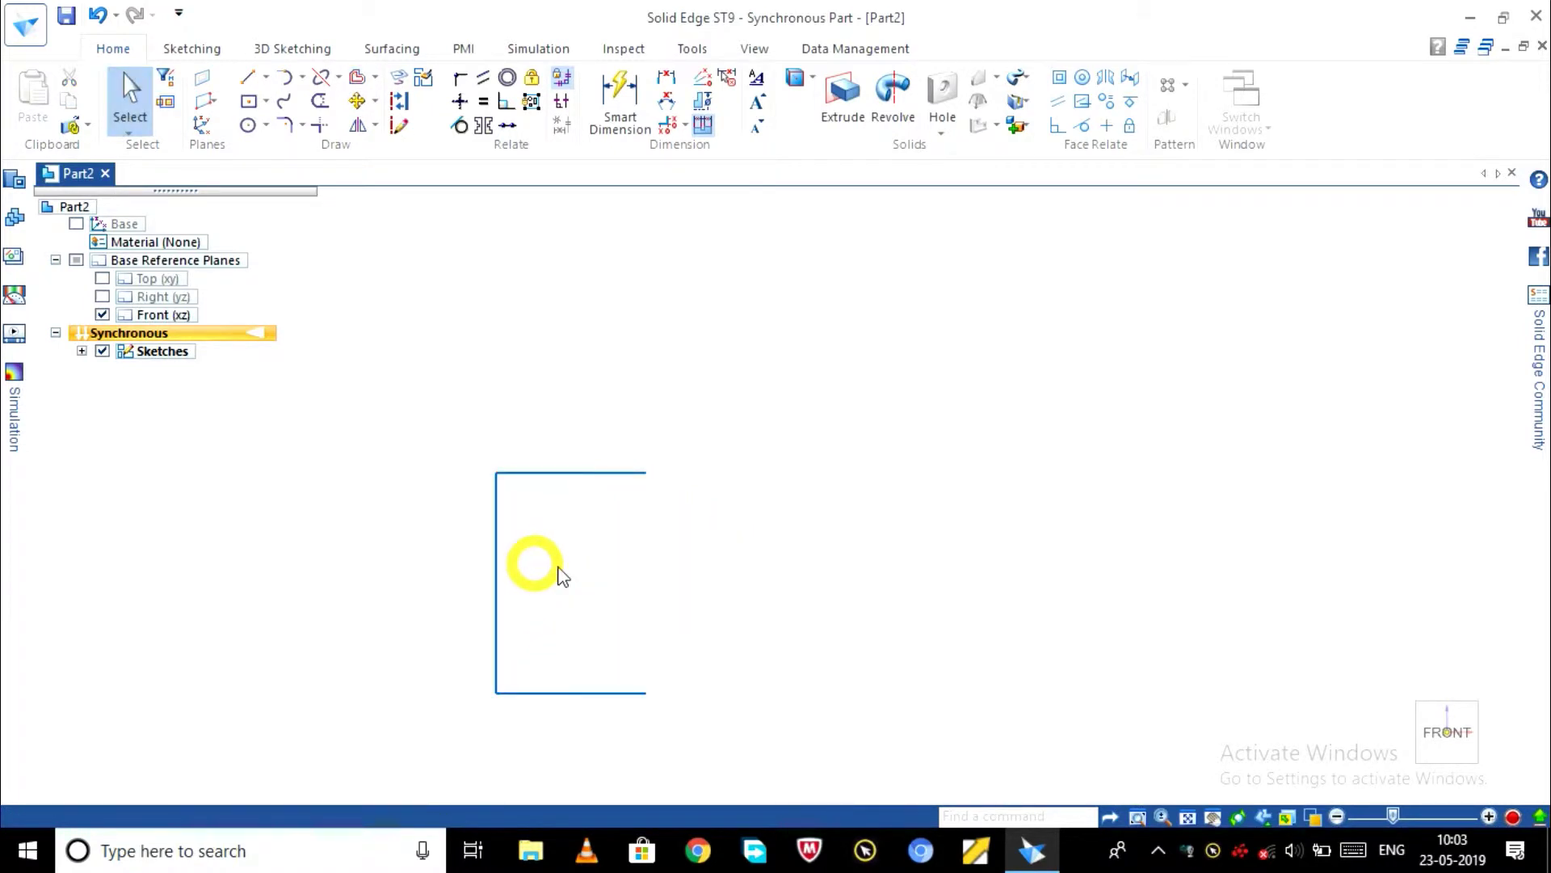
- Draw a 16 mm vertical line upward at 90° from the right end of the upper horizontal line
{"action": "scroll", "coordinate": [643, 570], "scroll_direction": "up", "scroll_amount": 1}
{"action": "scroll", "coordinate": [651, 575], "scroll_direction": "down", "scroll_amount": 2}
{"action": "scroll", "coordinate": [651, 575], "scroll_direction": "up", "scroll_amount": 1}
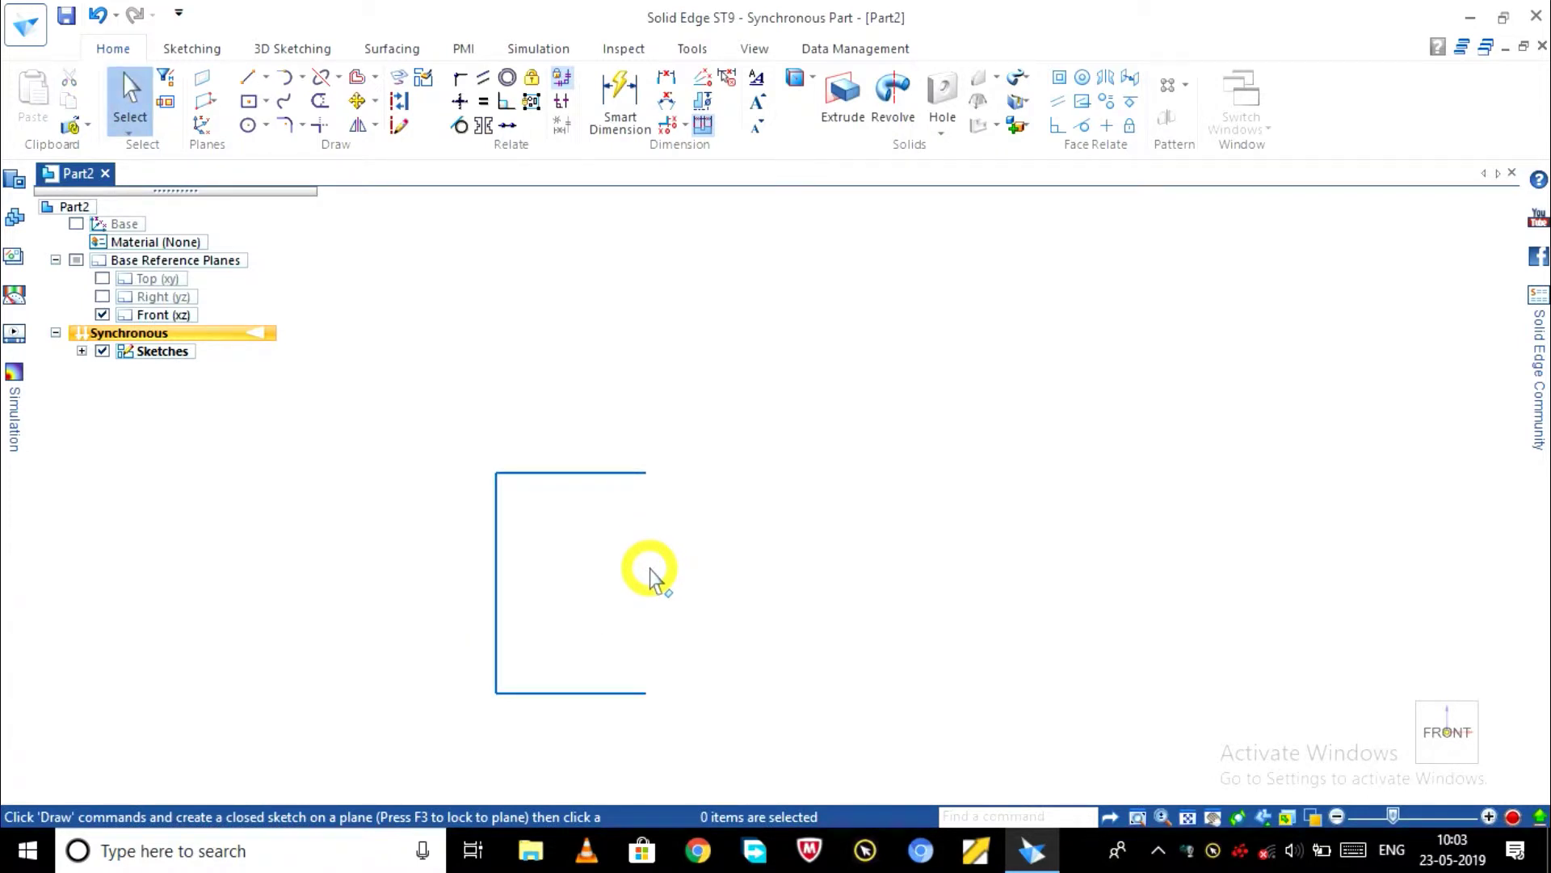
{"action": "scroll", "coordinate": [651, 572], "scroll_direction": "down", "scroll_amount": 2}
{"action": "scroll", "coordinate": [650, 577], "scroll_direction": "up", "scroll_amount": 1}
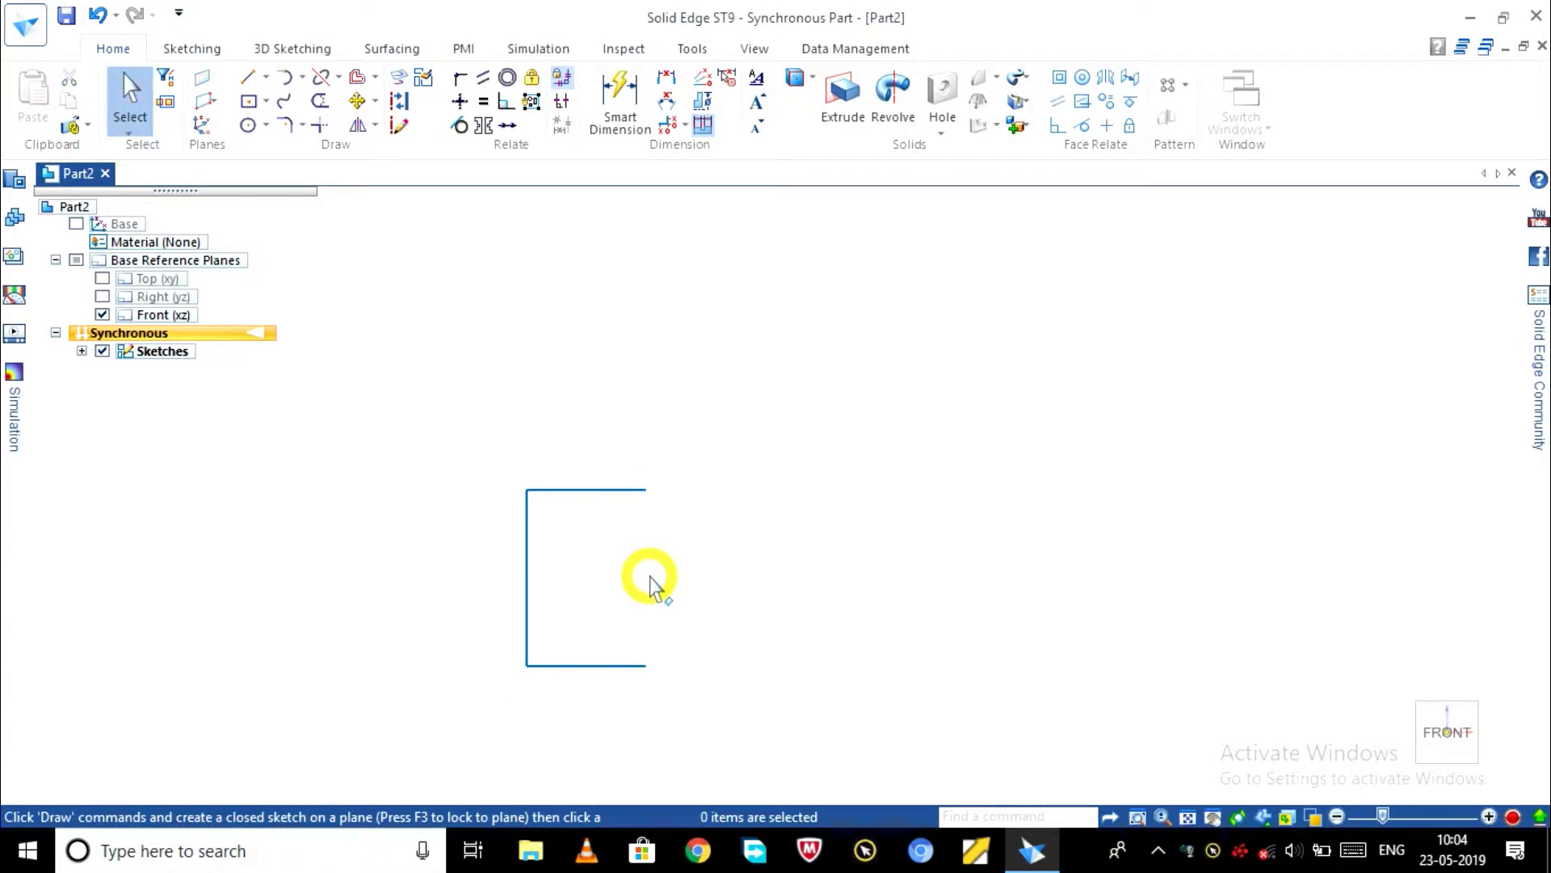
{"action": "left_click", "coordinate": [247, 76]}
{"action": "scroll", "coordinate": [647, 492], "scroll_direction": "up", "scroll_amount": 1}
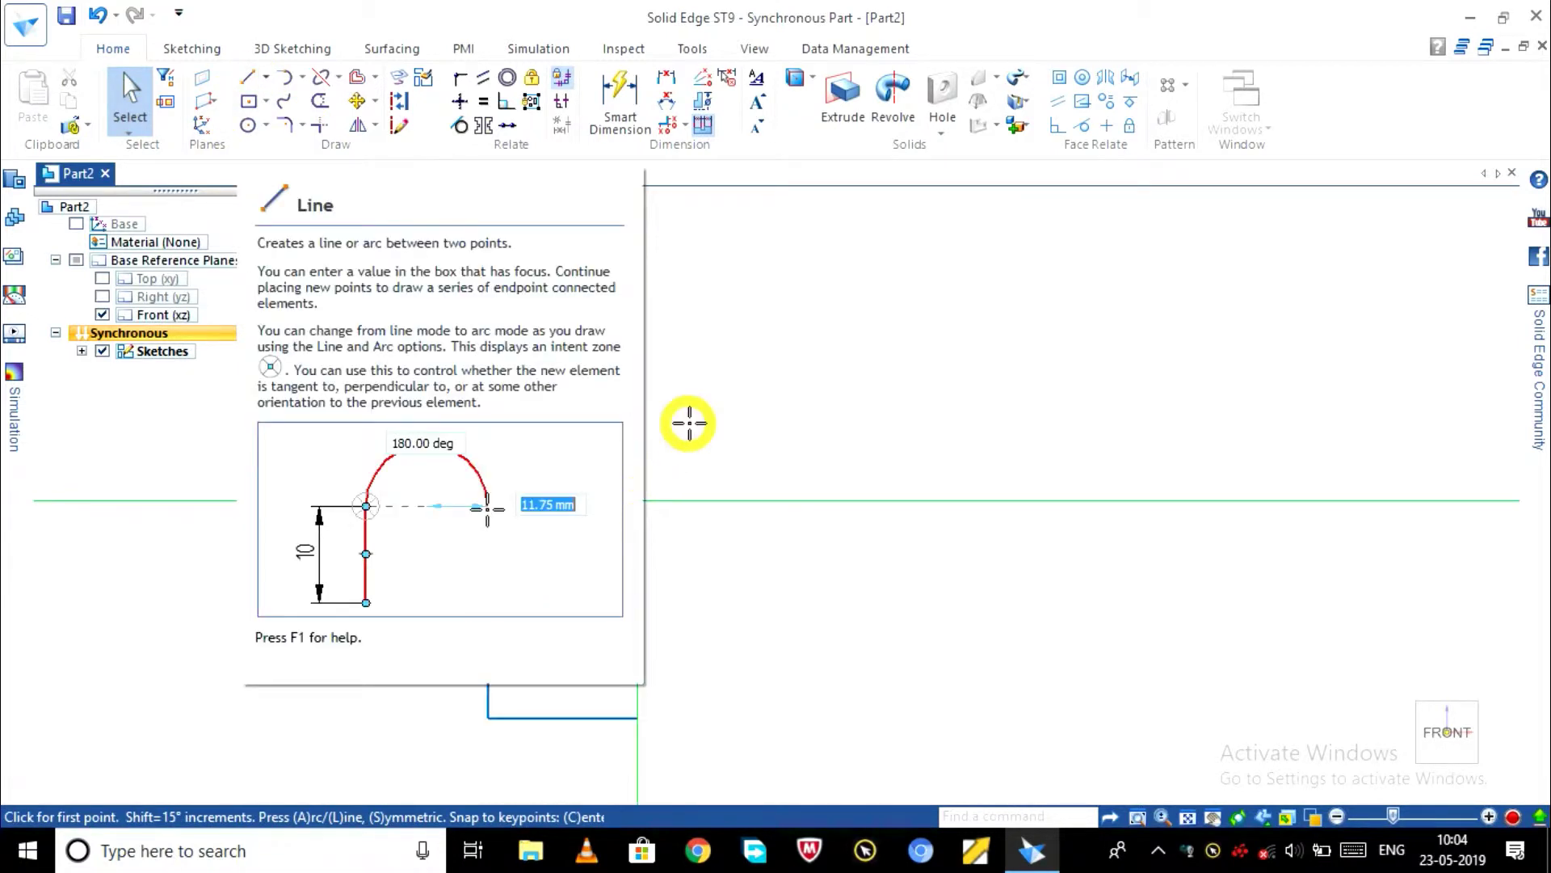
{"action": "left_click", "coordinate": [651, 493]}
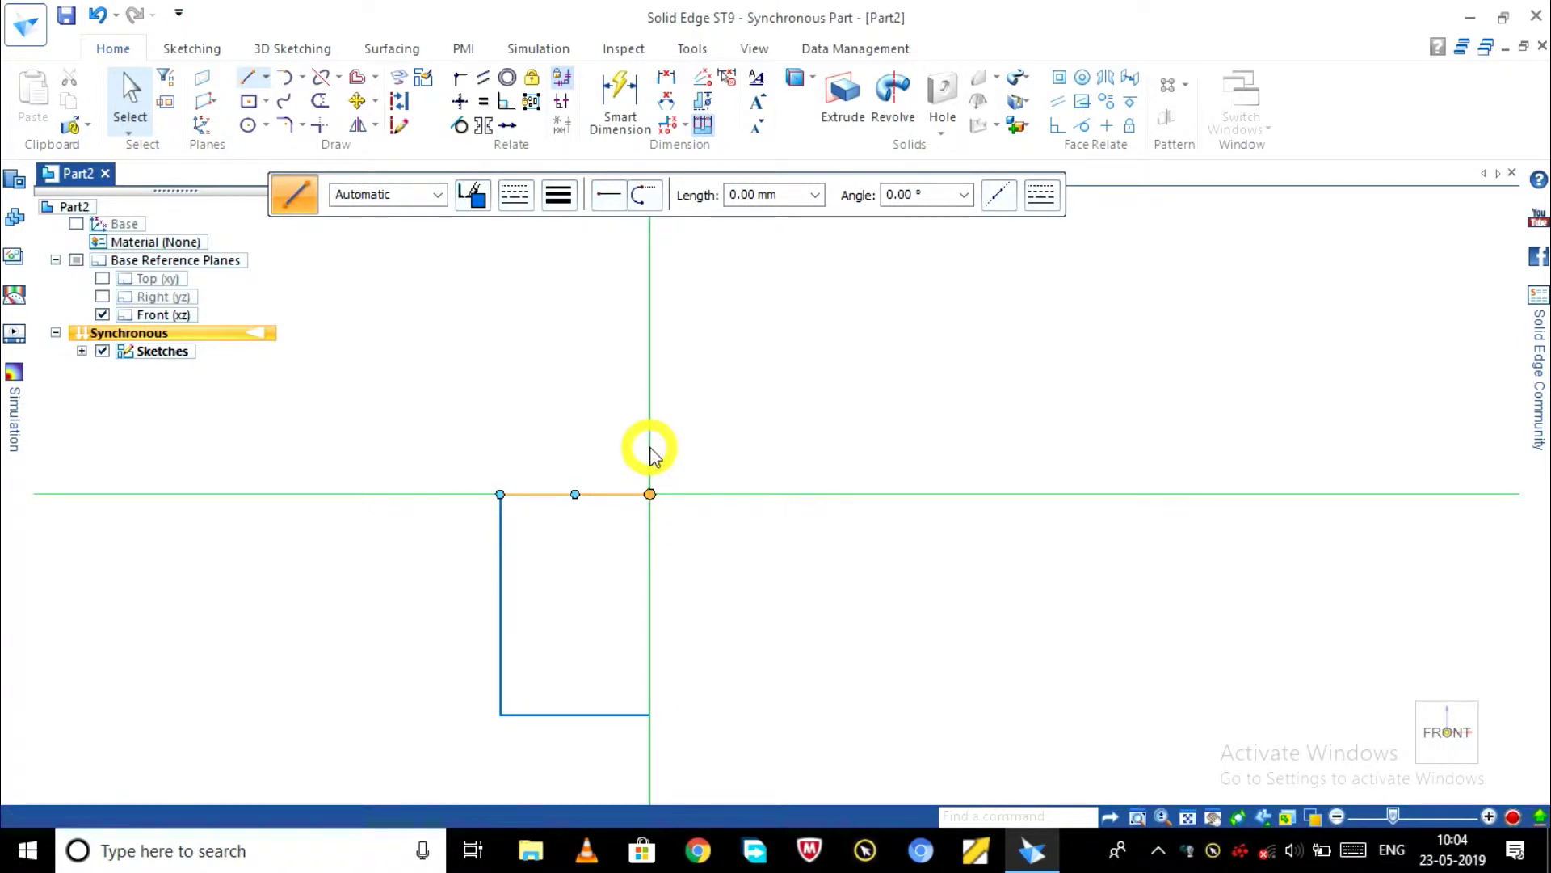
{"action": "type", "text": "16"}
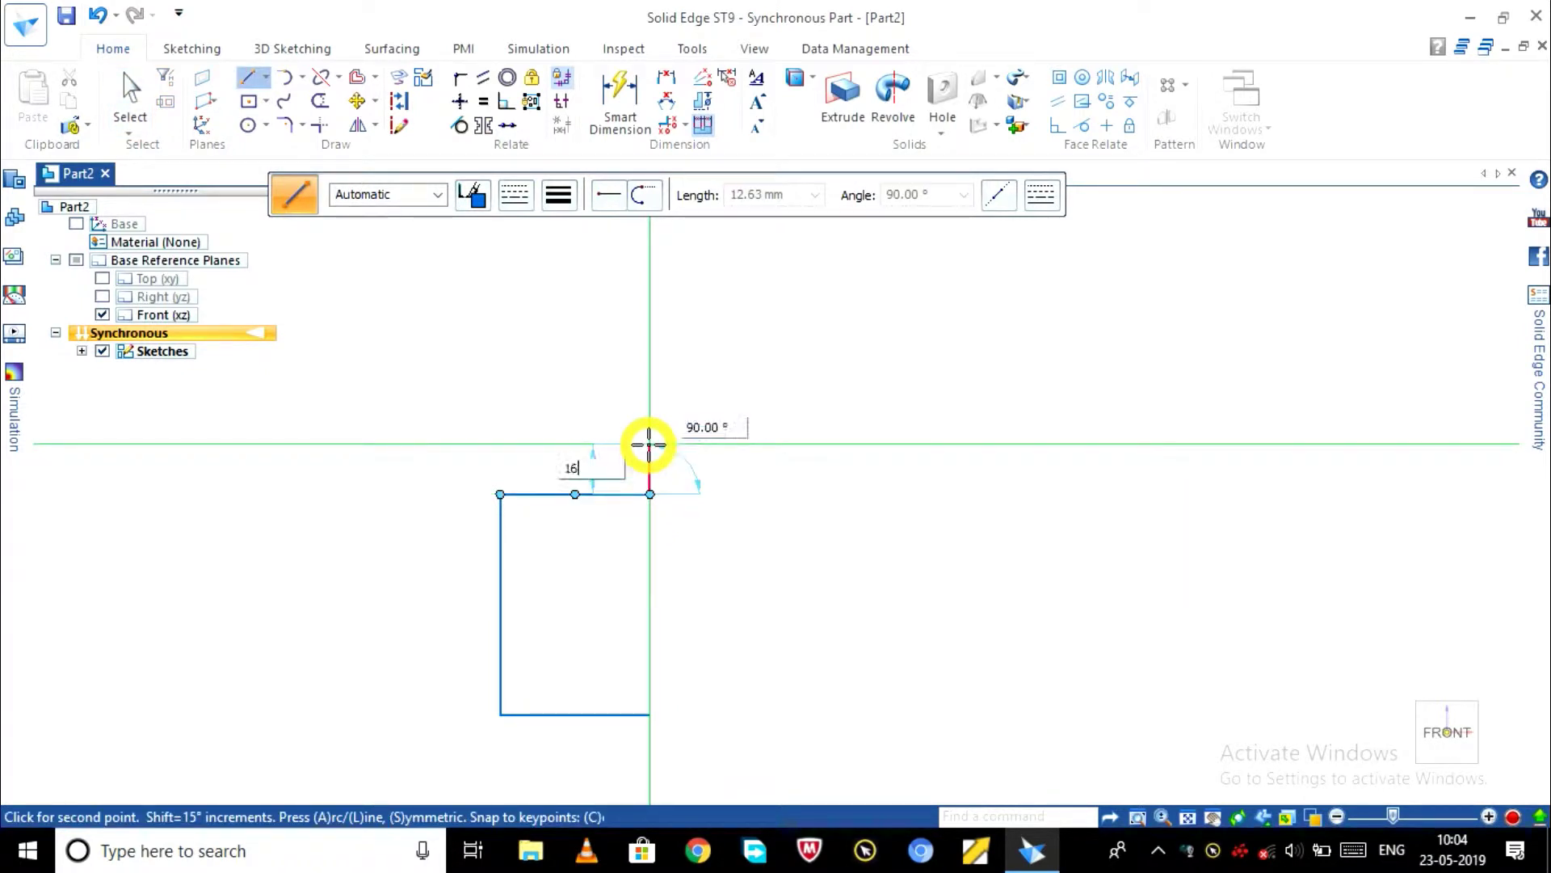
{"action": "key", "text": "Tab"}
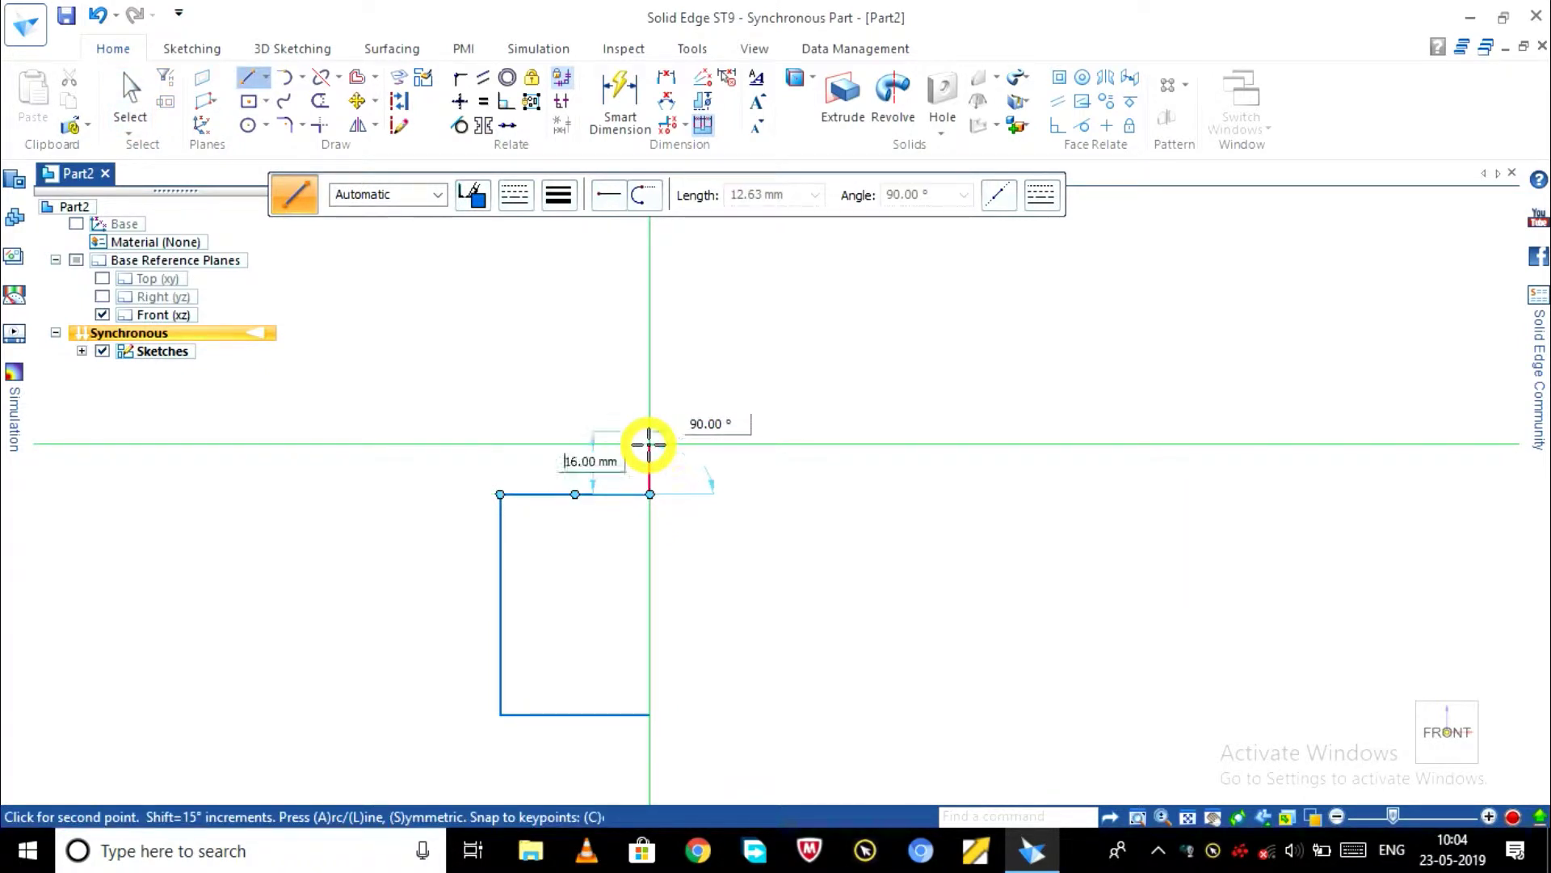
{"action": "key", "text": "Return"}
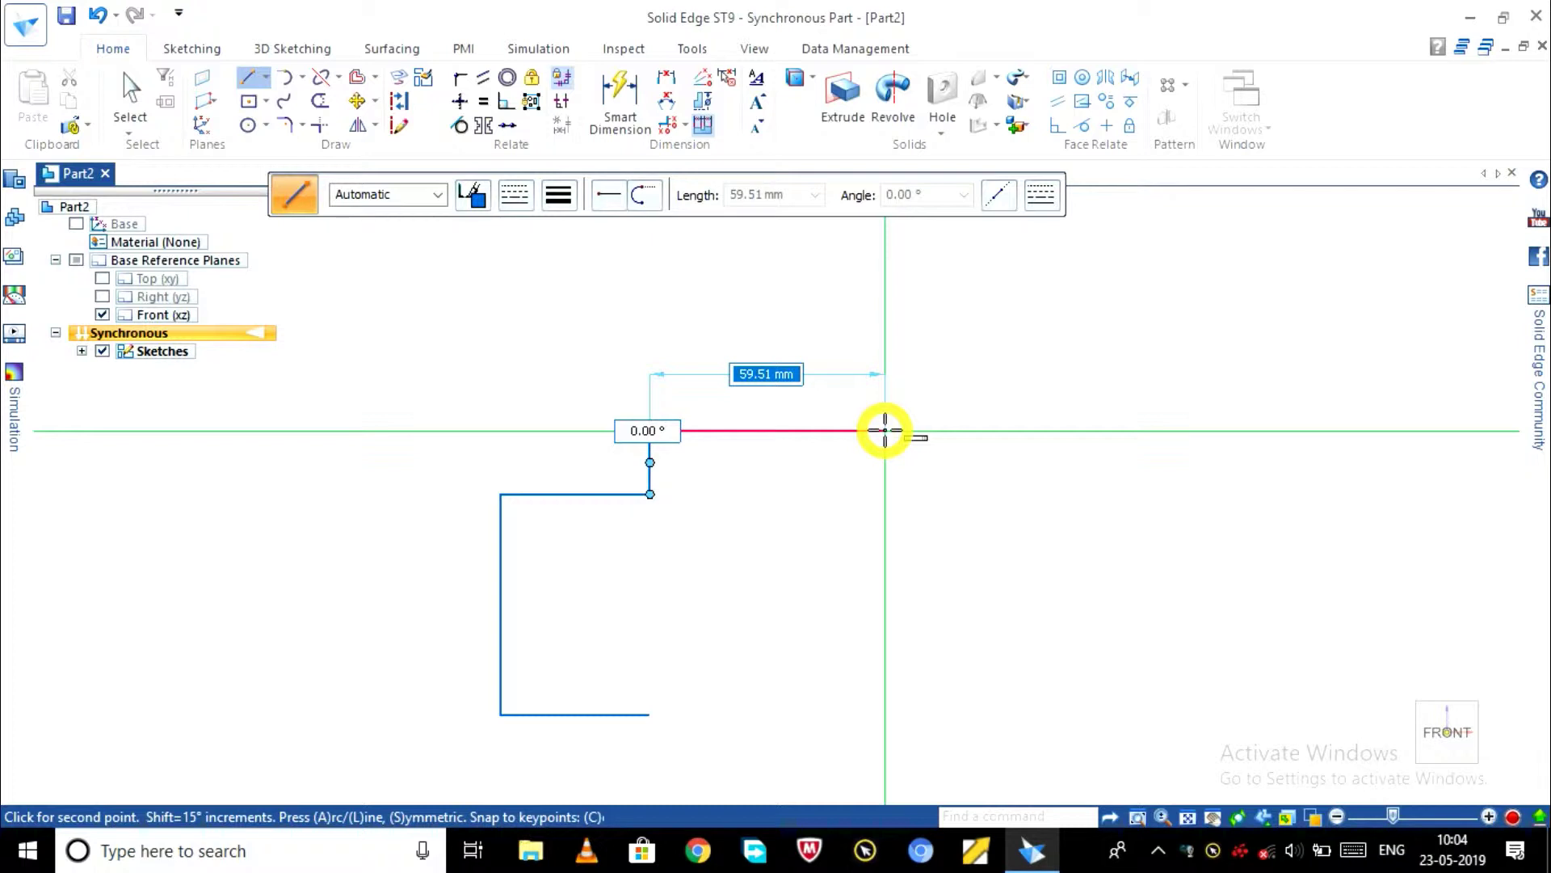
- Continue from the upper end of the 16 mm vertical line with two consecutive 10 mm horizontal lines to the right at 0°
{"action": "type", "text": "10"}
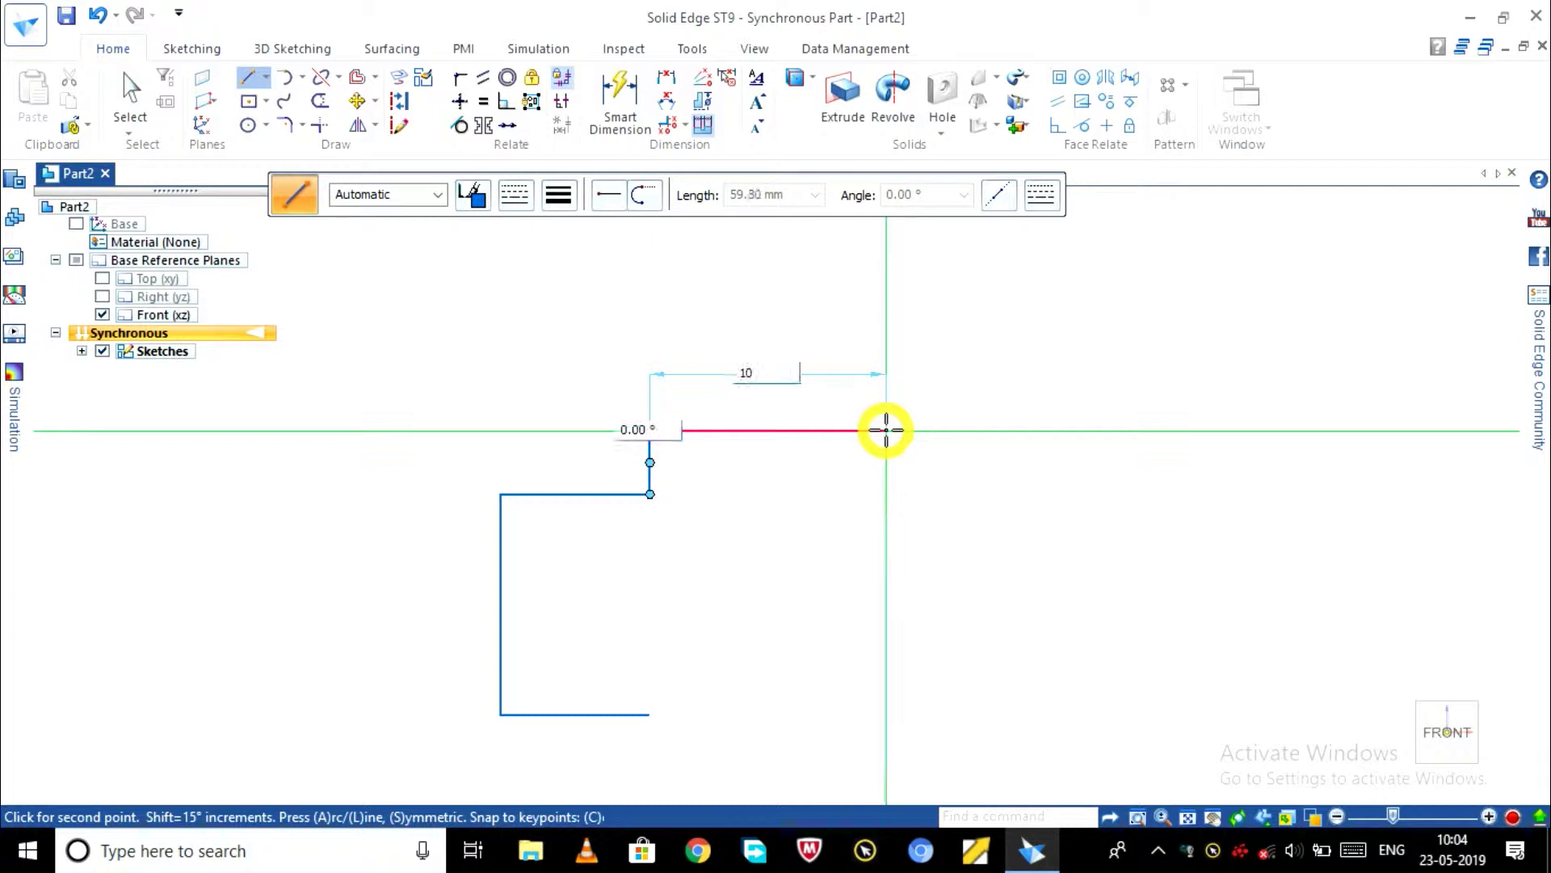
{"action": "key", "text": "Tab"}
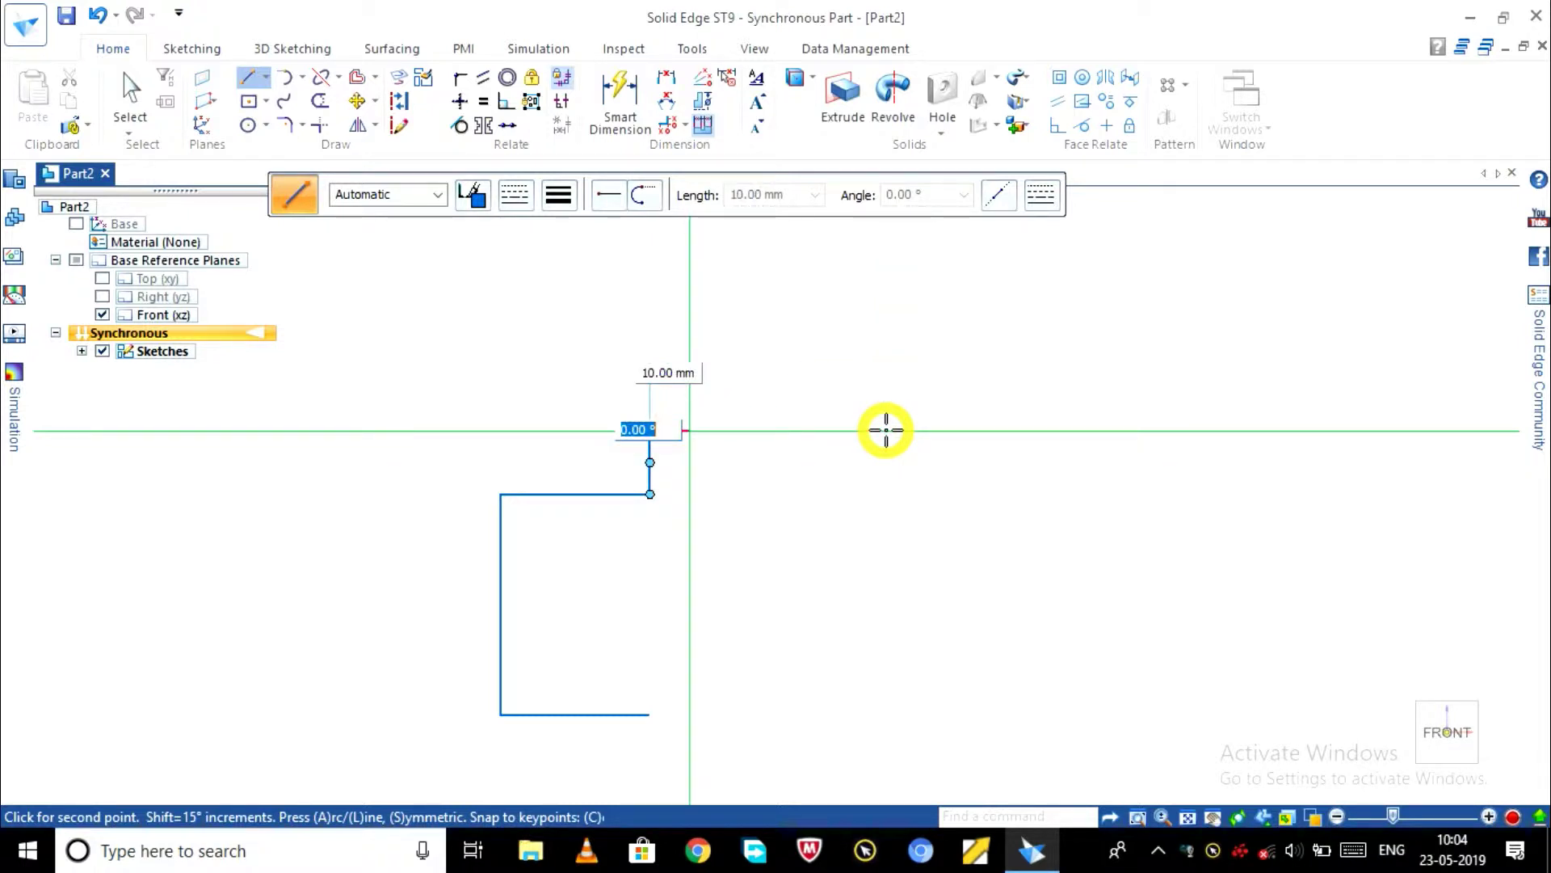
{"action": "key", "text": "Return"}
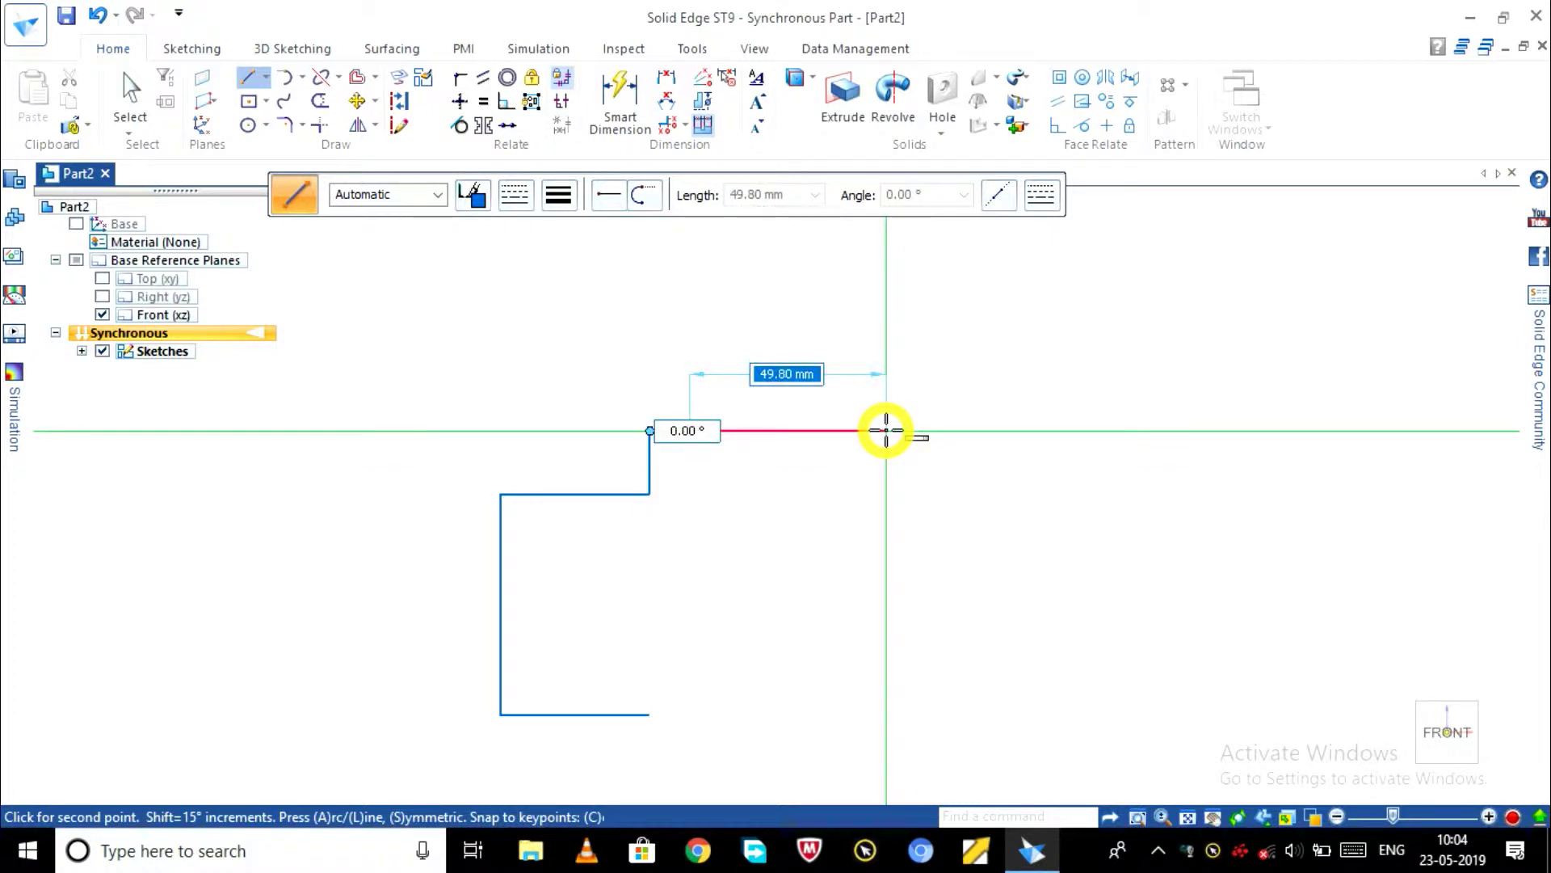
{"action": "type", "text": "10"}
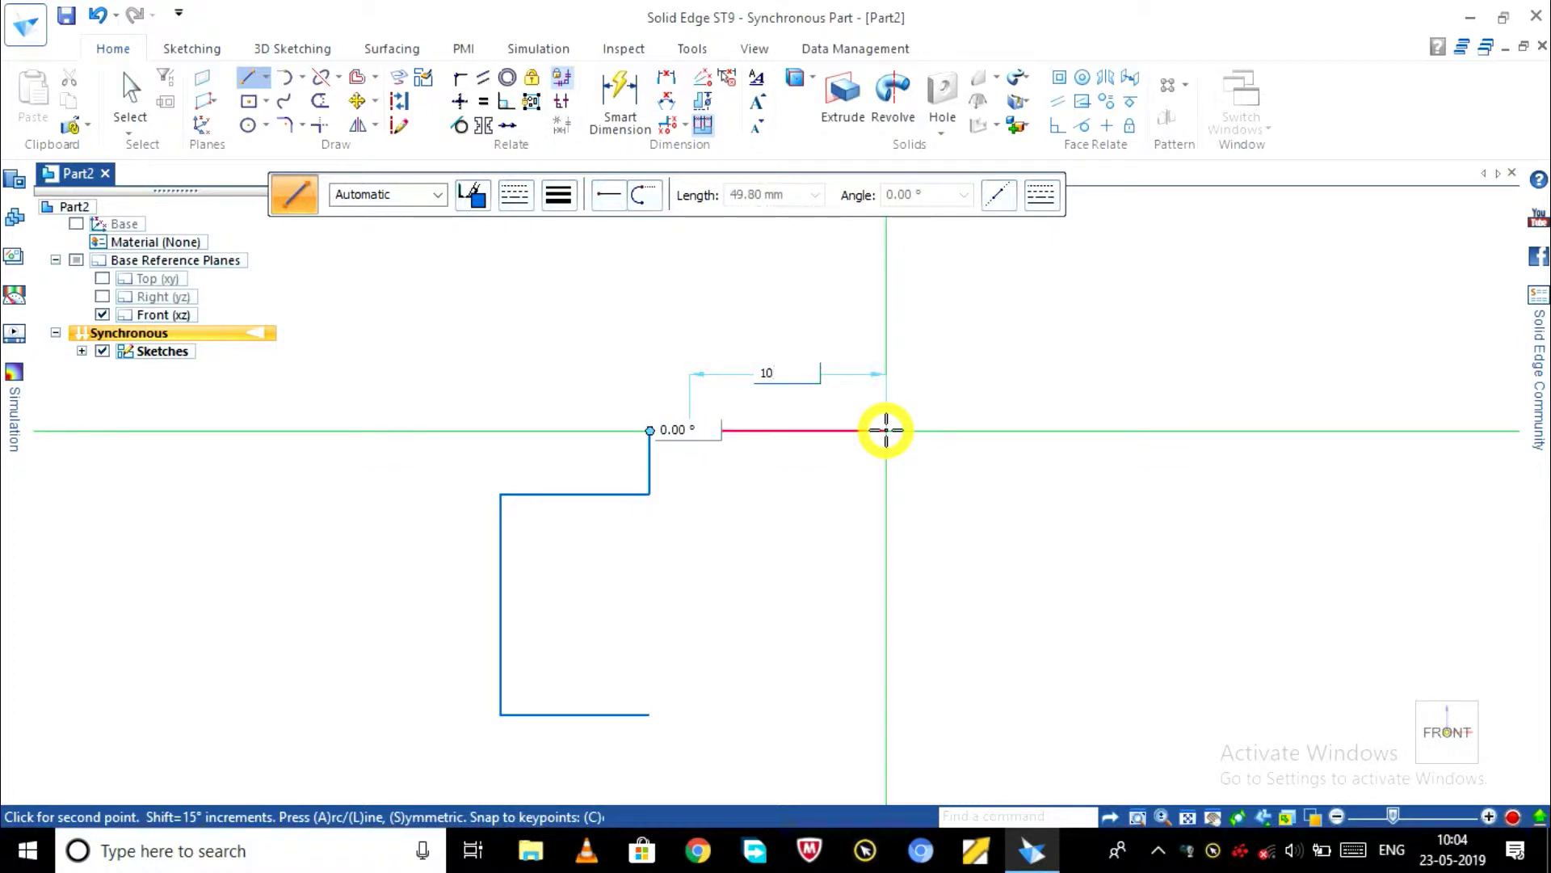
{"action": "key", "text": "Tab"}
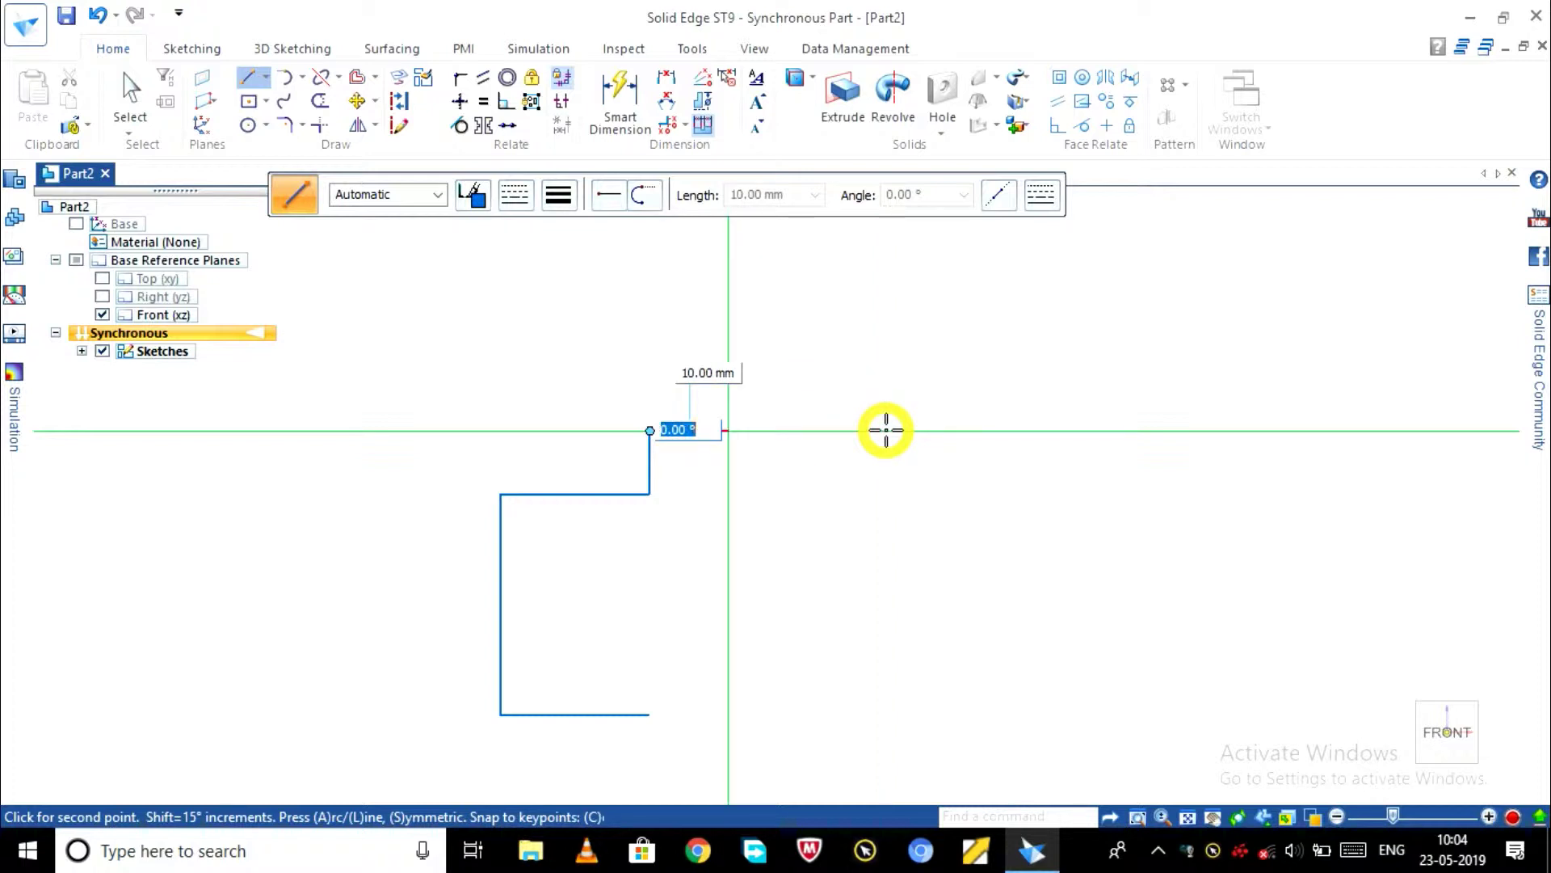
{"action": "key", "text": "Return"}
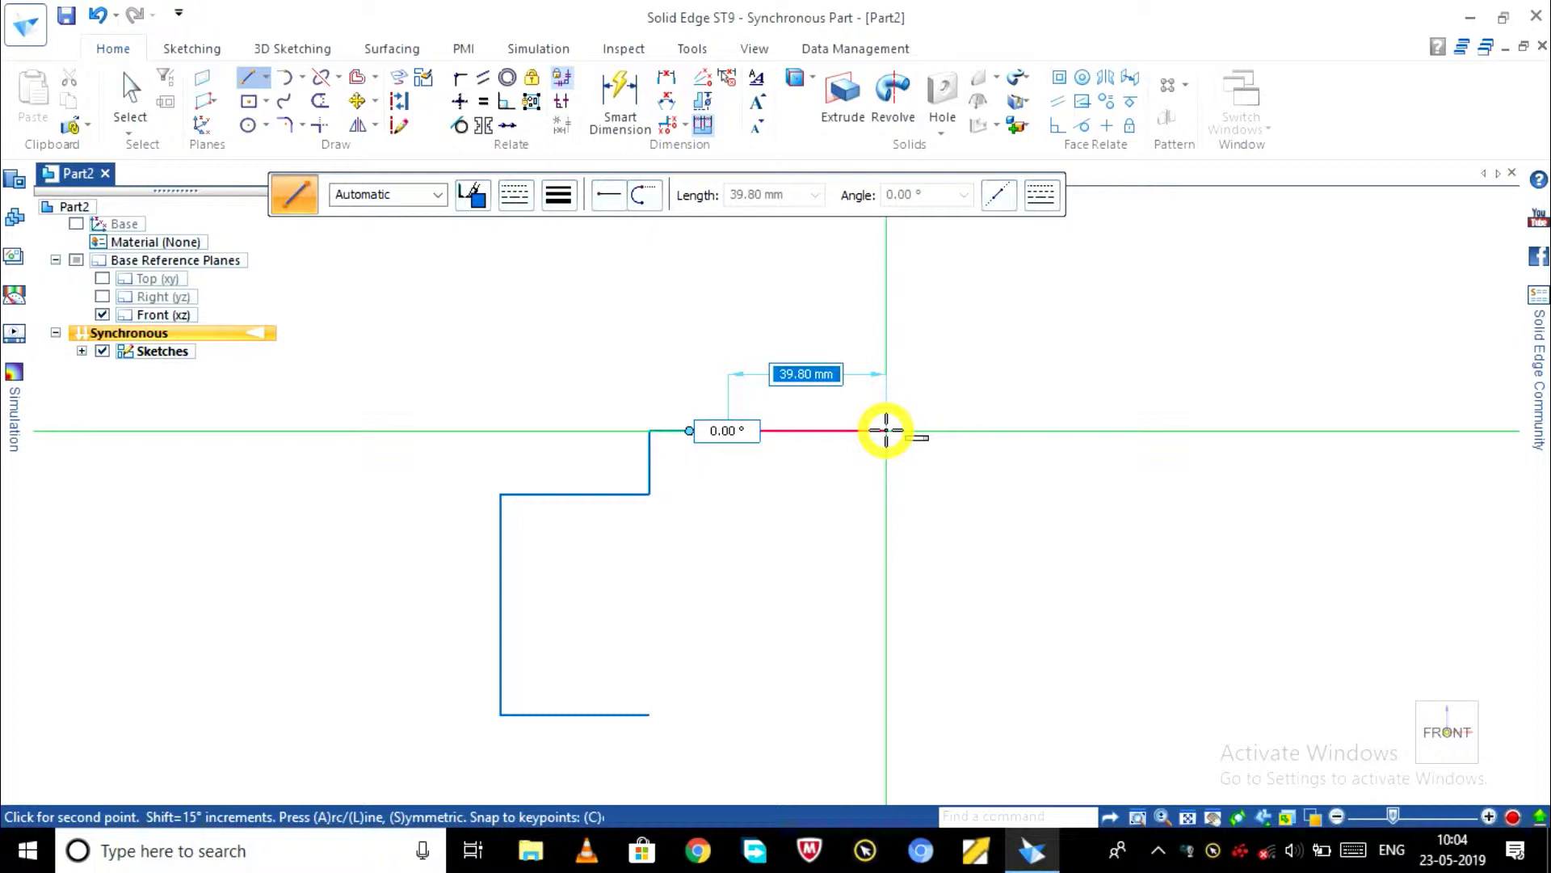
- Extend the profile's top edge to the right at 0° with a 16 mm line followed by a 10 mm line
{"action": "type", "text": "1"}
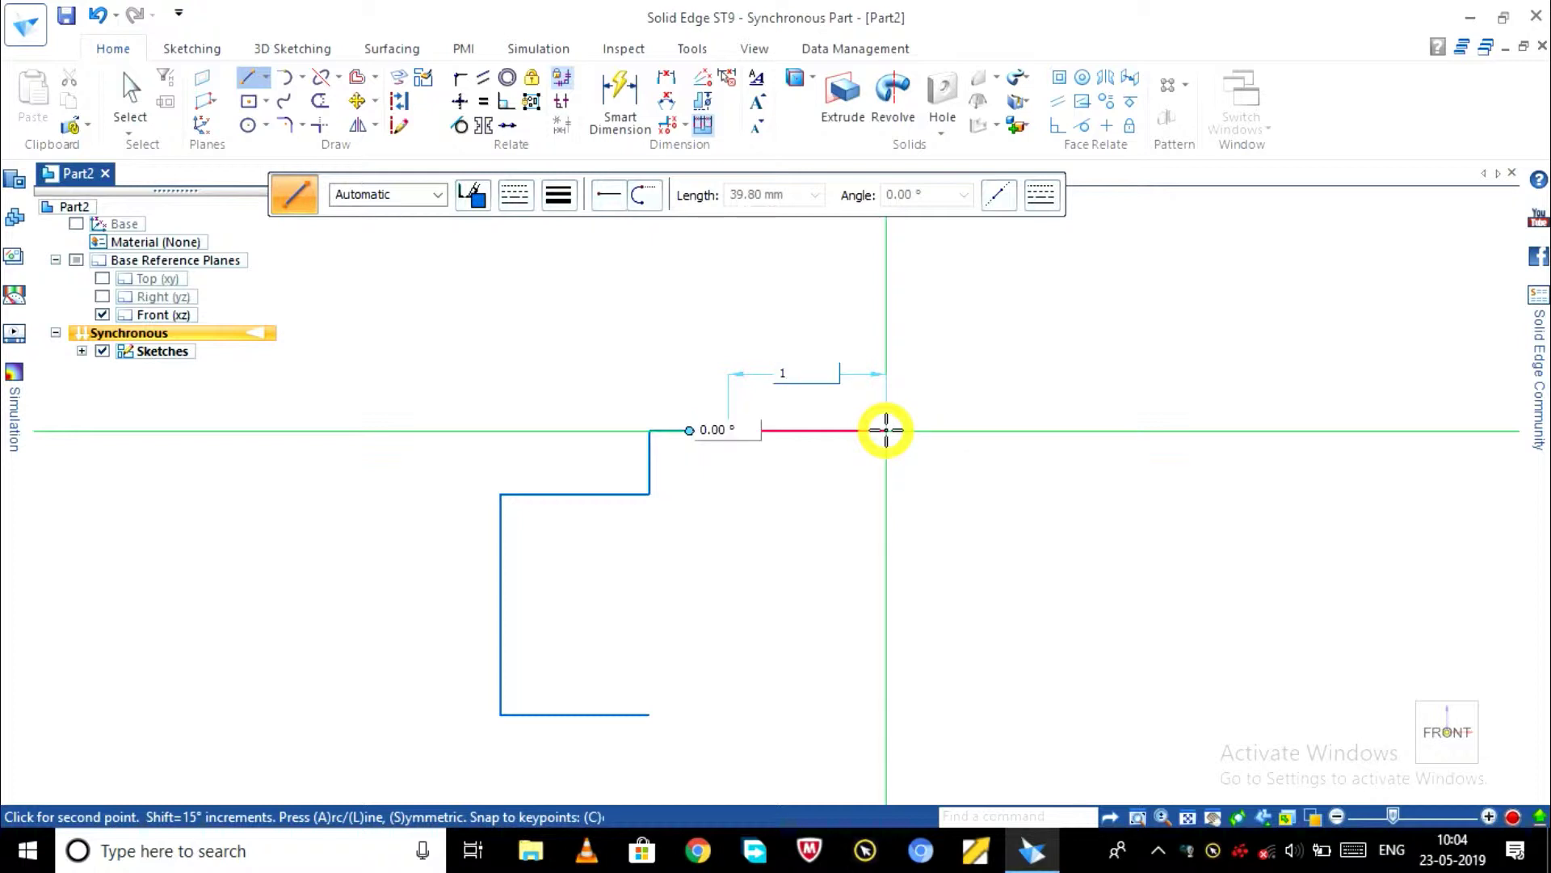
{"action": "type", "text": "6"}
{"action": "key", "text": "Tab"}
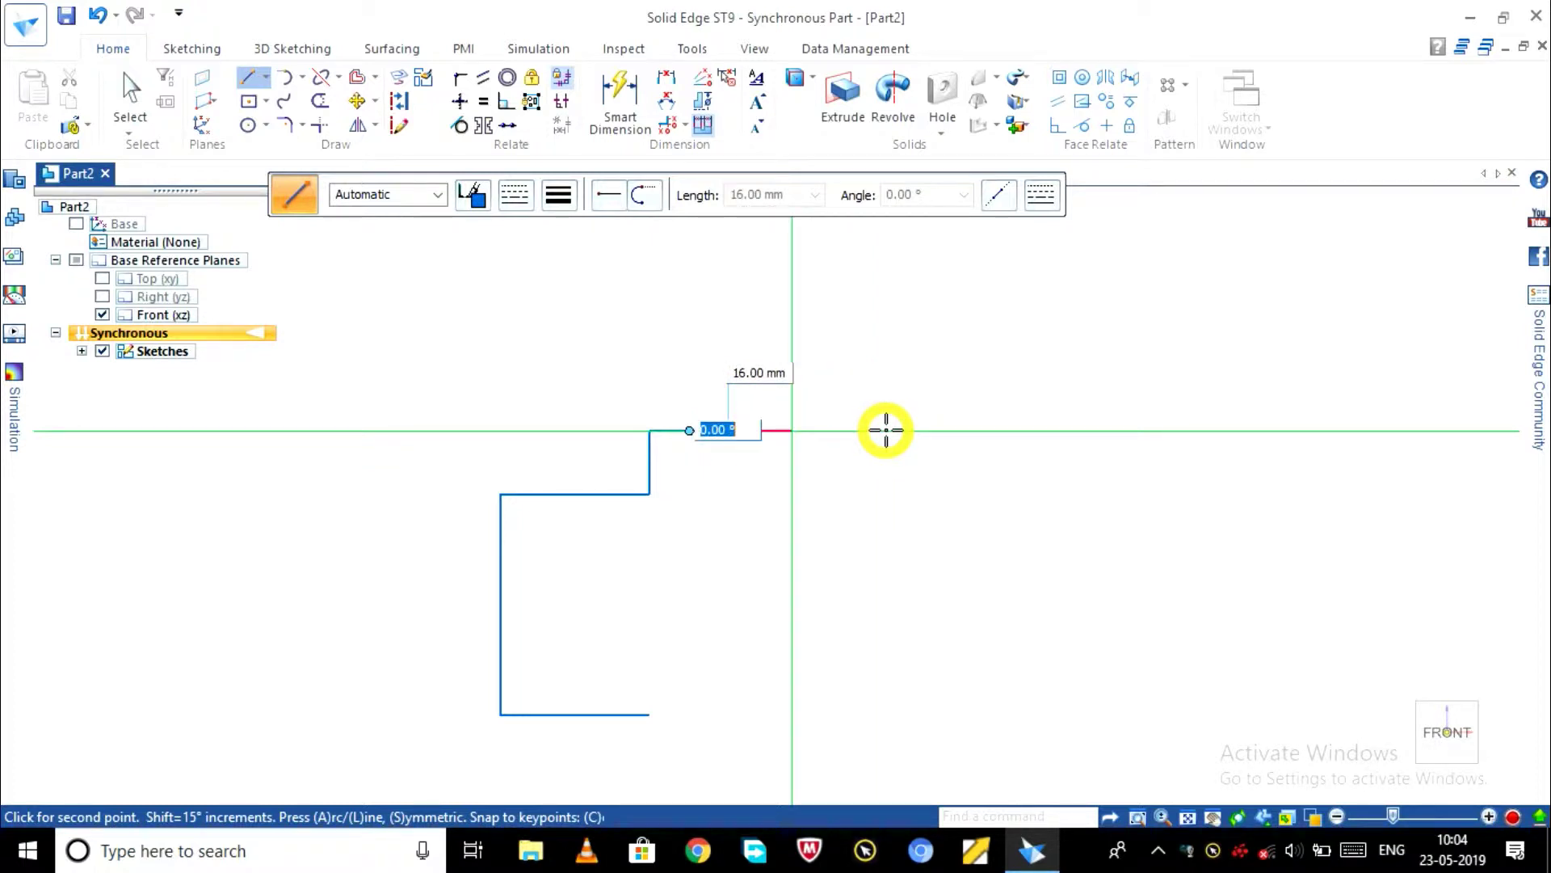
{"action": "key", "text": "Return"}
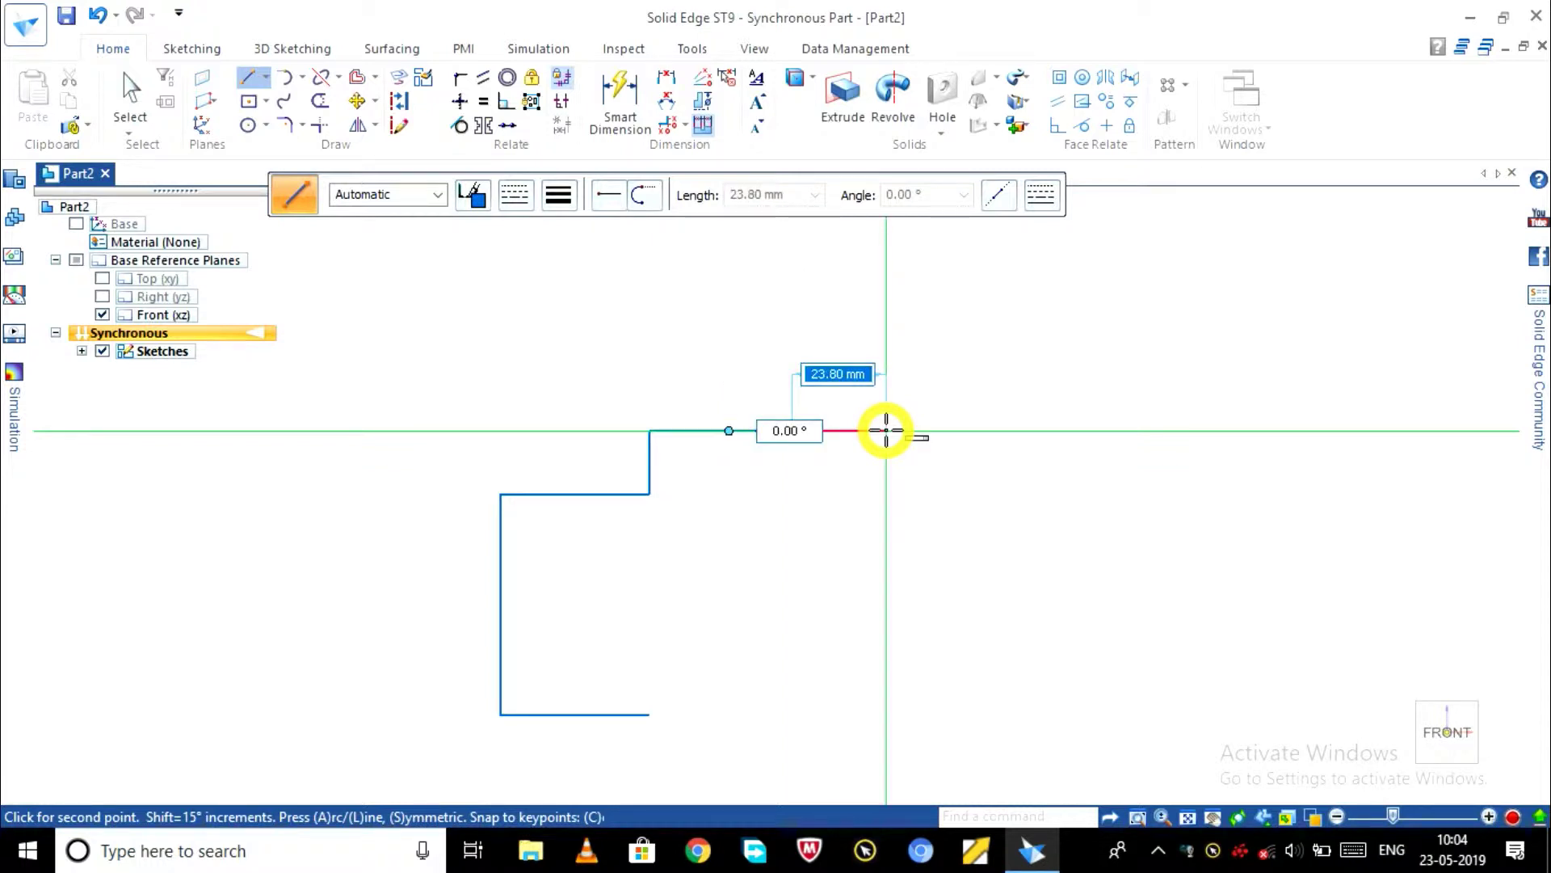
{"action": "type", "text": "10"}
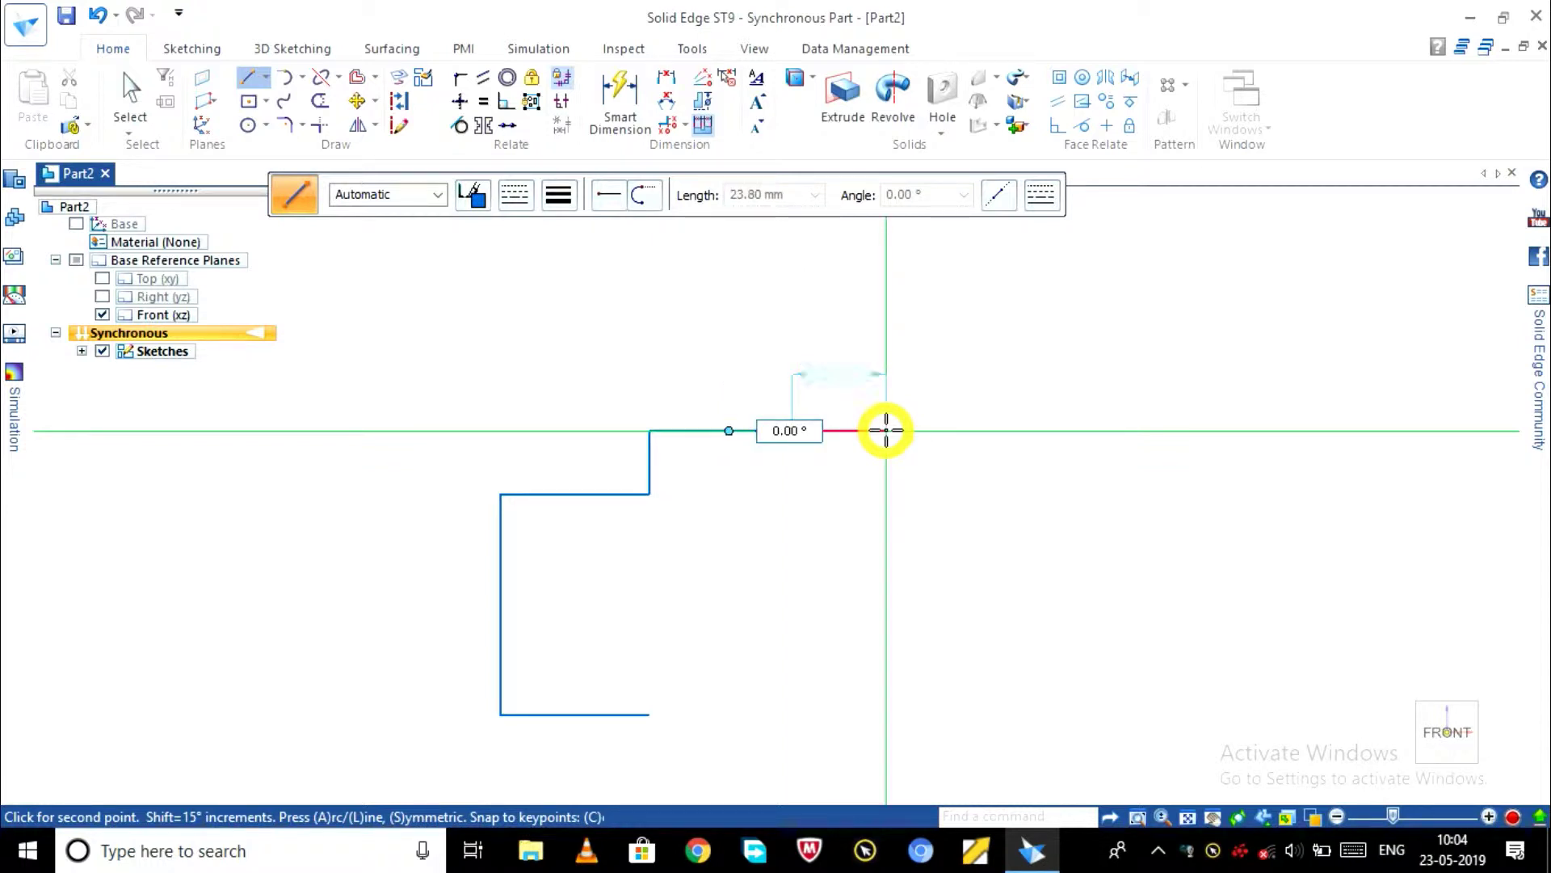
{"action": "key", "text": "Tab"}
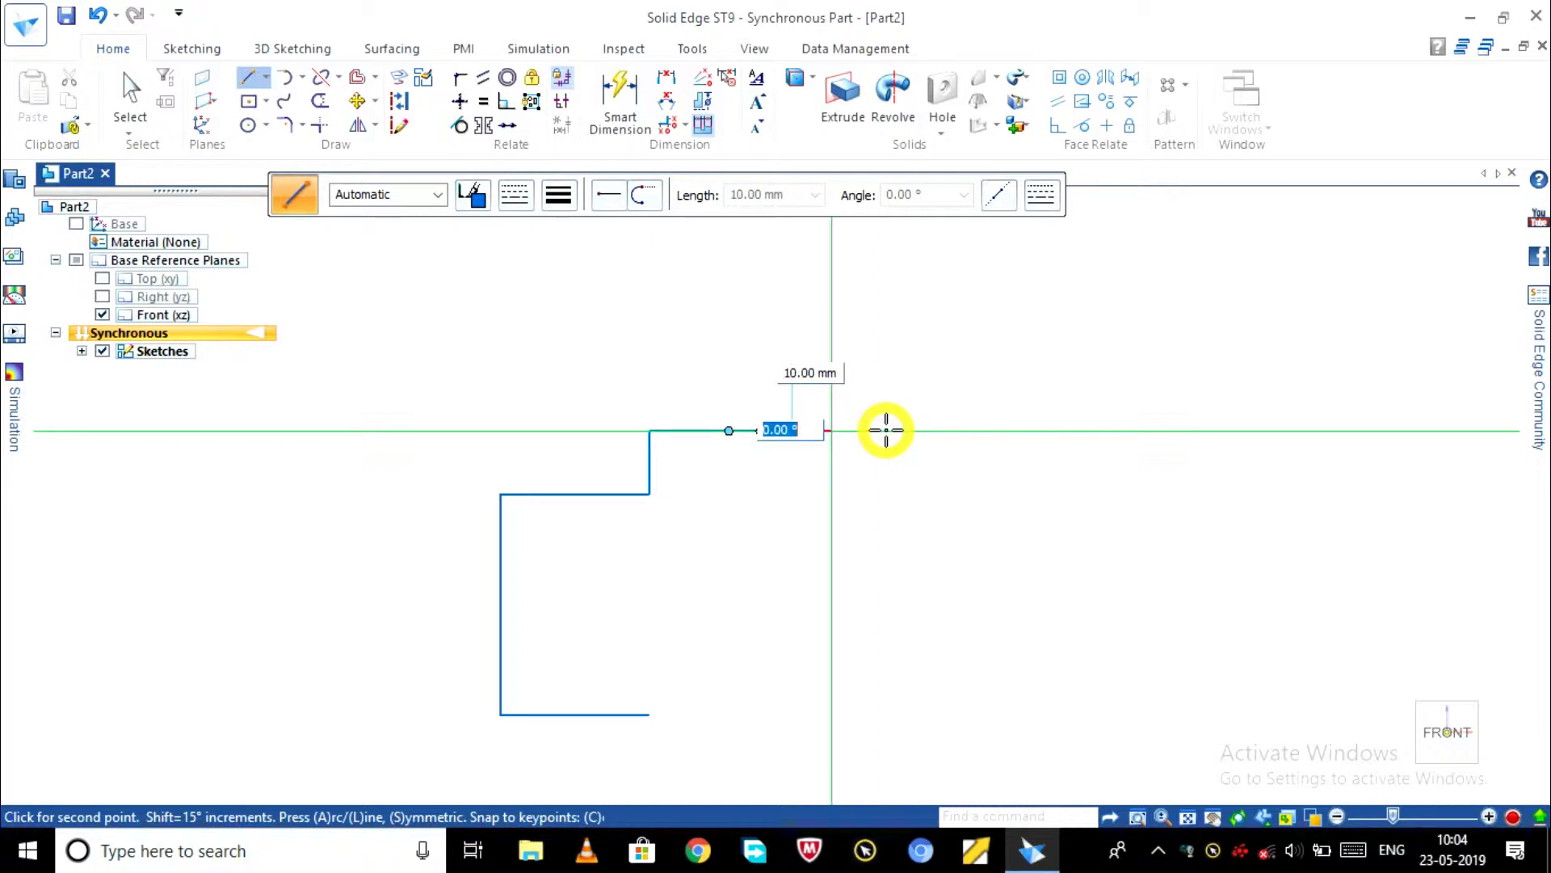
{"action": "key", "text": "Return"}
{"action": "left_click", "coordinate": [831, 431]}
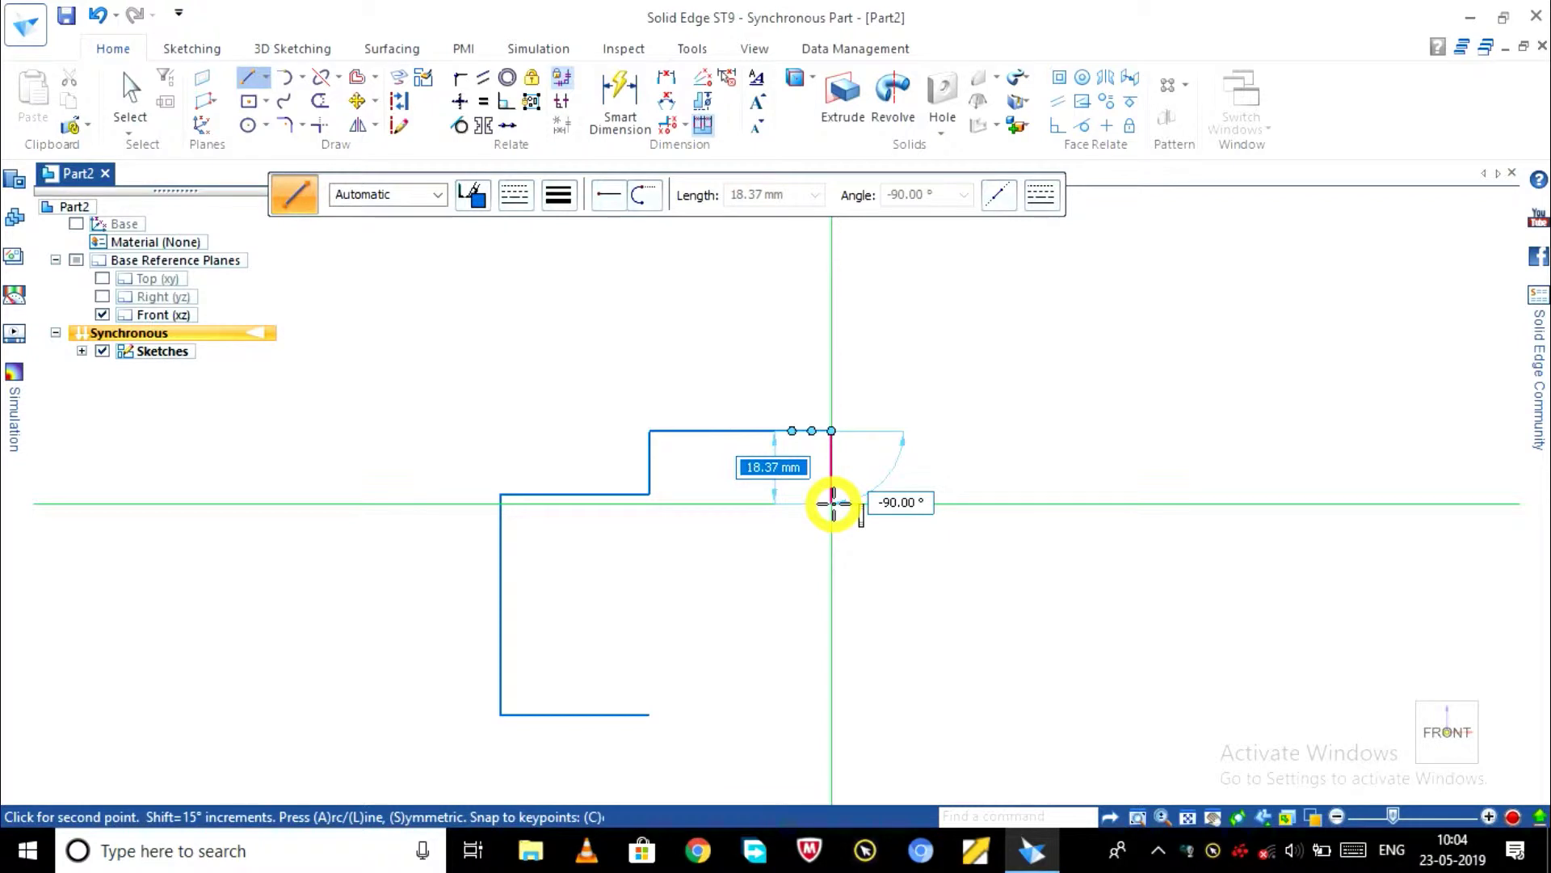
- Continue from the top edge's right end with a 16 mm line downward at -90° and a 36 mm horizontal line back to the left
{"action": "type", "text": "16"}
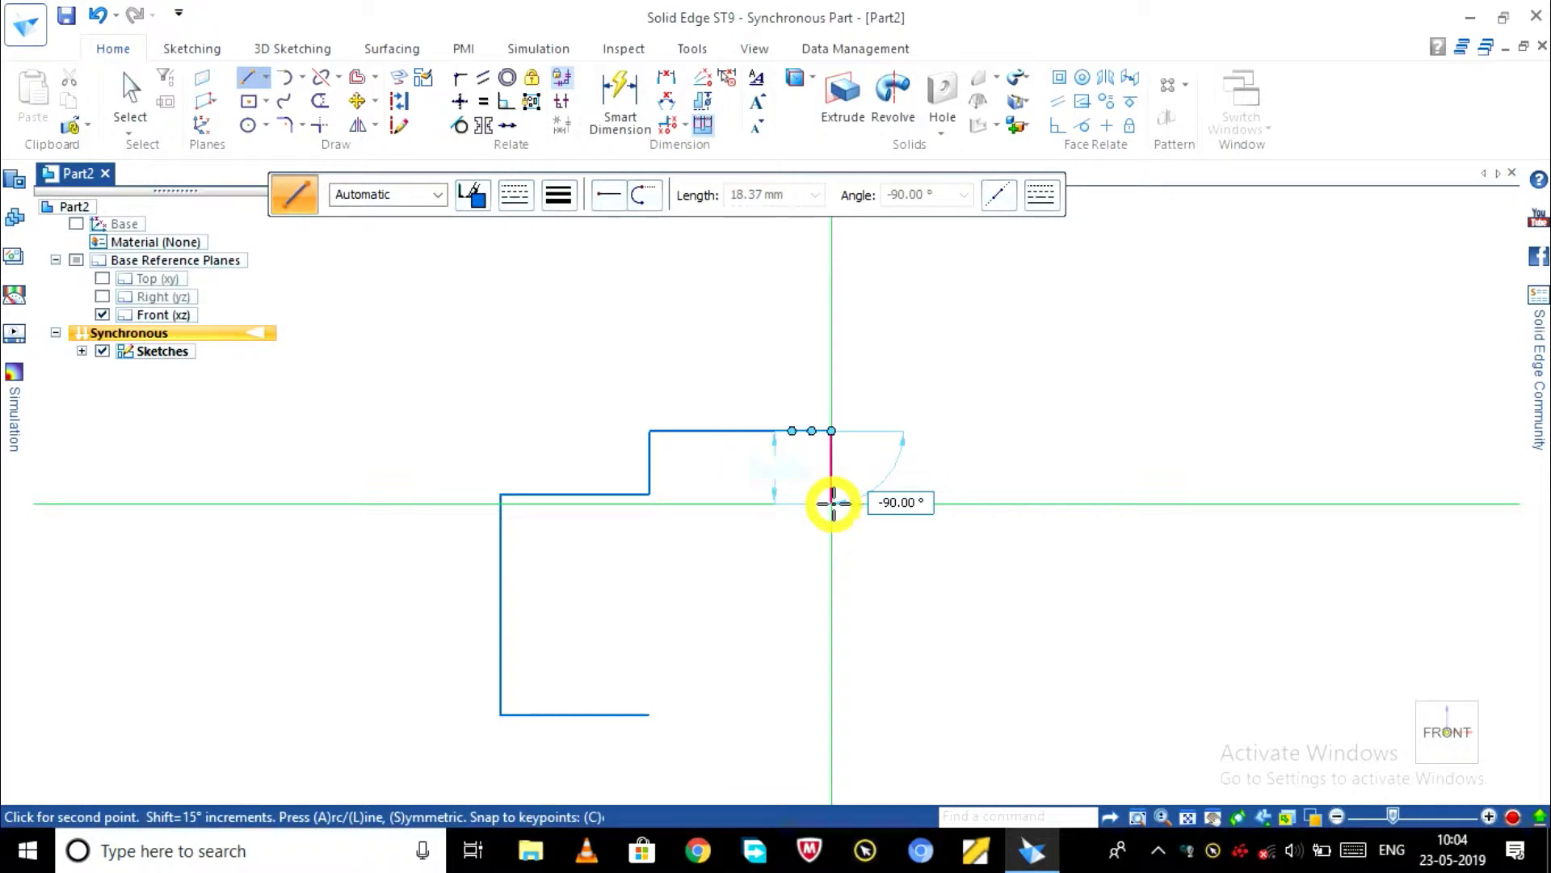
{"action": "key", "text": "Tab"}
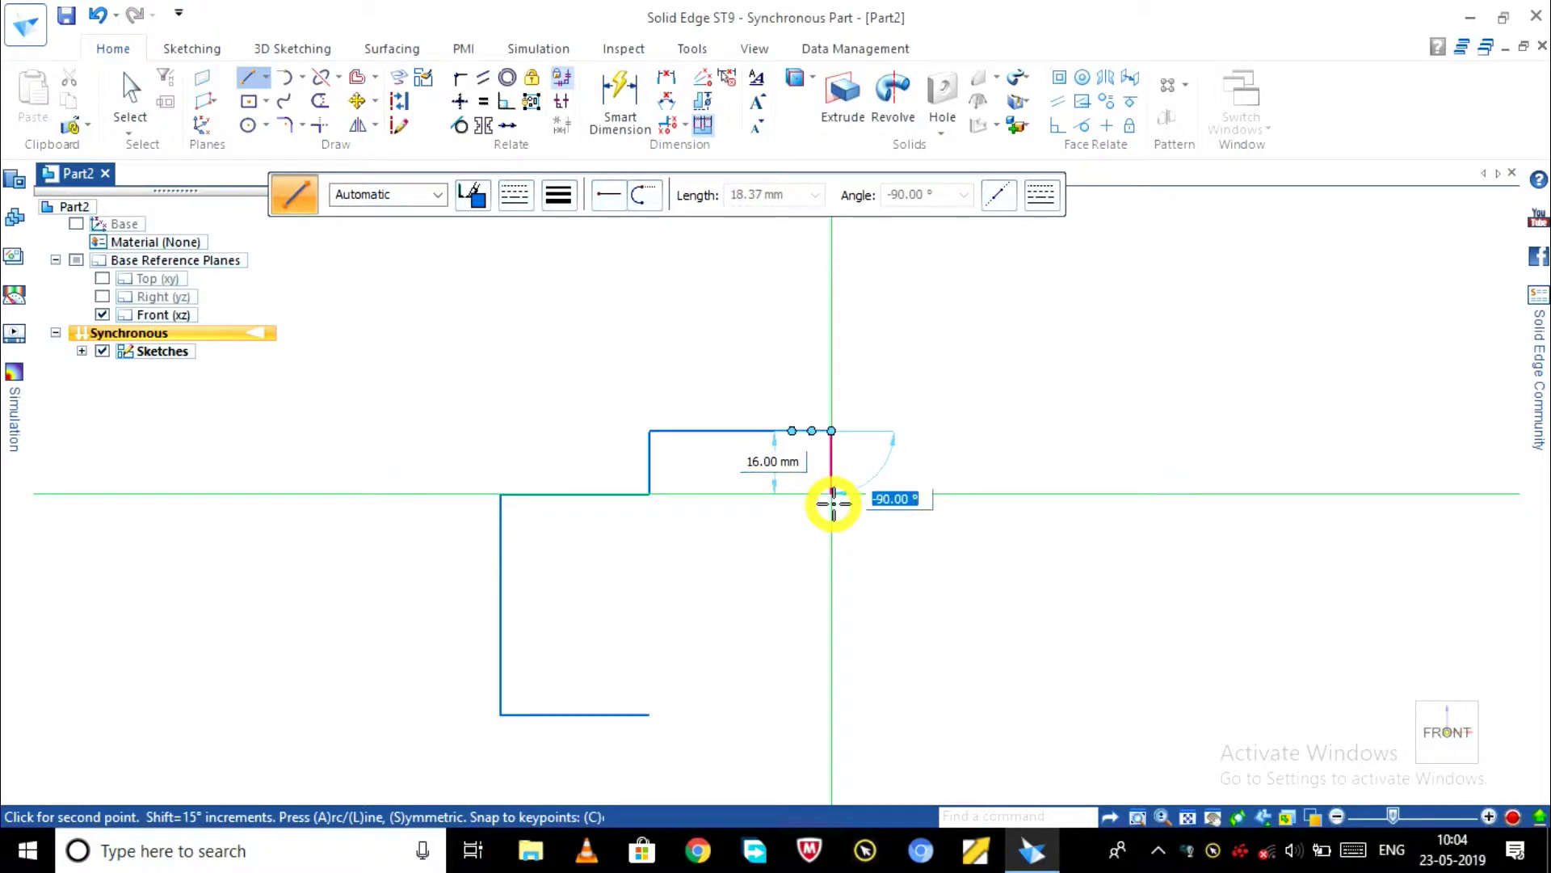
{"action": "key", "text": "Return"}
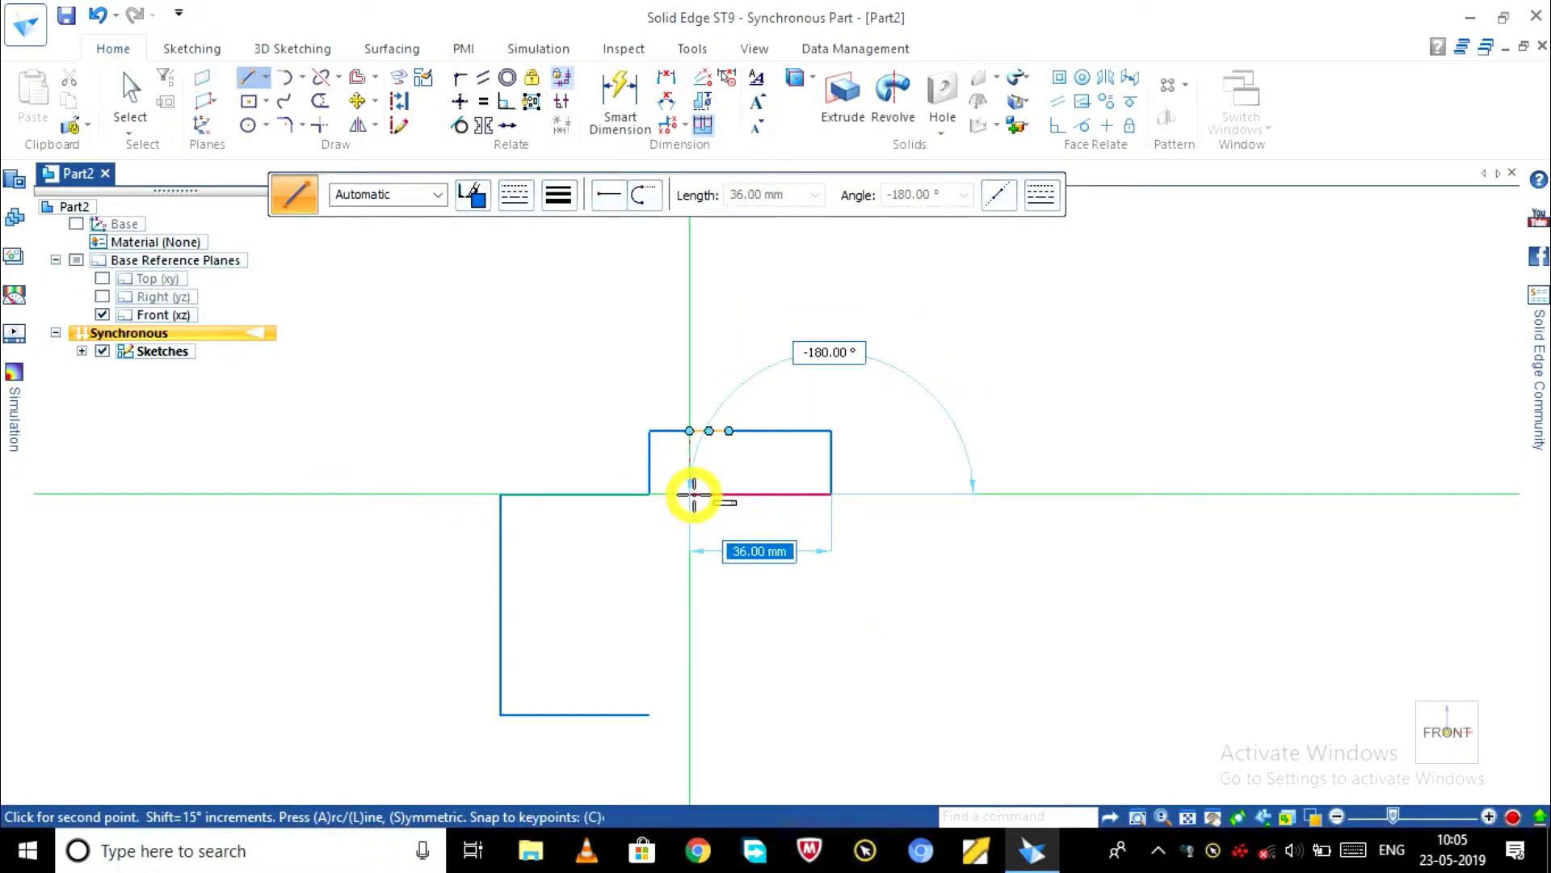
{"action": "type", "text": "36"}
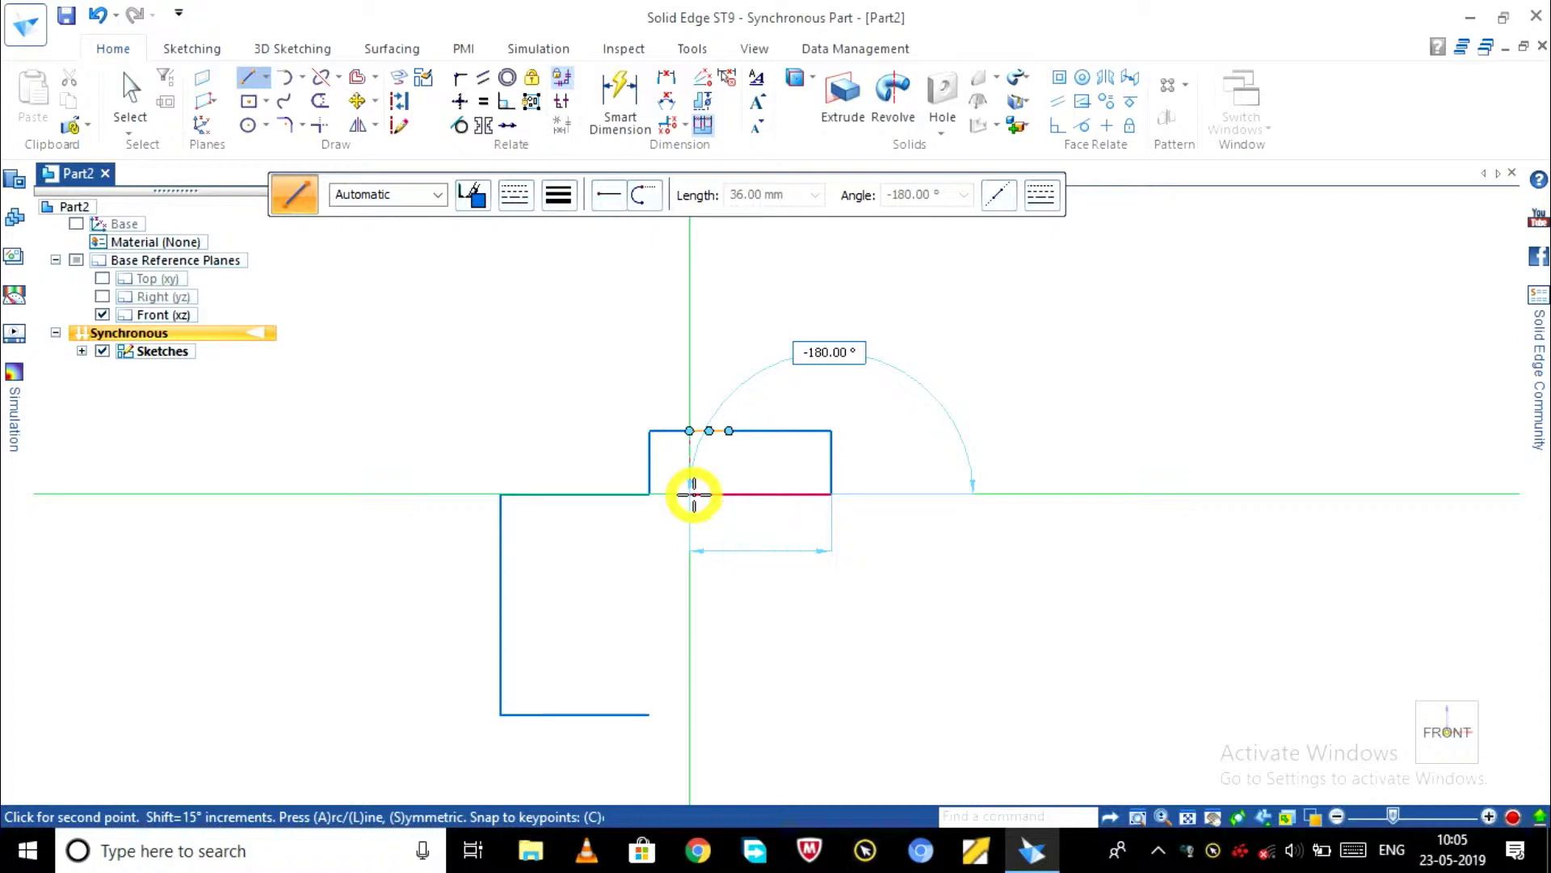
{"action": "key", "text": "Tab"}
{"action": "key", "text": "Tab"}
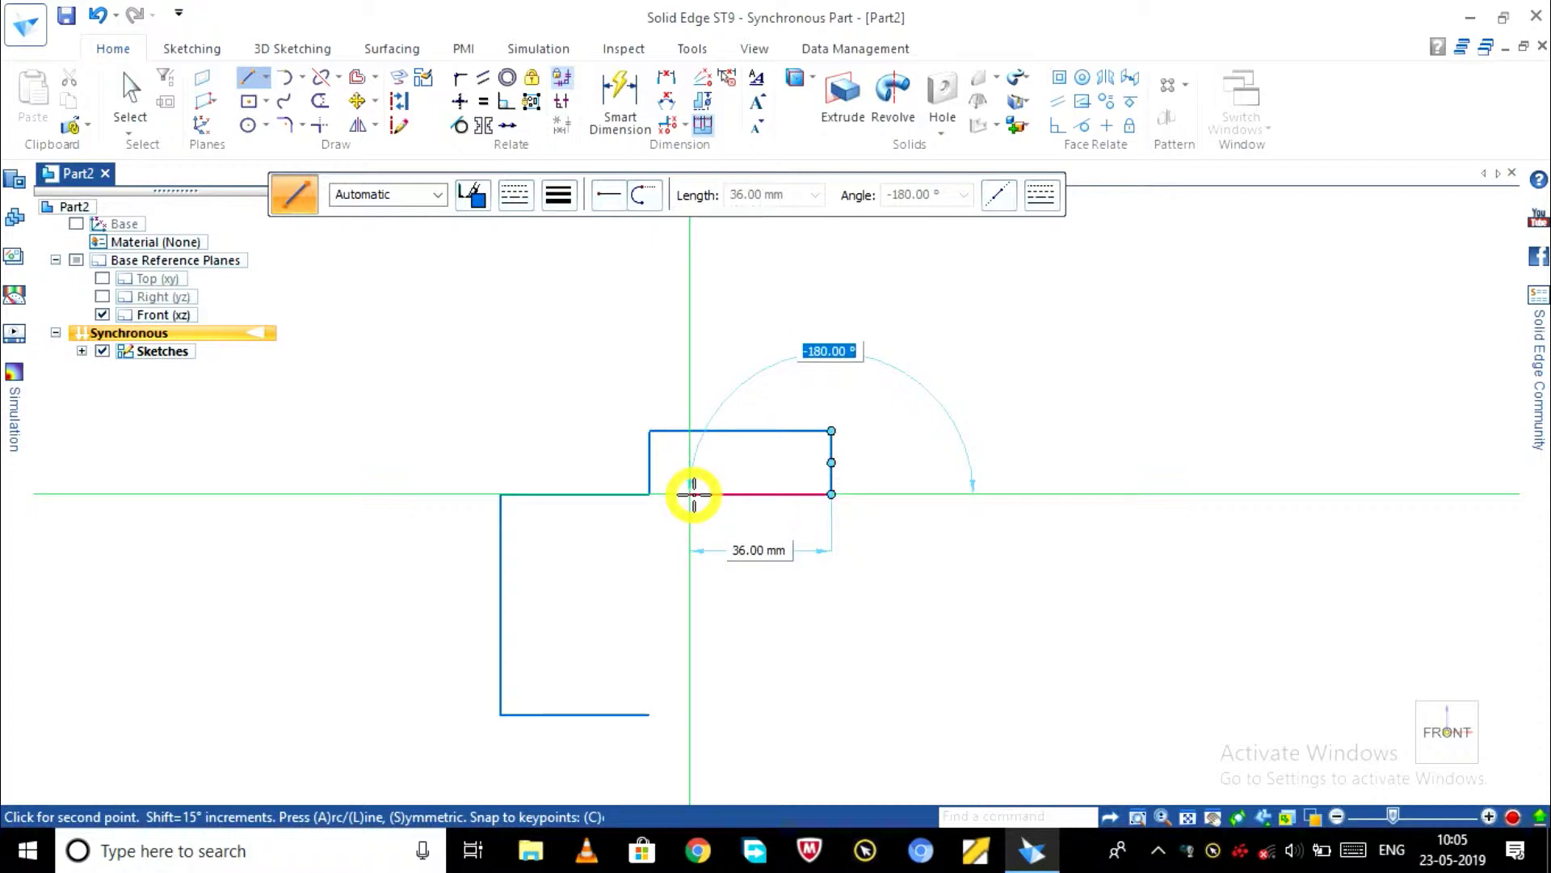
{"action": "key", "text": "Tab"}
{"action": "key", "text": "Return"}
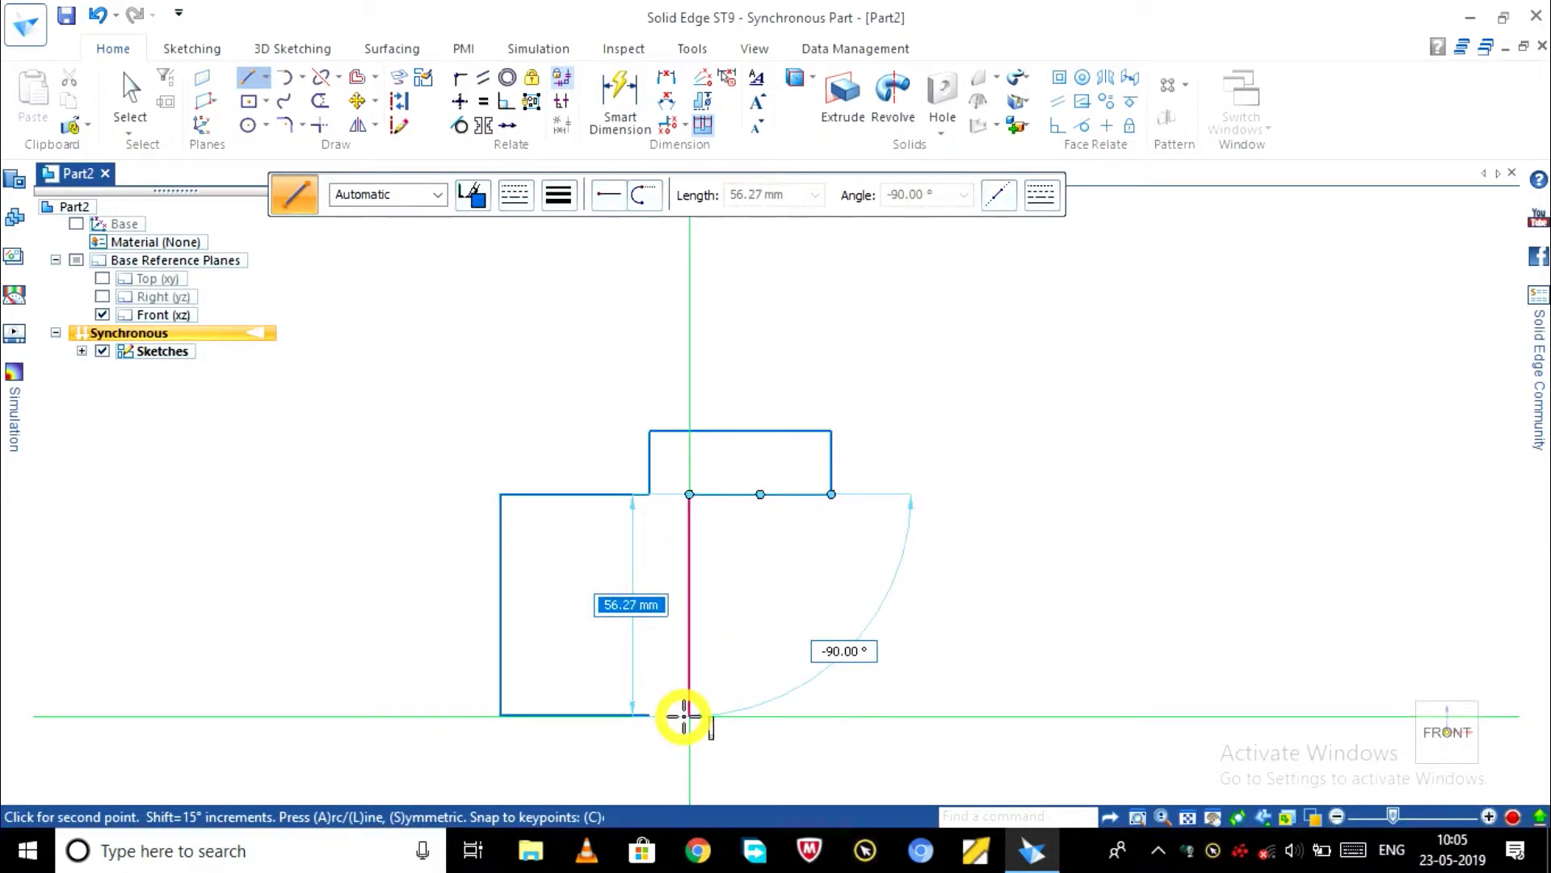
- Draw a 56 mm line downward at -90° from the 36 mm line's left end, followed by a 36 mm line to the right at 0°
{"action": "type", "text": "56"}
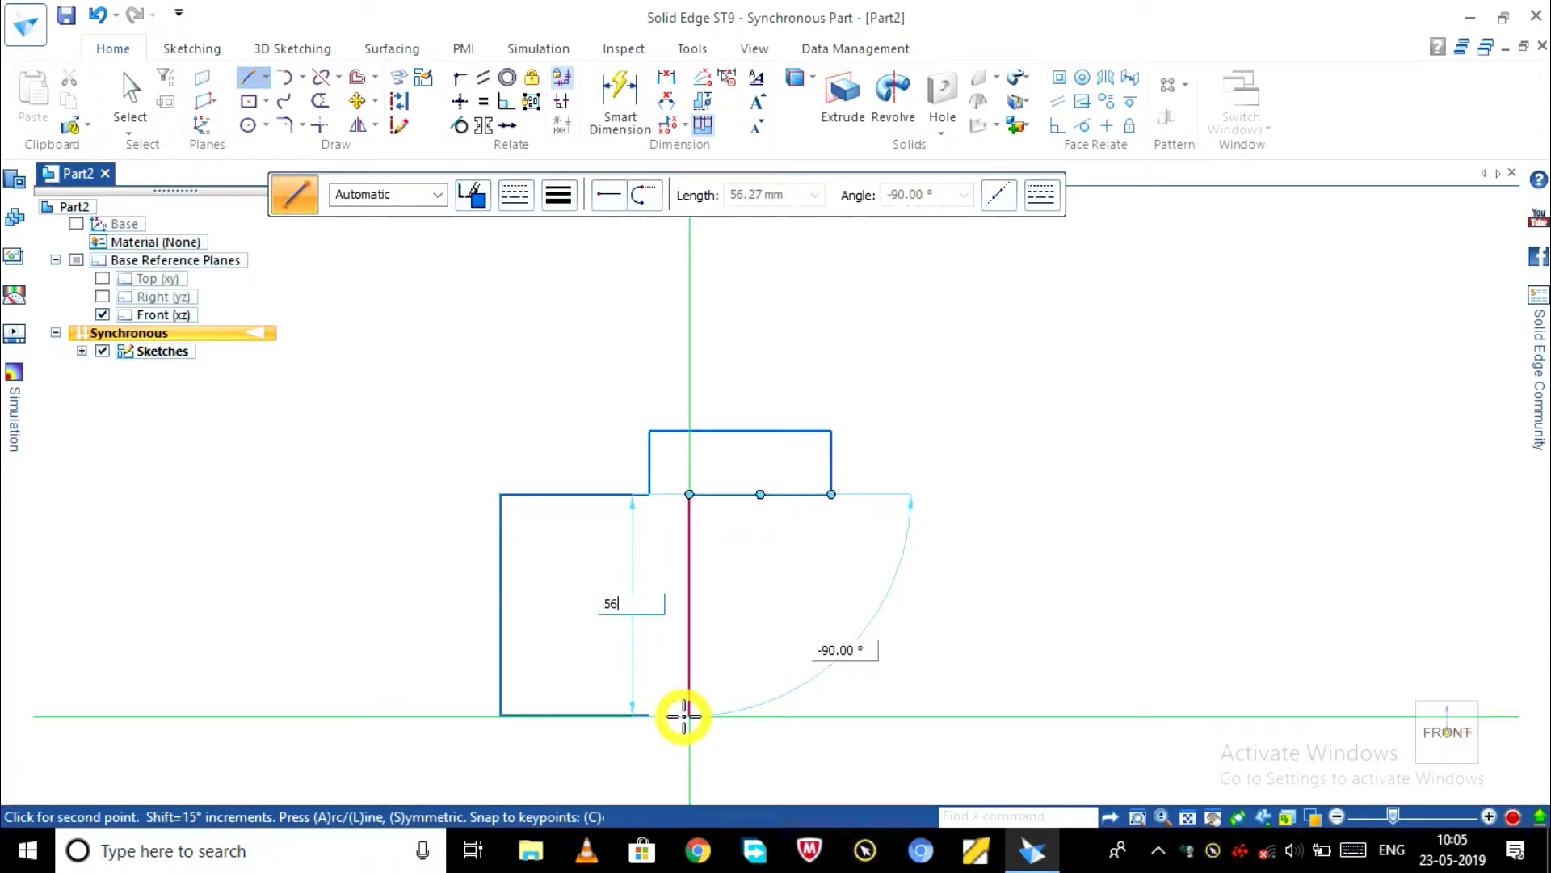
{"action": "key", "text": "Tab"}
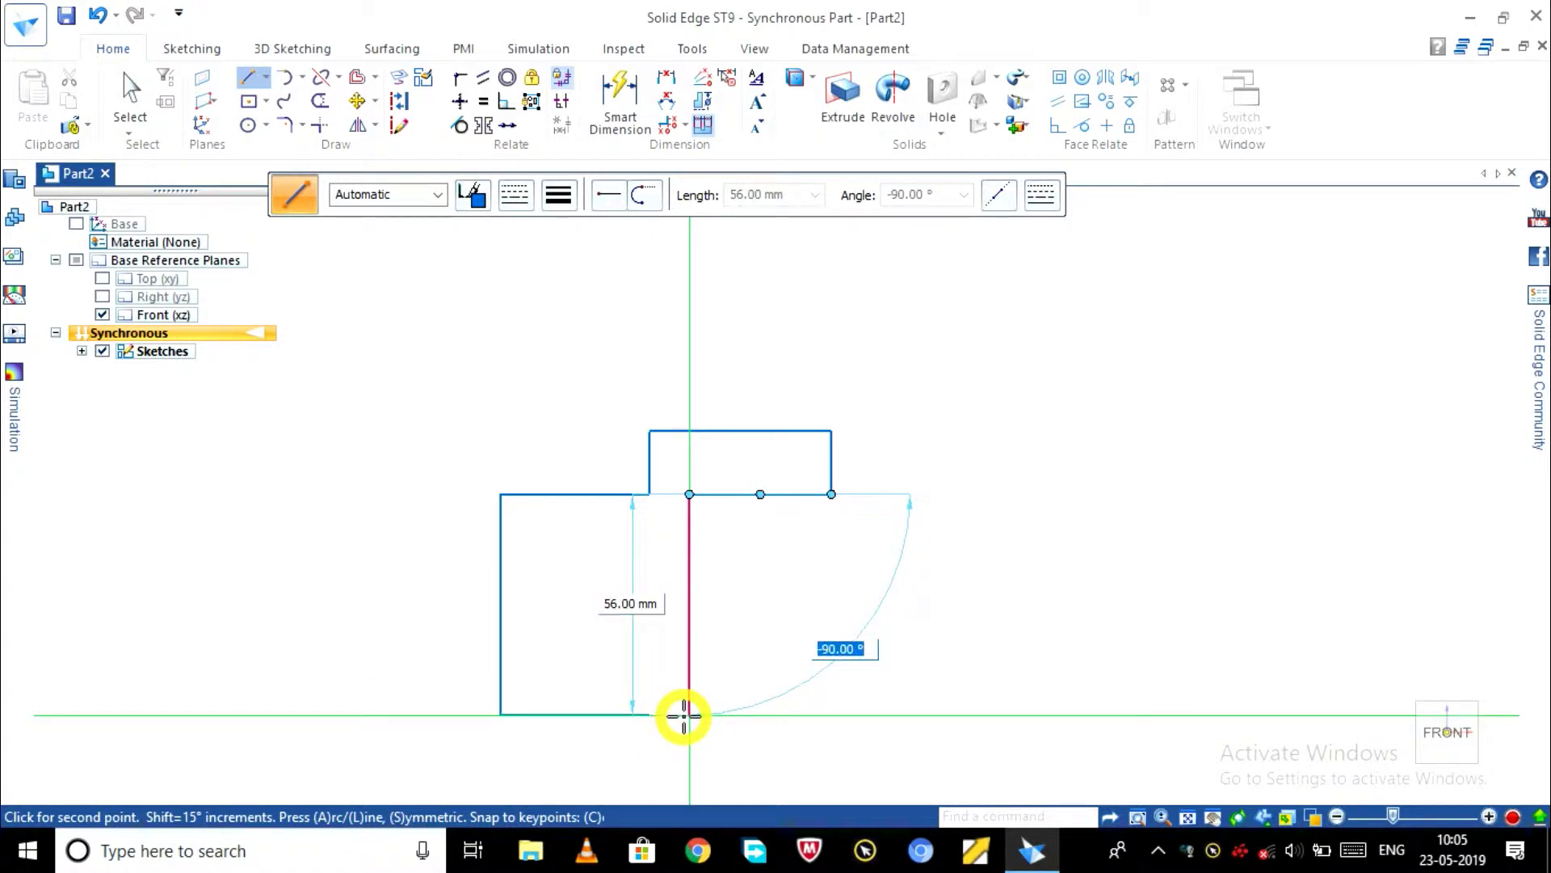
{"action": "key", "text": "Return"}
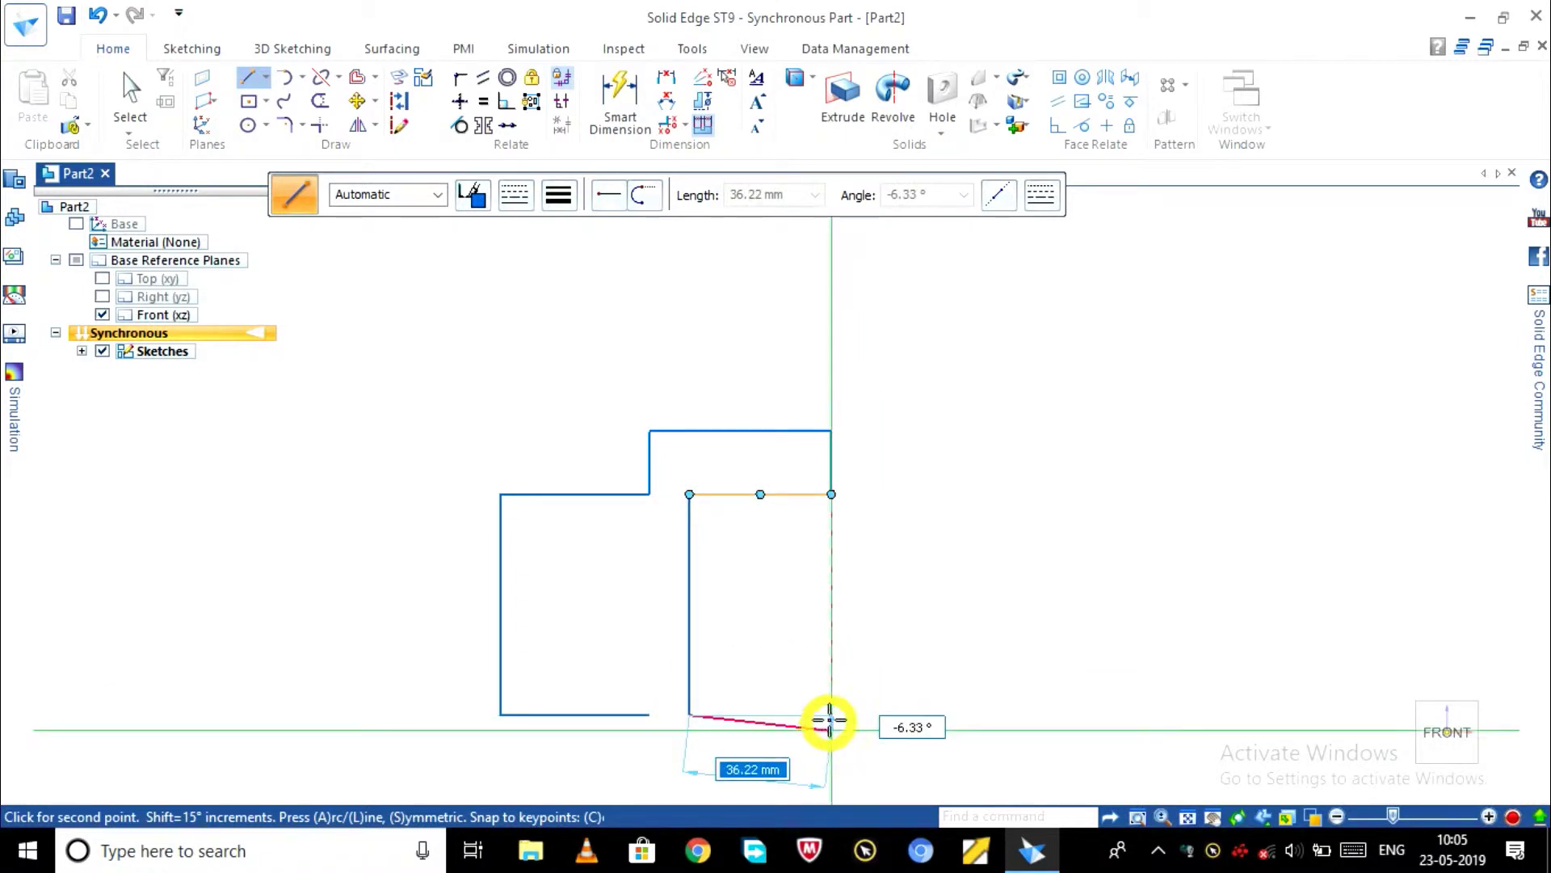
{"action": "type", "text": "36"}
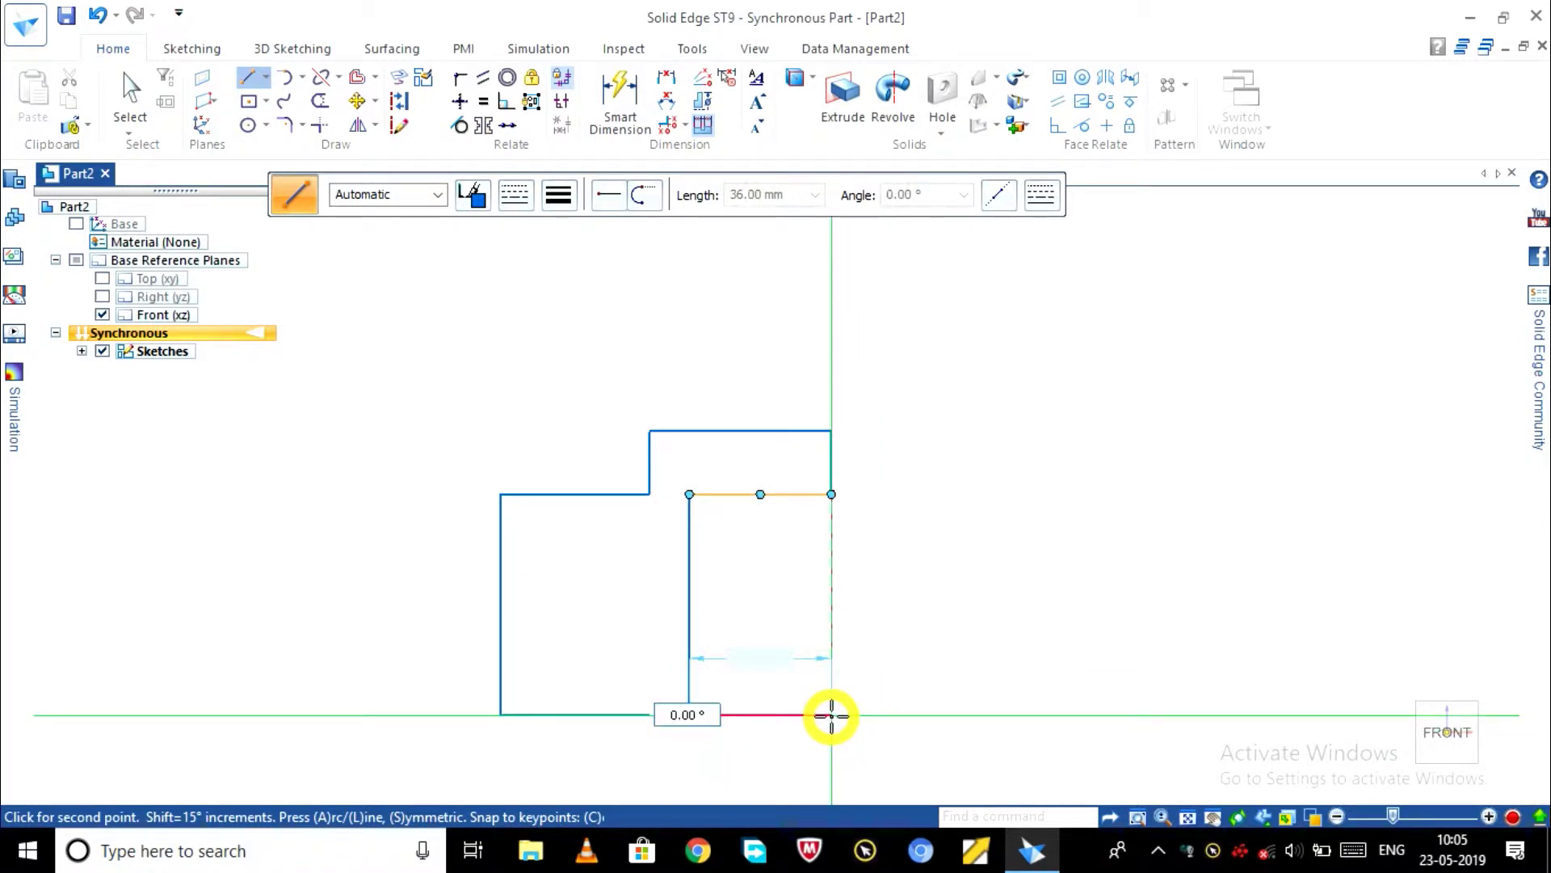
{"action": "key", "text": "Return"}
{"action": "key", "text": "Tab"}
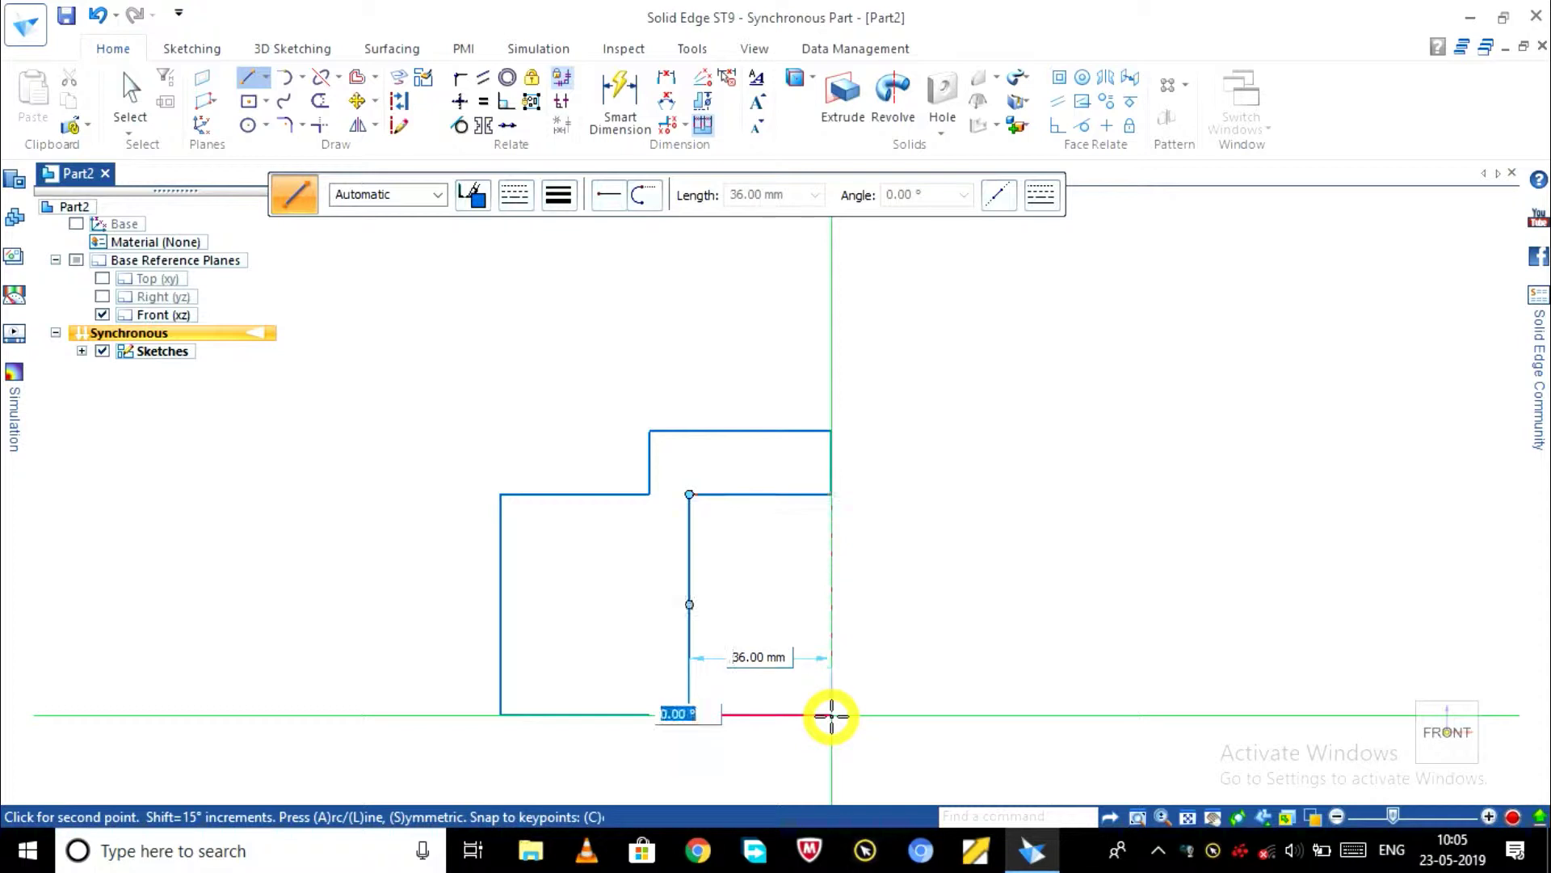
{"action": "key", "text": "Return"}
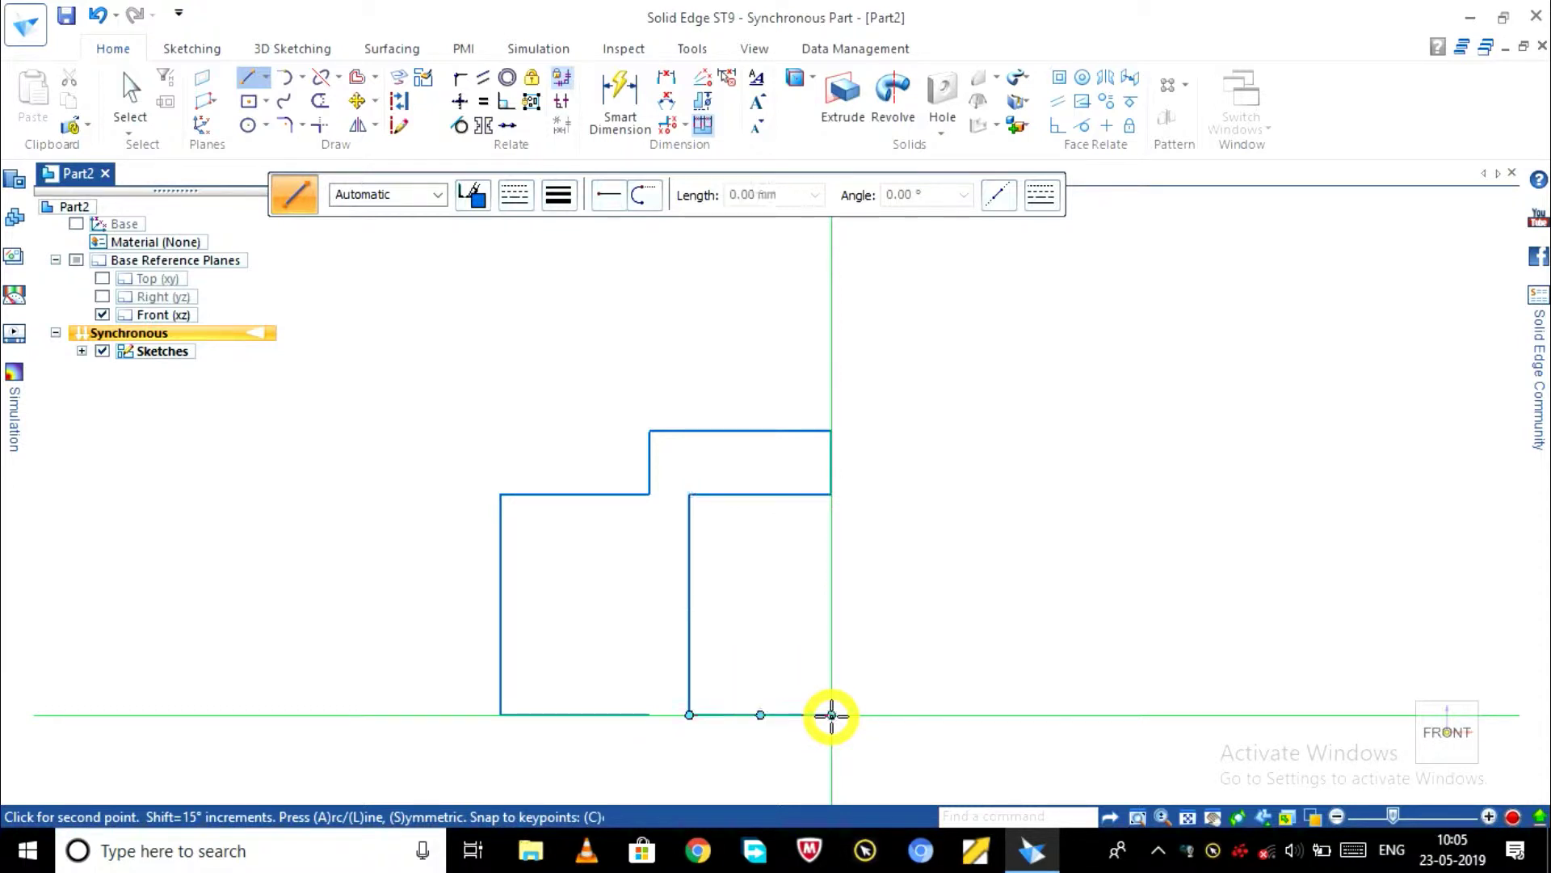
- Draw a 16 mm vertical line downward at -90° from the right end of the lower 36 mm line
{"action": "scroll", "coordinate": [835, 755], "scroll_direction": "up", "scroll_amount": 2}
{"action": "scroll", "coordinate": [835, 754], "scroll_direction": "down", "scroll_amount": 5}
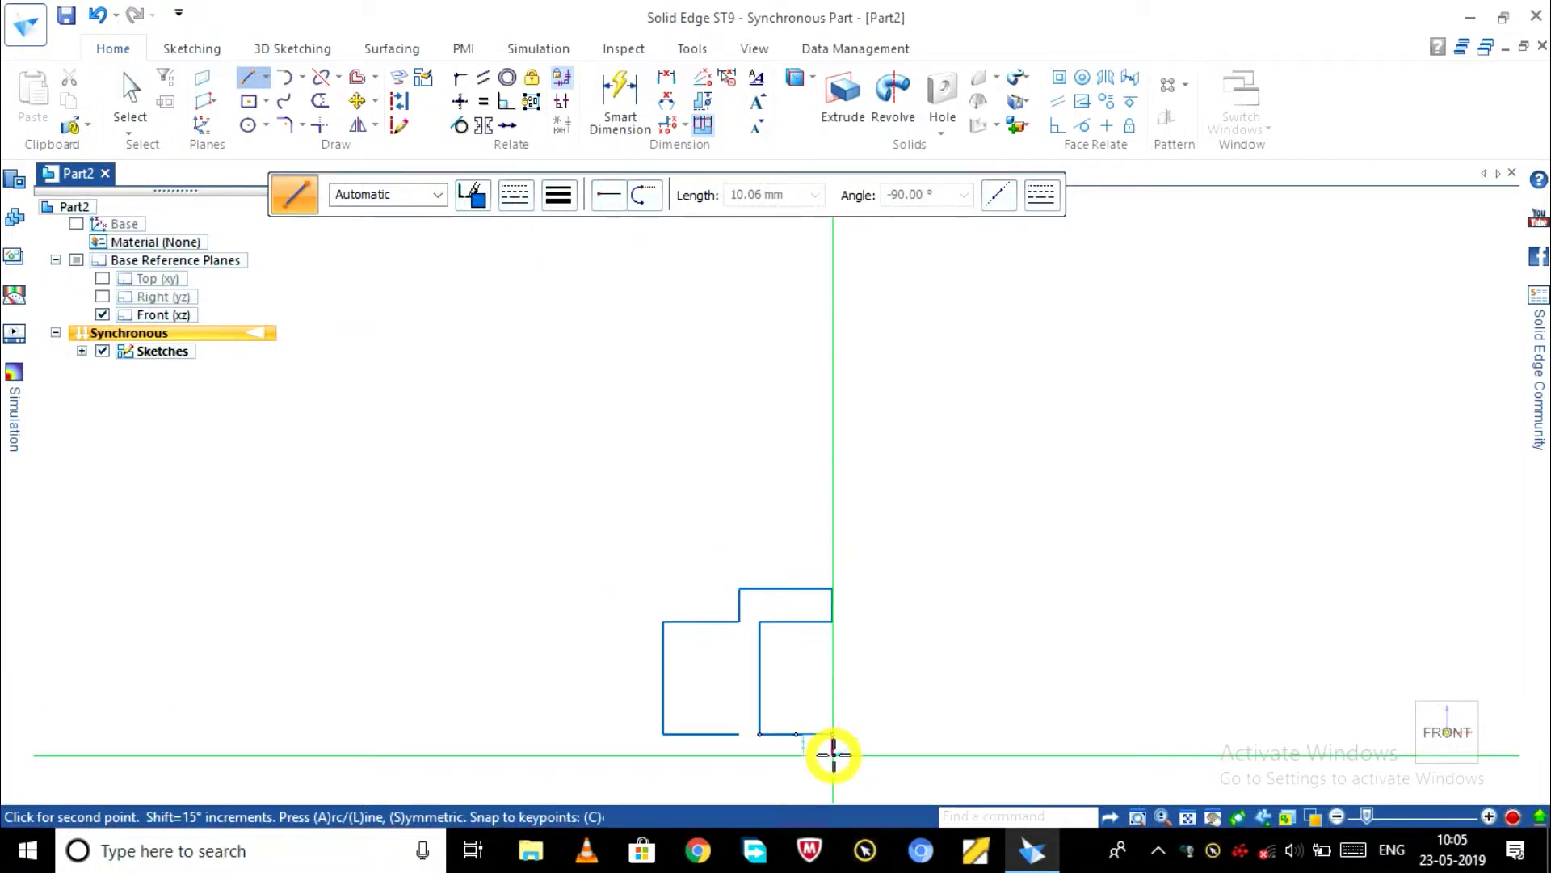
{"action": "scroll", "coordinate": [838, 776], "scroll_direction": "up", "scroll_amount": 4}
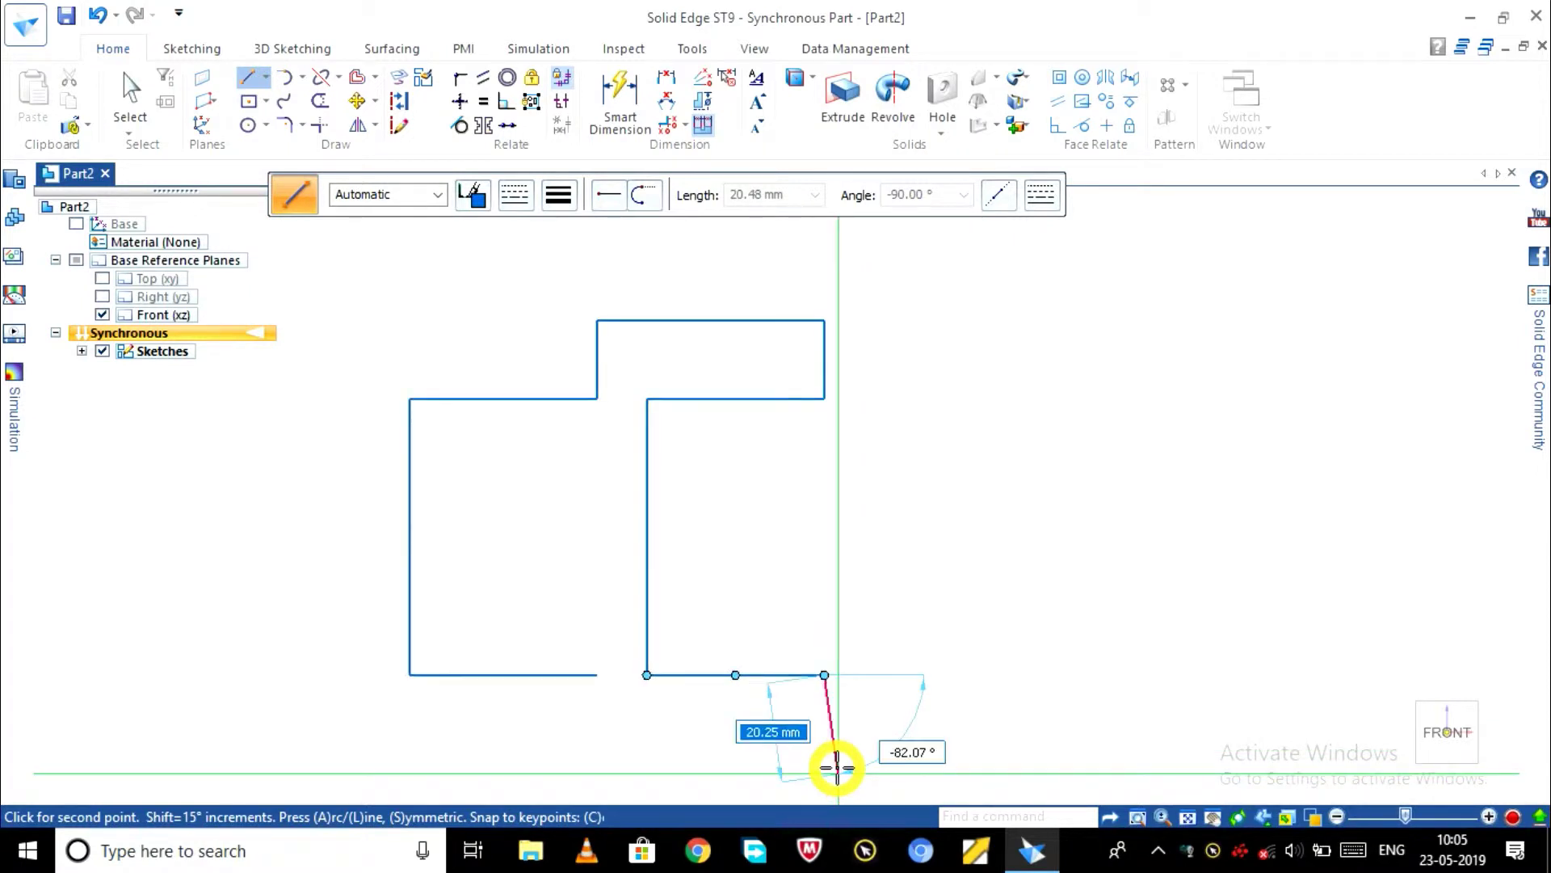
{"action": "scroll", "coordinate": [833, 759], "scroll_direction": "down", "scroll_amount": 1}
{"action": "type", "text": "16"}
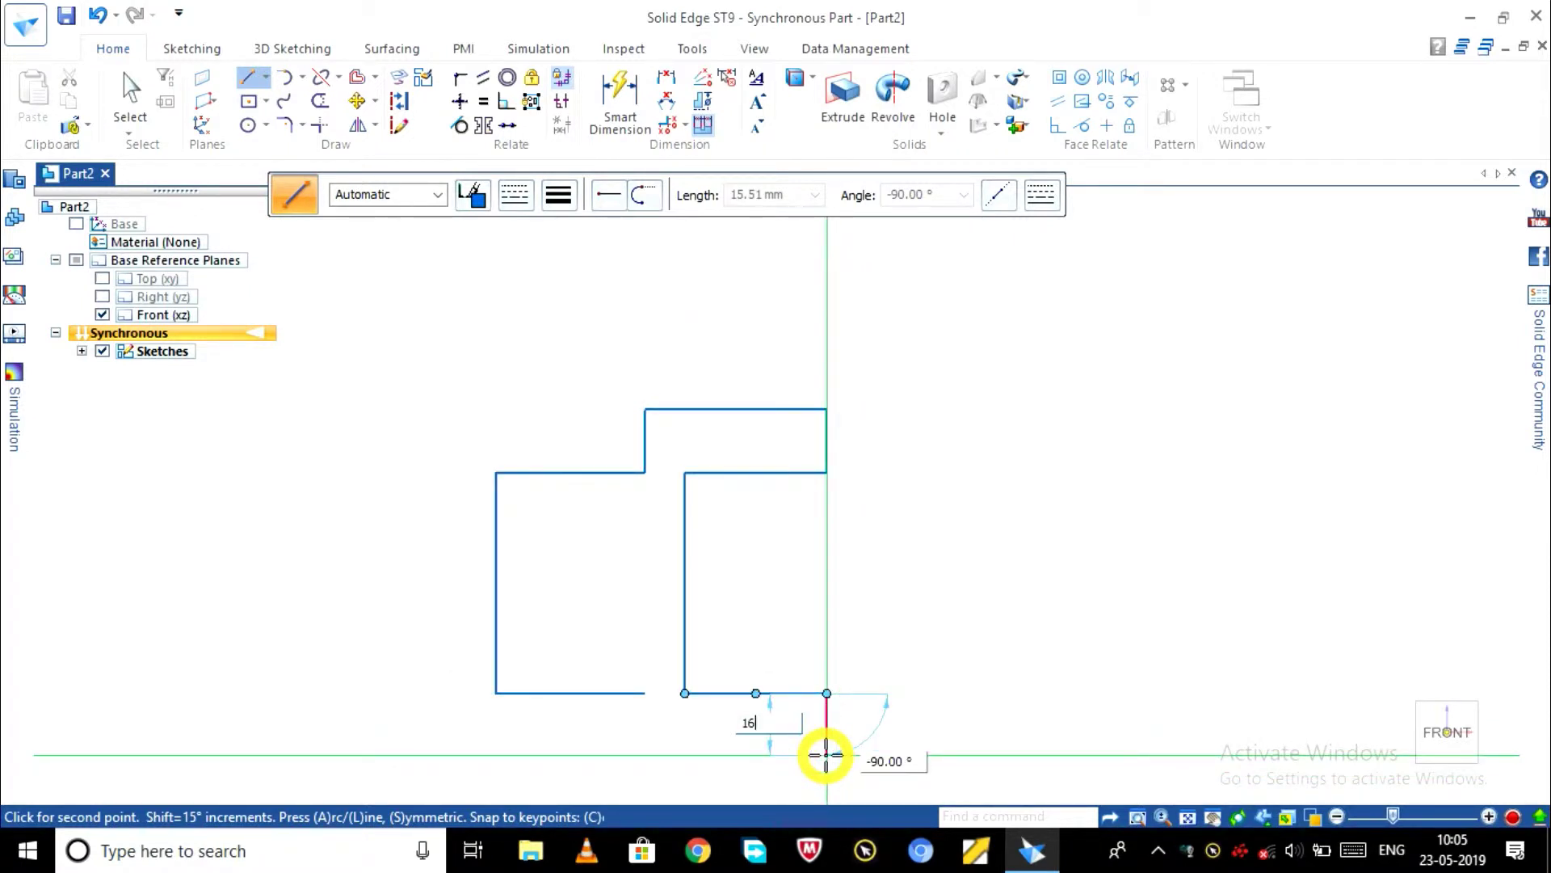
{"action": "key", "text": "Tab"}
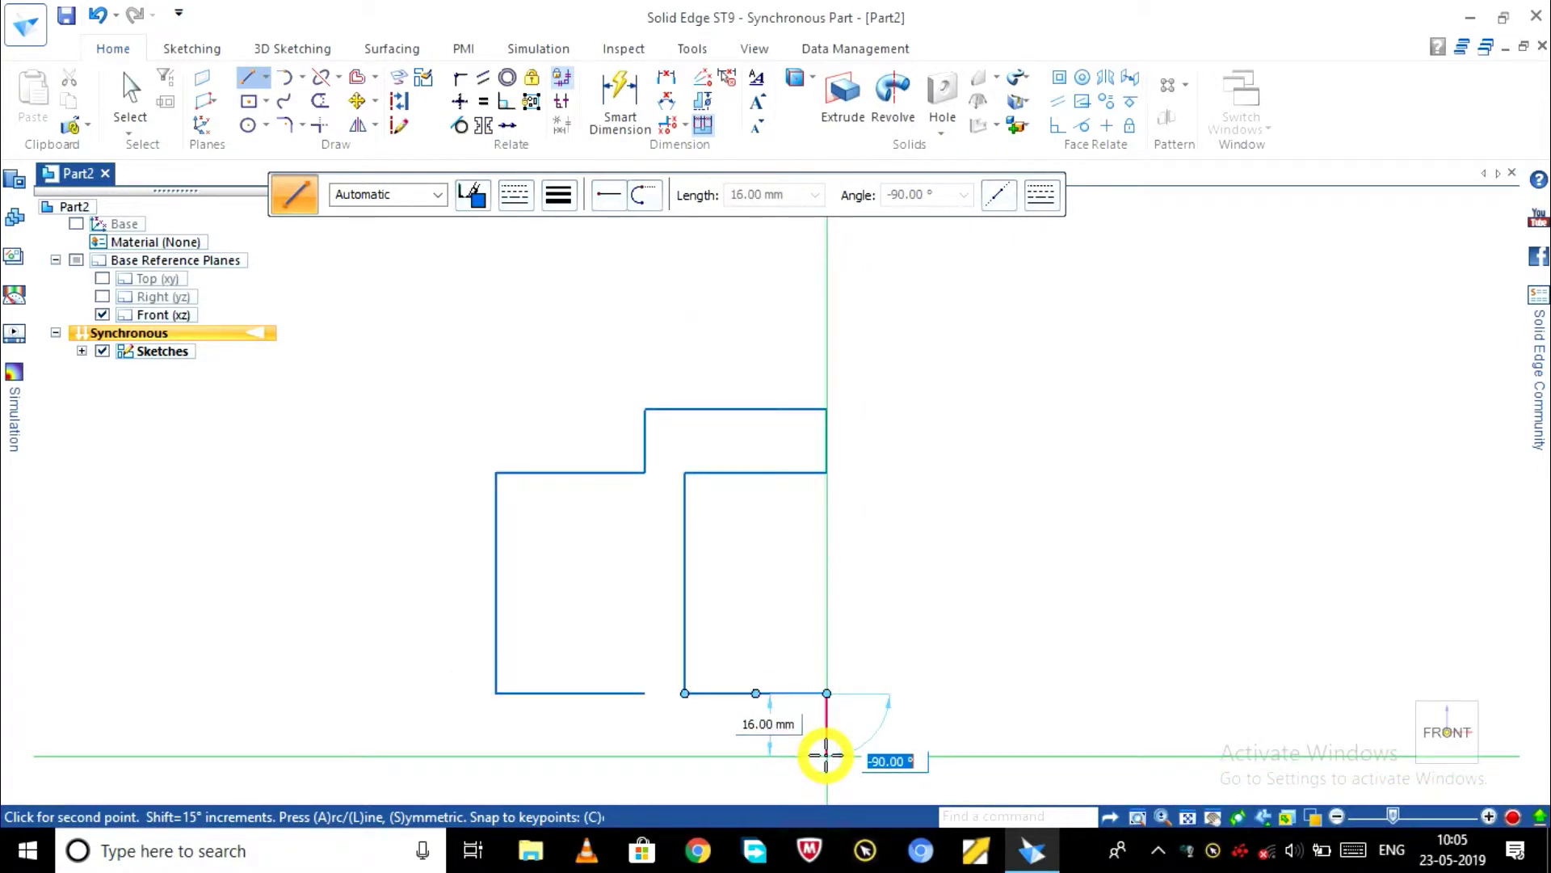
{"action": "key", "text": "Return"}
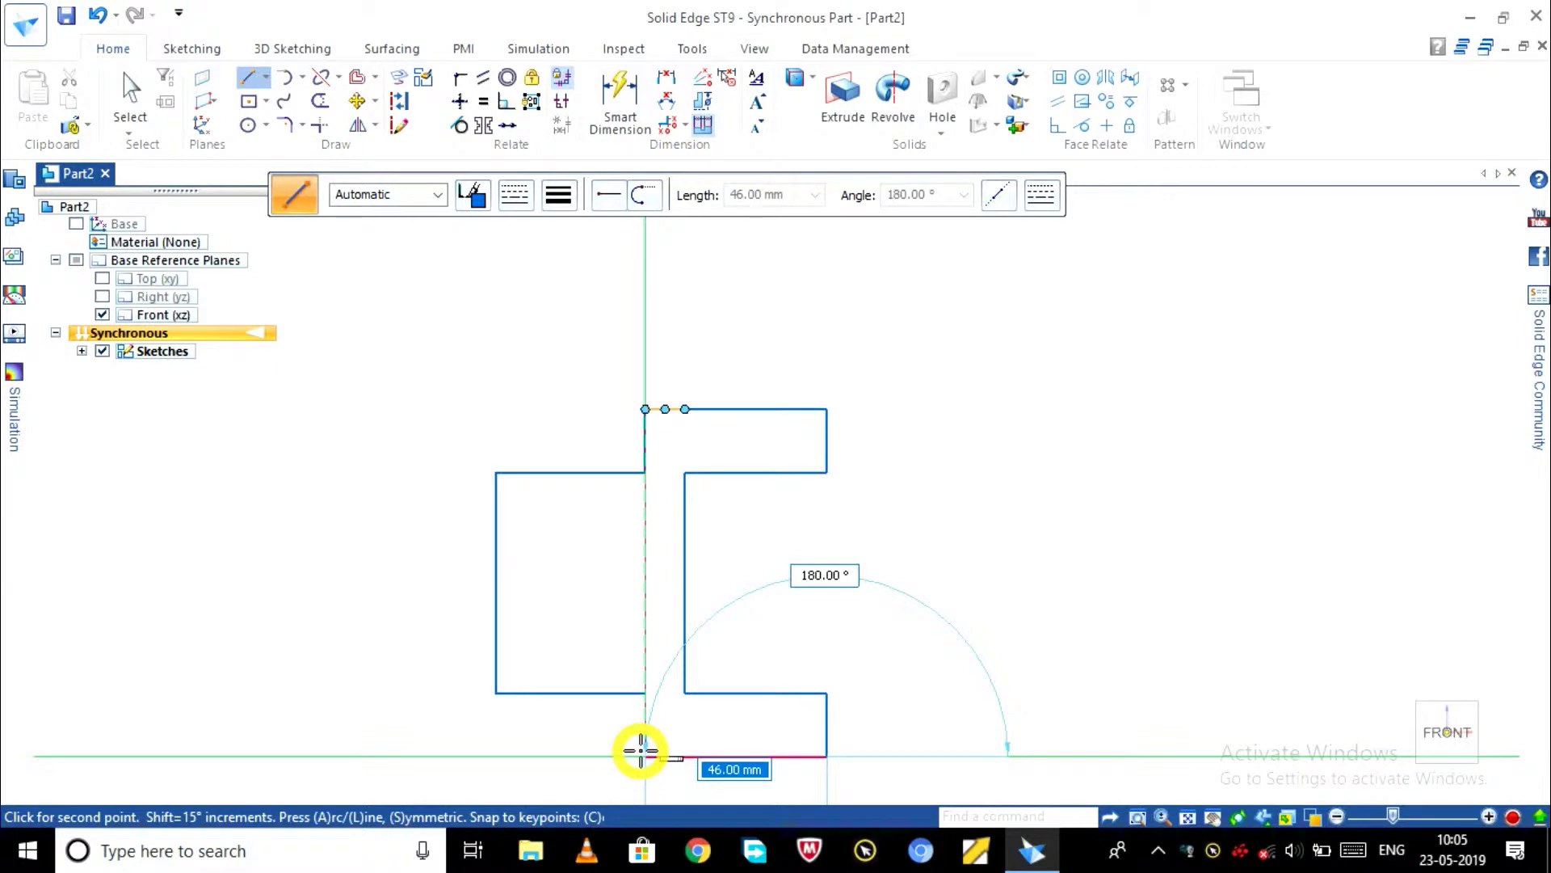
- Draw a 46 mm bottom line to the left at 180° and close the profile vertically to the right end of the lower 38 mm line
{"action": "type", "text": "46"}
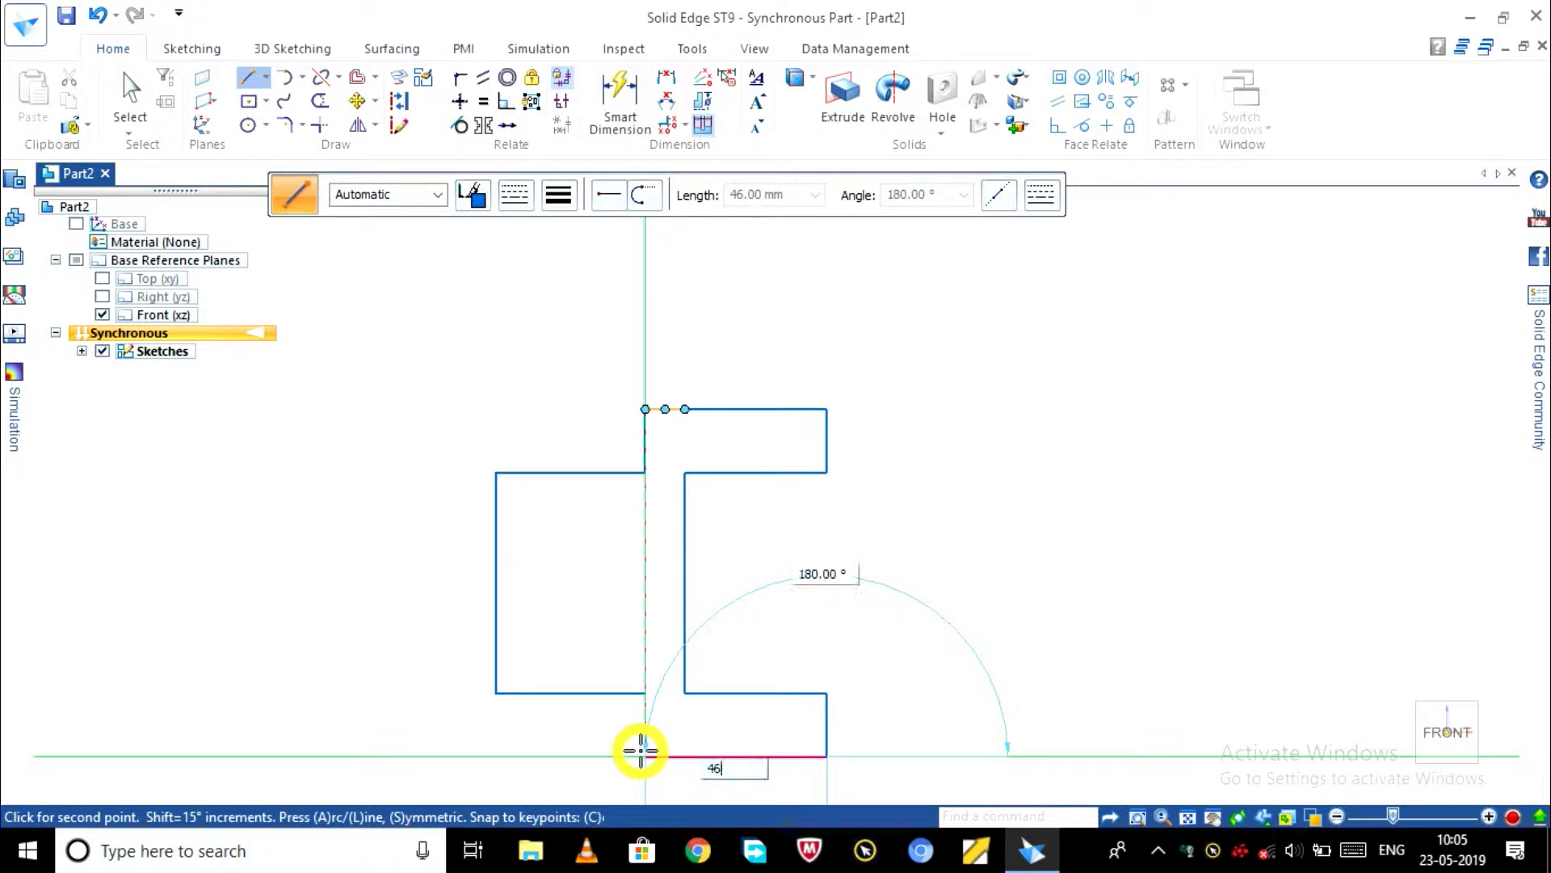
{"action": "key", "text": "Tab"}
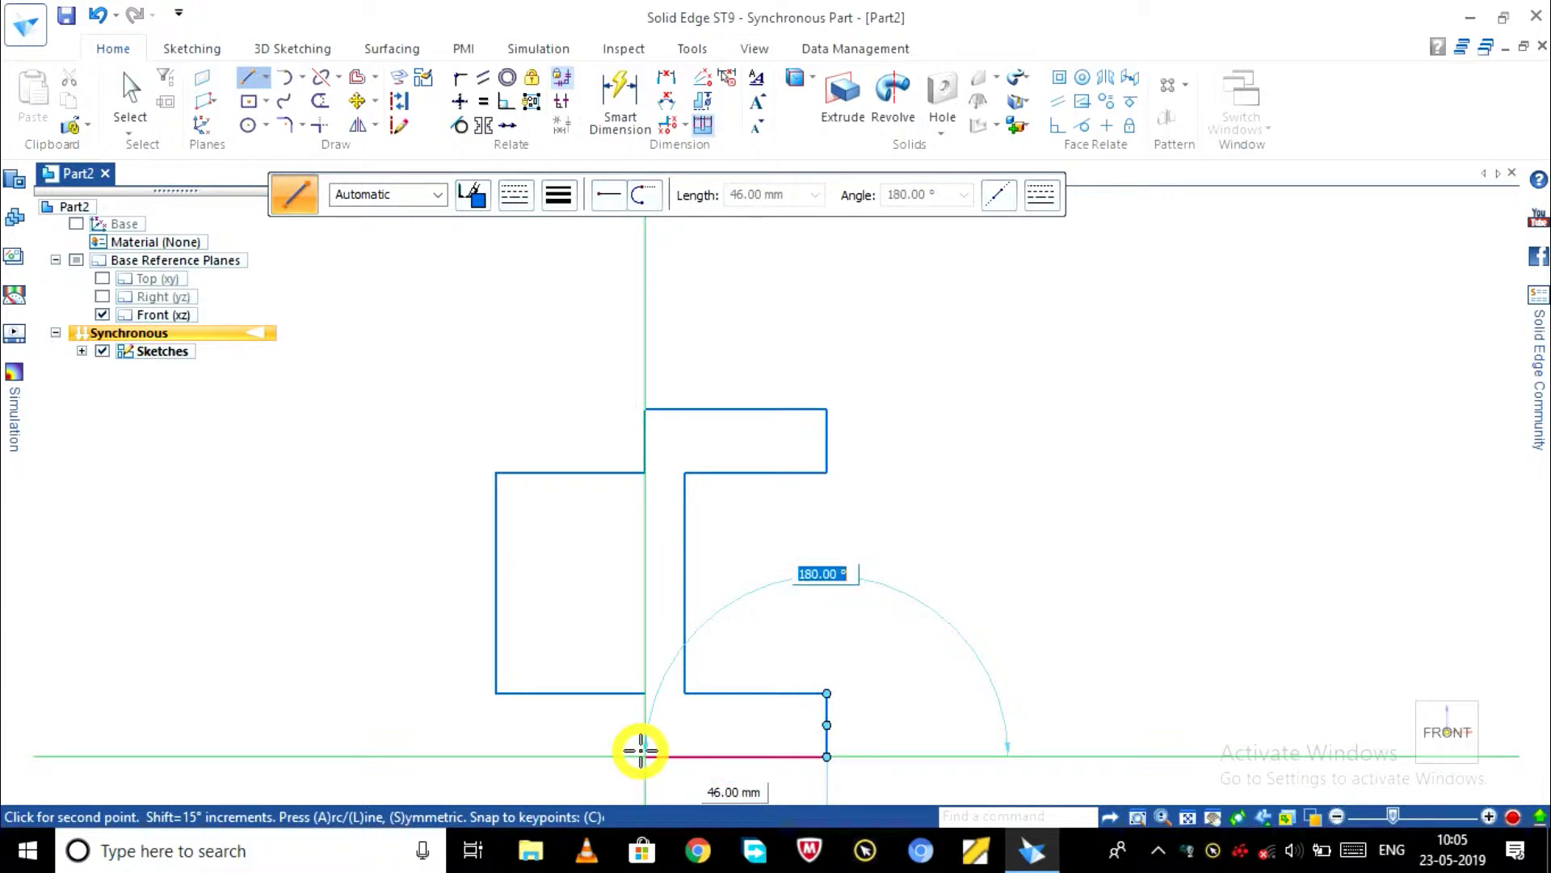
{"action": "key", "text": "Return"}
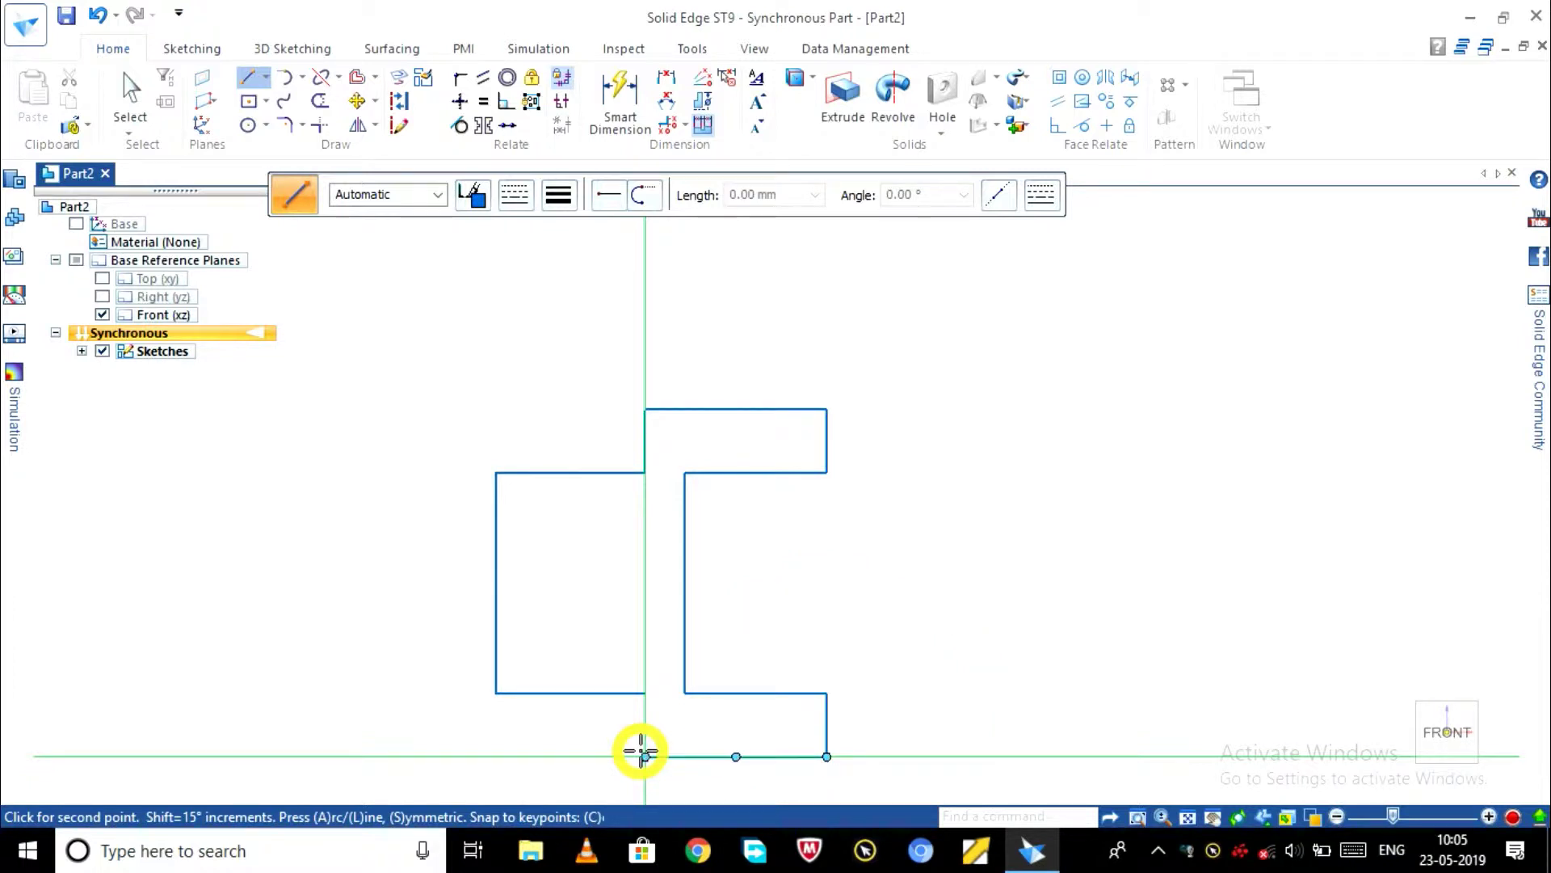
{"action": "left_click", "coordinate": [645, 692]}
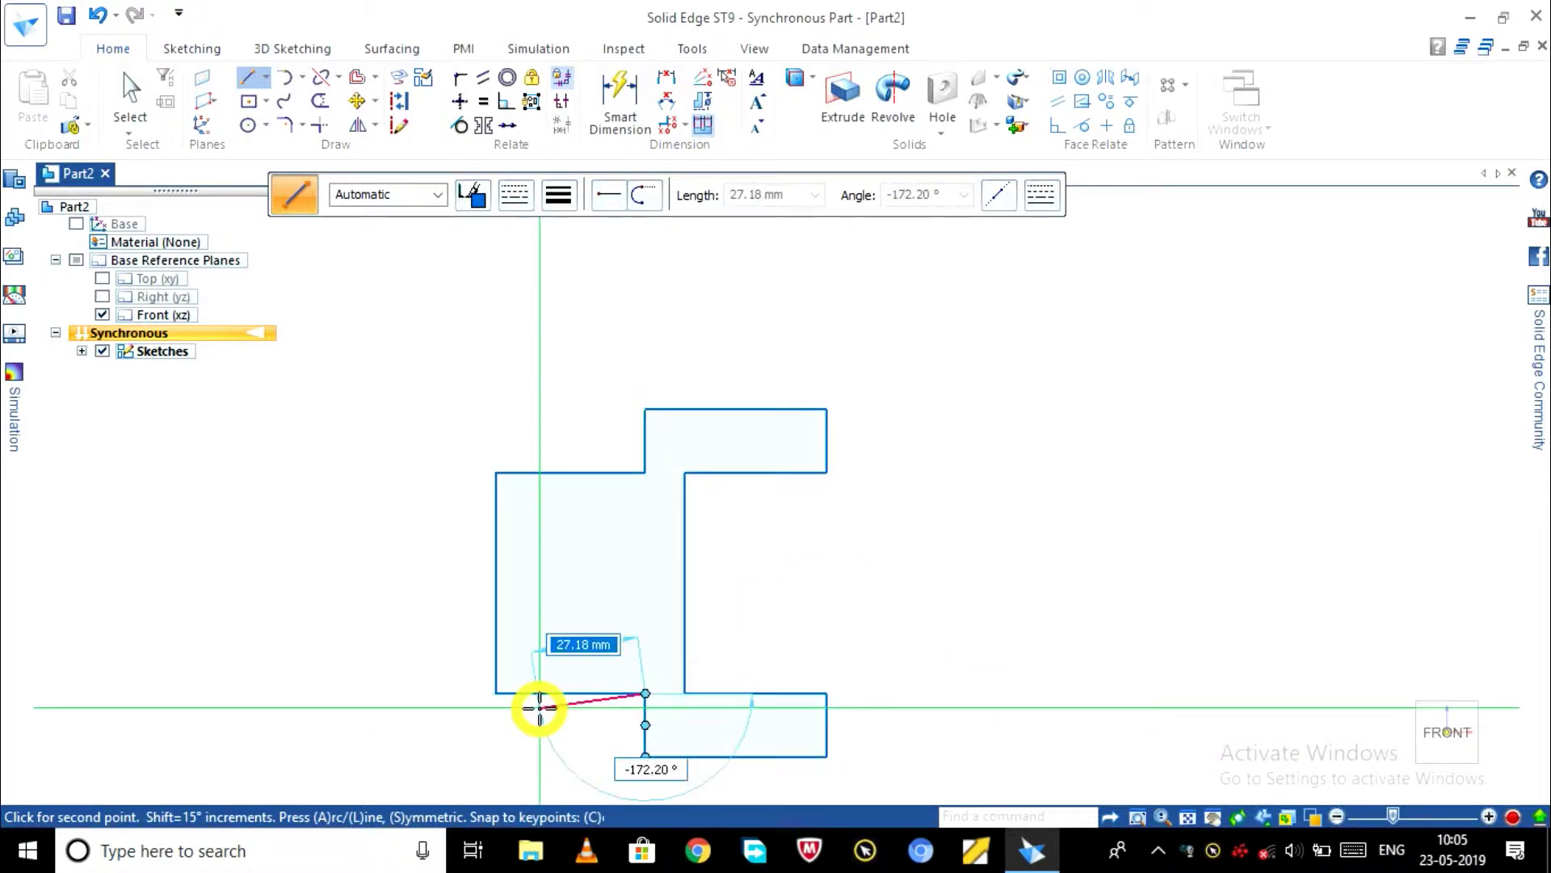
{"action": "key", "text": "Escape"}
{"action": "key", "text": "Escape"}
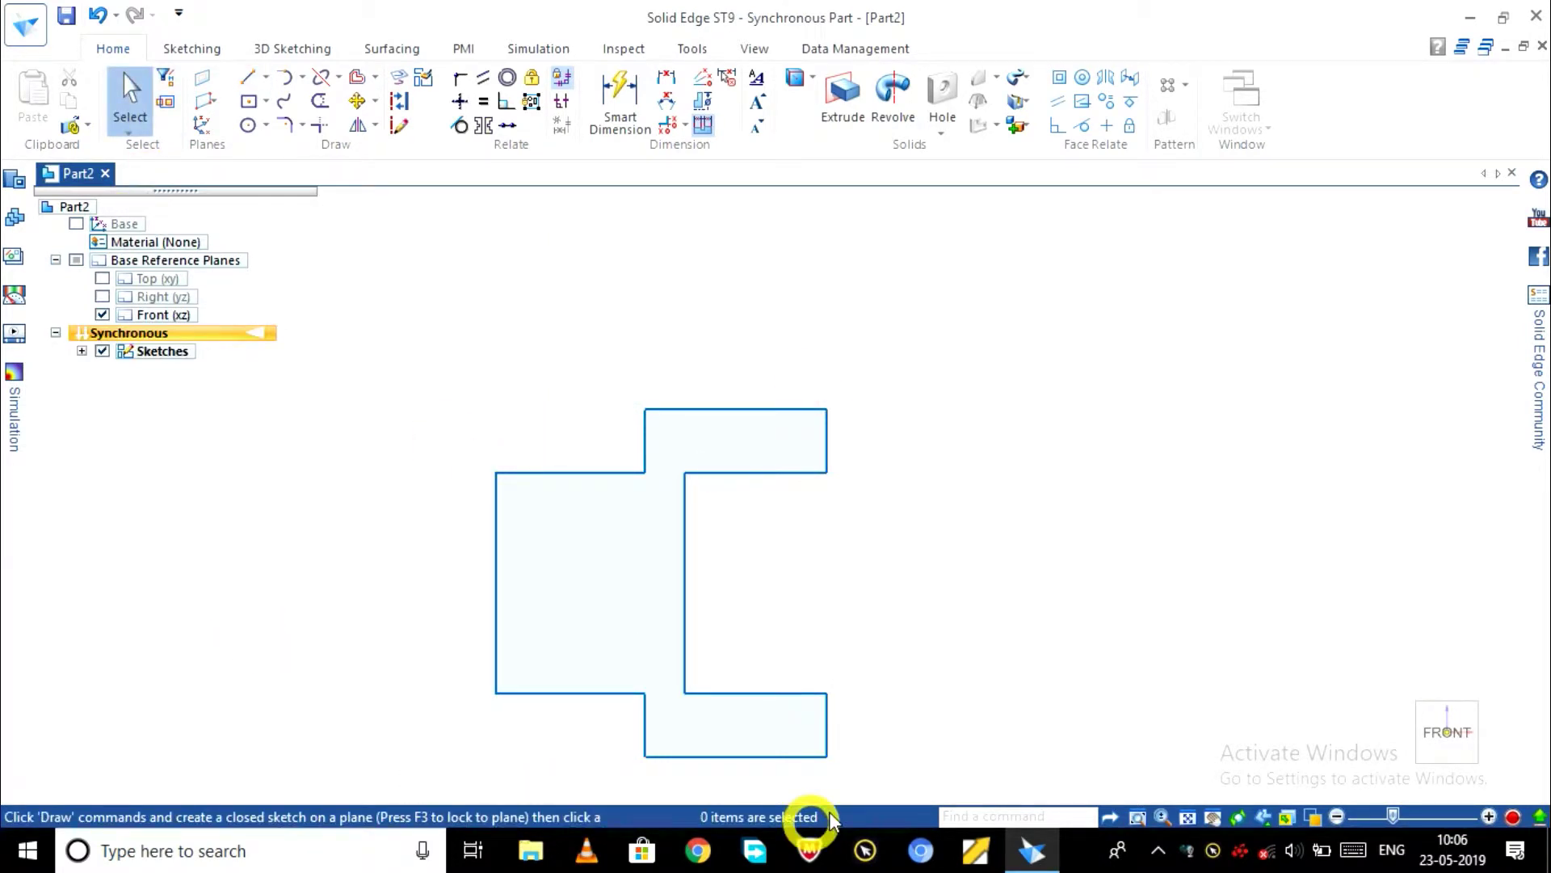
- Draw a horizontal centre line at the left edge's mid-height, from just outside that edge across the profile into the C opening
{"action": "left_click", "coordinate": [248, 76]}
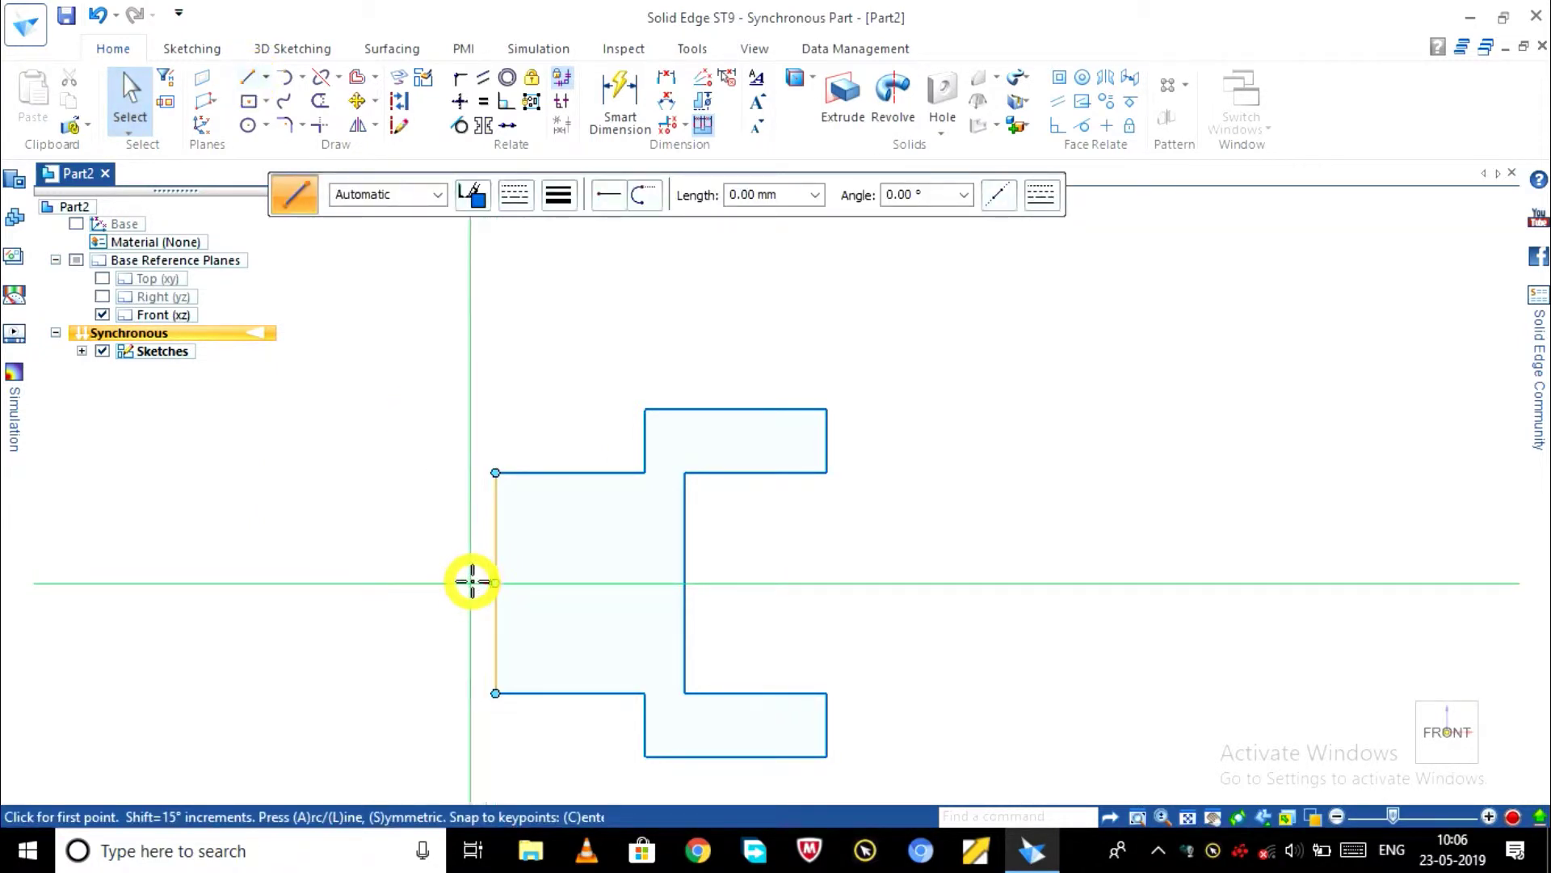
{"action": "left_click", "coordinate": [476, 582]}
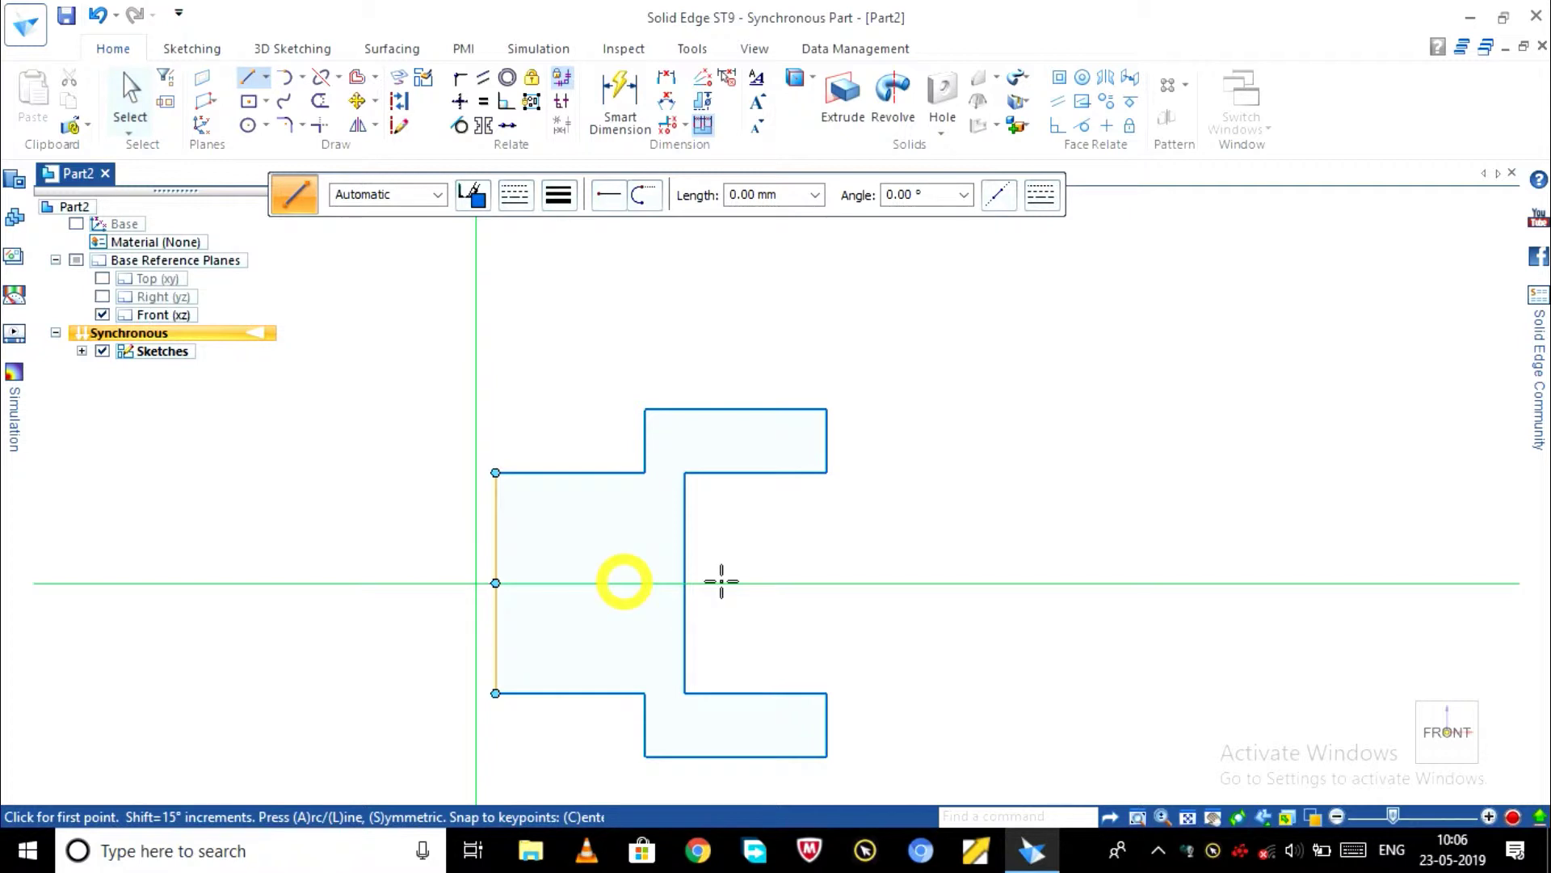
{"action": "left_click", "coordinate": [784, 582]}
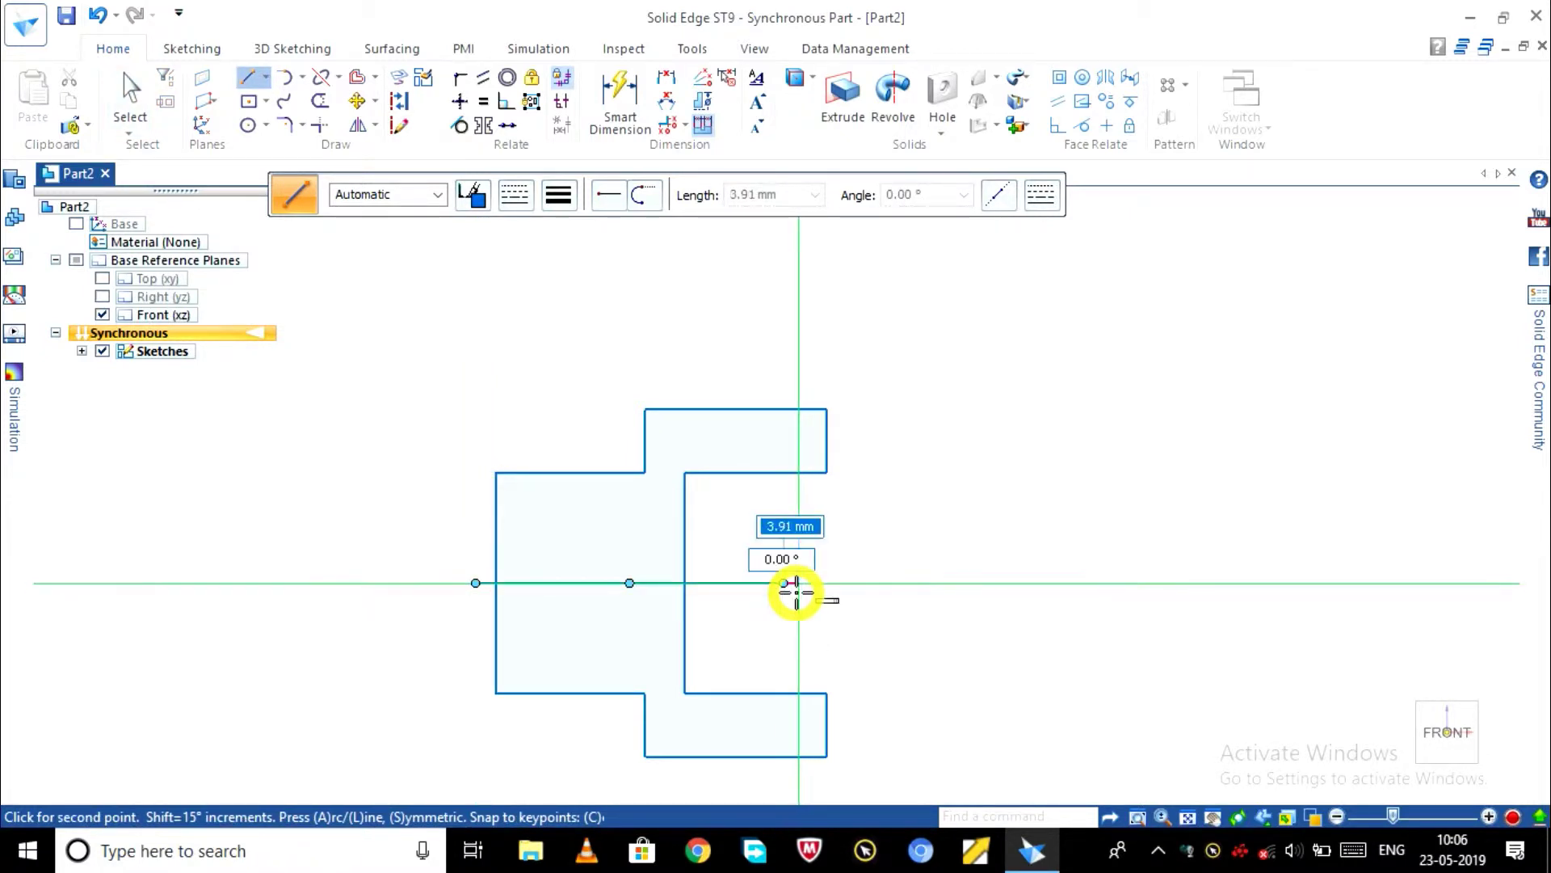
{"action": "left_click", "coordinate": [796, 590]}
{"action": "key", "text": "Escape"}
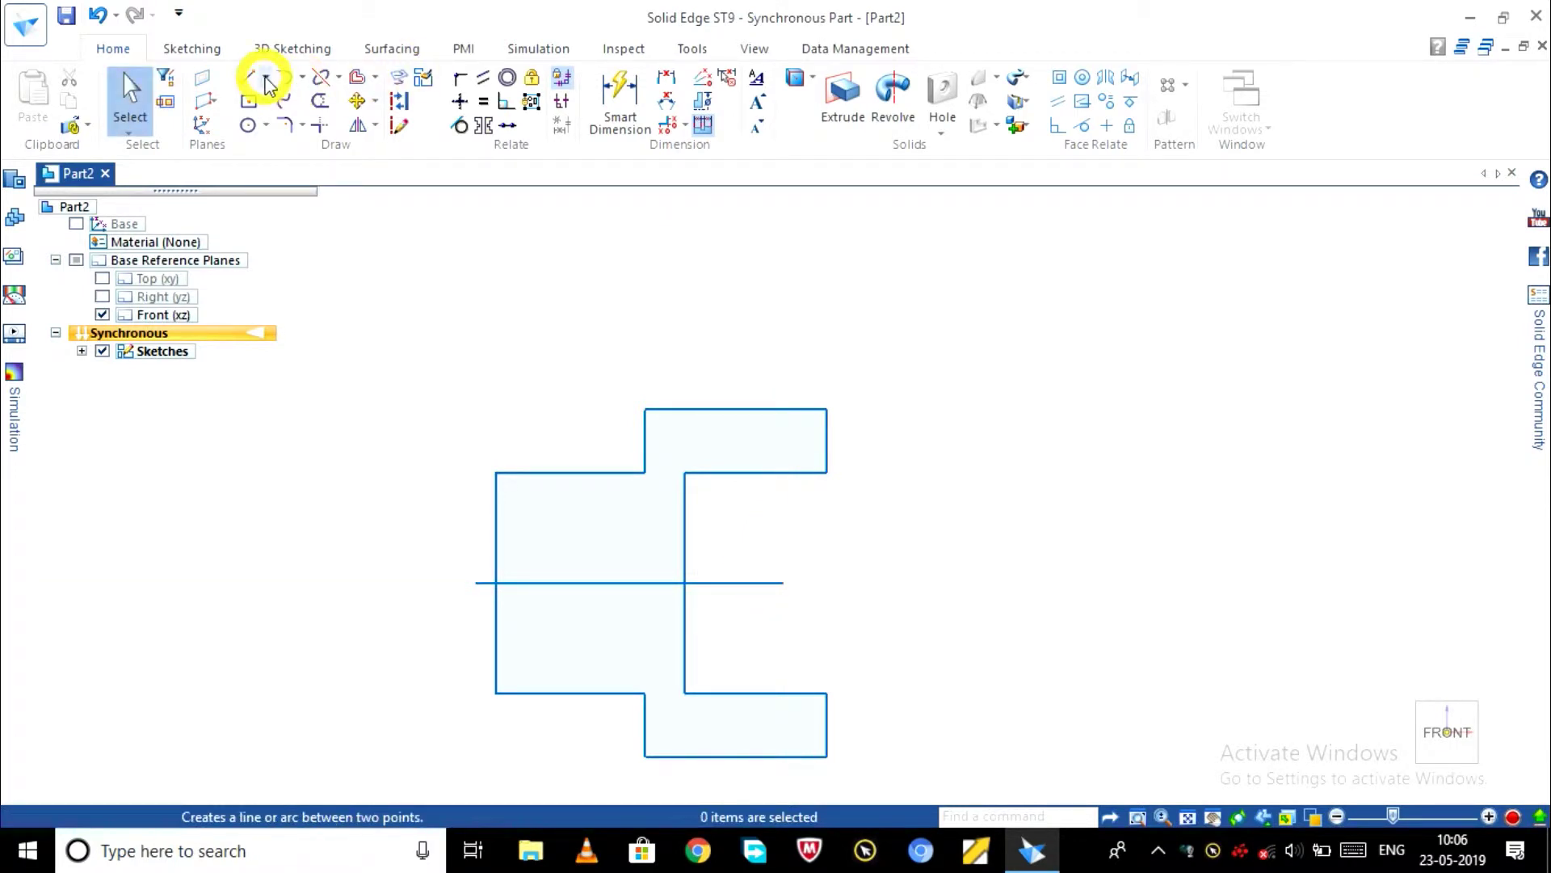
- Draw a vertical centre line through the top edge's midpoint, running from above the profile to just below its bottom edge
{"action": "left_click", "coordinate": [250, 83]}
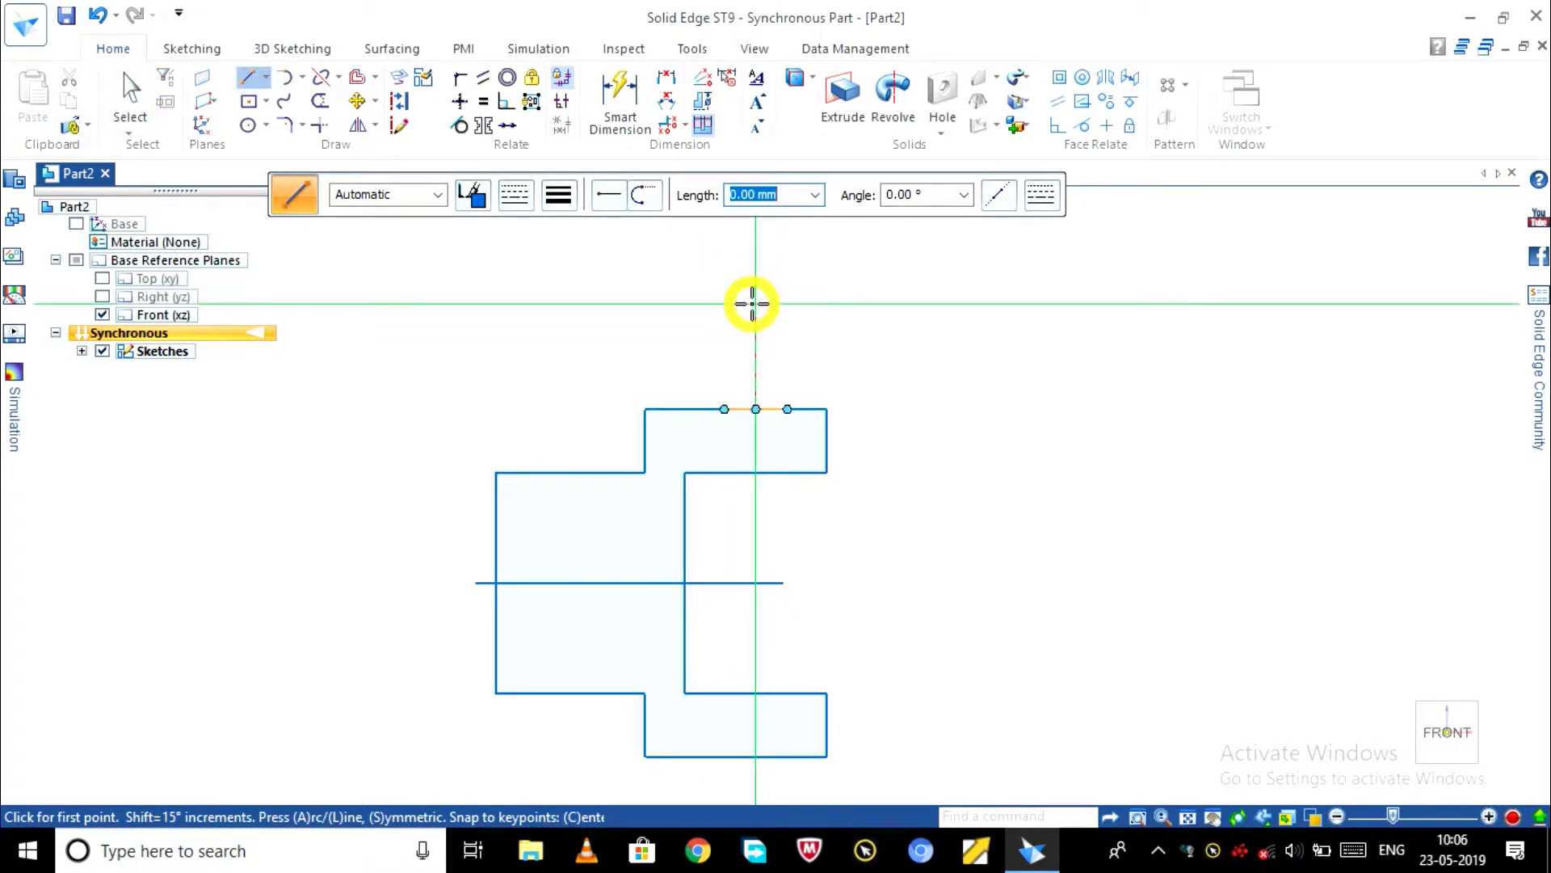
{"action": "left_click", "coordinate": [756, 329]}
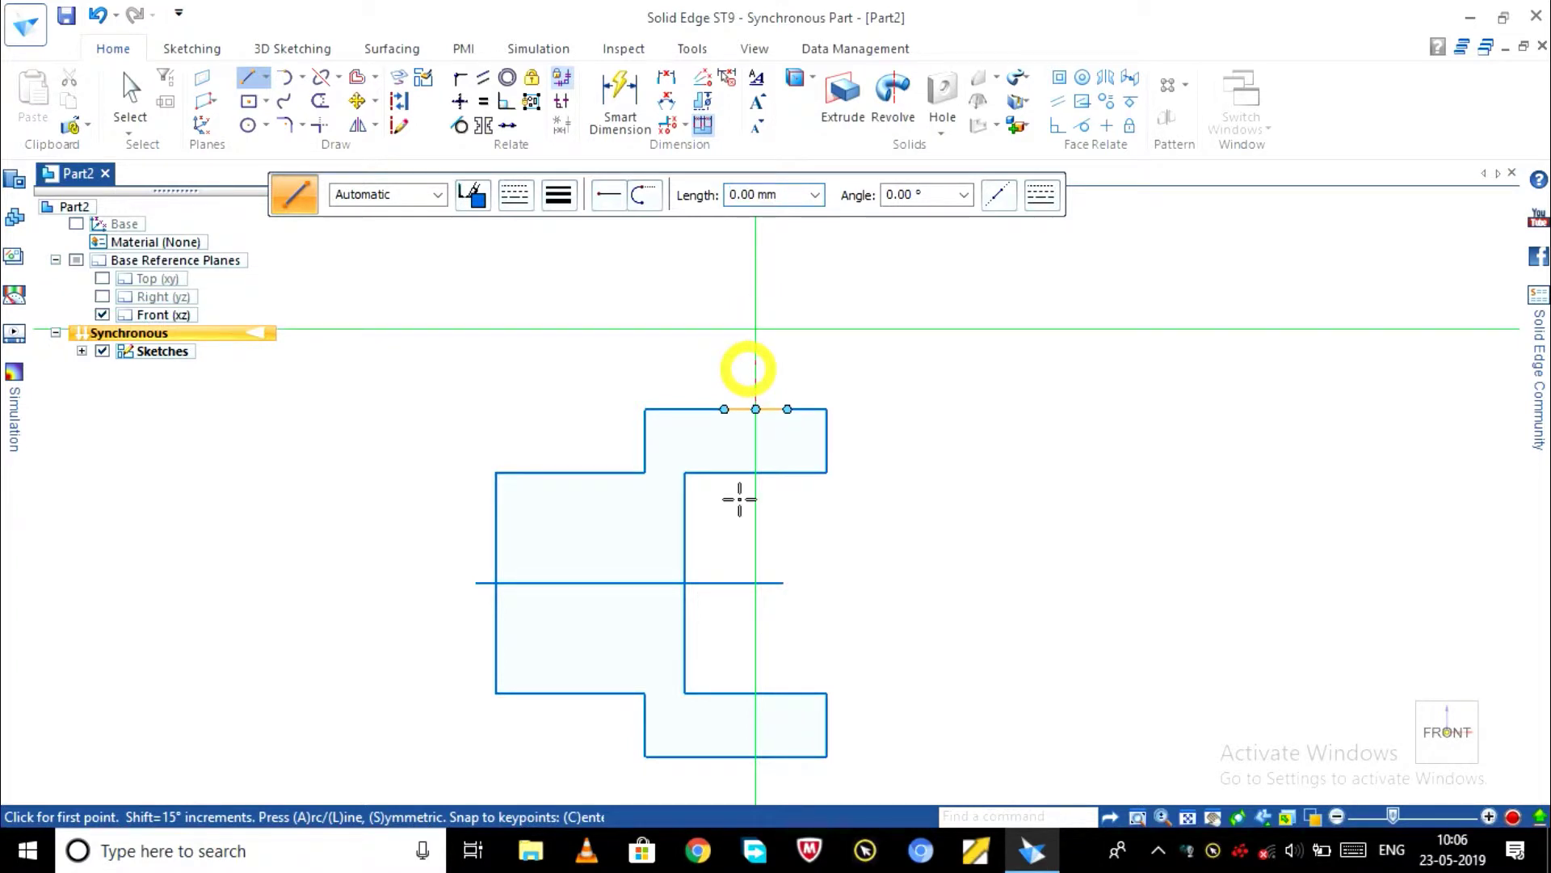
{"action": "left_click", "coordinate": [756, 779]}
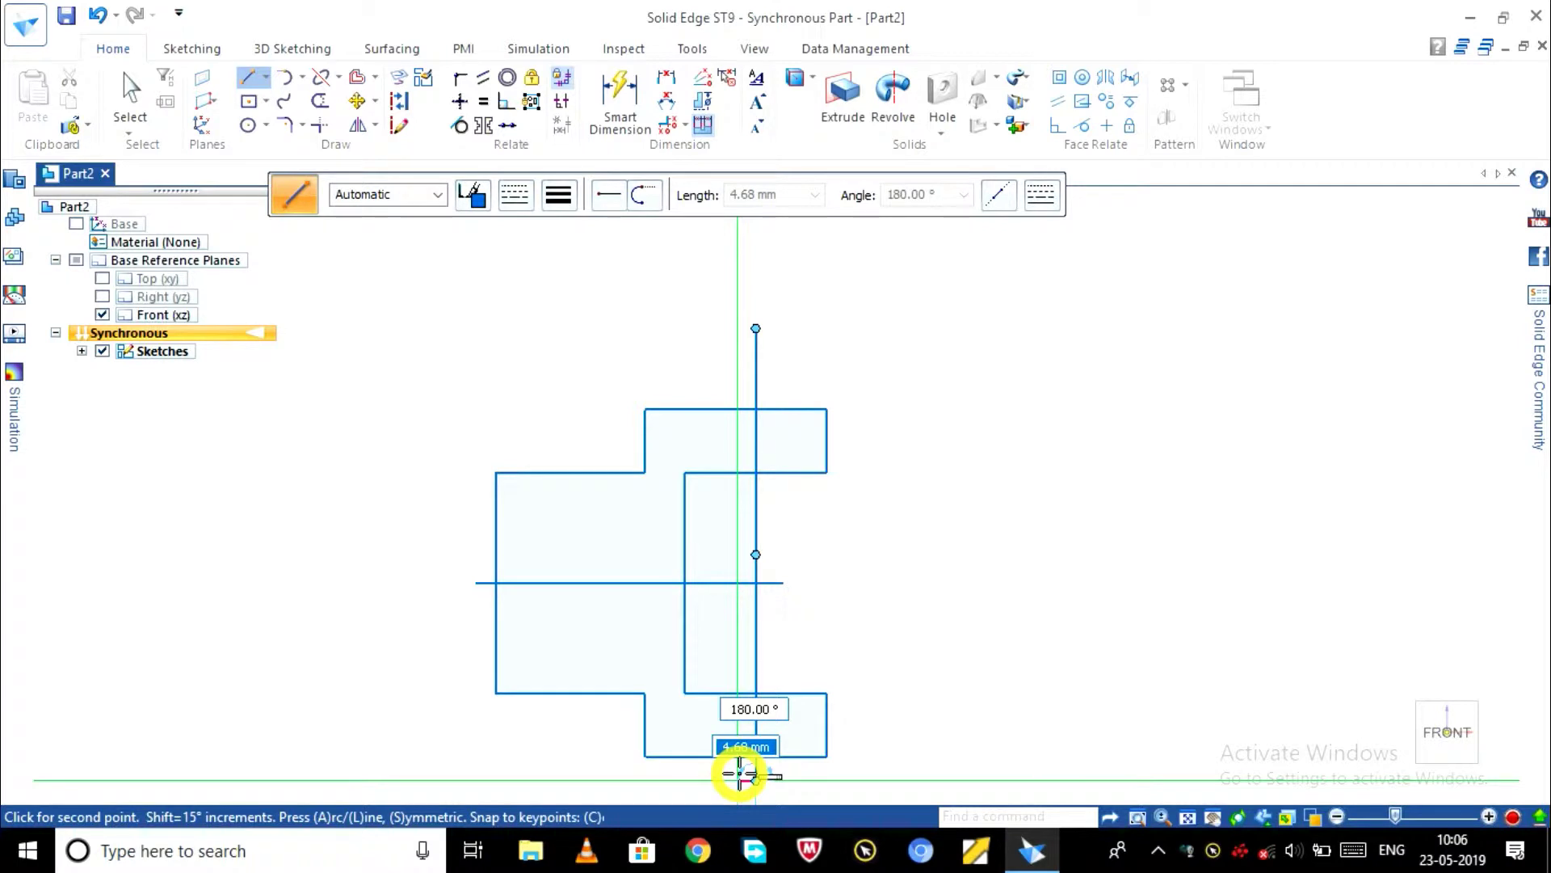
{"action": "key", "text": "Escape"}
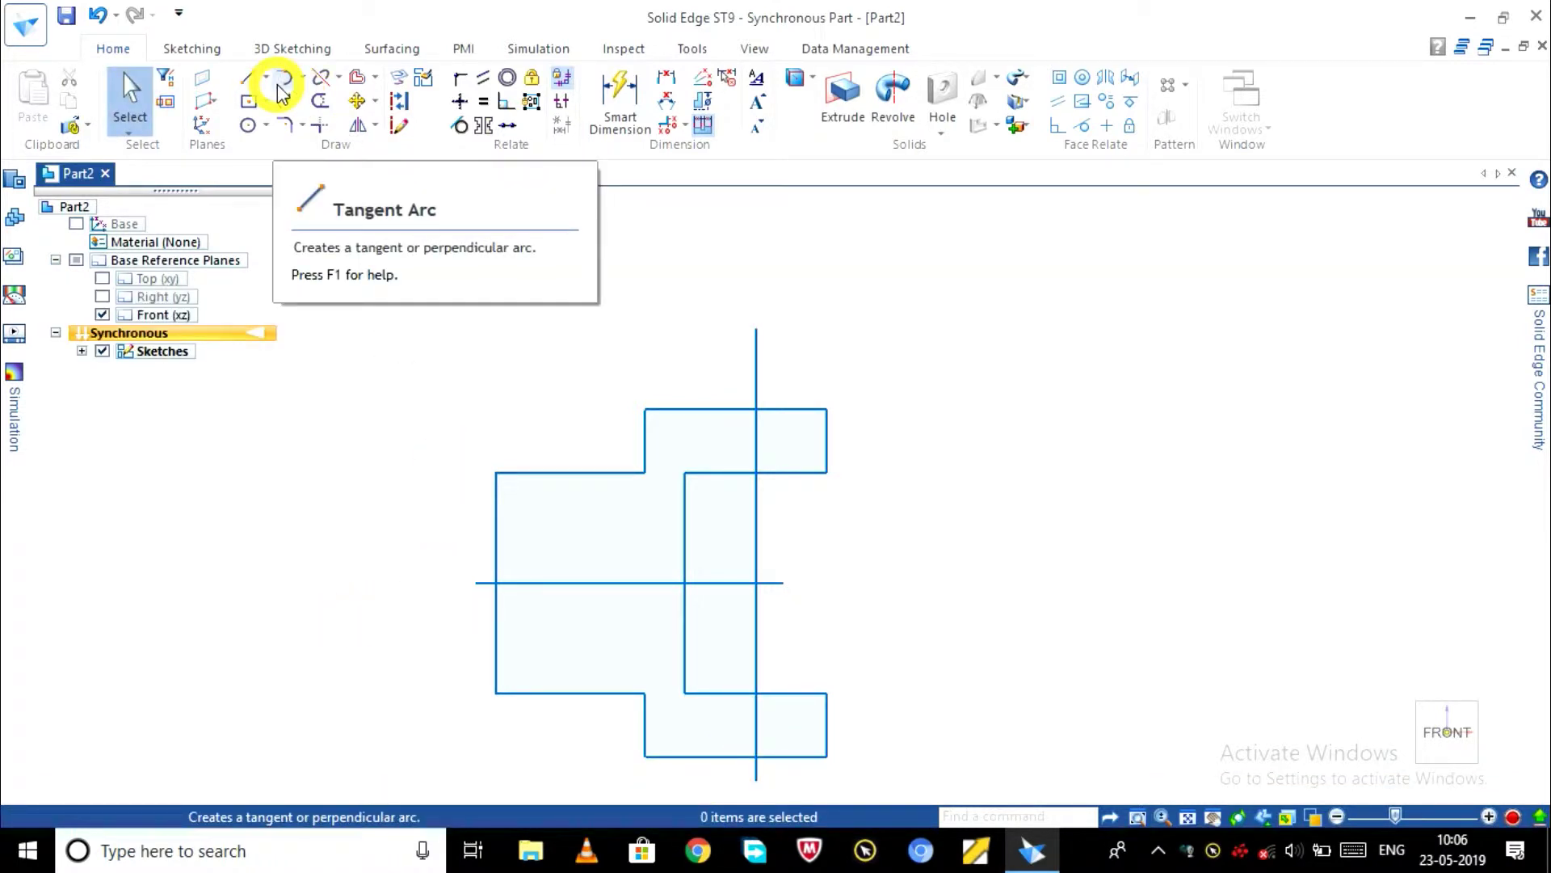
- Offset the horizontal centre line 15 mm upward
{"action": "left_click", "coordinate": [357, 83]}
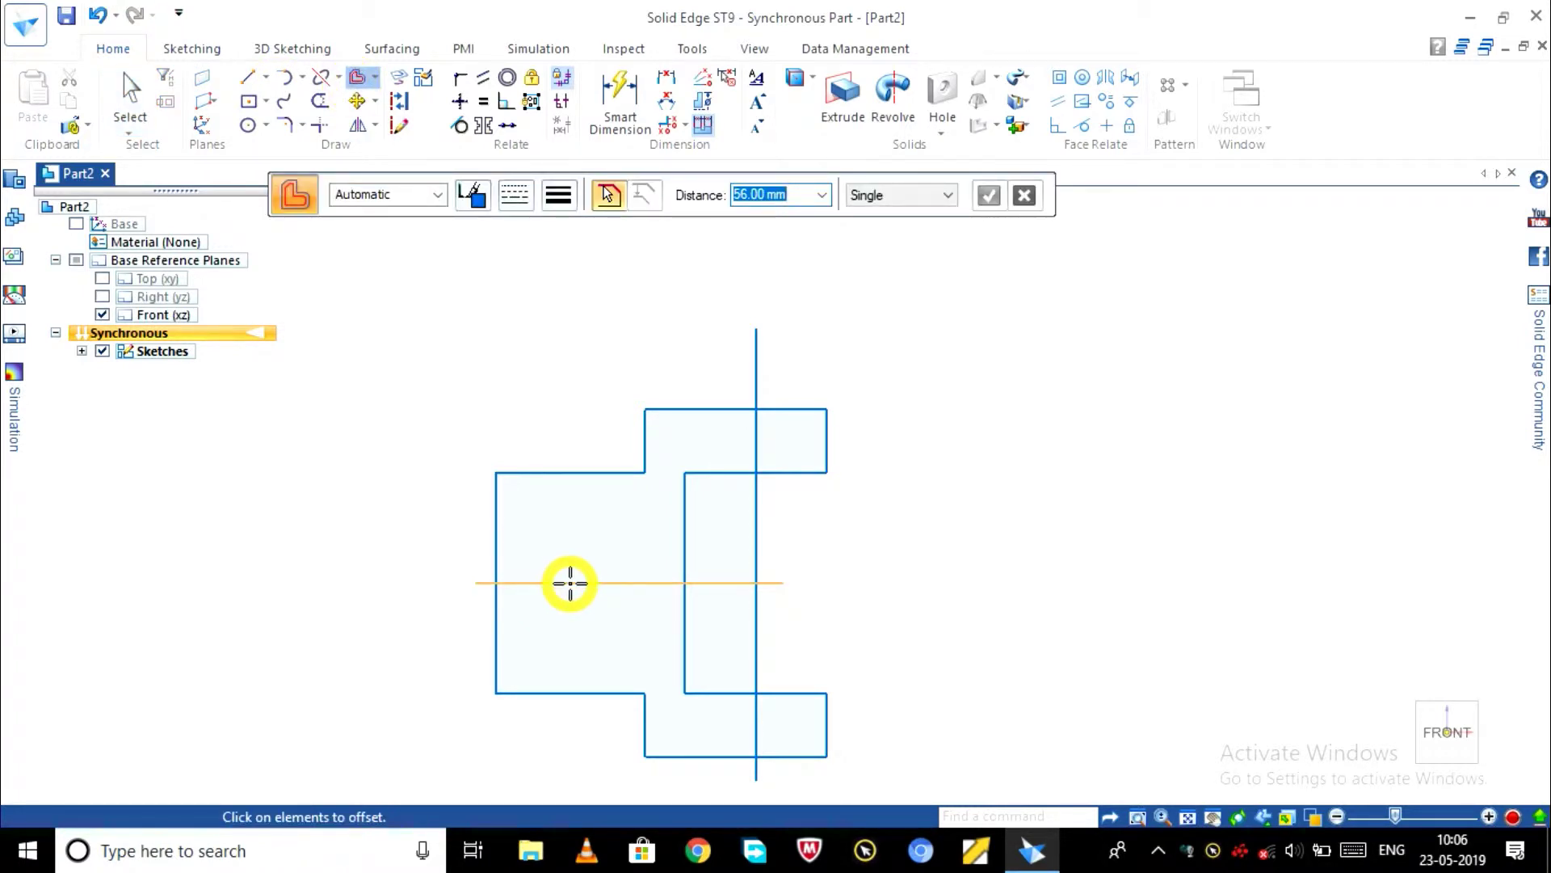
{"action": "type", "text": "15"}
{"action": "key", "text": "Return"}
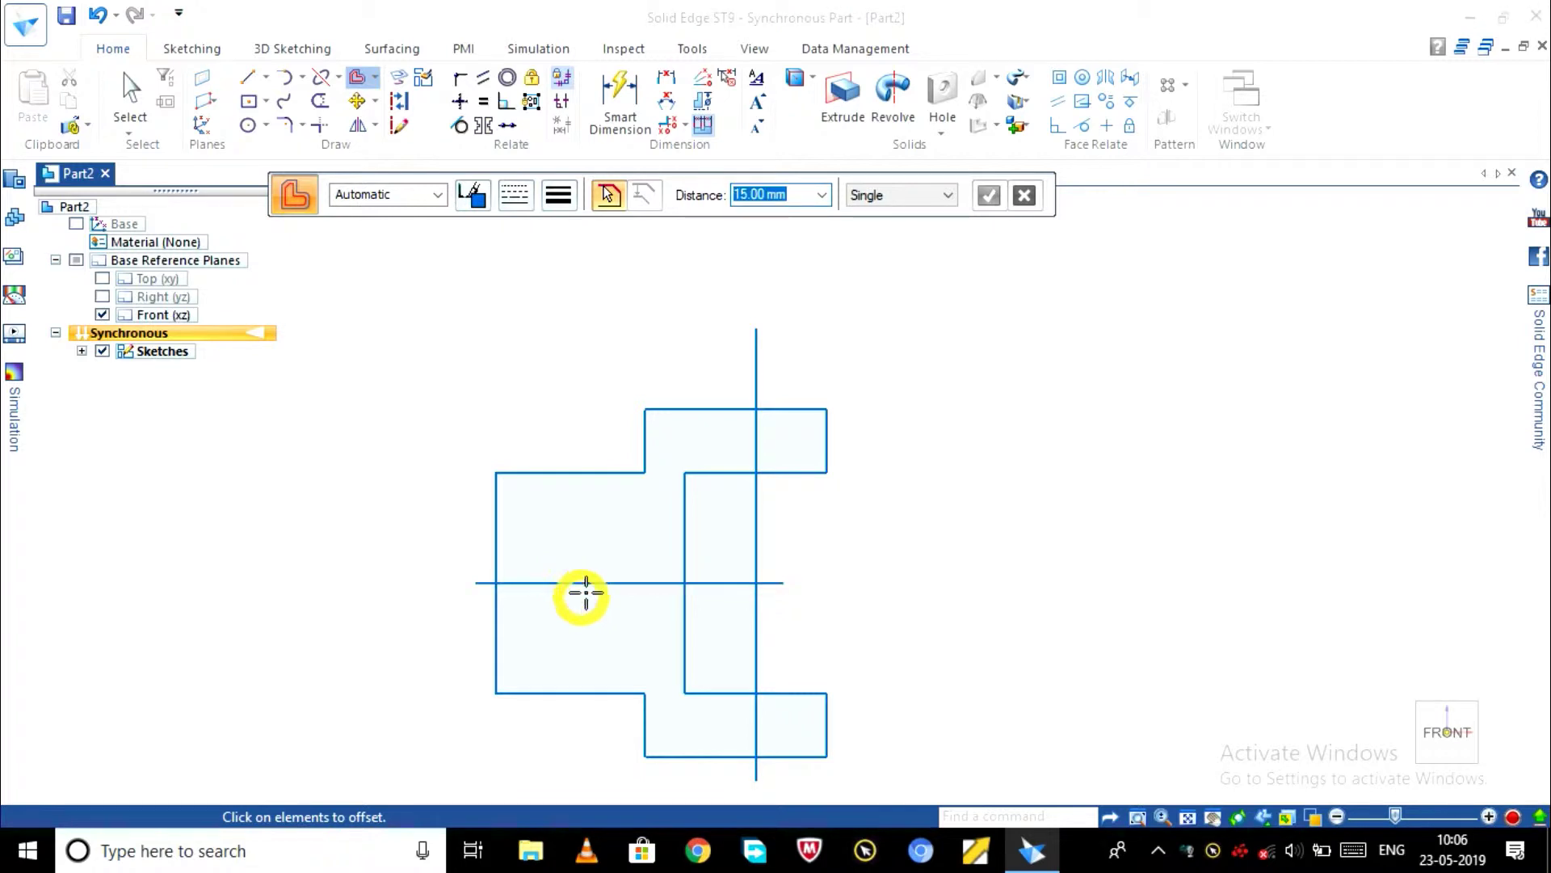
{"action": "left_click", "coordinate": [589, 583]}
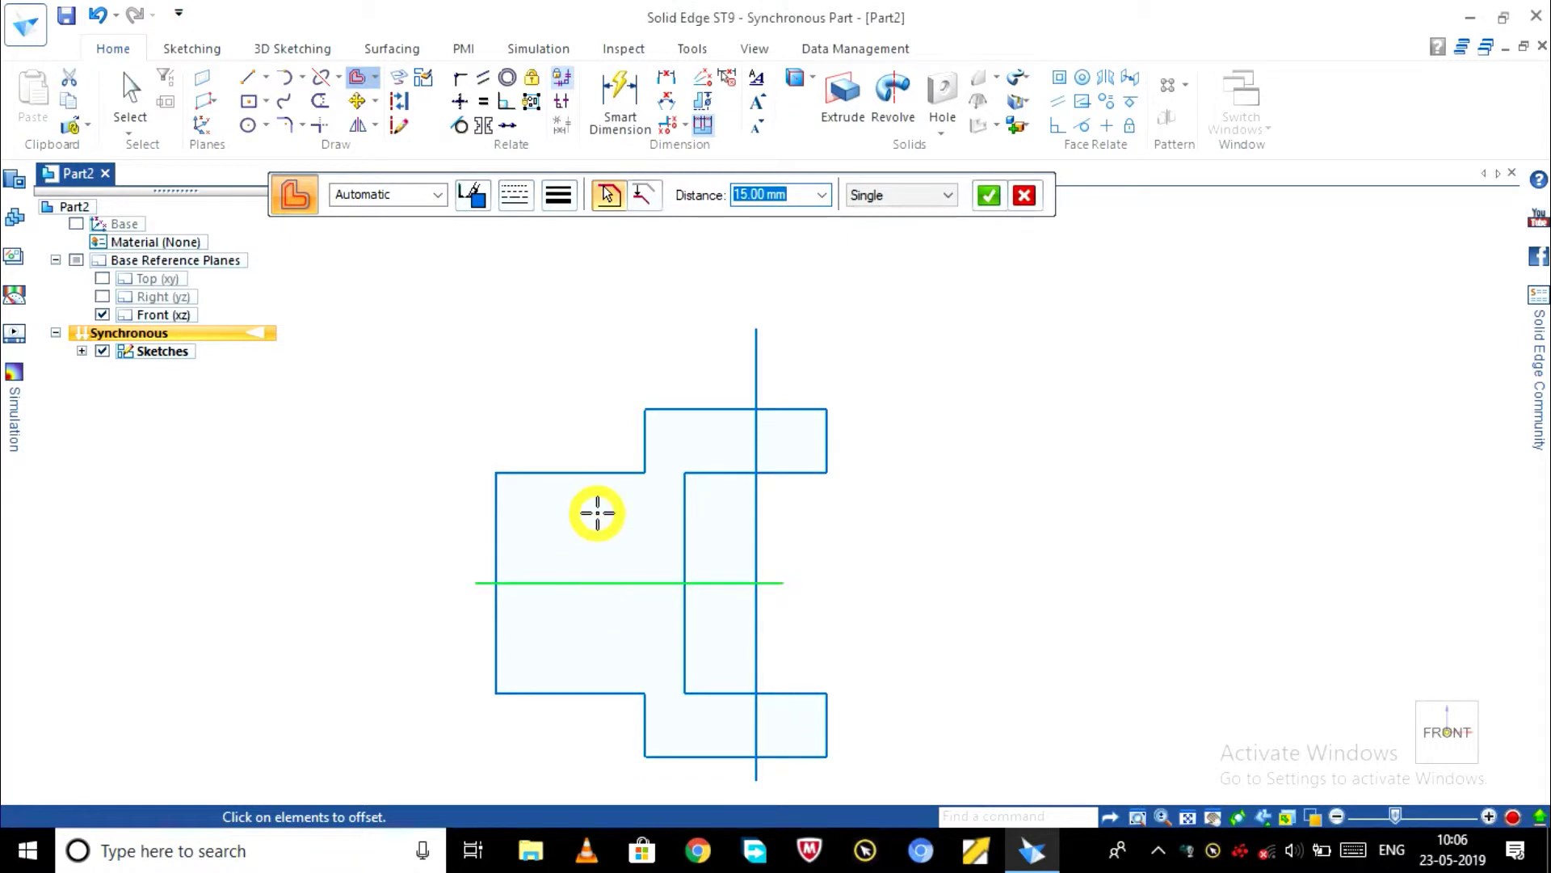
{"action": "right_click", "coordinate": [600, 512]}
{"action": "left_click", "coordinate": [600, 504]}
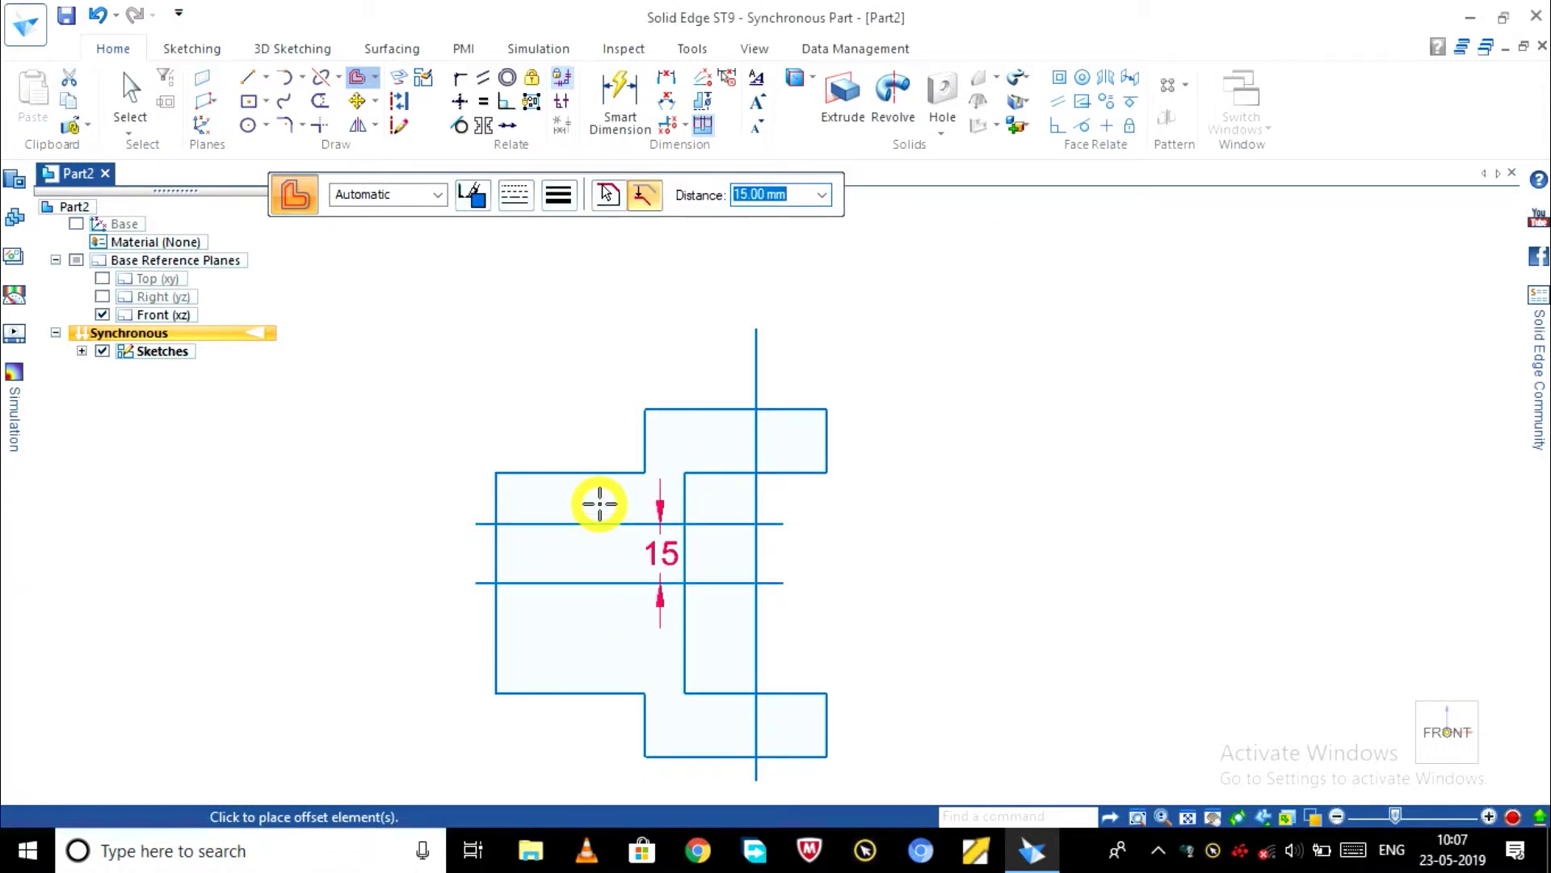
{"action": "right_click", "coordinate": [599, 505]}
- Offset the horizontal centre line 15 mm downward
{"action": "left_click", "coordinate": [362, 81]}
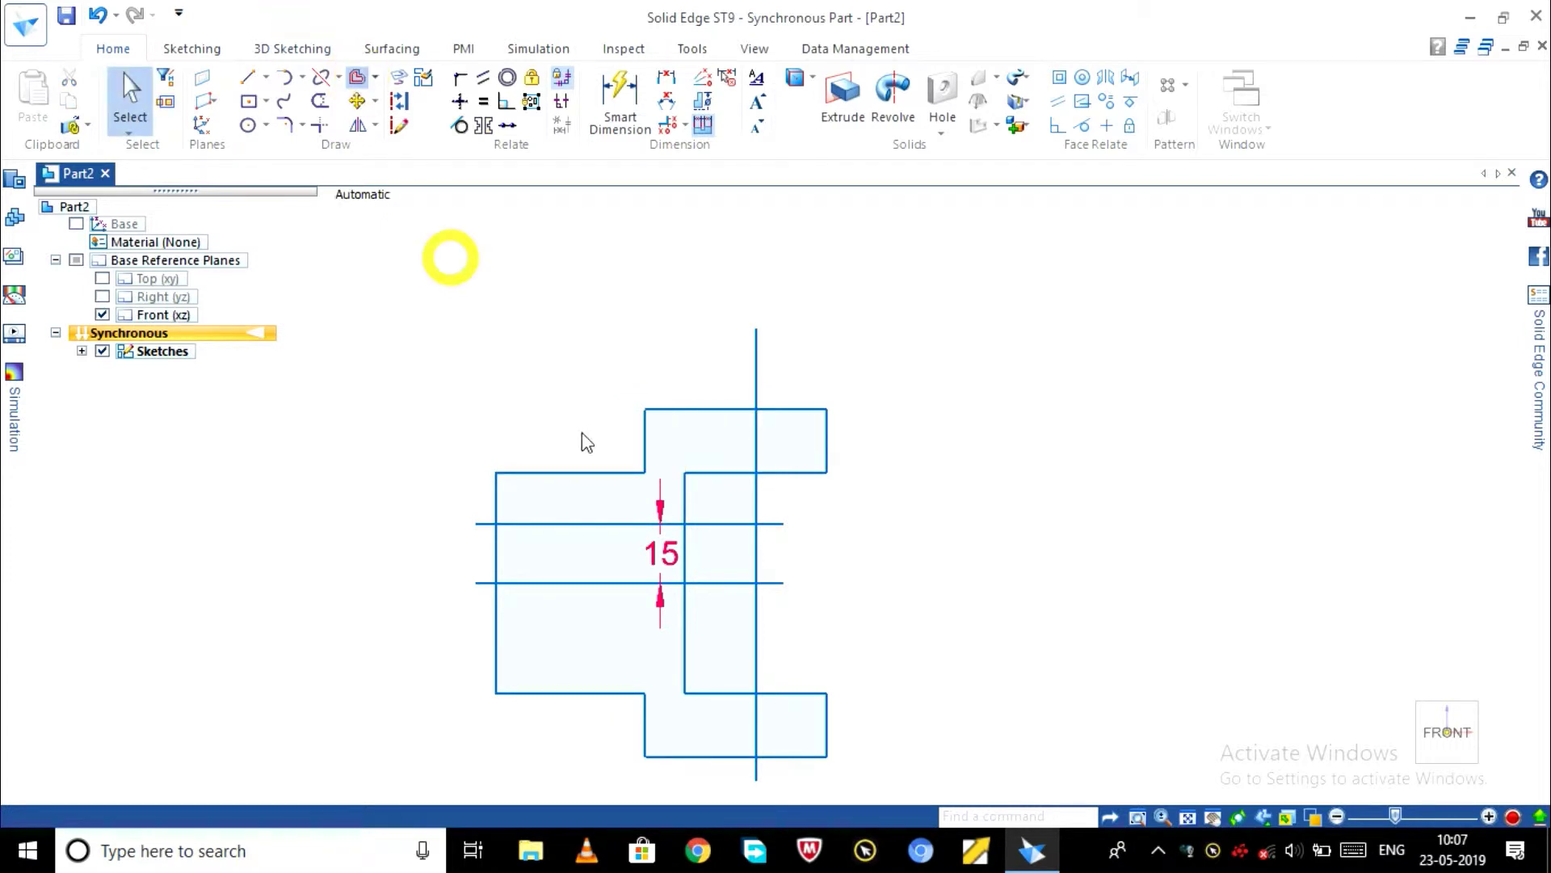
{"action": "left_click", "coordinate": [624, 582]}
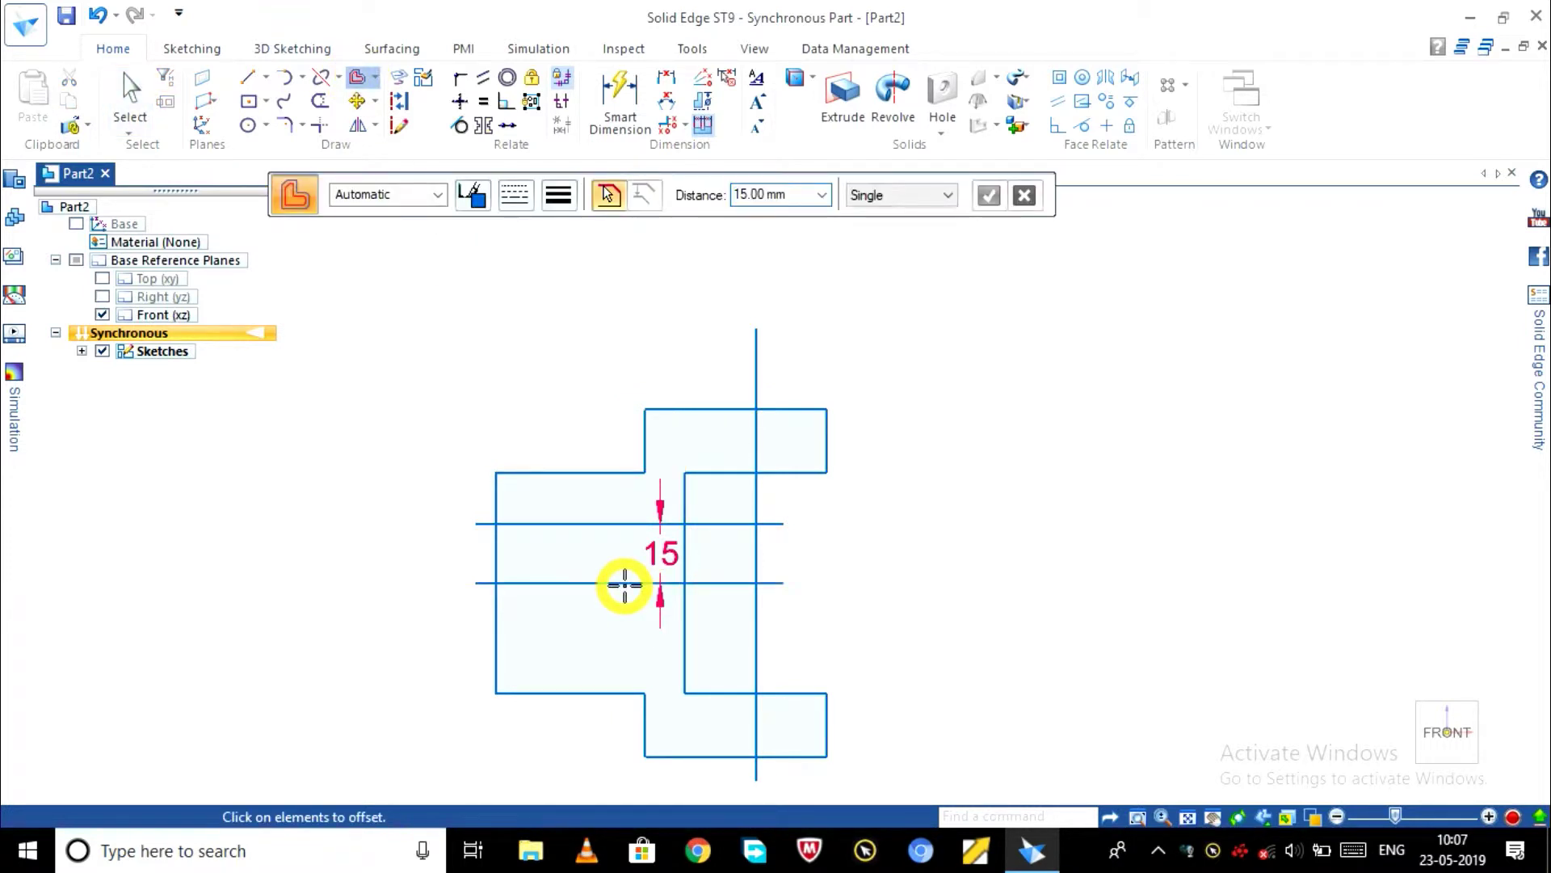
{"action": "right_click", "coordinate": [618, 688]}
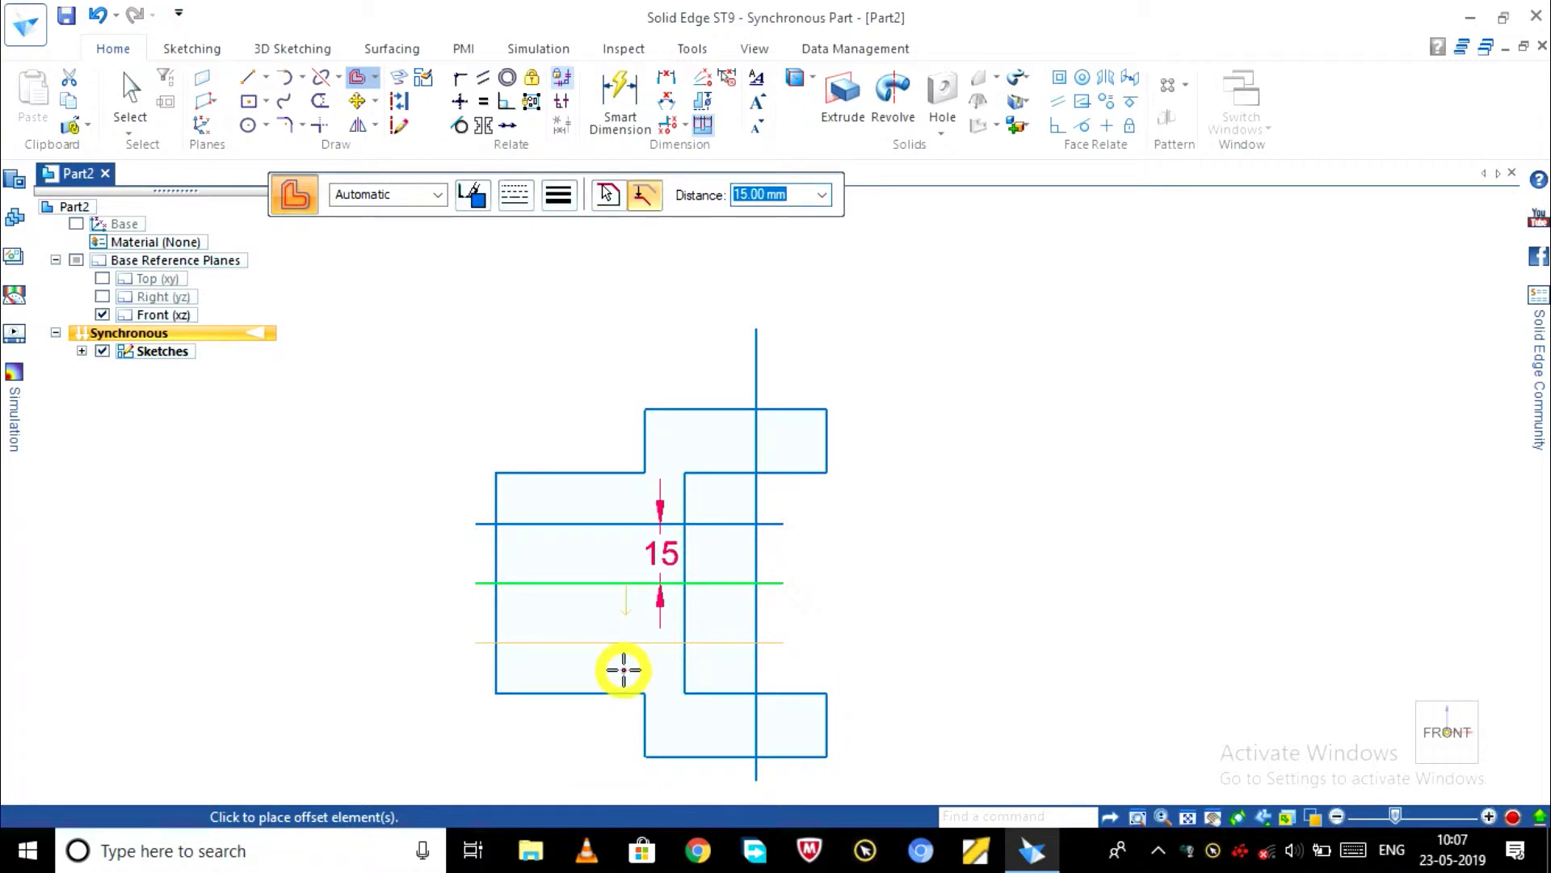
{"action": "left_click", "coordinate": [620, 671]}
{"action": "right_click", "coordinate": [616, 677]}
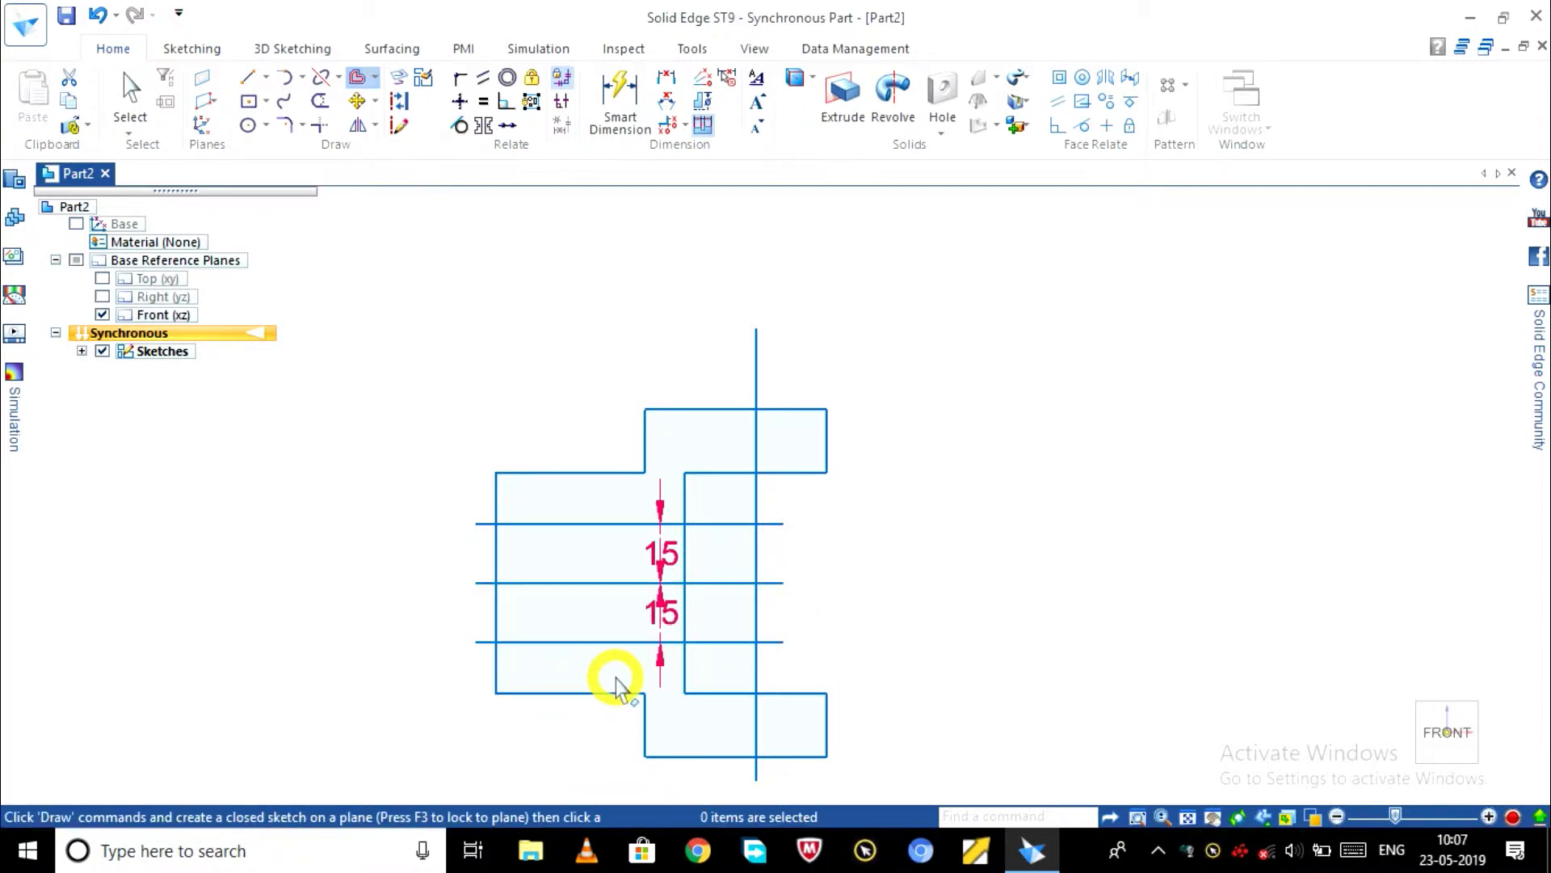
- Trim both offset lines back to the profile's left edge and inner vertical edge and remove their 15 mm dimensions
{"action": "left_click", "coordinate": [324, 102]}
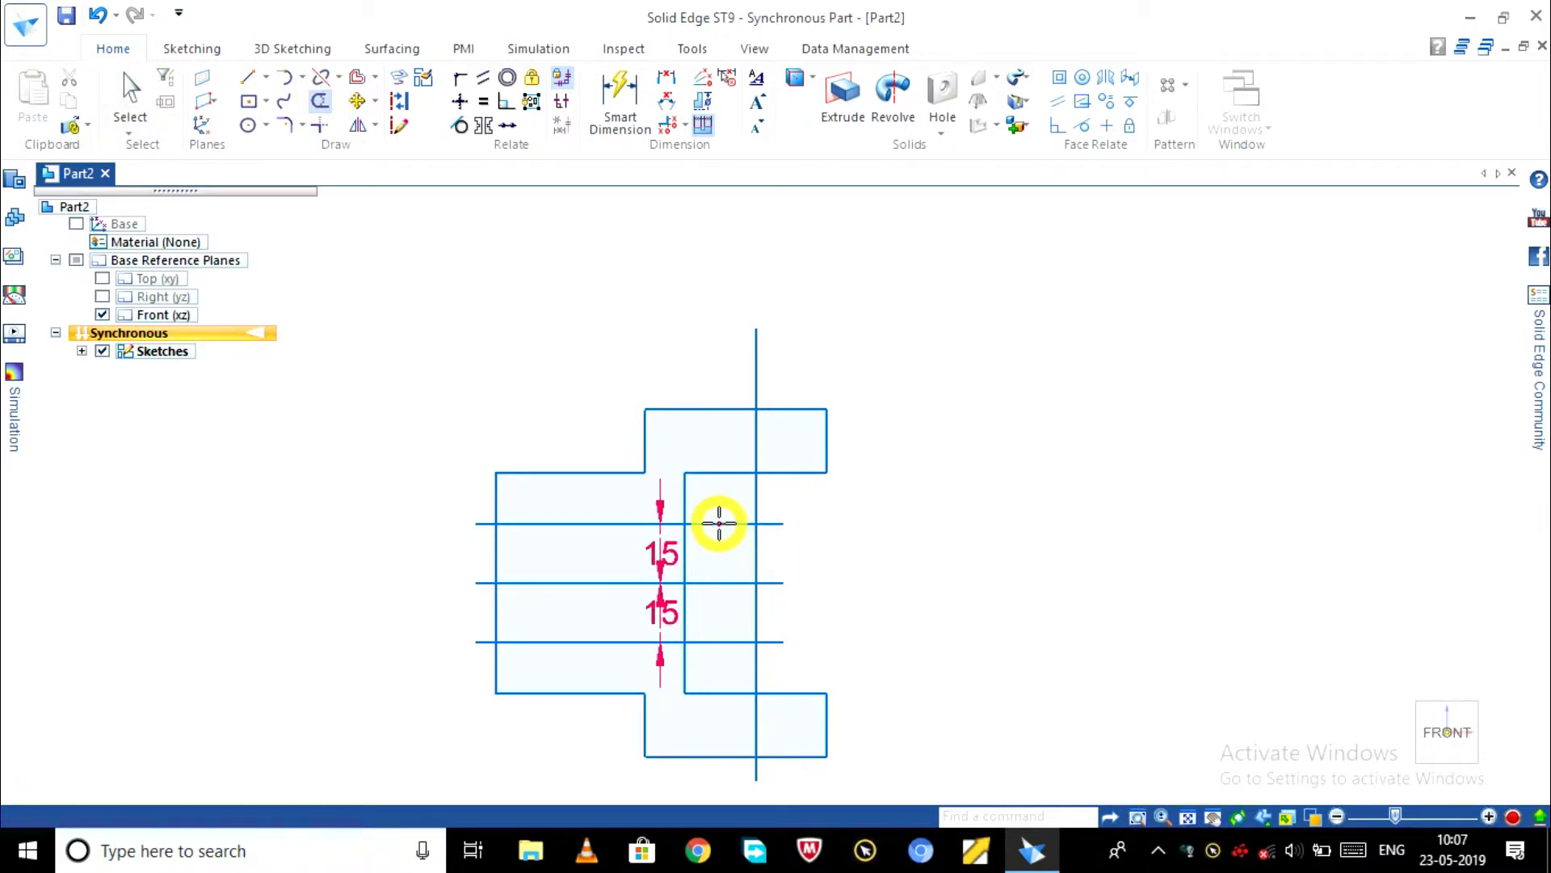
{"action": "scroll", "coordinate": [719, 524], "scroll_direction": "up", "scroll_amount": 2}
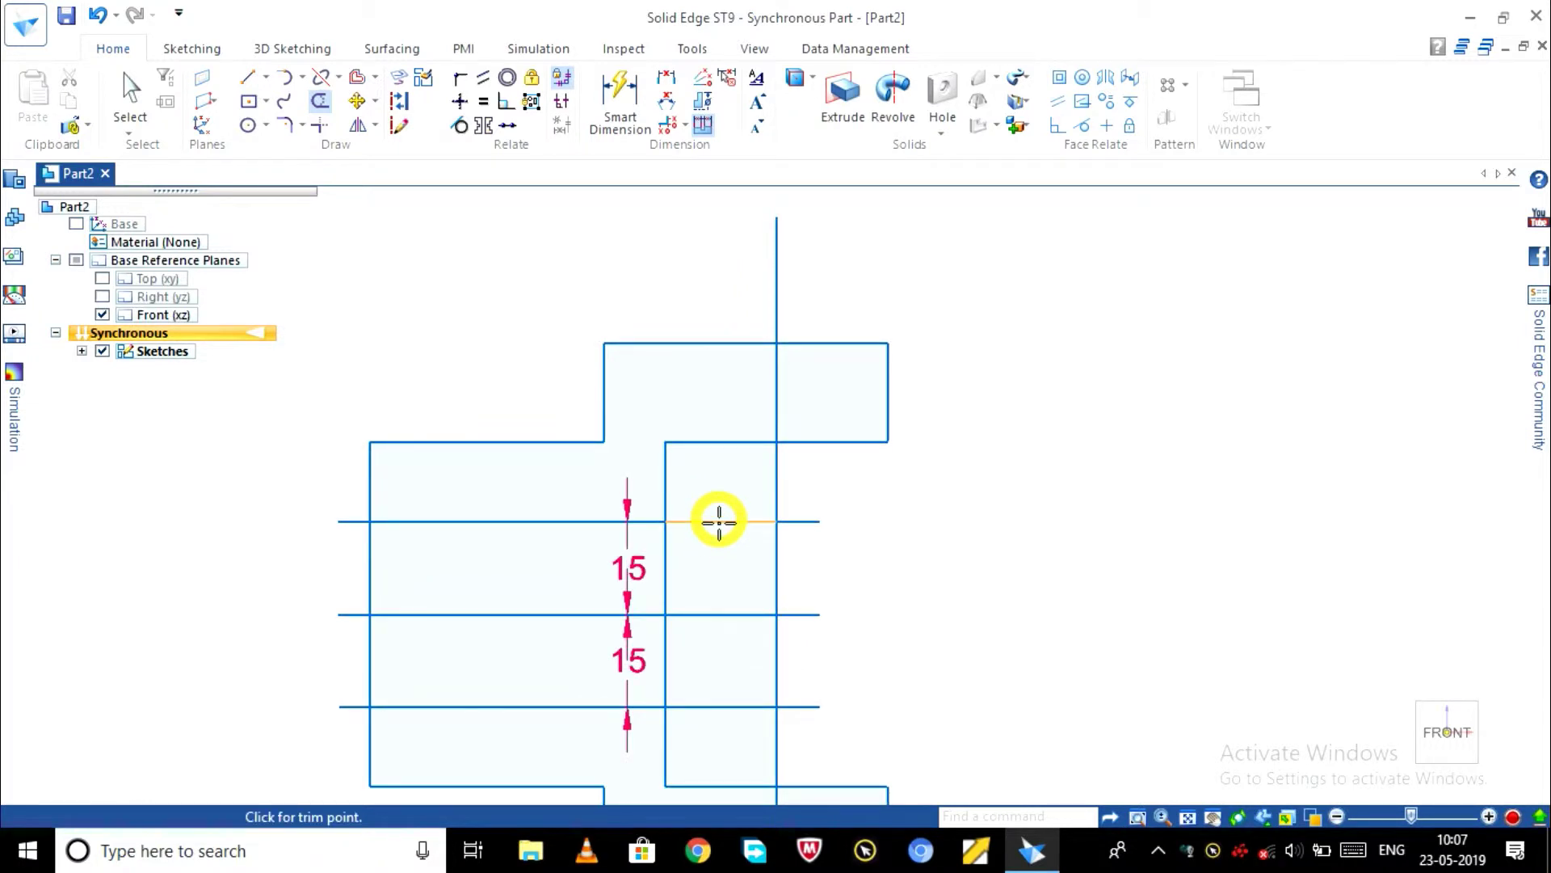
{"action": "left_click_drag", "start_coordinate": [720, 524], "coordinate": [720, 524]}
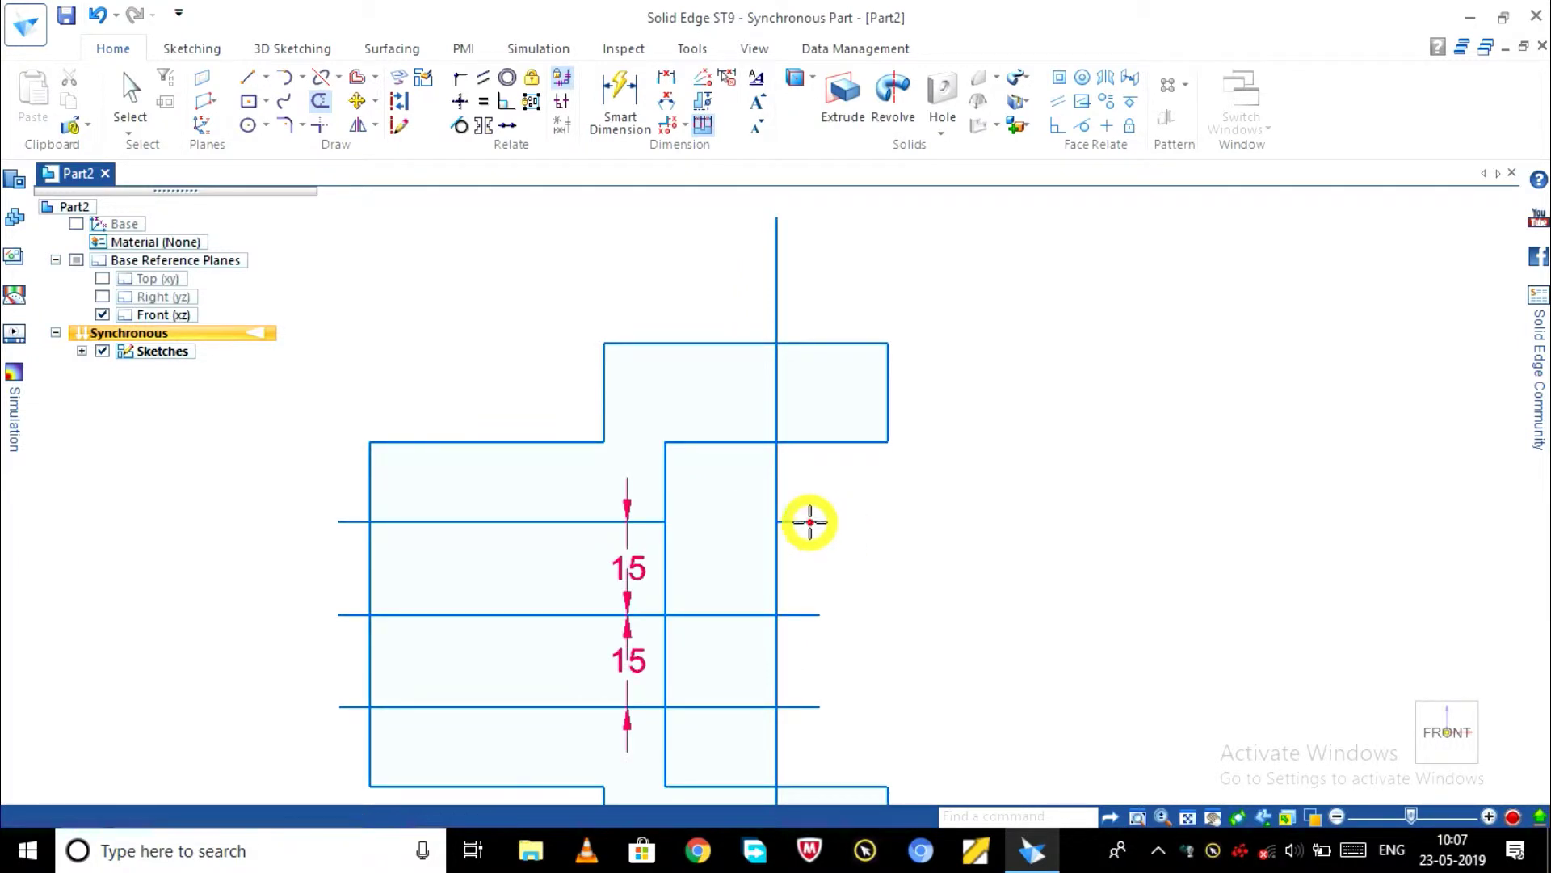
{"action": "left_click", "coordinate": [806, 523]}
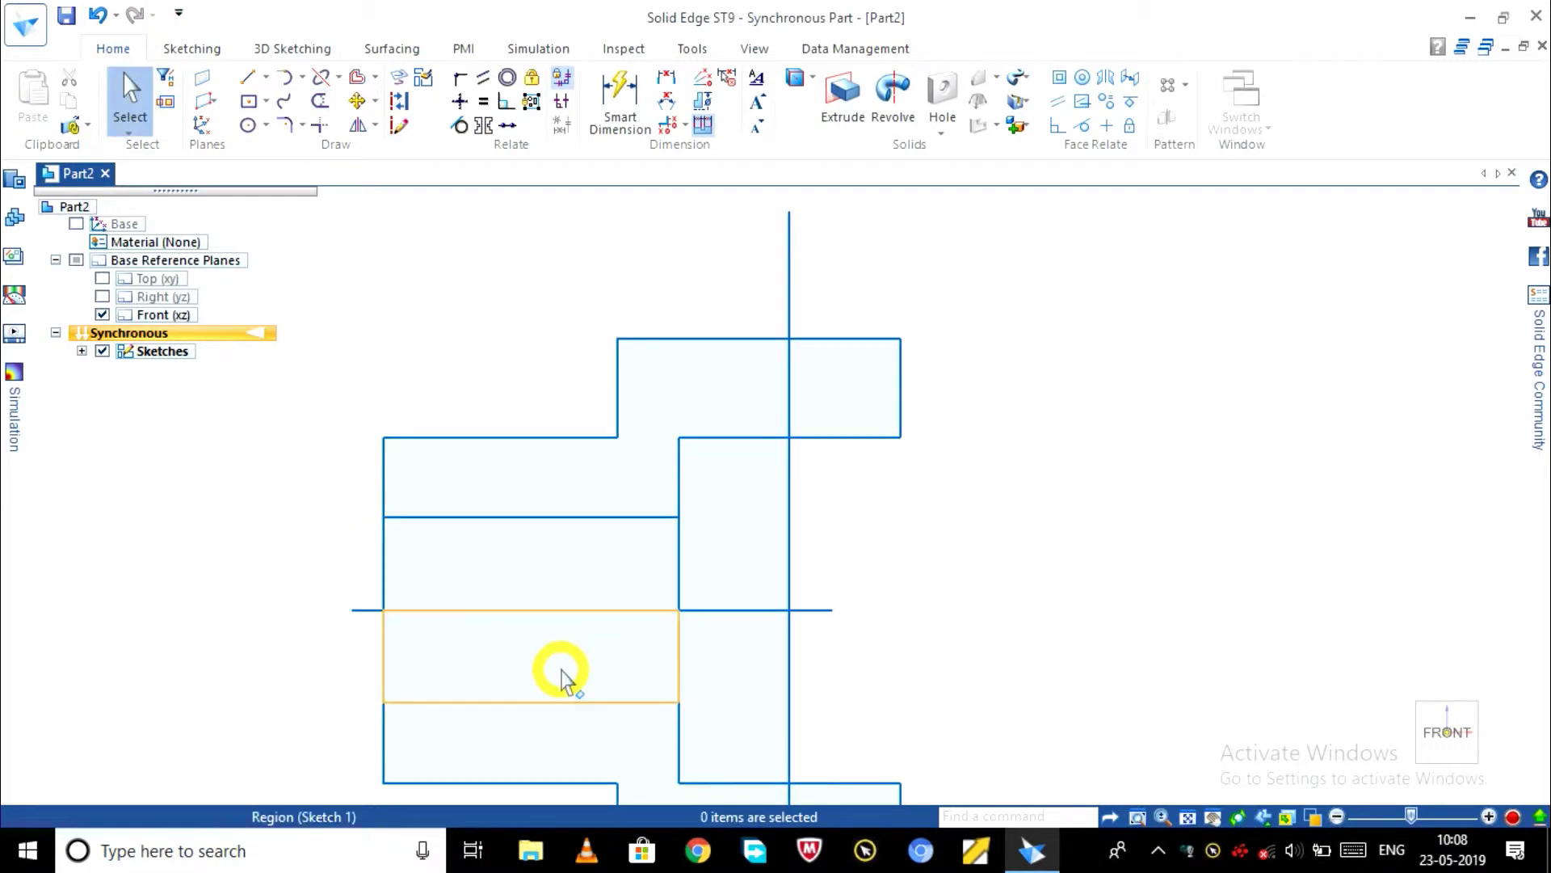
- Offset the upper trimmed horizontal line 3 mm upward as a single element
{"action": "scroll", "coordinate": [493, 631], "scroll_direction": "down", "scroll_amount": 1}
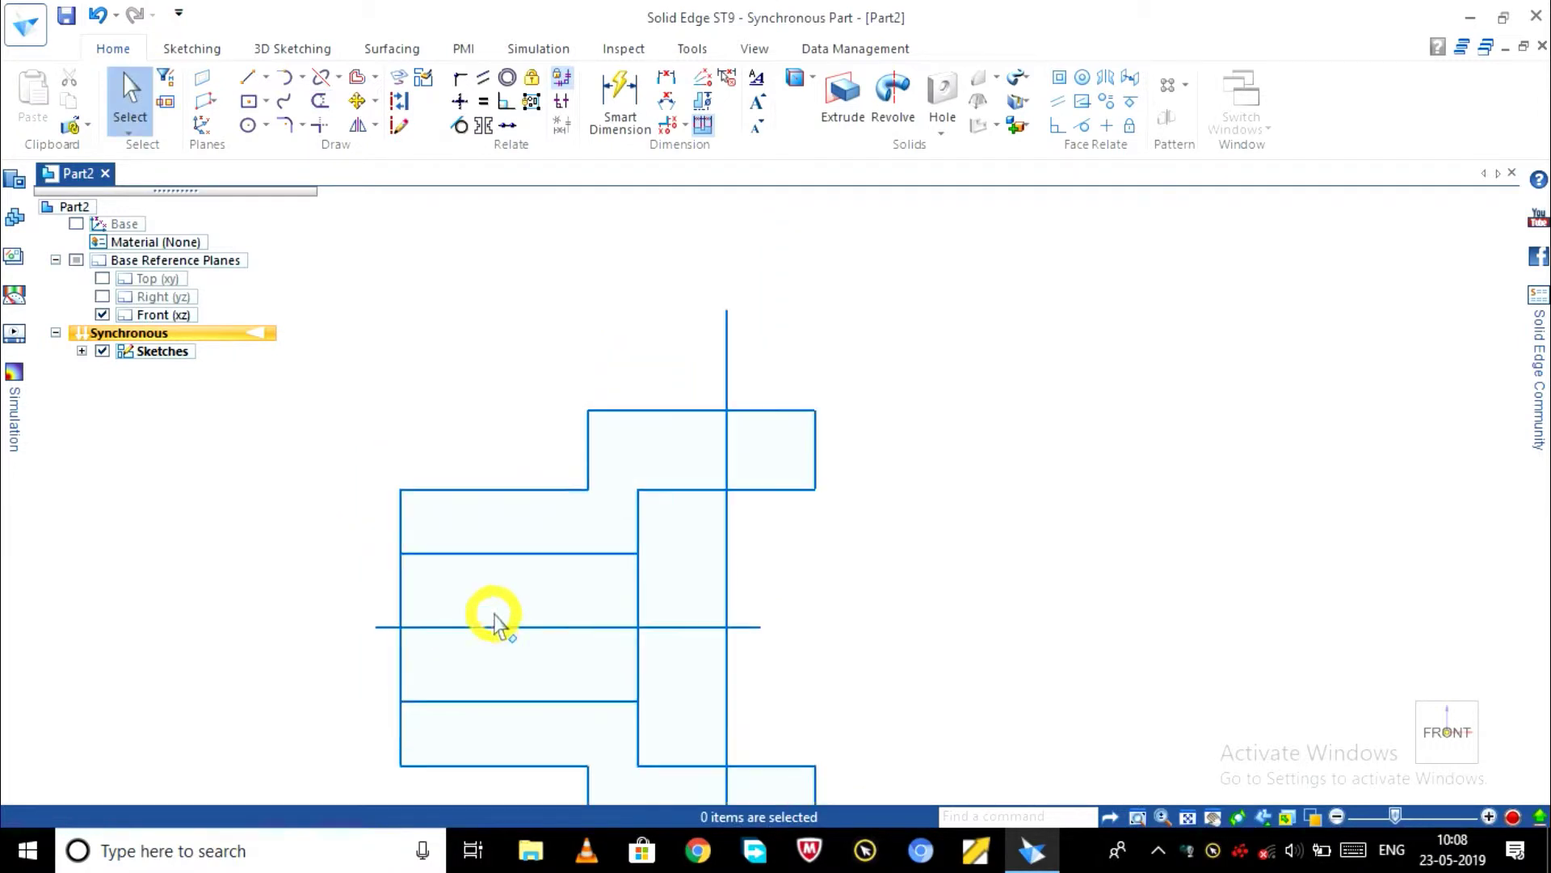
{"action": "scroll", "coordinate": [440, 553], "scroll_direction": "up", "scroll_amount": 1}
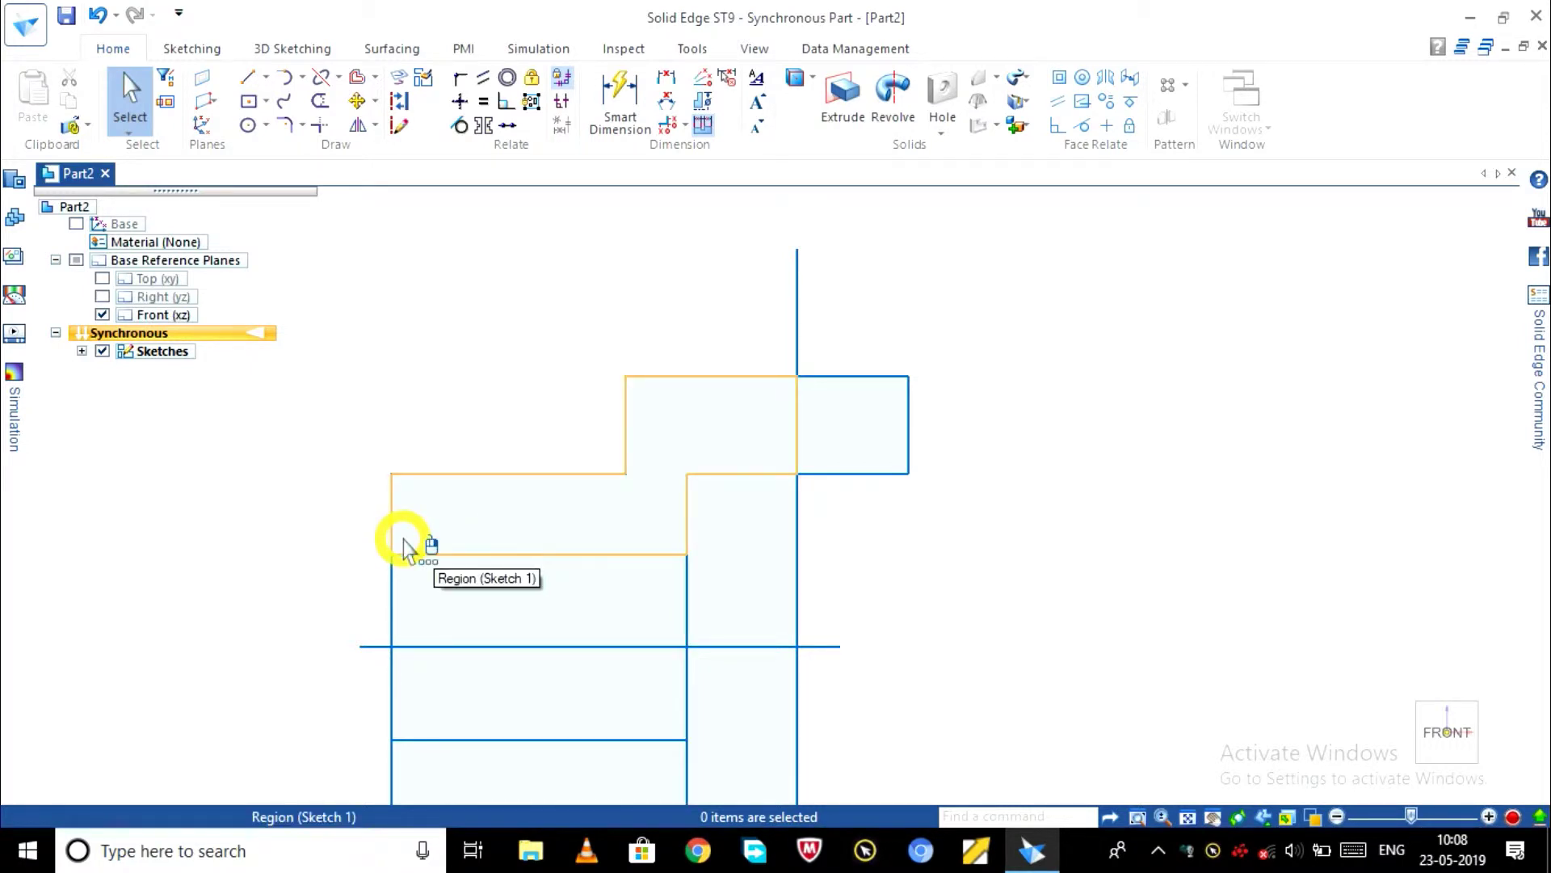
{"action": "left_click", "coordinate": [360, 84]}
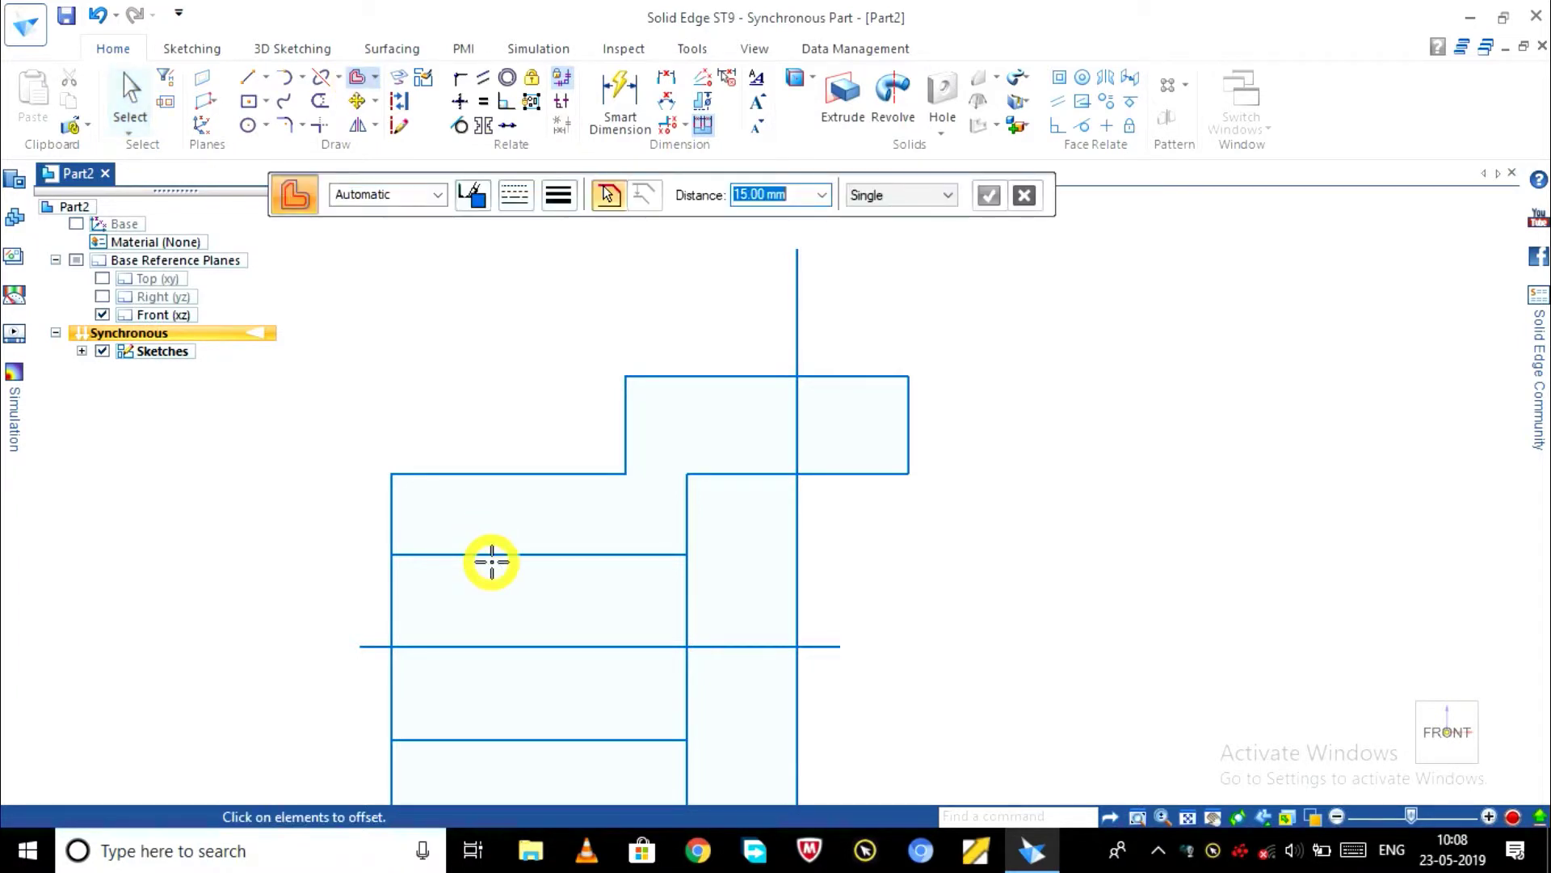
{"action": "type", "text": "3"}
{"action": "key", "text": "Return"}
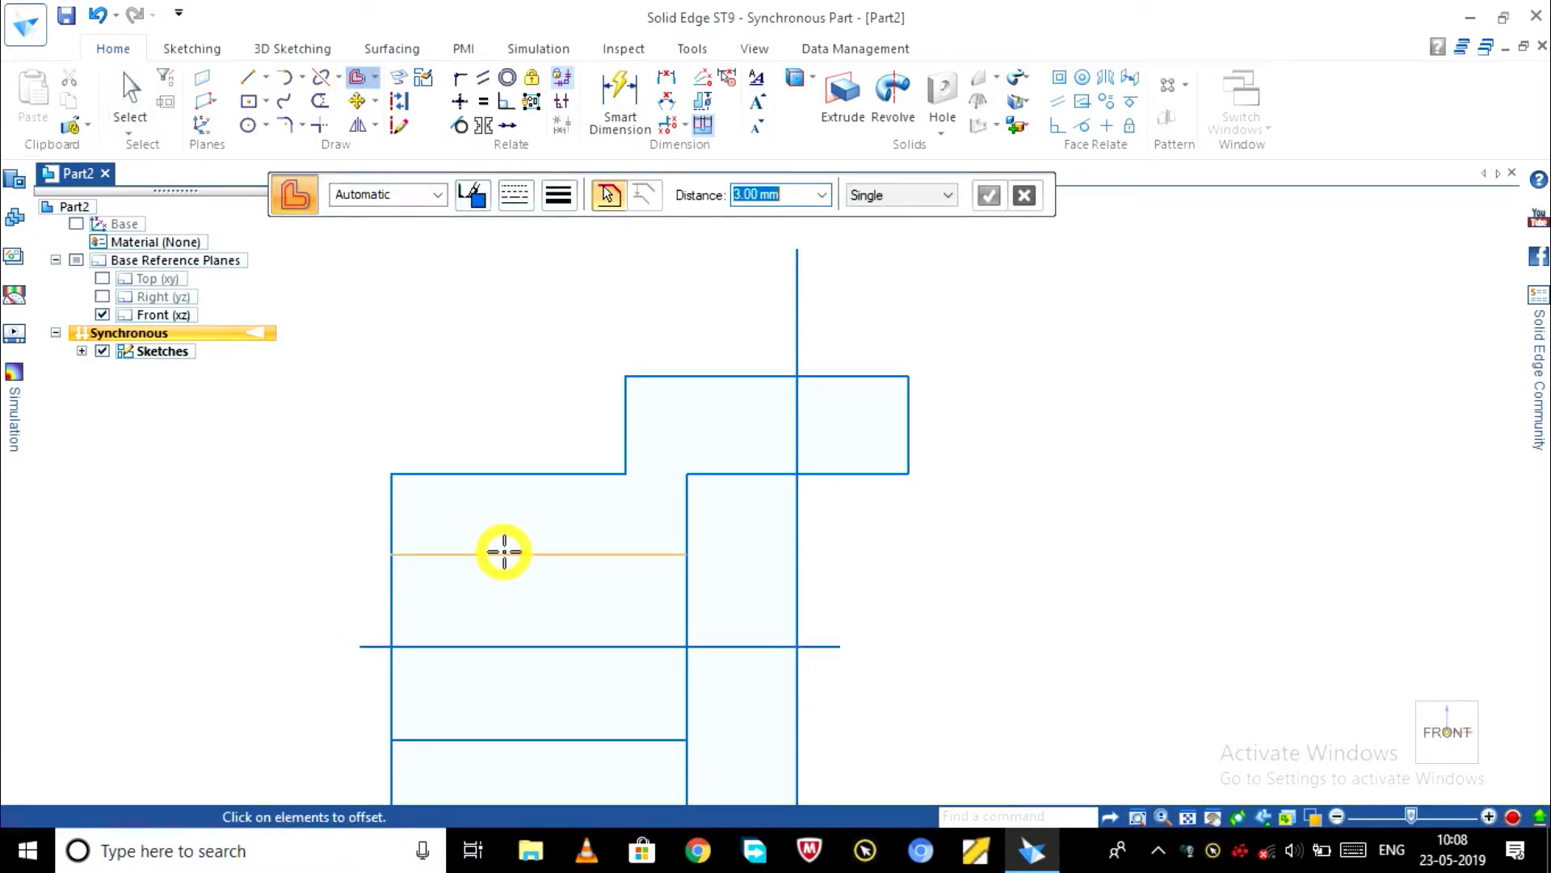
{"action": "left_click", "coordinate": [504, 555]}
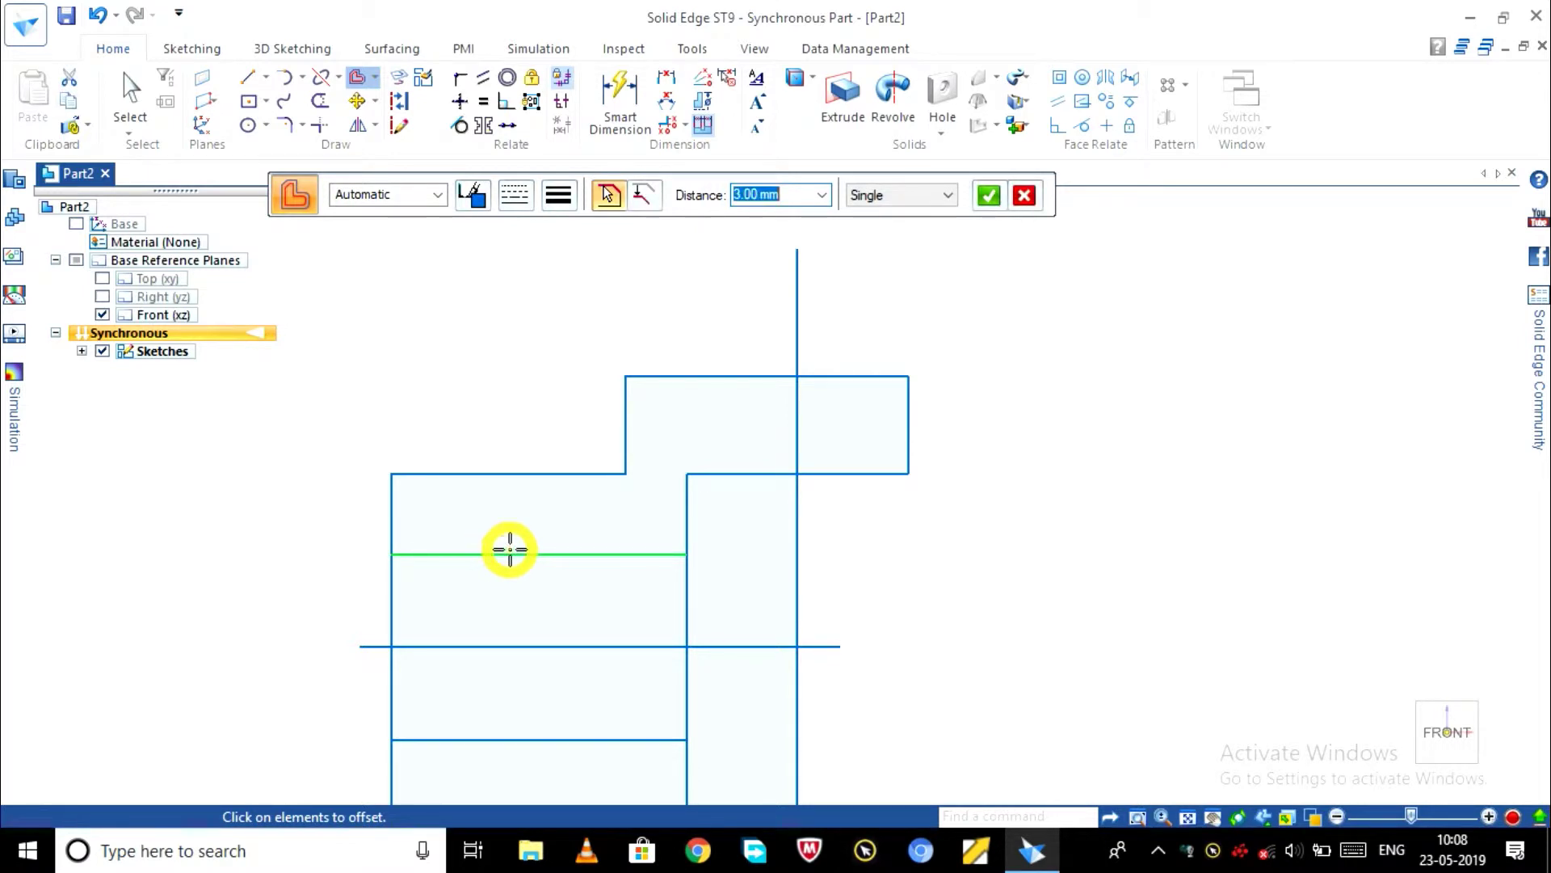
{"action": "right_click", "coordinate": [509, 549]}
{"action": "left_click", "coordinate": [513, 499]}
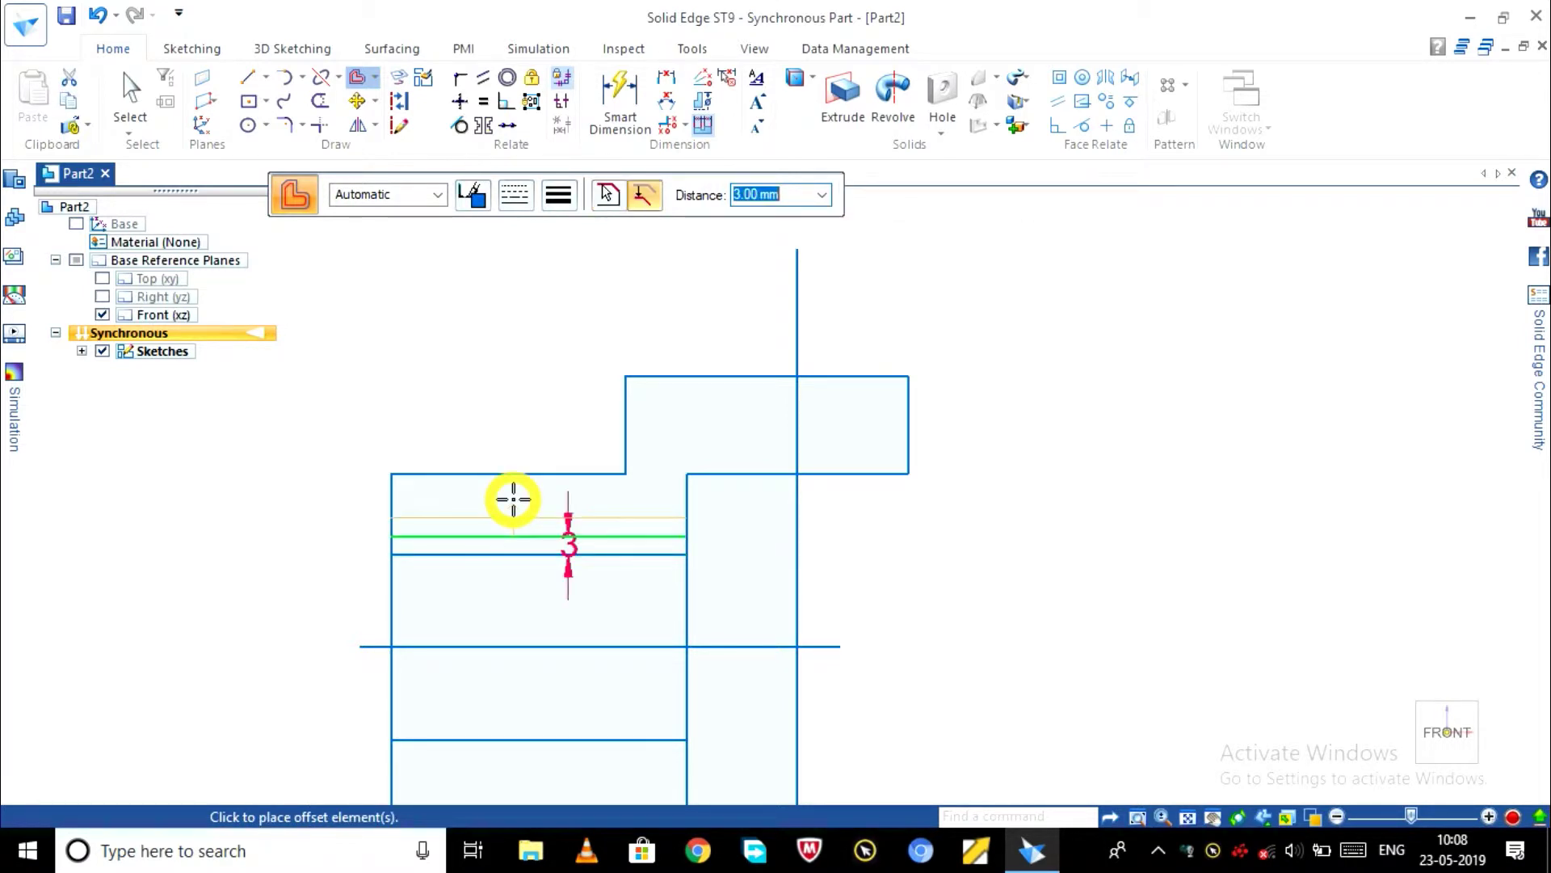
{"action": "key", "text": "Escape"}
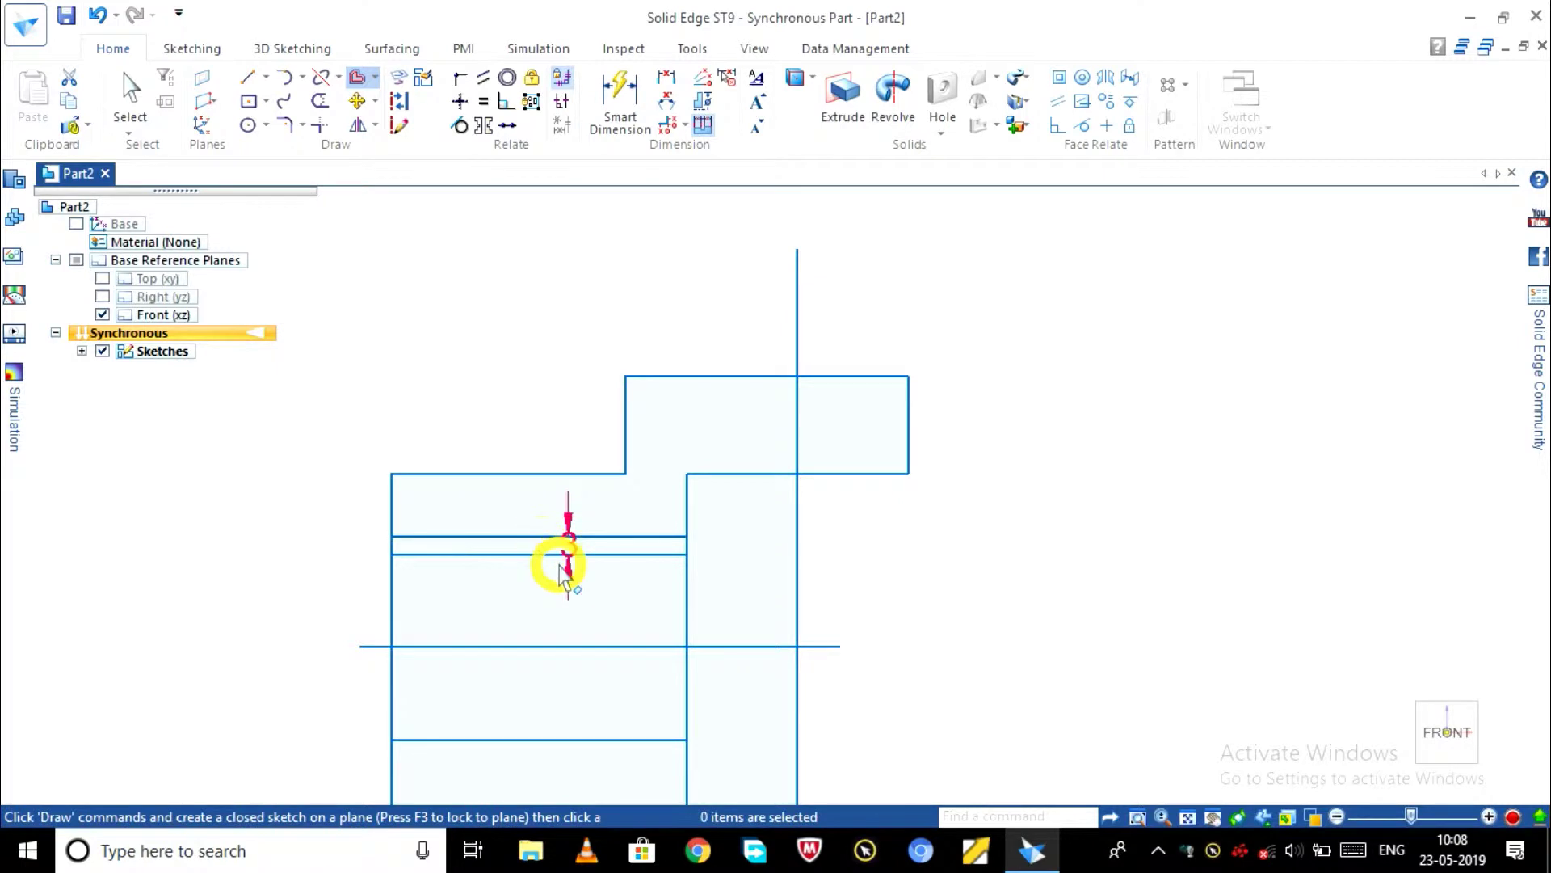
- Delete the 3 mm dimension between the two upper horizontal lines
{"action": "left_click", "coordinate": [568, 573]}
{"action": "left_click", "coordinate": [568, 575]}
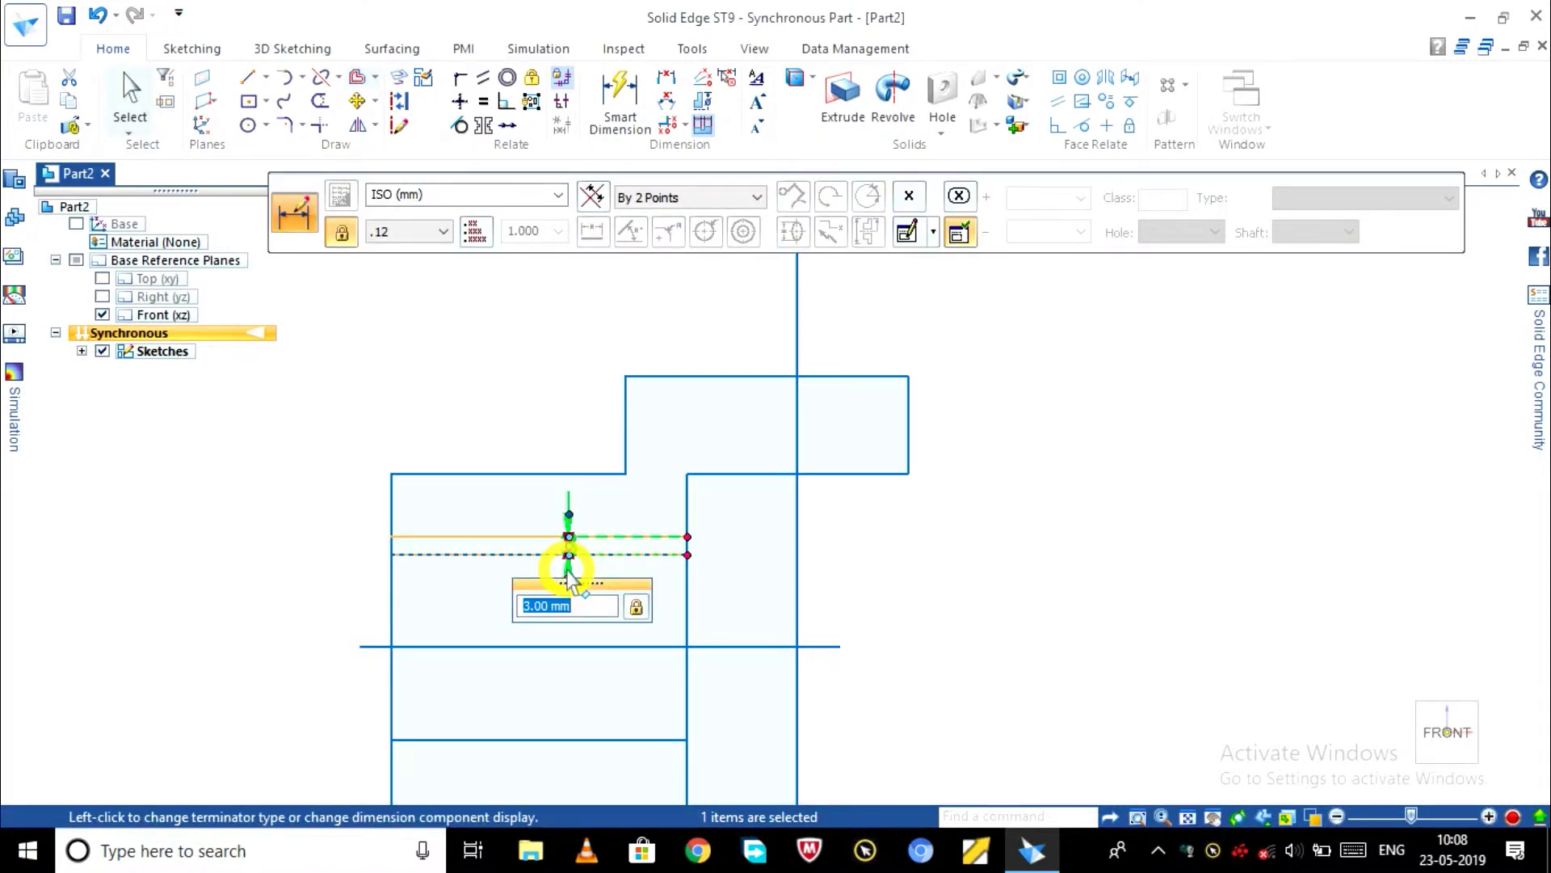
{"action": "key", "text": "Escape"}
- Draw a 16 mm vertical line at -90° across the upper flange, from the left end of its top edge's middle segment
{"action": "scroll", "coordinate": [578, 644], "scroll_direction": "down", "scroll_amount": 3}
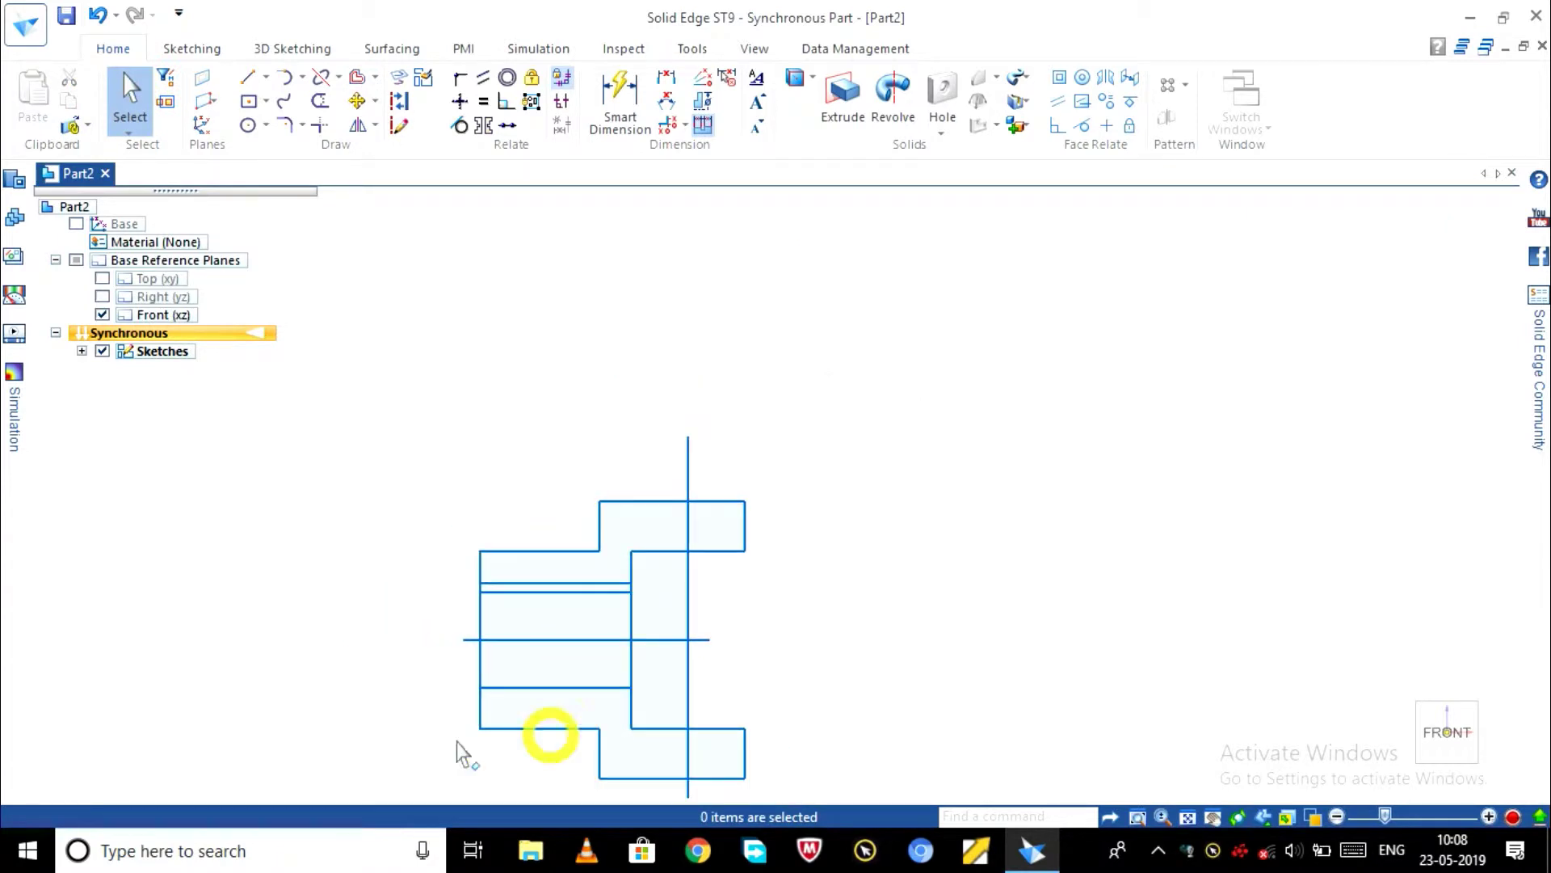
{"action": "scroll", "coordinate": [409, 734], "scroll_direction": "up", "scroll_amount": 2}
{"action": "scroll", "coordinate": [409, 734], "scroll_direction": "down", "scroll_amount": 3}
{"action": "scroll", "coordinate": [432, 763], "scroll_direction": "up", "scroll_amount": 3}
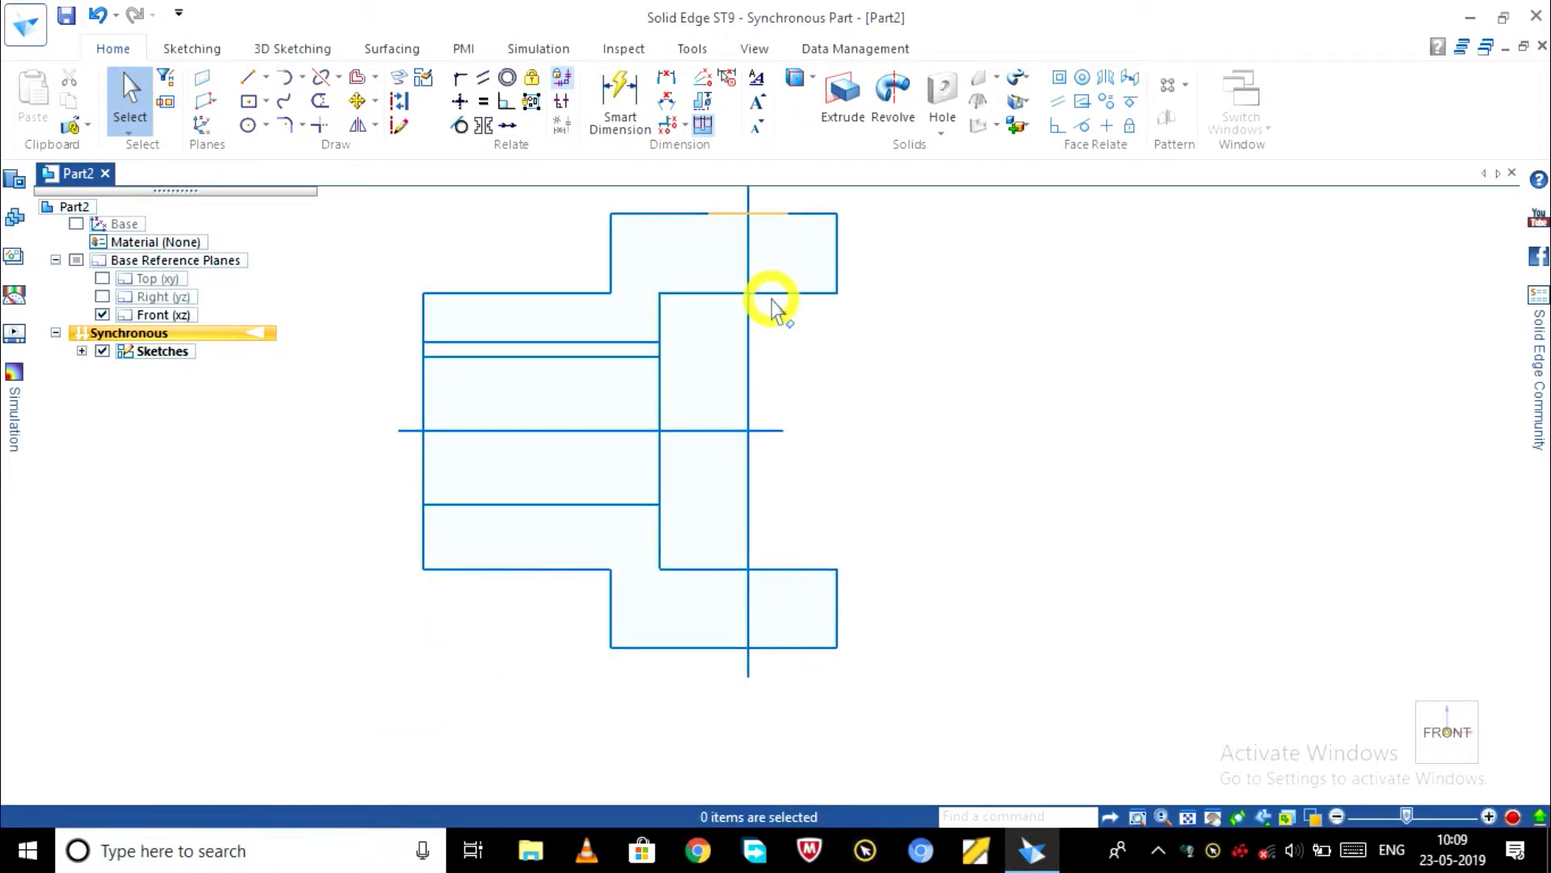
{"action": "left_click", "coordinate": [248, 77]}
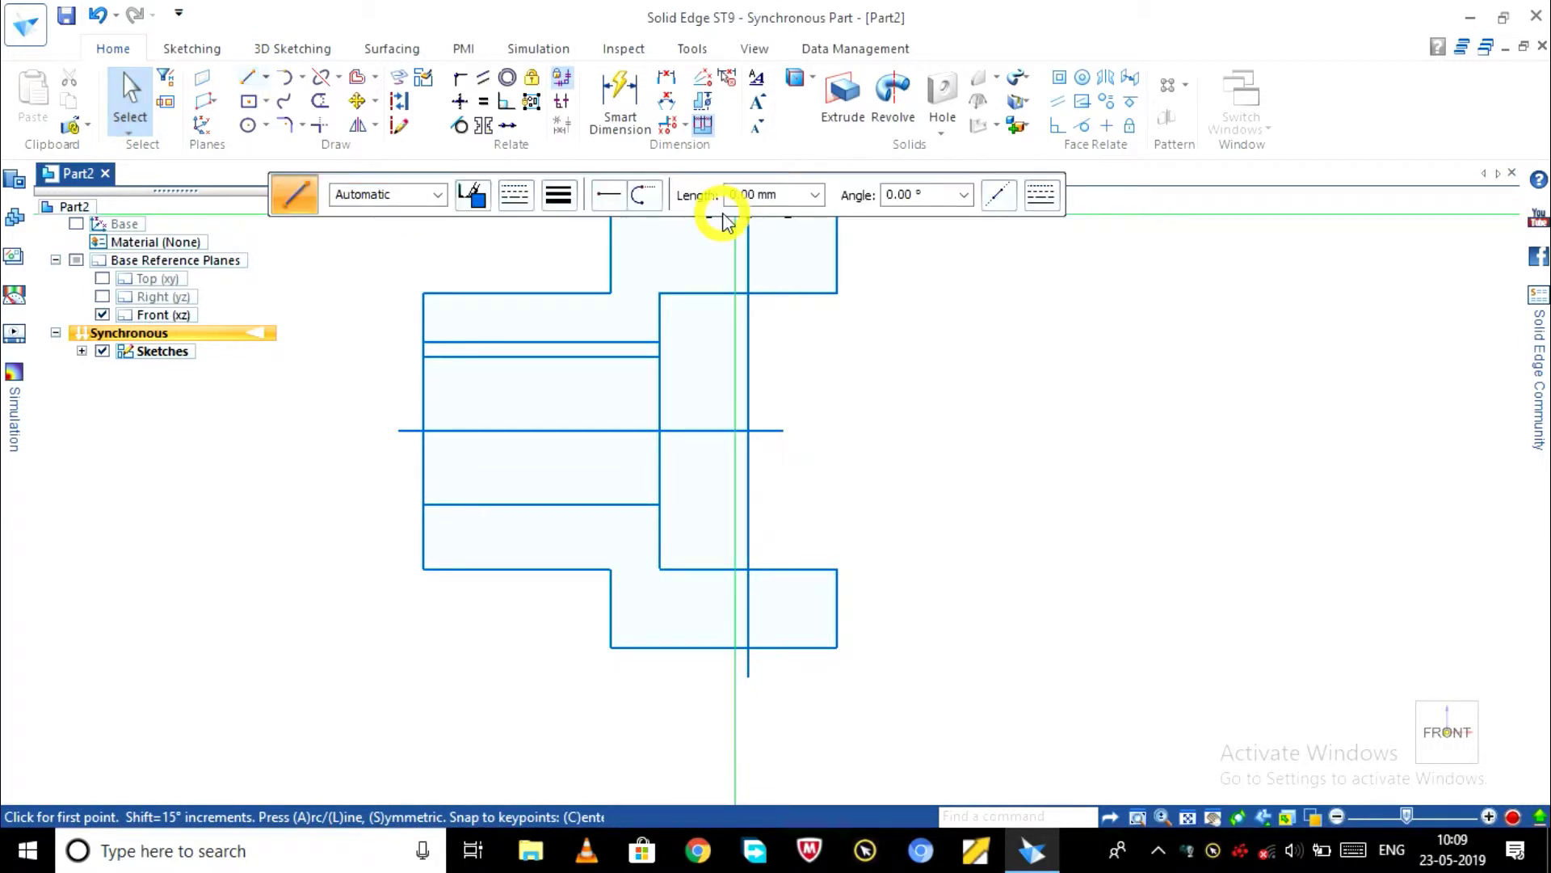
{"action": "scroll", "coordinate": [727, 216], "scroll_direction": "down", "scroll_amount": 3}
{"action": "scroll", "coordinate": [727, 226], "scroll_direction": "up", "scroll_amount": 3}
{"action": "scroll", "coordinate": [726, 229], "scroll_direction": "up", "scroll_amount": 2}
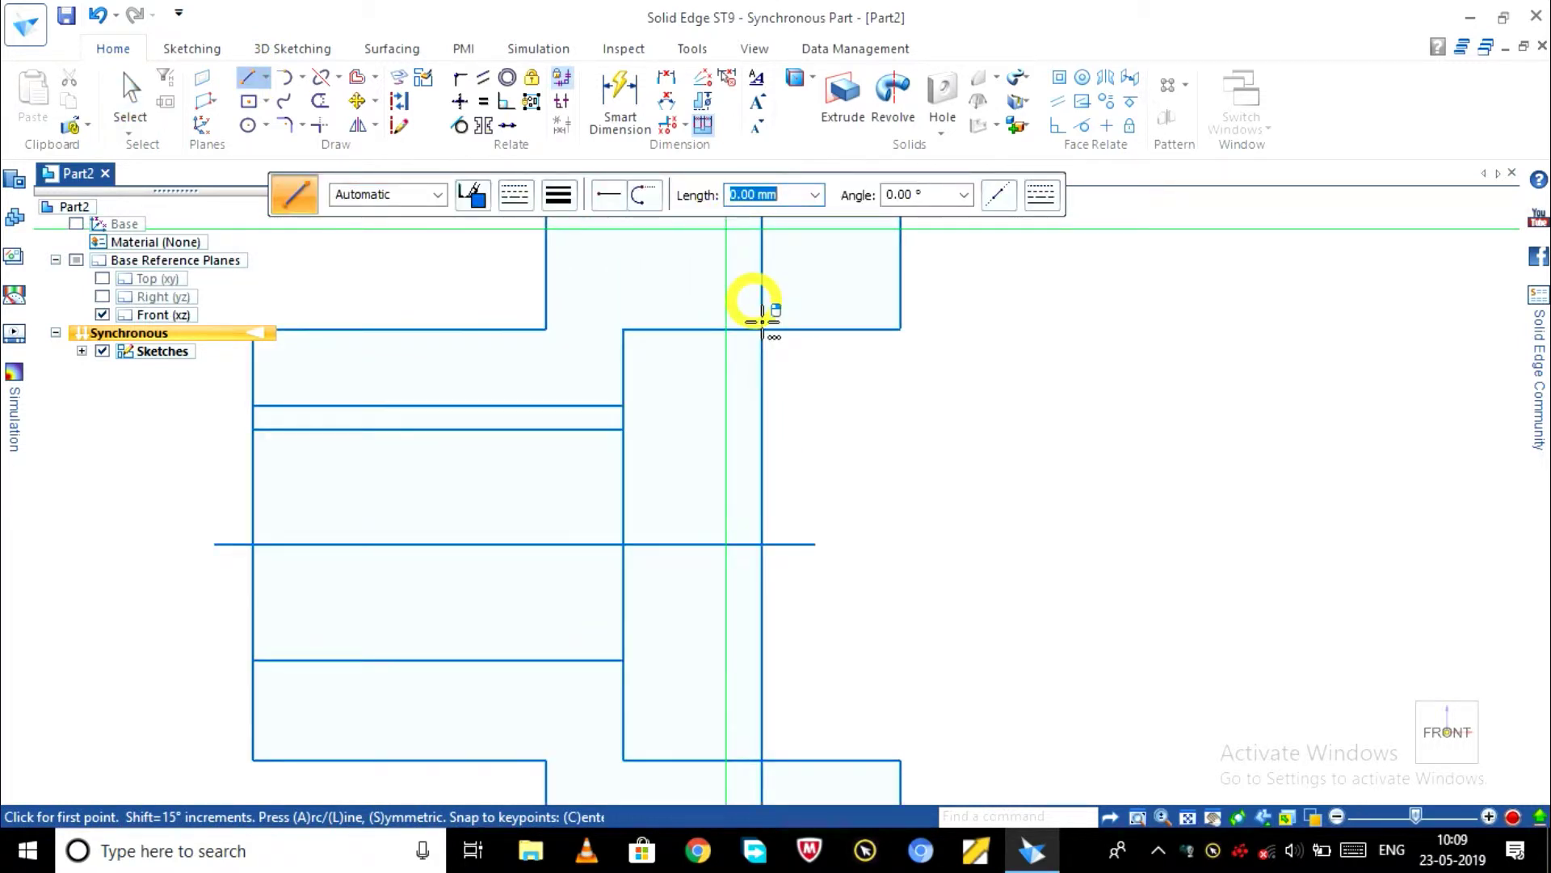
{"action": "scroll", "coordinate": [751, 305], "scroll_direction": "down", "scroll_amount": 2}
{"action": "scroll", "coordinate": [800, 249], "scroll_direction": "up", "scroll_amount": 2}
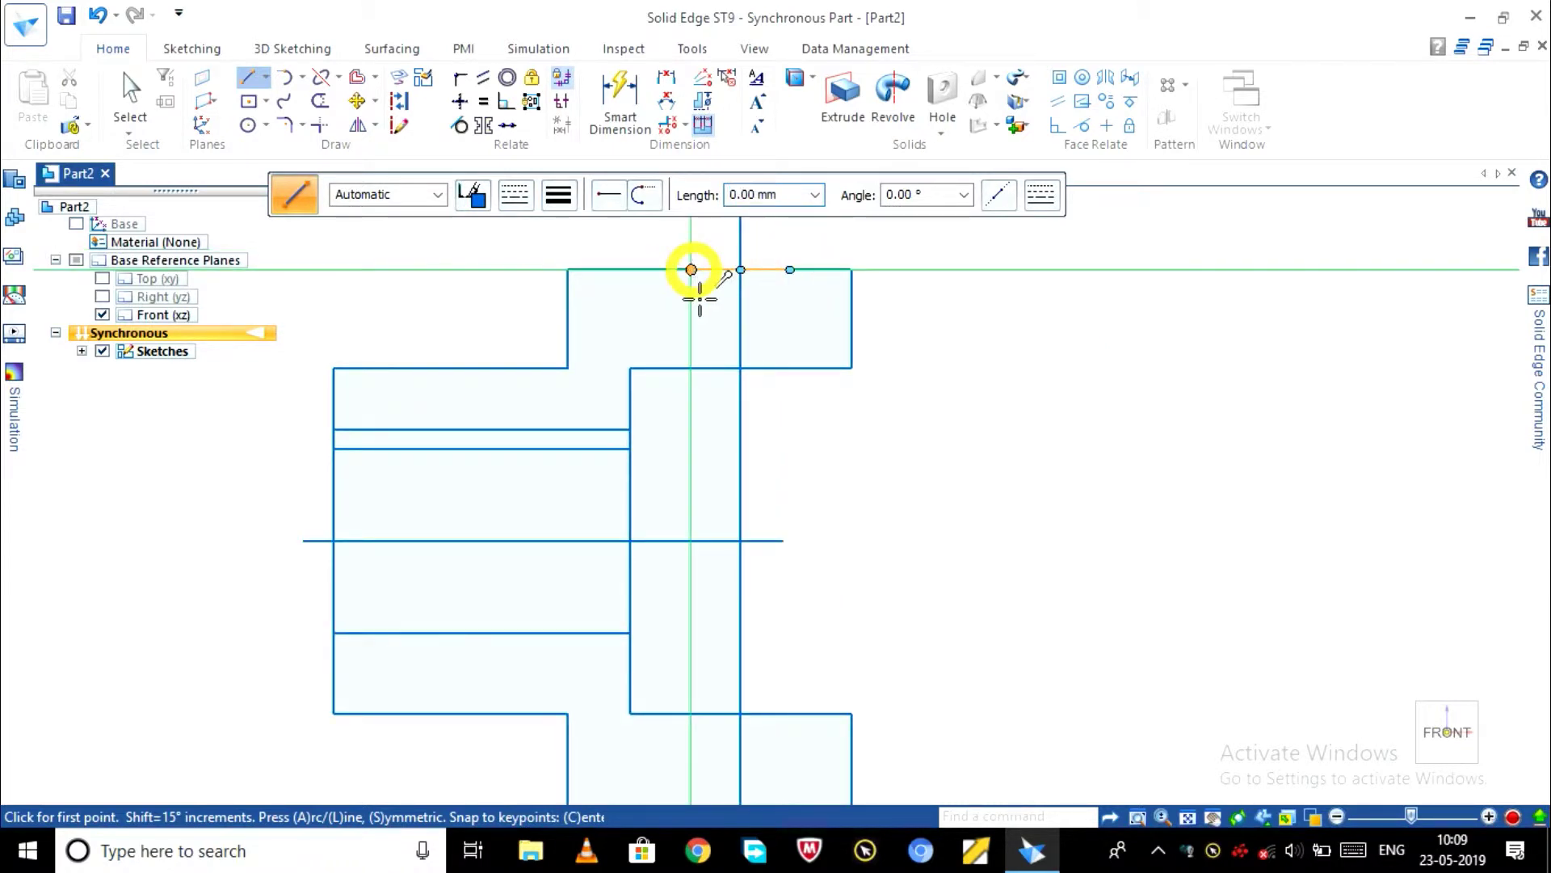
{"action": "left_click", "coordinate": [692, 270]}
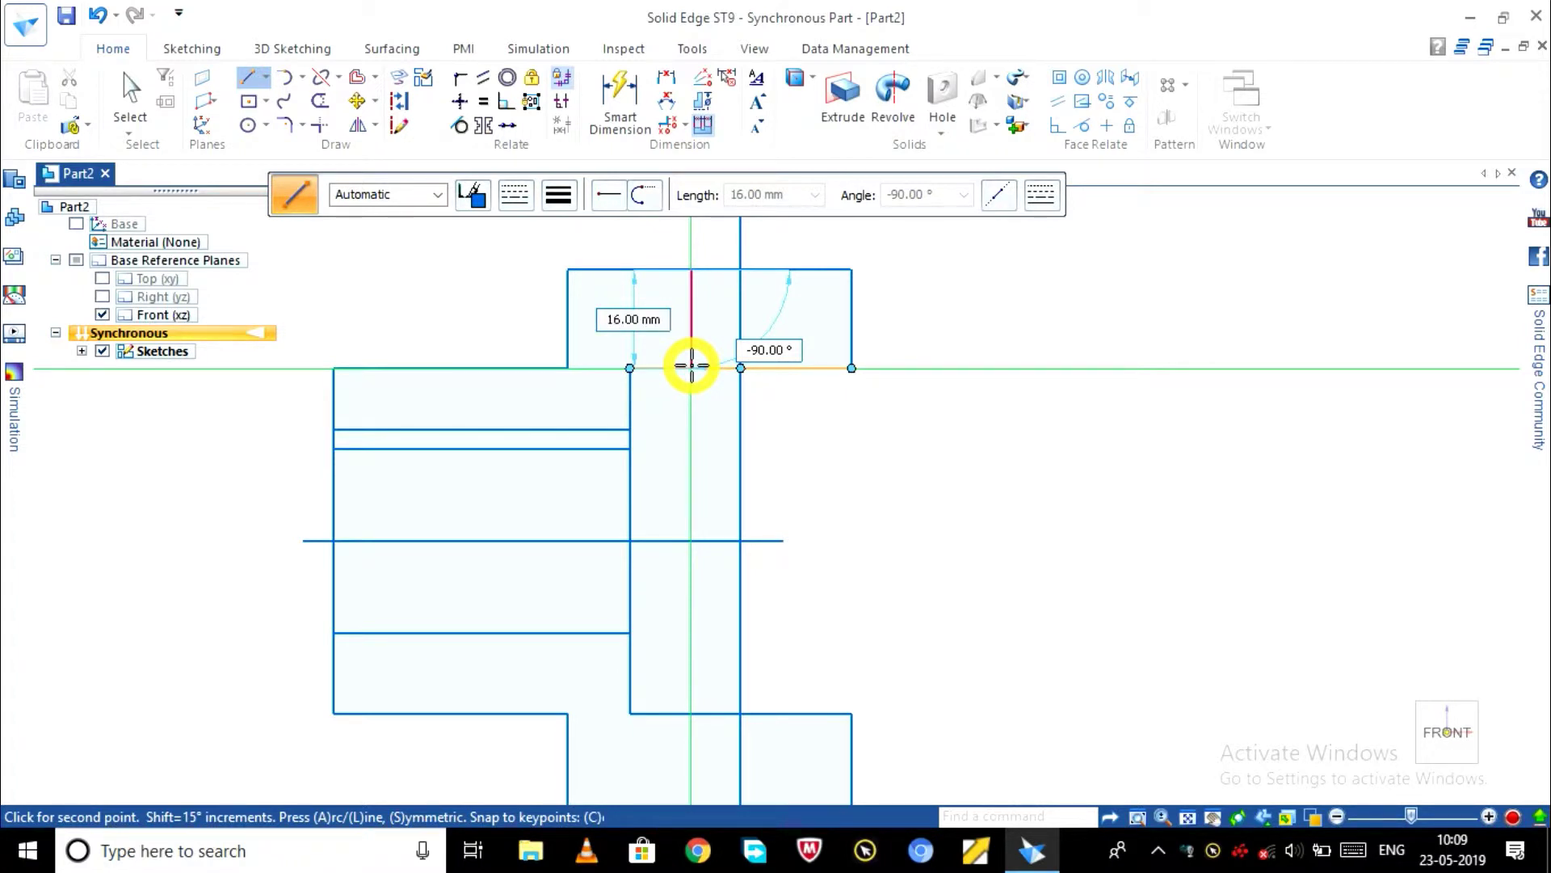
{"action": "left_click", "coordinate": [693, 368]}
{"action": "key", "text": "Escape"}
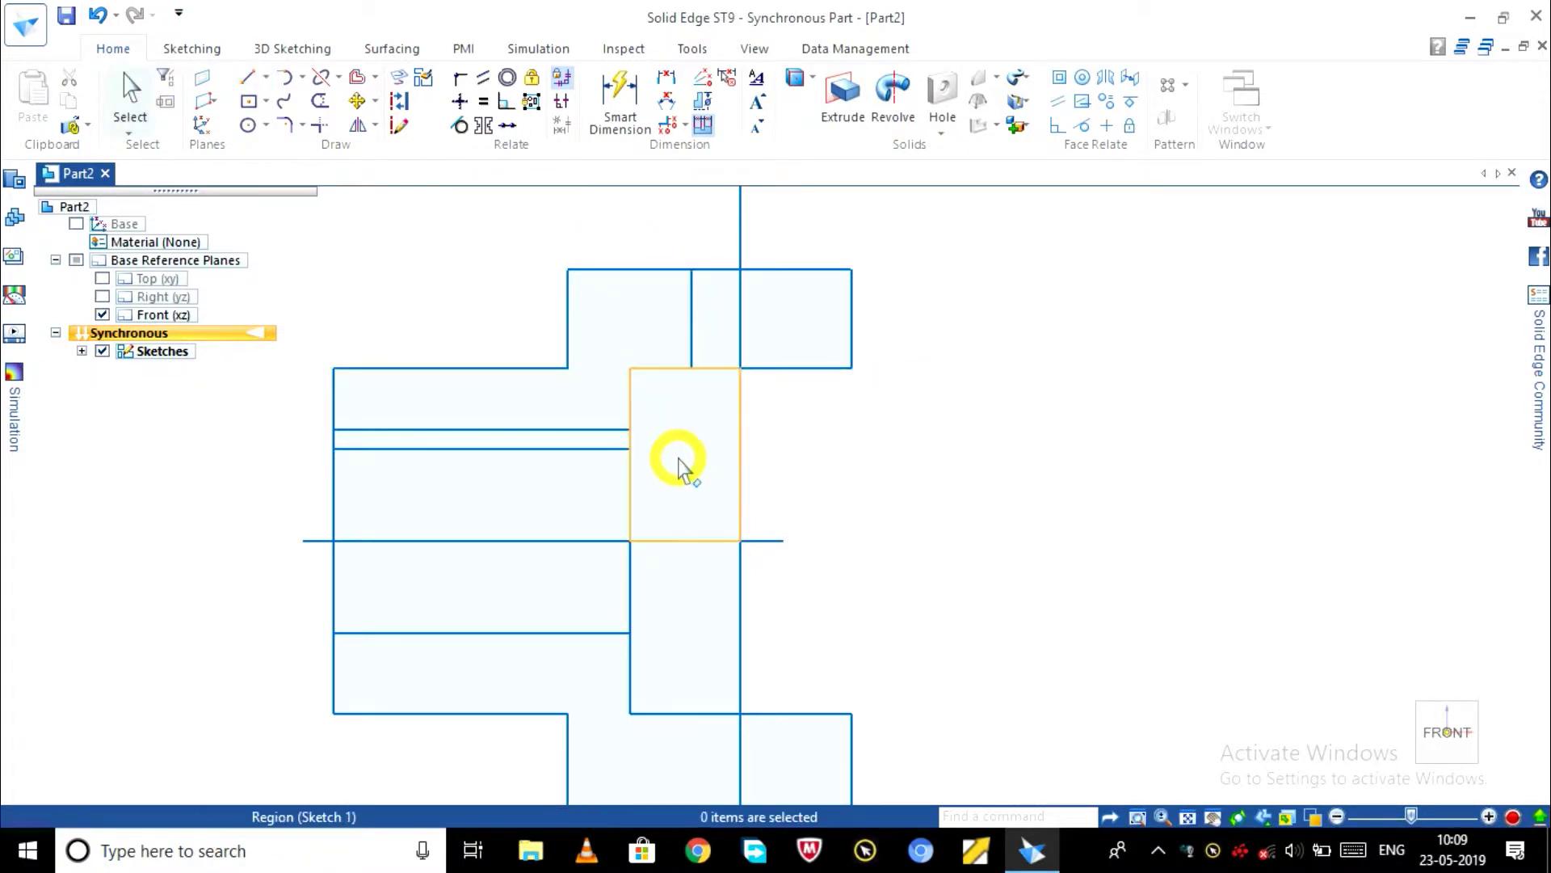
- Draw a vertical line across the upper flange on the right side of the vertical centre line, from the top edge to the lower edge
{"action": "left_click", "coordinate": [258, 84]}
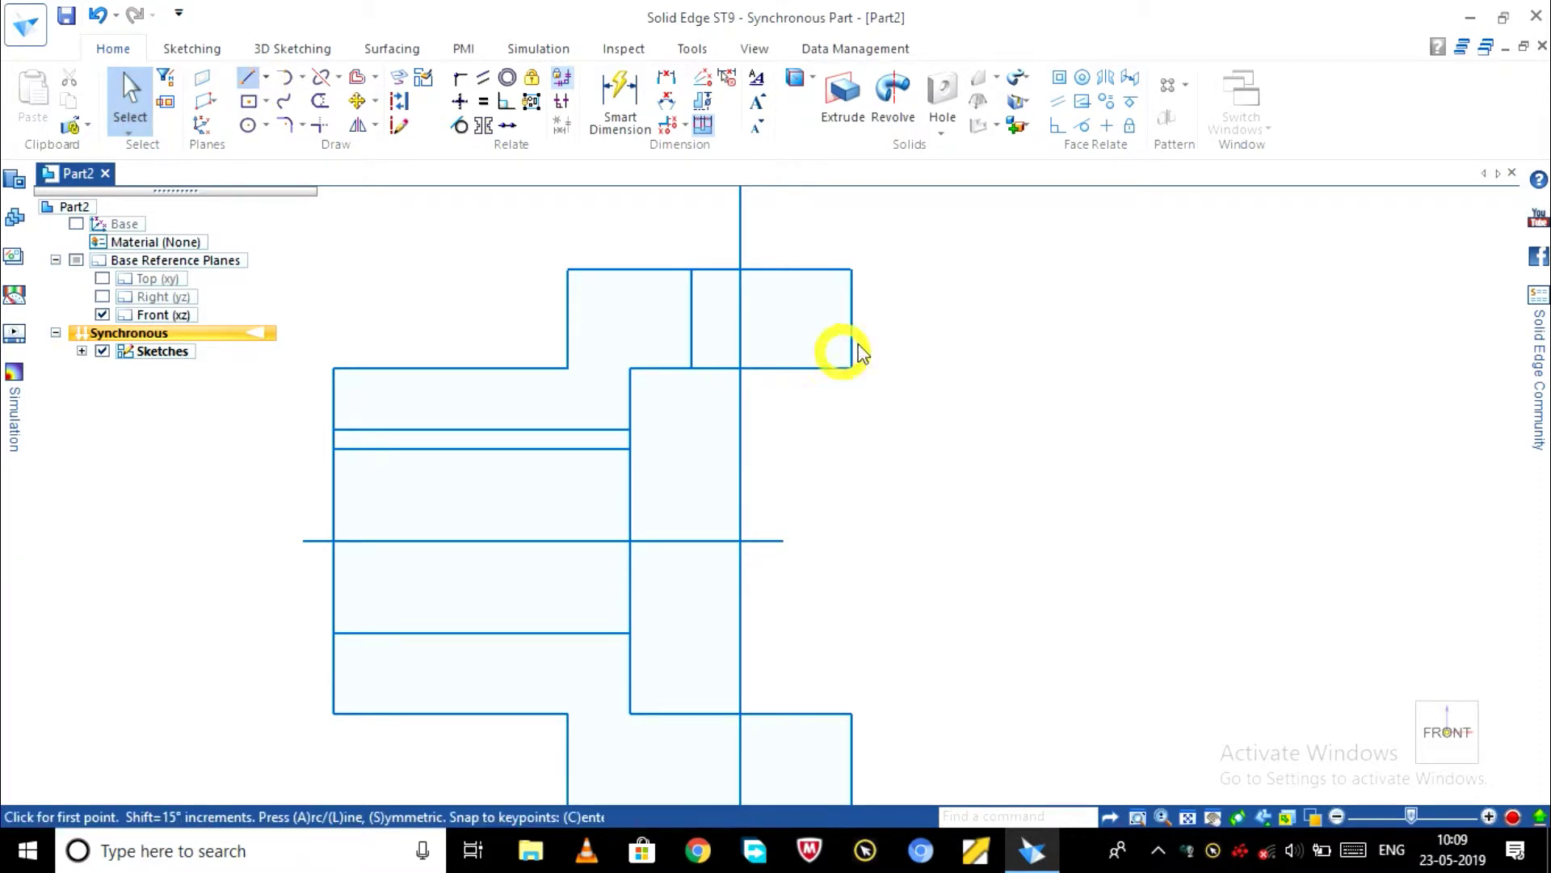
{"action": "left_click", "coordinate": [790, 269]}
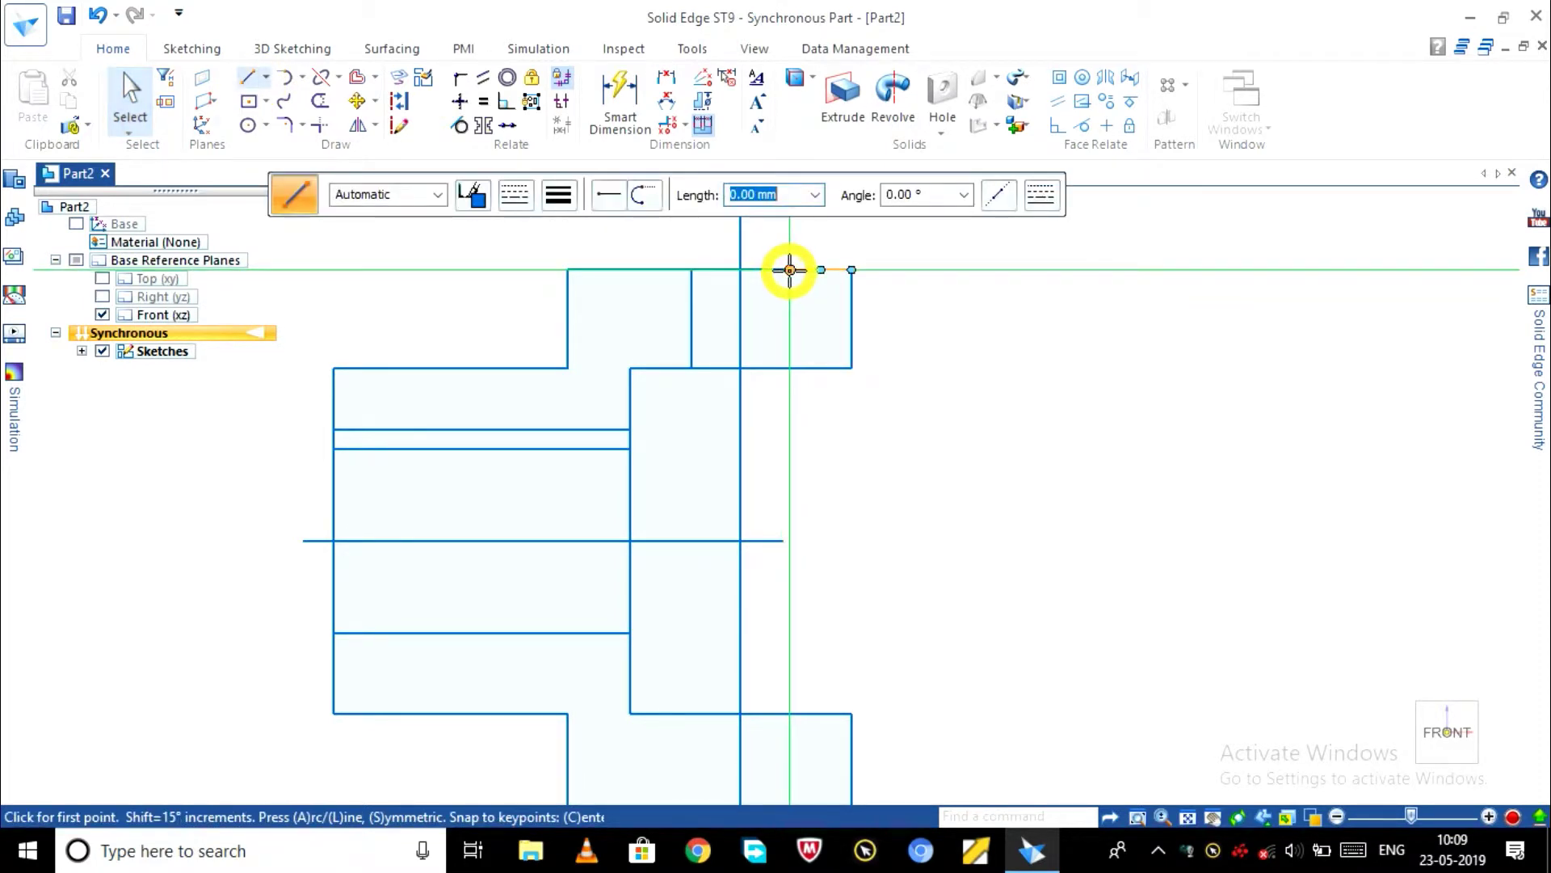
{"action": "left_click", "coordinate": [790, 368]}
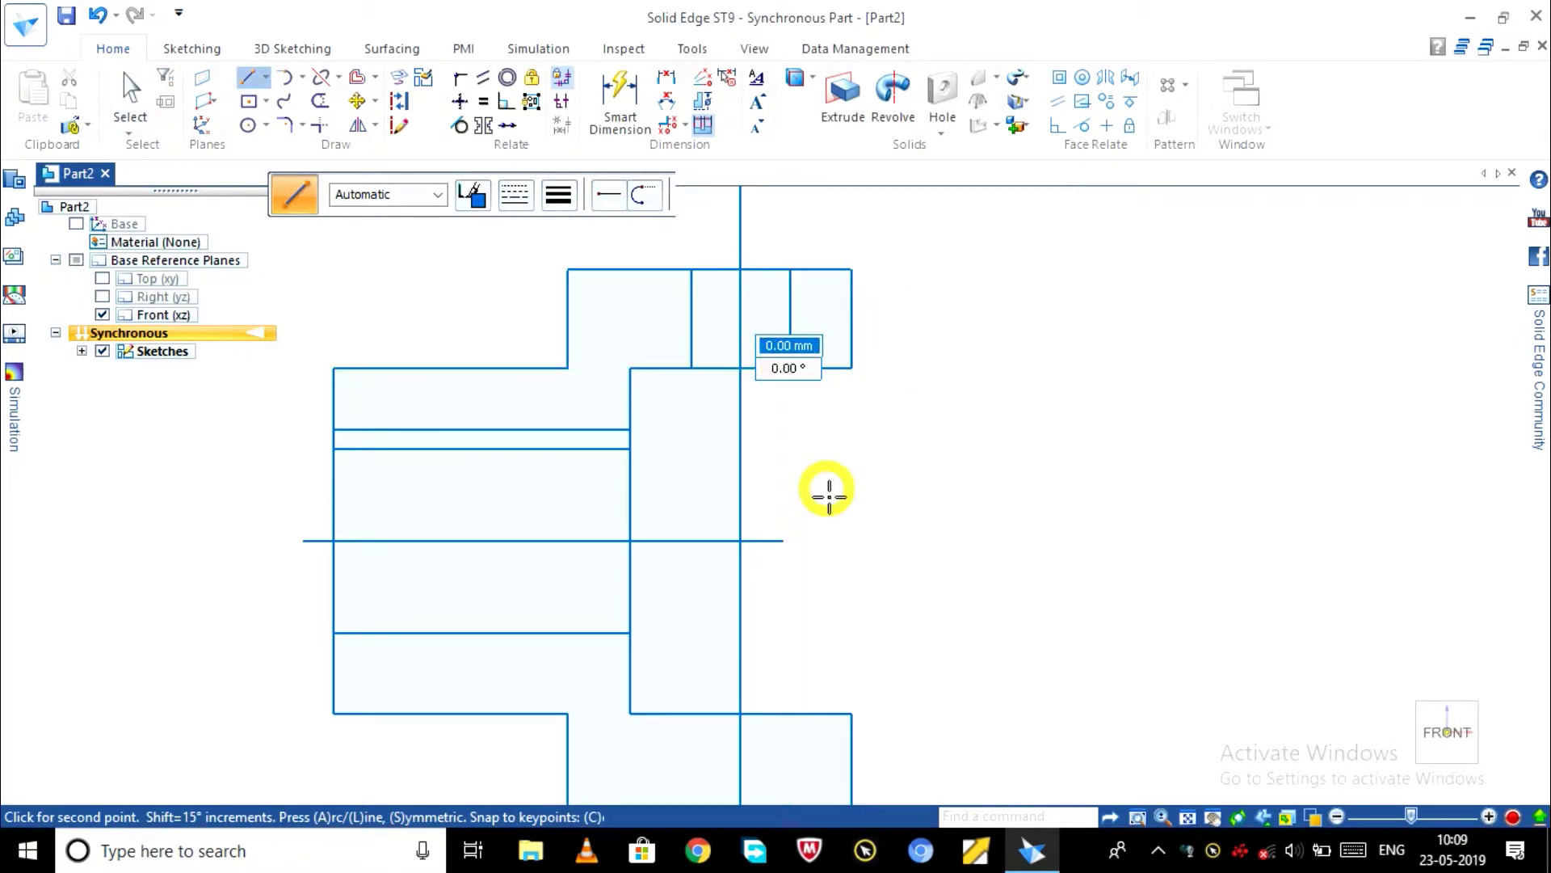
{"action": "key", "text": "Escape"}
- Draw a 16 mm vertical line at -90° across the lower flange, aligned with the upper flange's left hole line
{"action": "scroll", "coordinate": [829, 521], "scroll_direction": "down", "scroll_amount": 3}
{"action": "scroll", "coordinate": [865, 718], "scroll_direction": "up", "scroll_amount": 4}
{"action": "scroll", "coordinate": [659, 659], "scroll_direction": "down", "scroll_amount": 3}
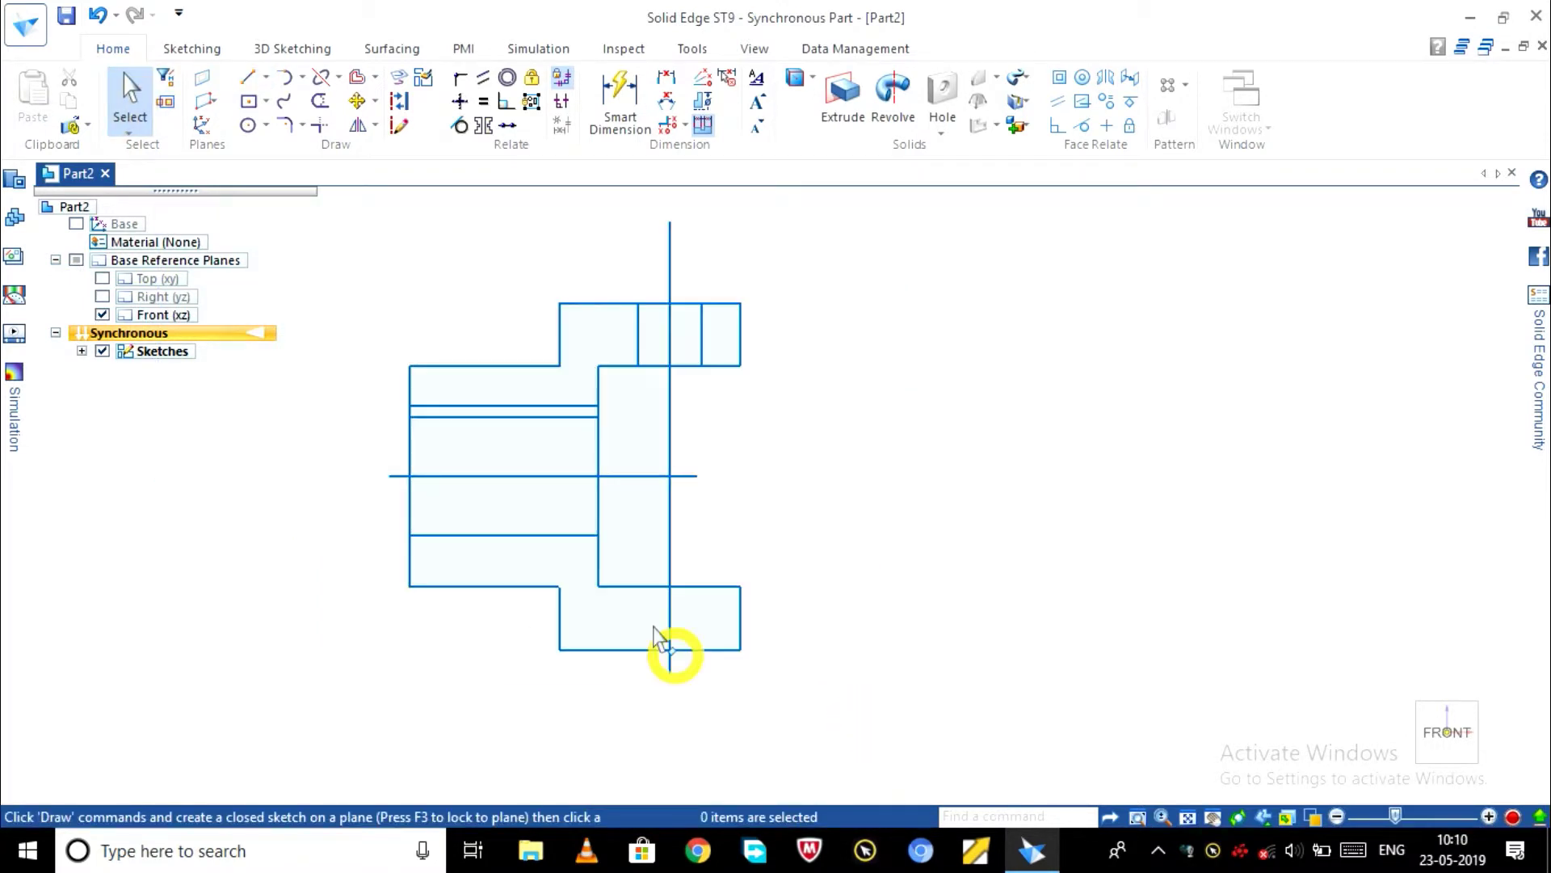
{"action": "left_click", "coordinate": [248, 95]}
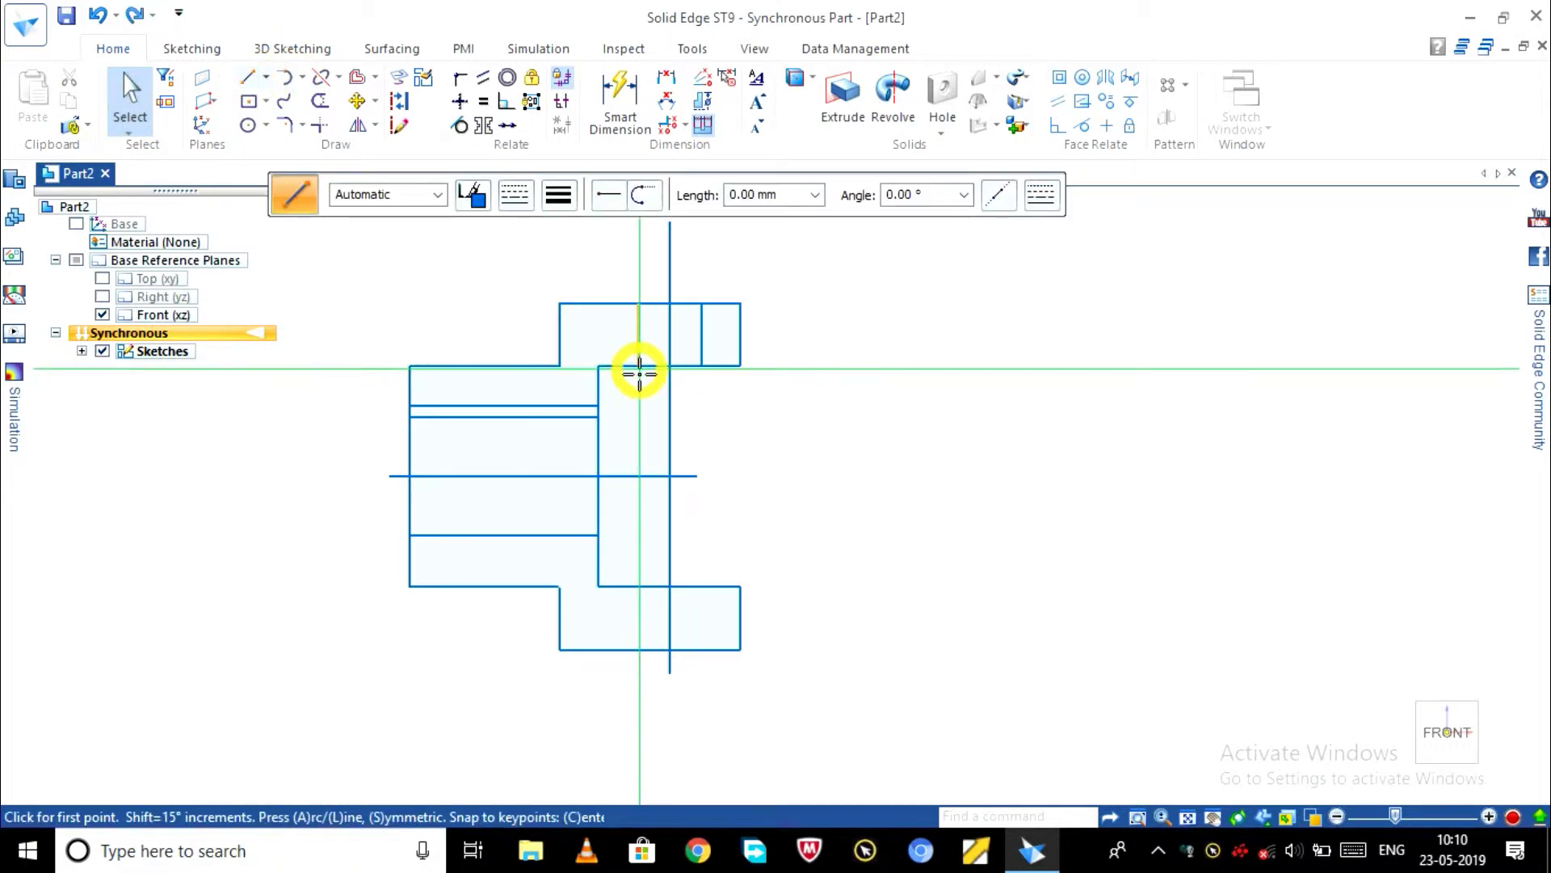
{"action": "left_click", "coordinate": [637, 583]}
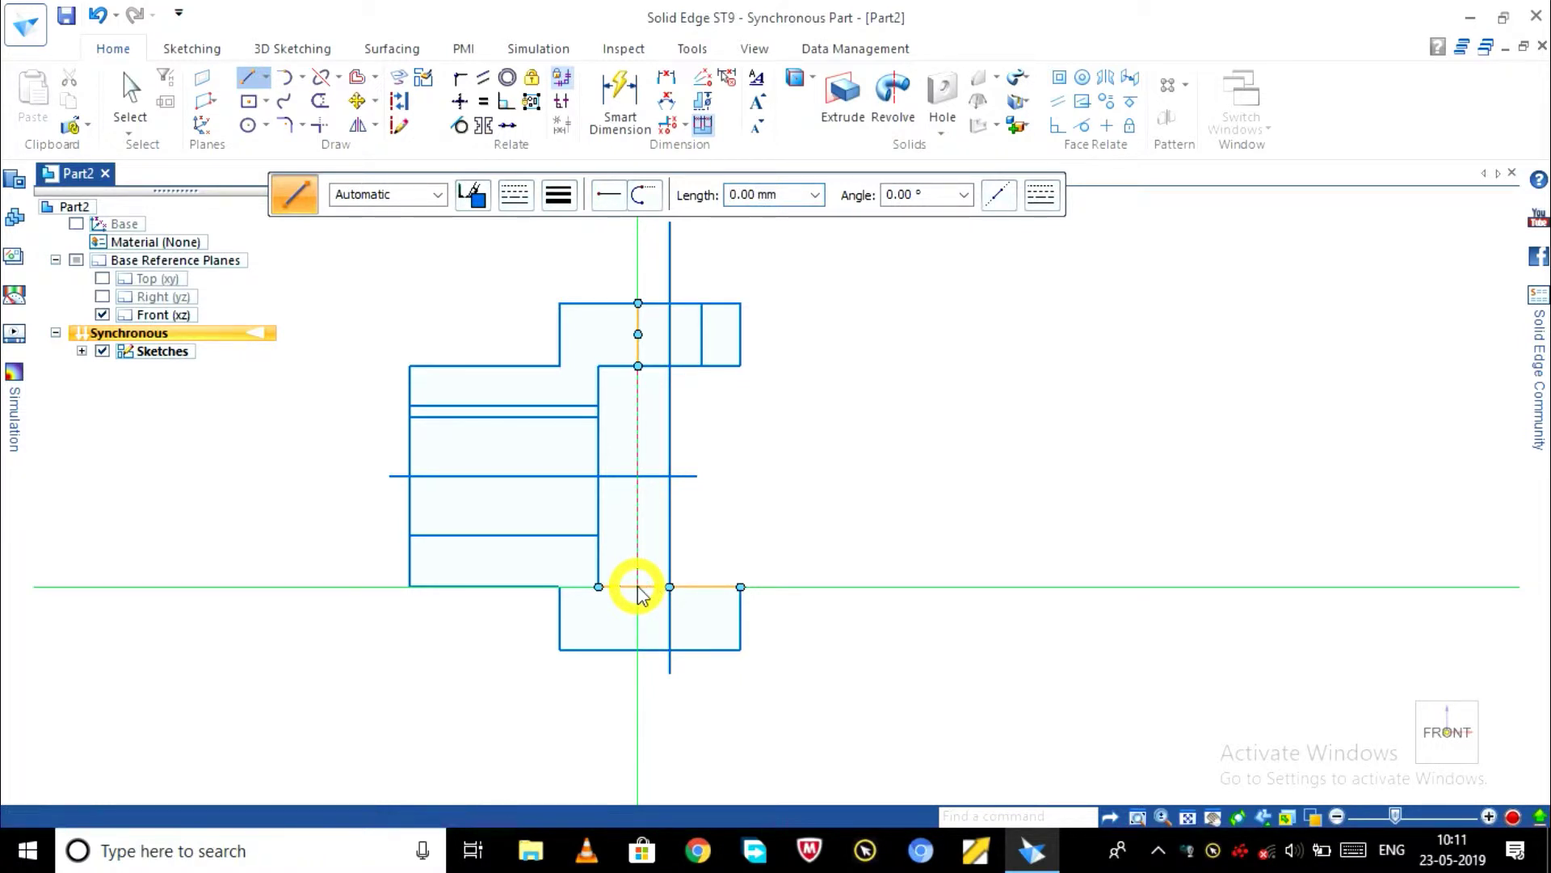
{"action": "left_click", "coordinate": [637, 585]}
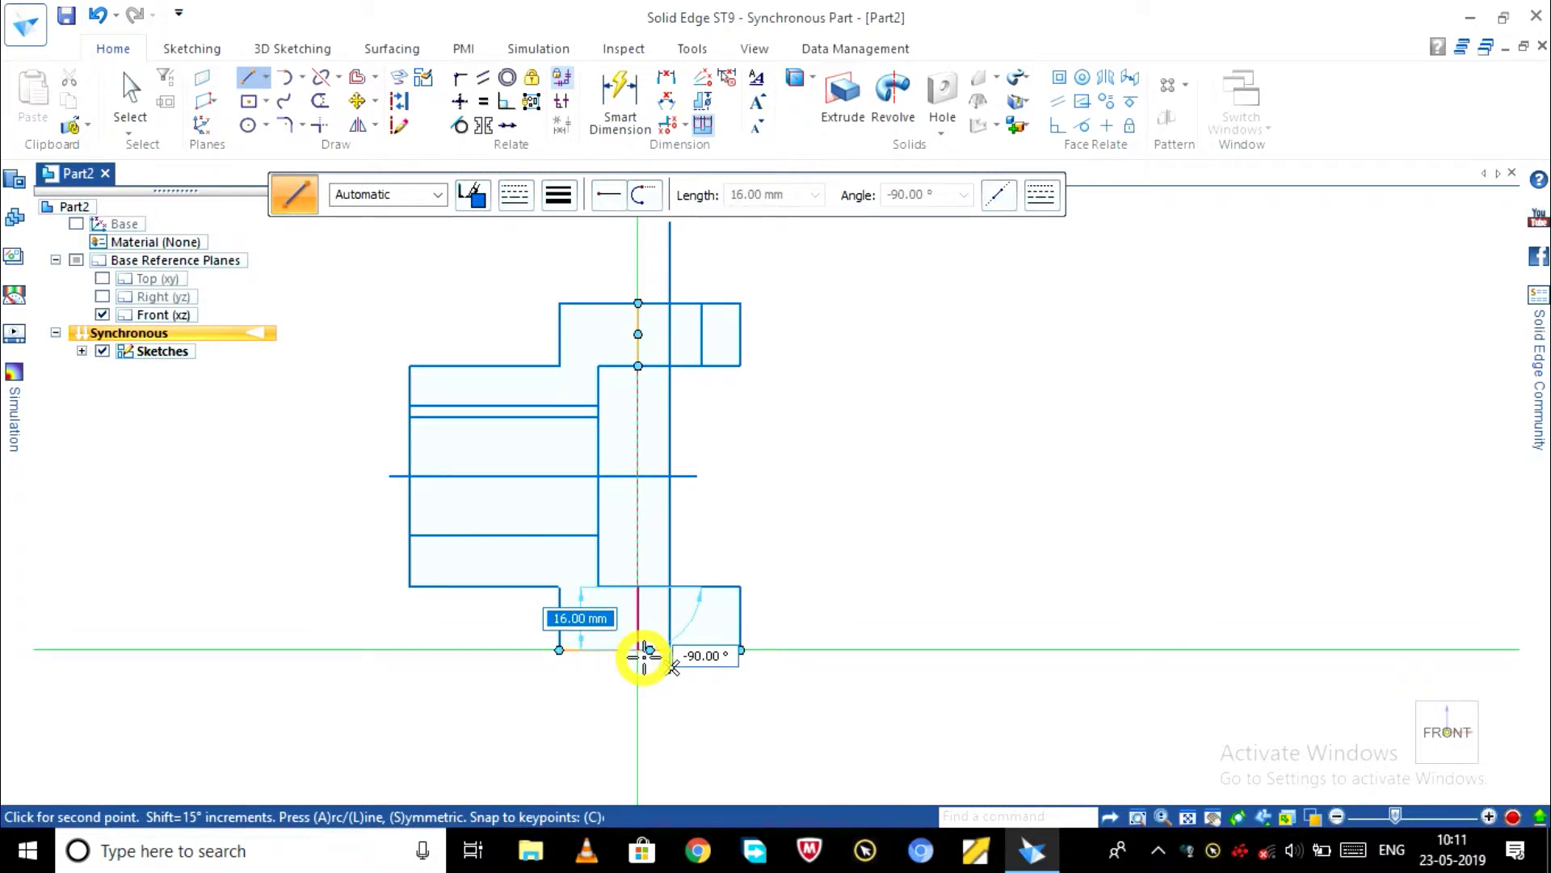
{"action": "type", "text": "16"}
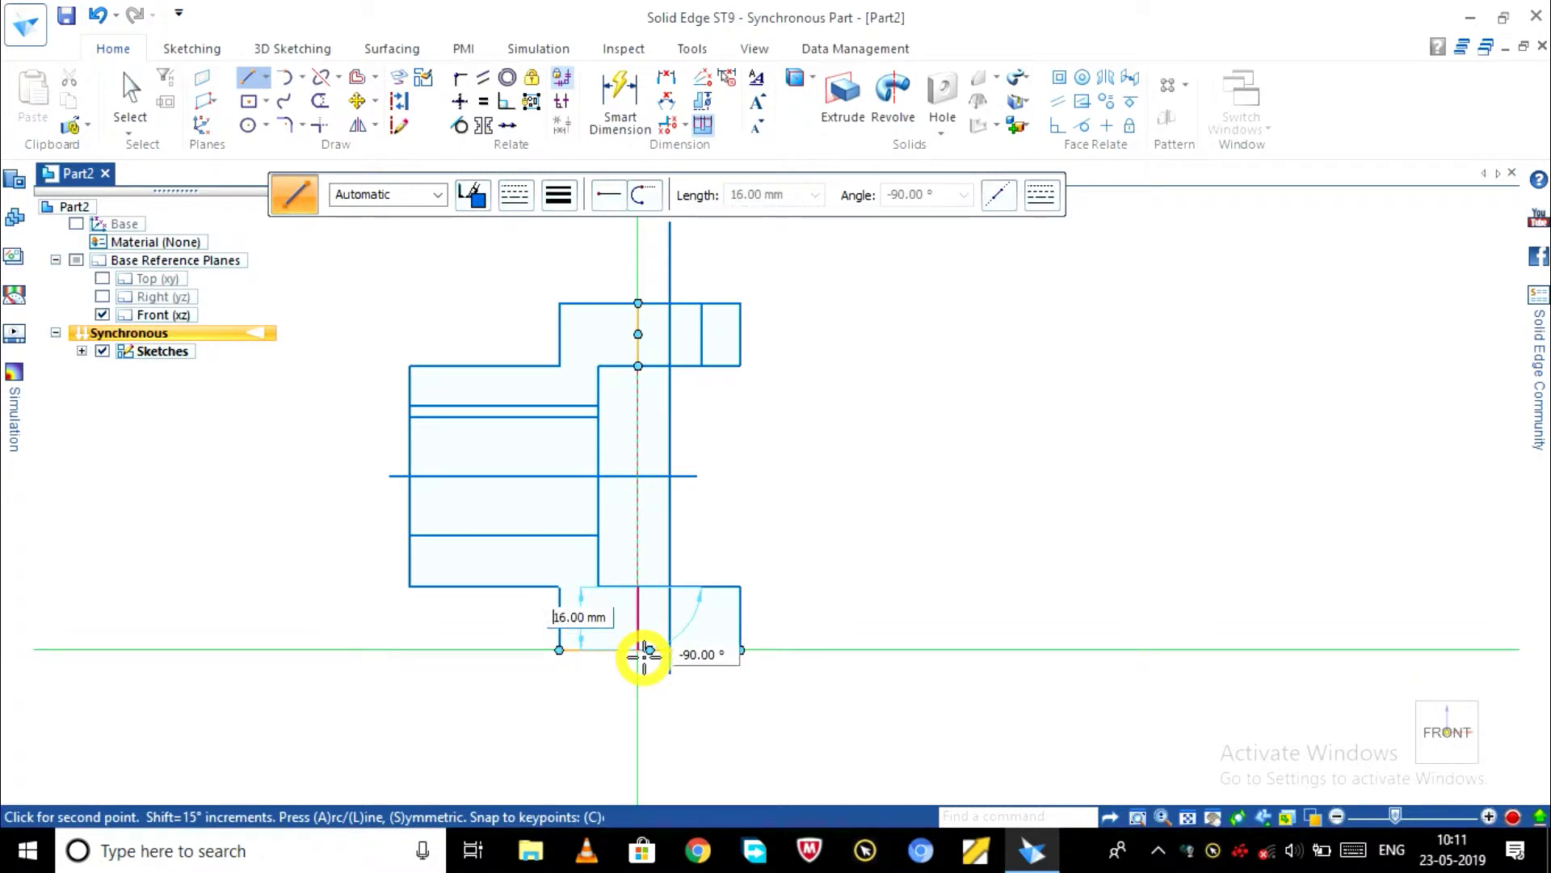
{"action": "key", "text": "Return"}
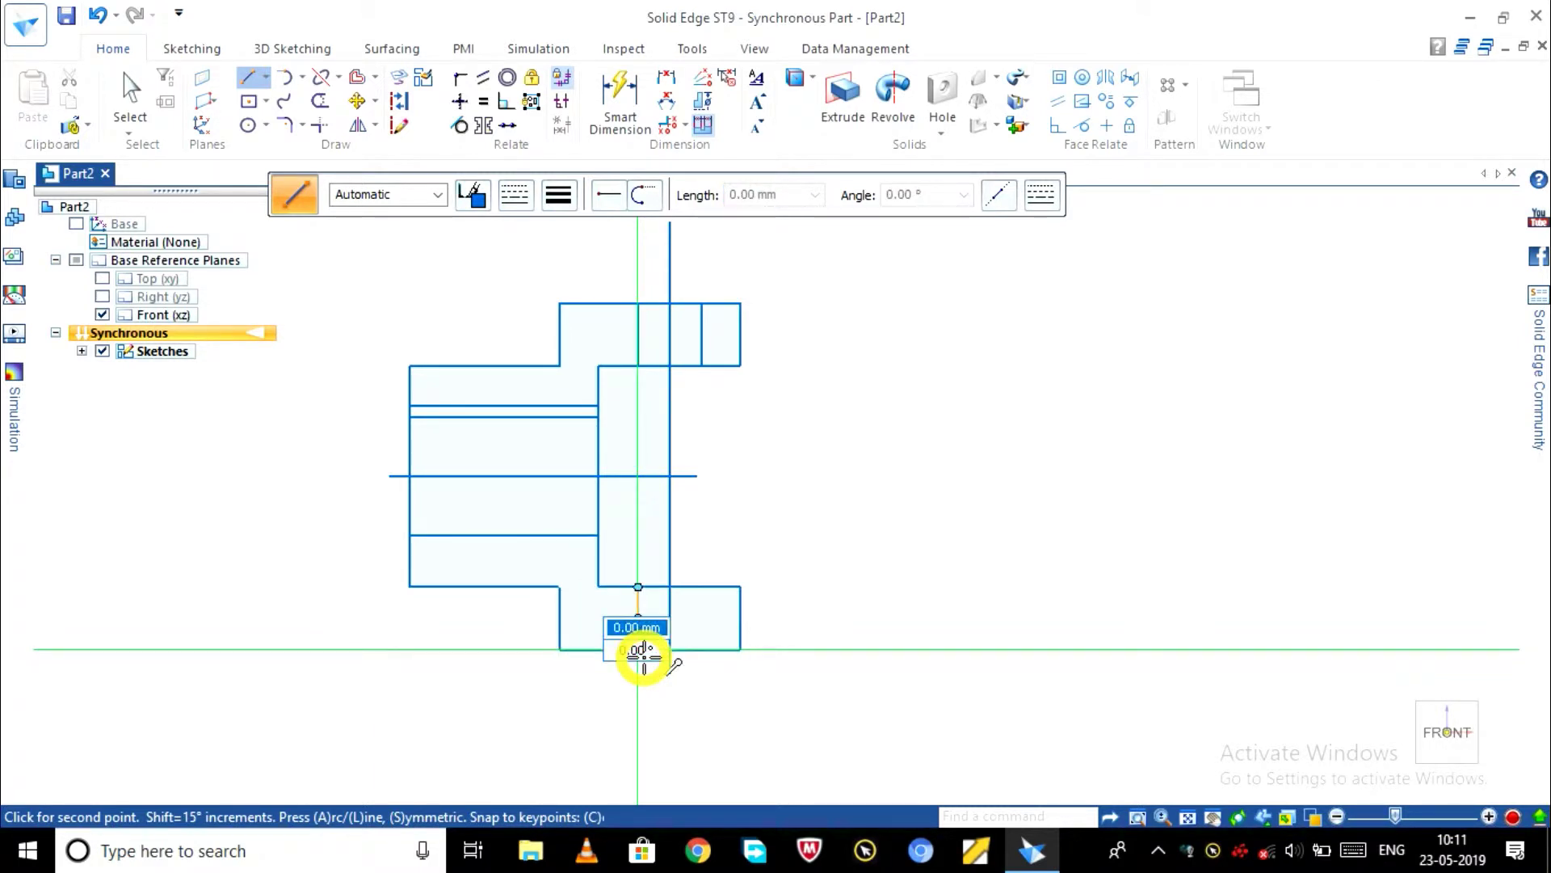
{"action": "key", "text": "Escape"}
{"action": "key", "text": "Escape"}
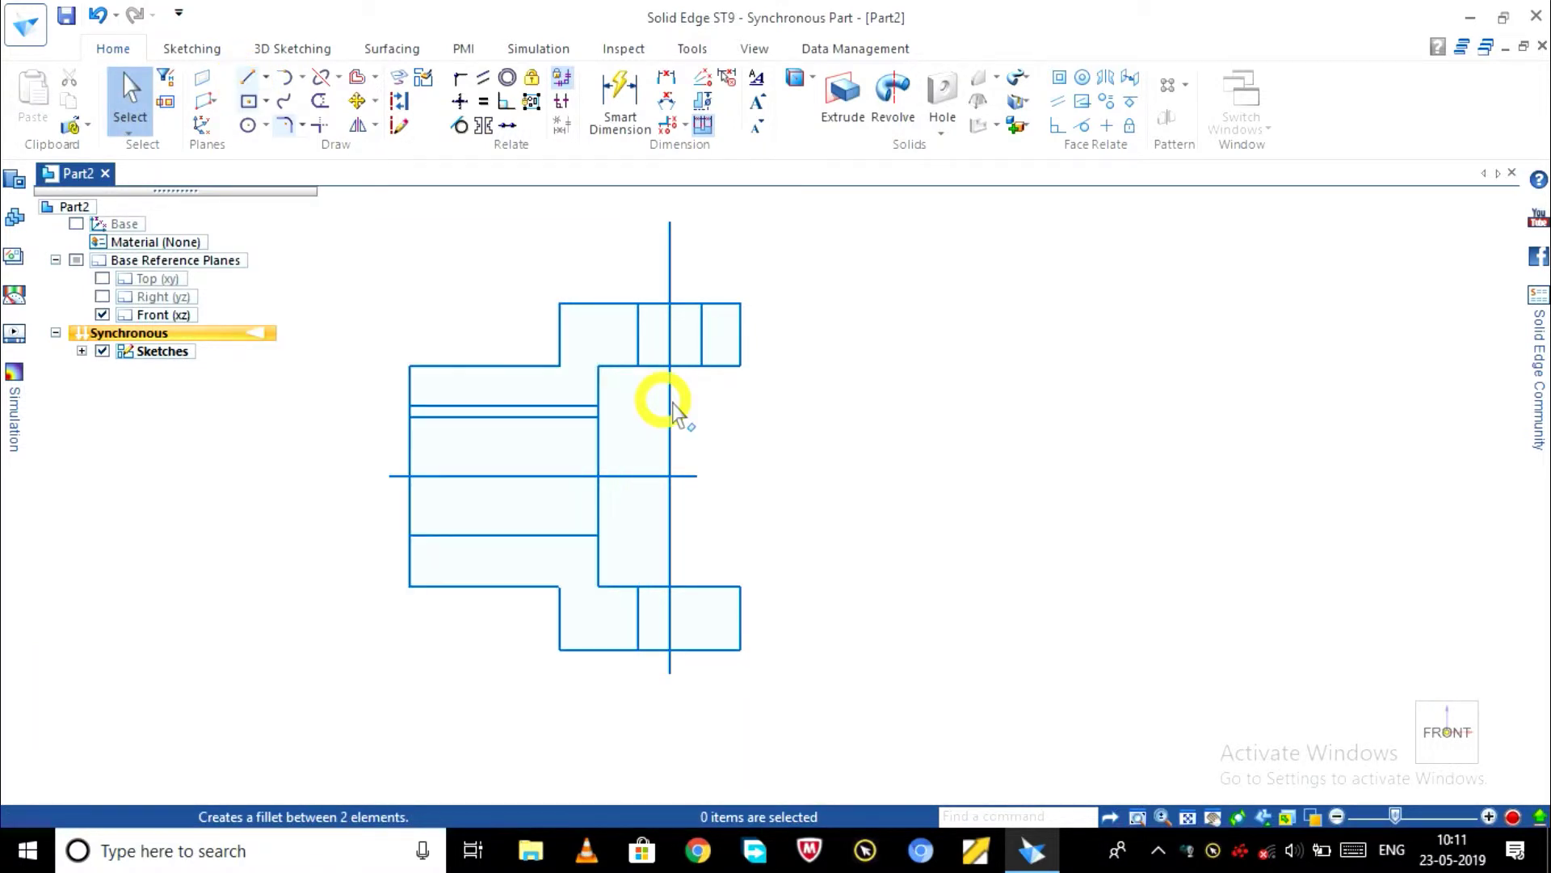
- Draw a 16 mm vertical line at -90° across the lower flange, aligned with the upper flange's right hole line
{"action": "left_click", "coordinate": [250, 77]}
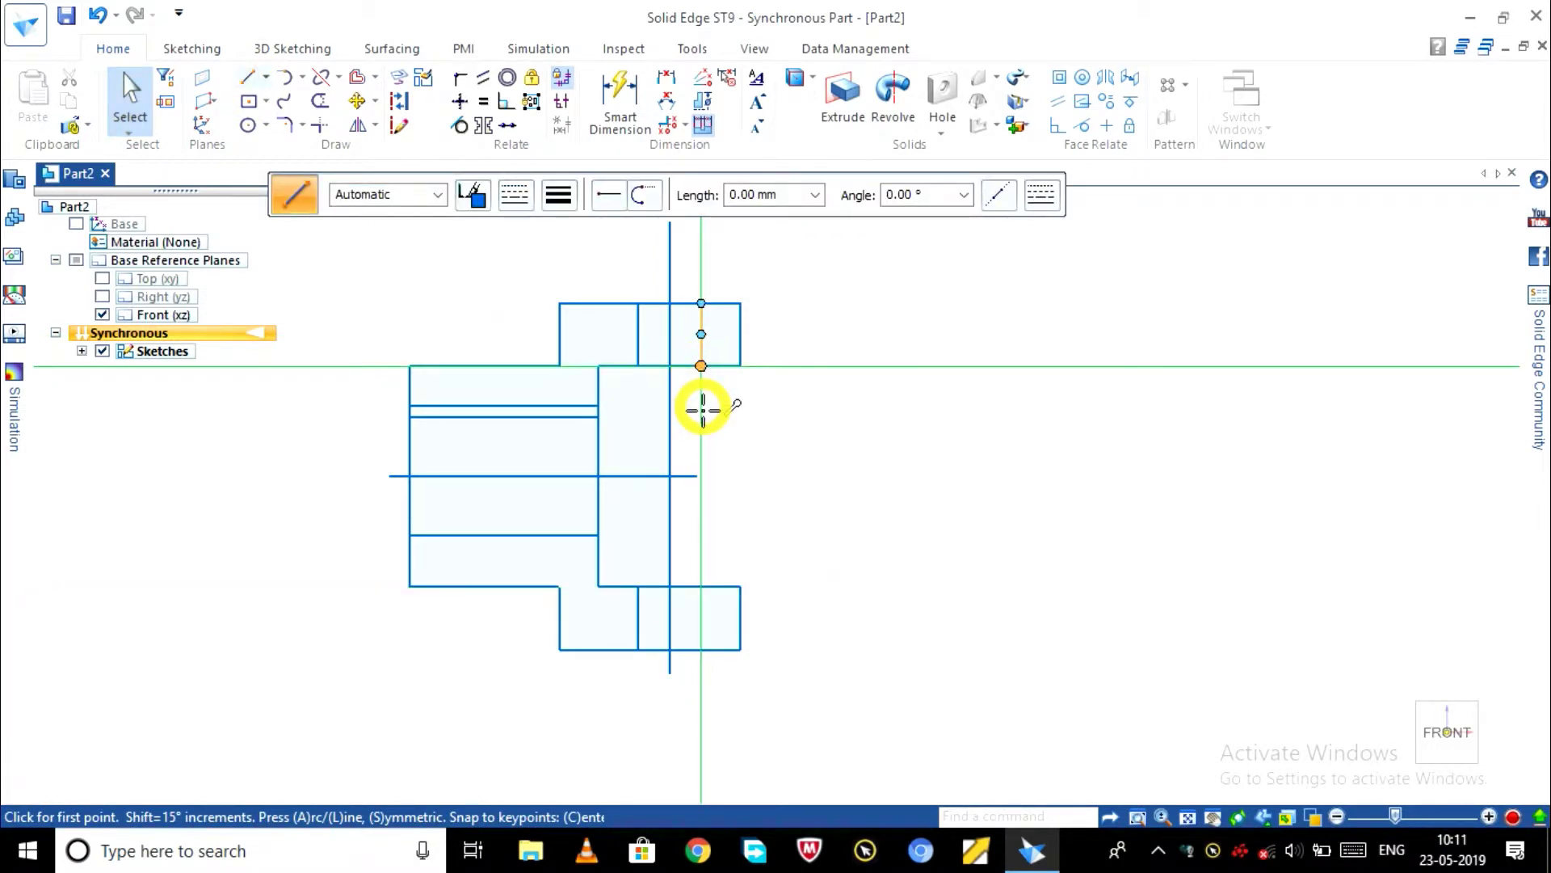
{"action": "left_click", "coordinate": [702, 587]}
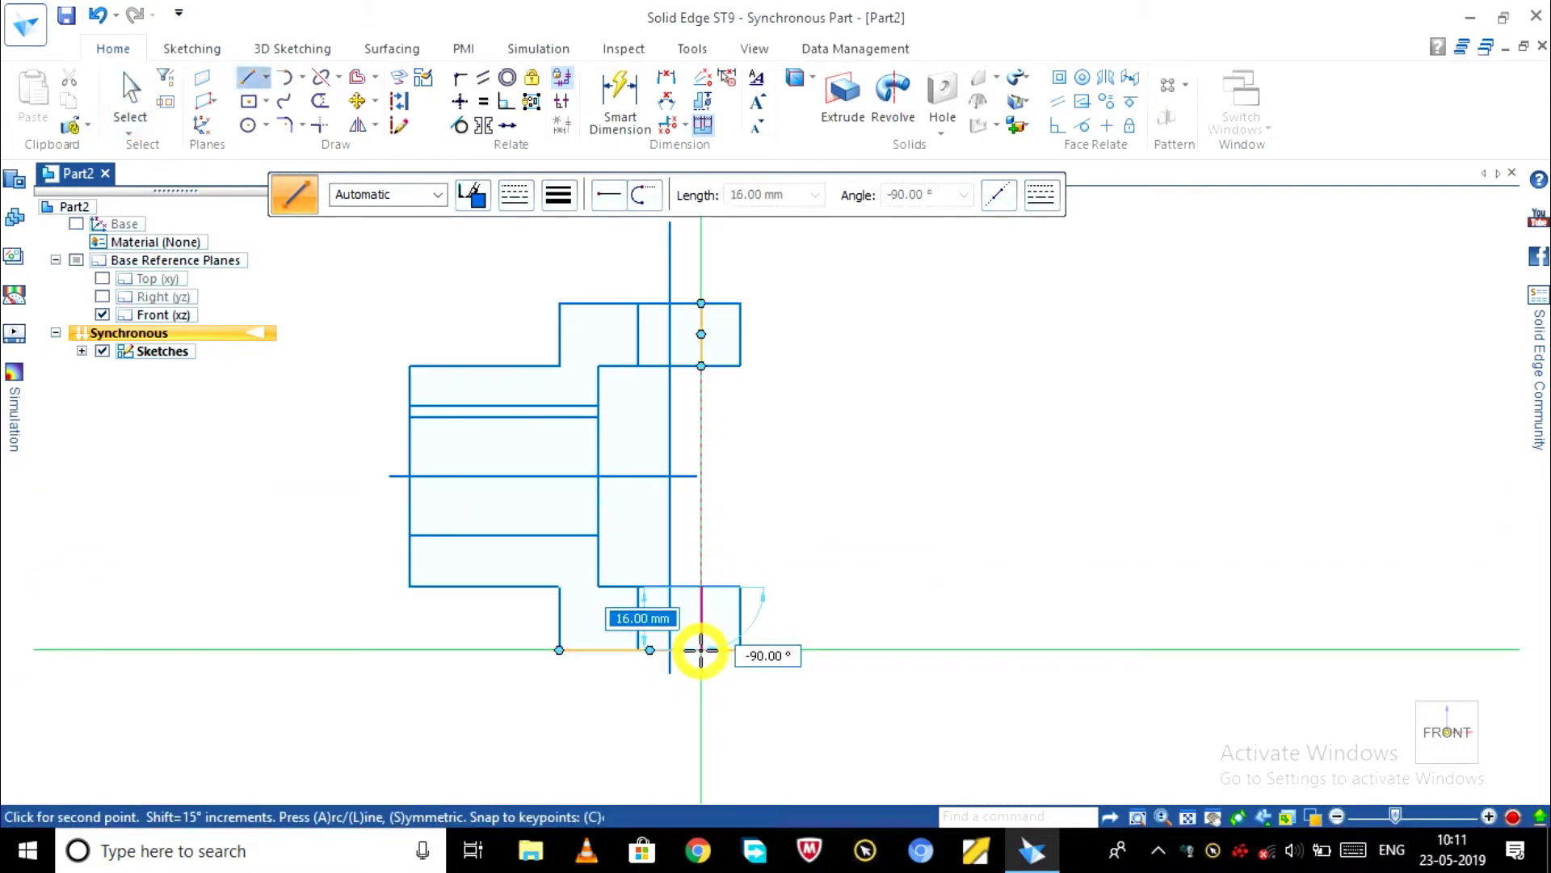
{"action": "left_click", "coordinate": [701, 650]}
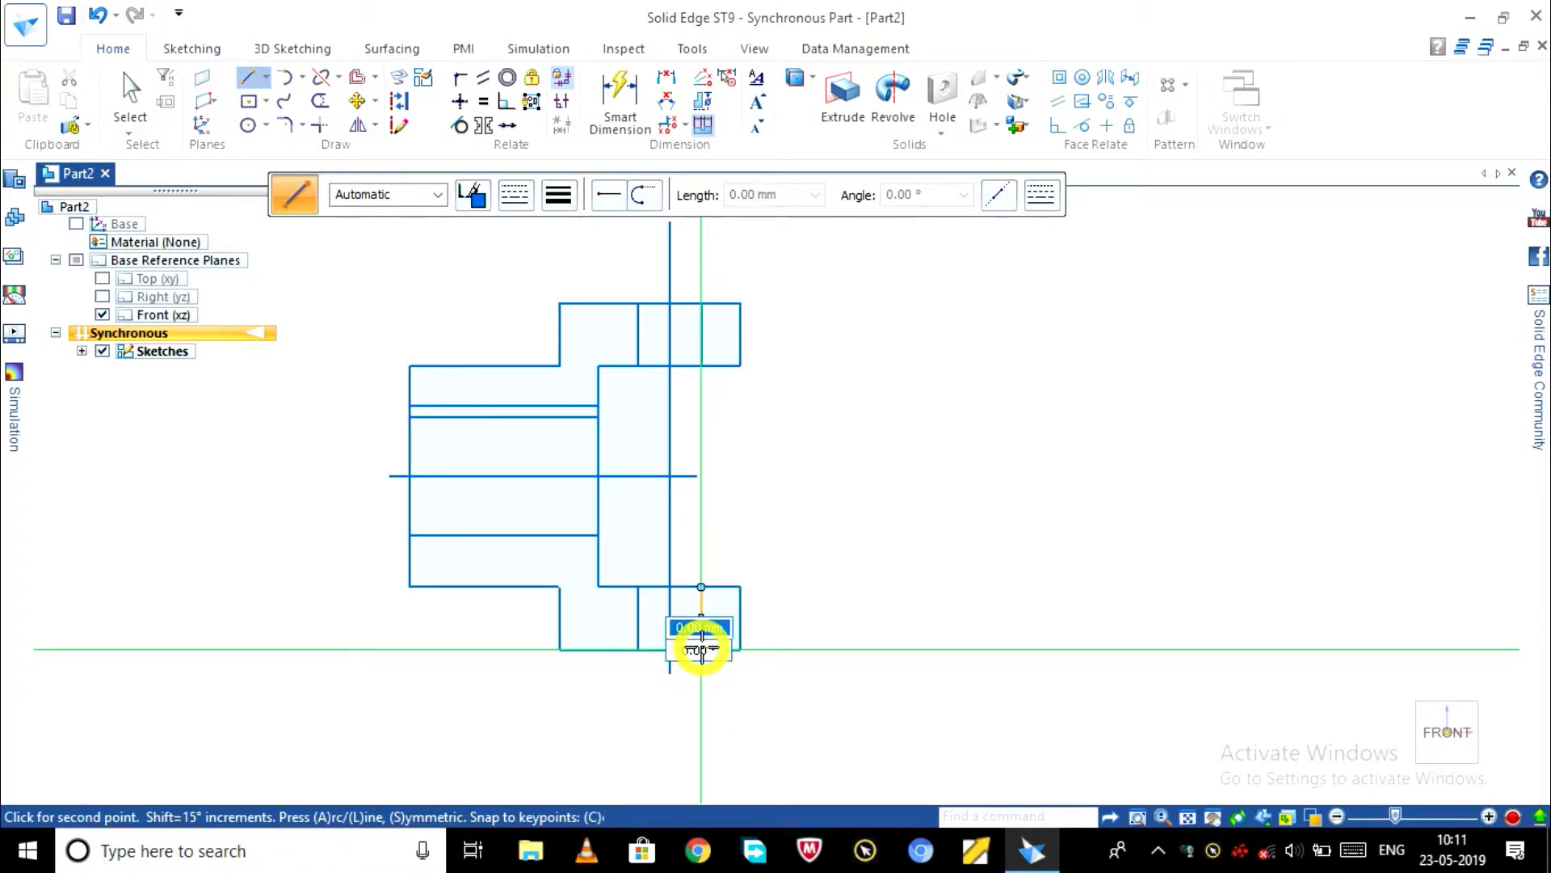
{"action": "key", "text": "Escape"}
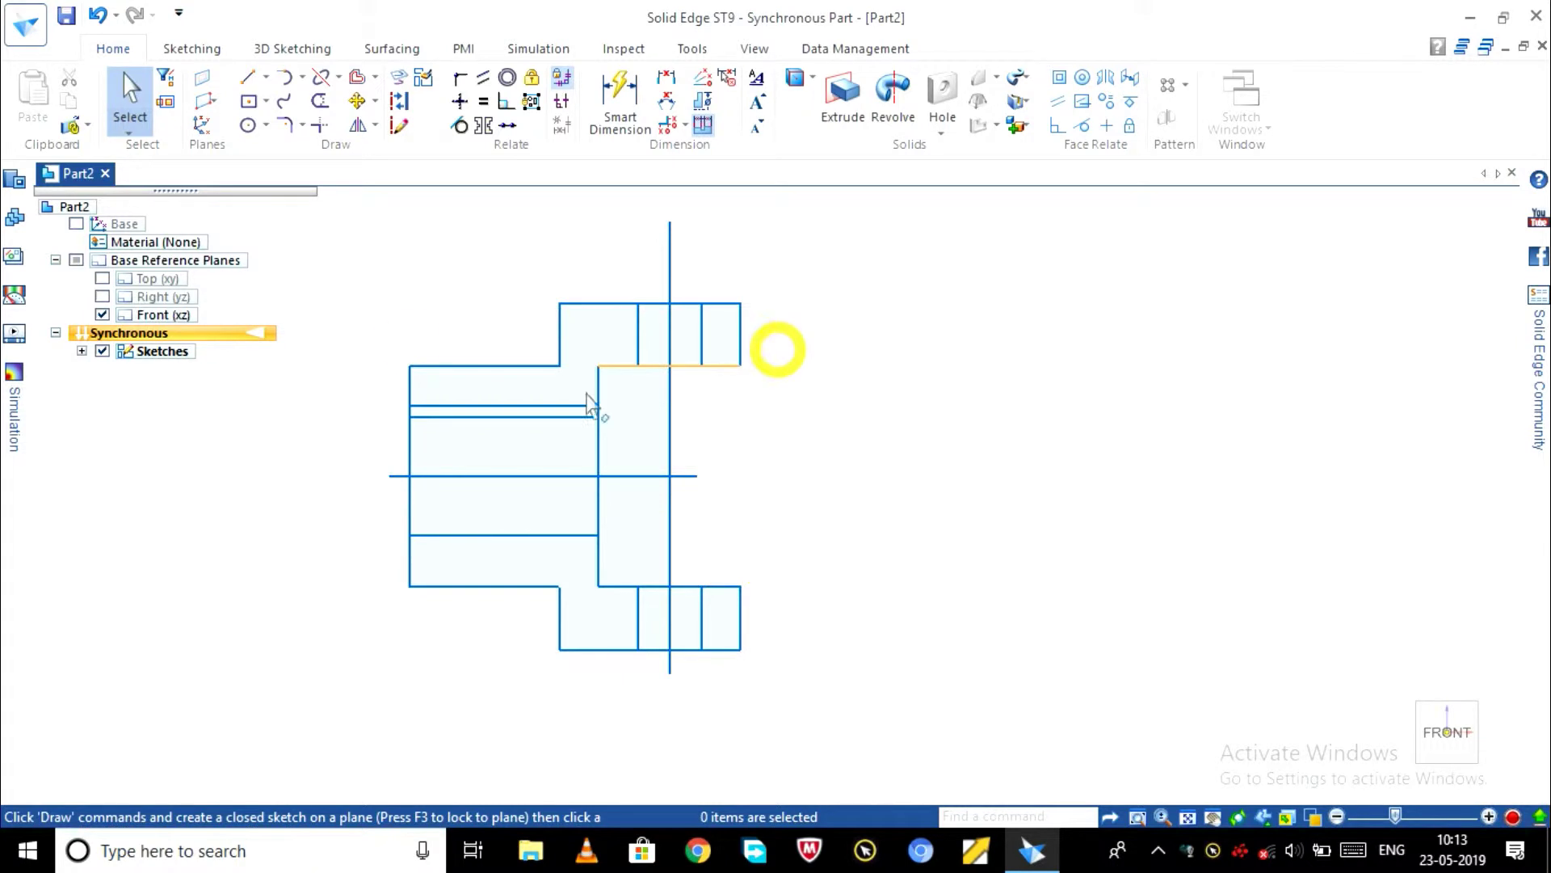
- Draw a separate 56 mm vertical line at -90° to the right of the profile, starting level with the upper flange's lower edge
{"action": "left_click", "coordinate": [251, 82]}
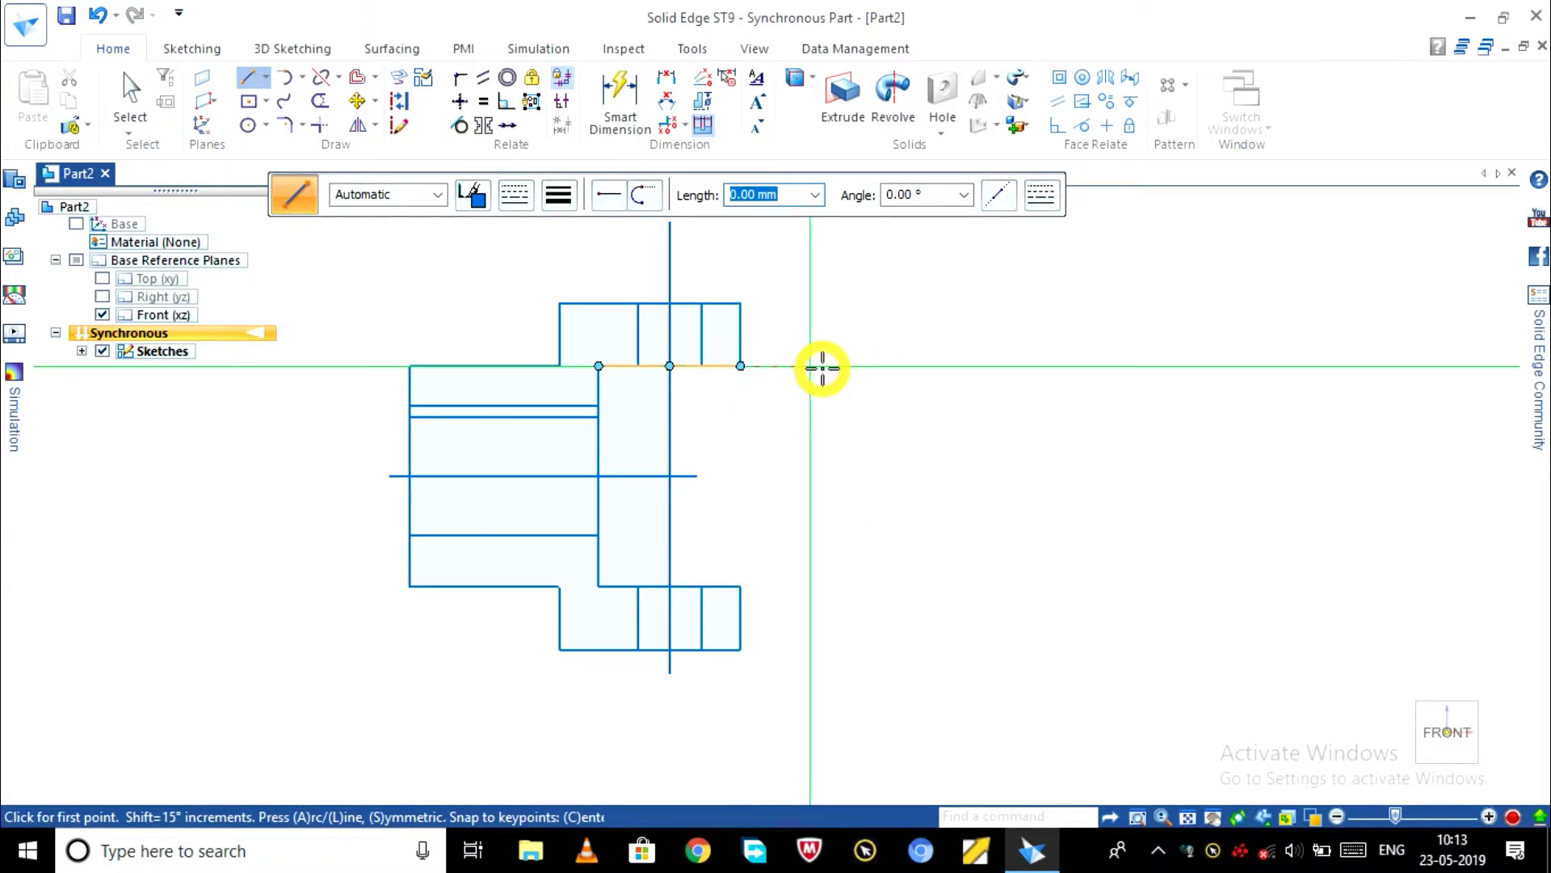
{"action": "left_click", "coordinate": [835, 368]}
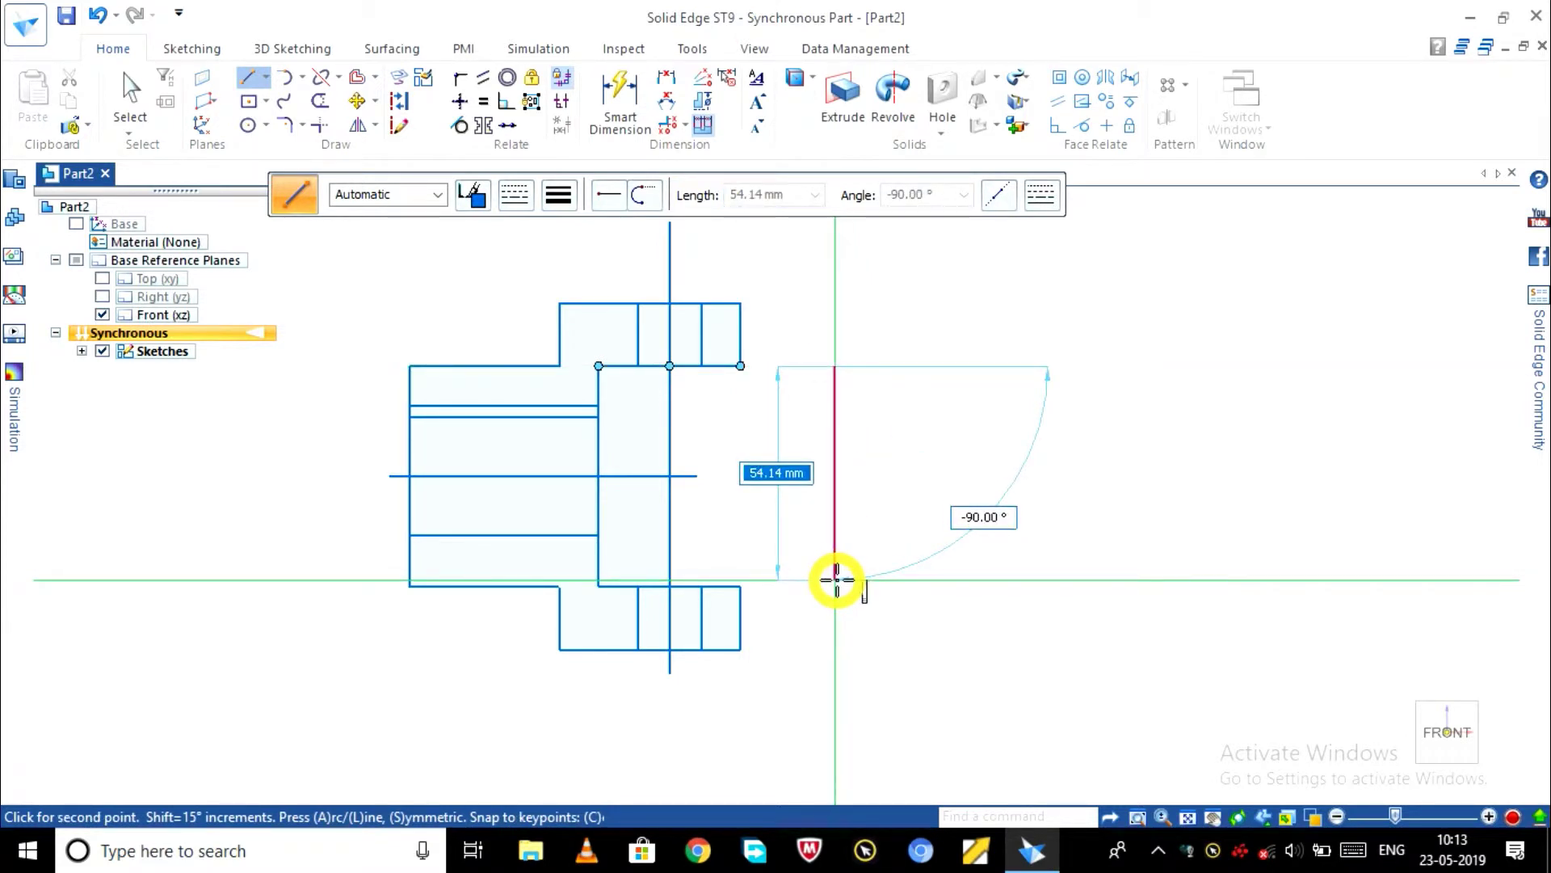
{"action": "type", "text": "56"}
{"action": "key", "text": "Tab"}
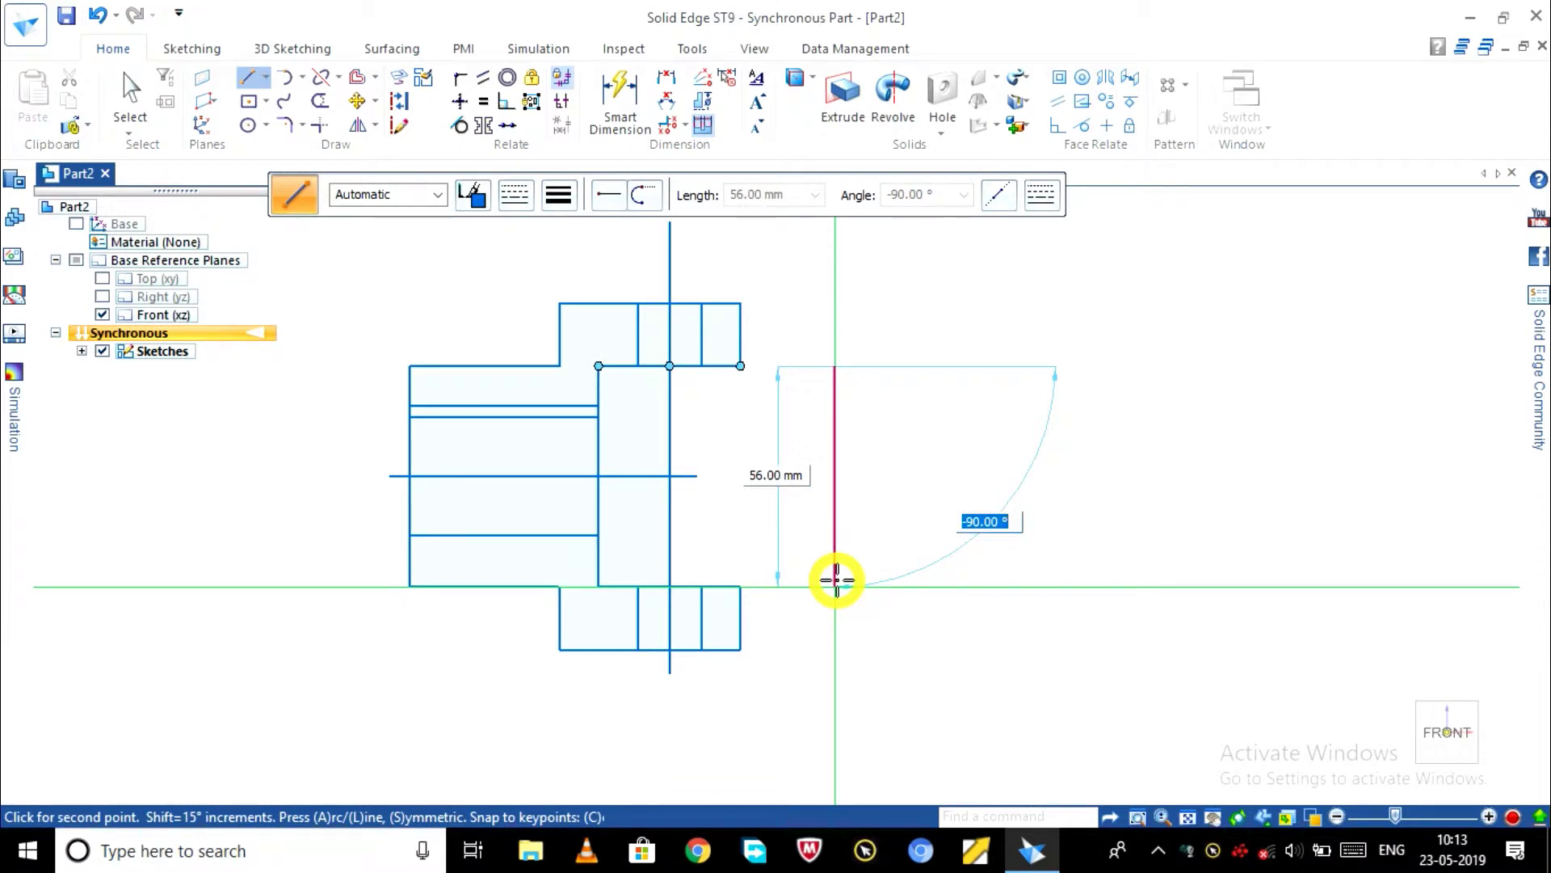
{"action": "left_click", "coordinate": [837, 579]}
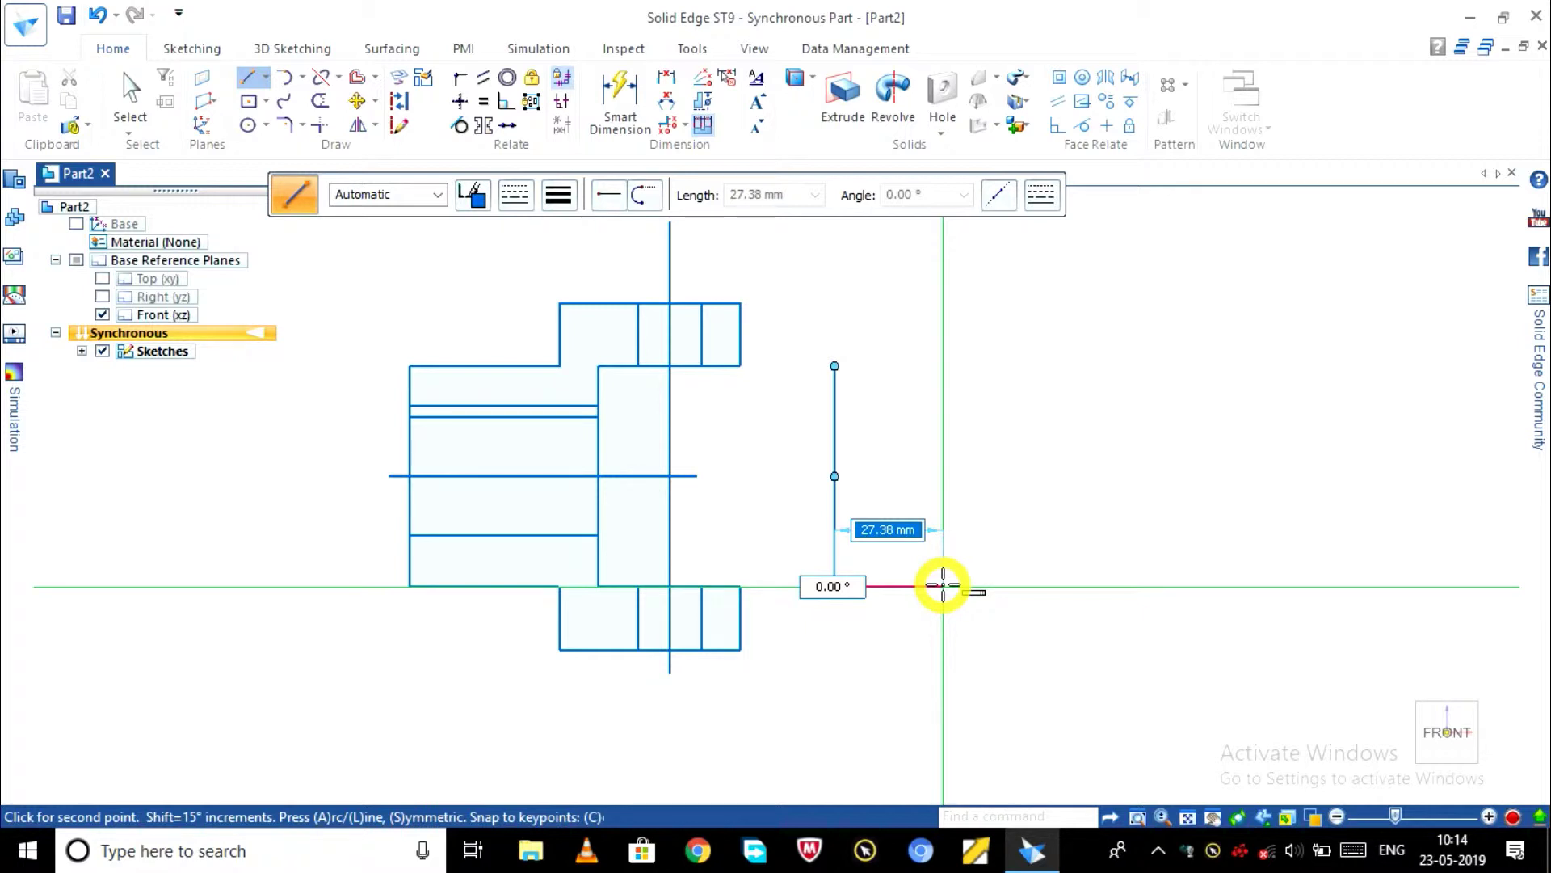
- Continue from the 56 mm line's lower end with two horizontal segments at 0°, 10 mm and 16 mm long
{"action": "type", "text": "10"}
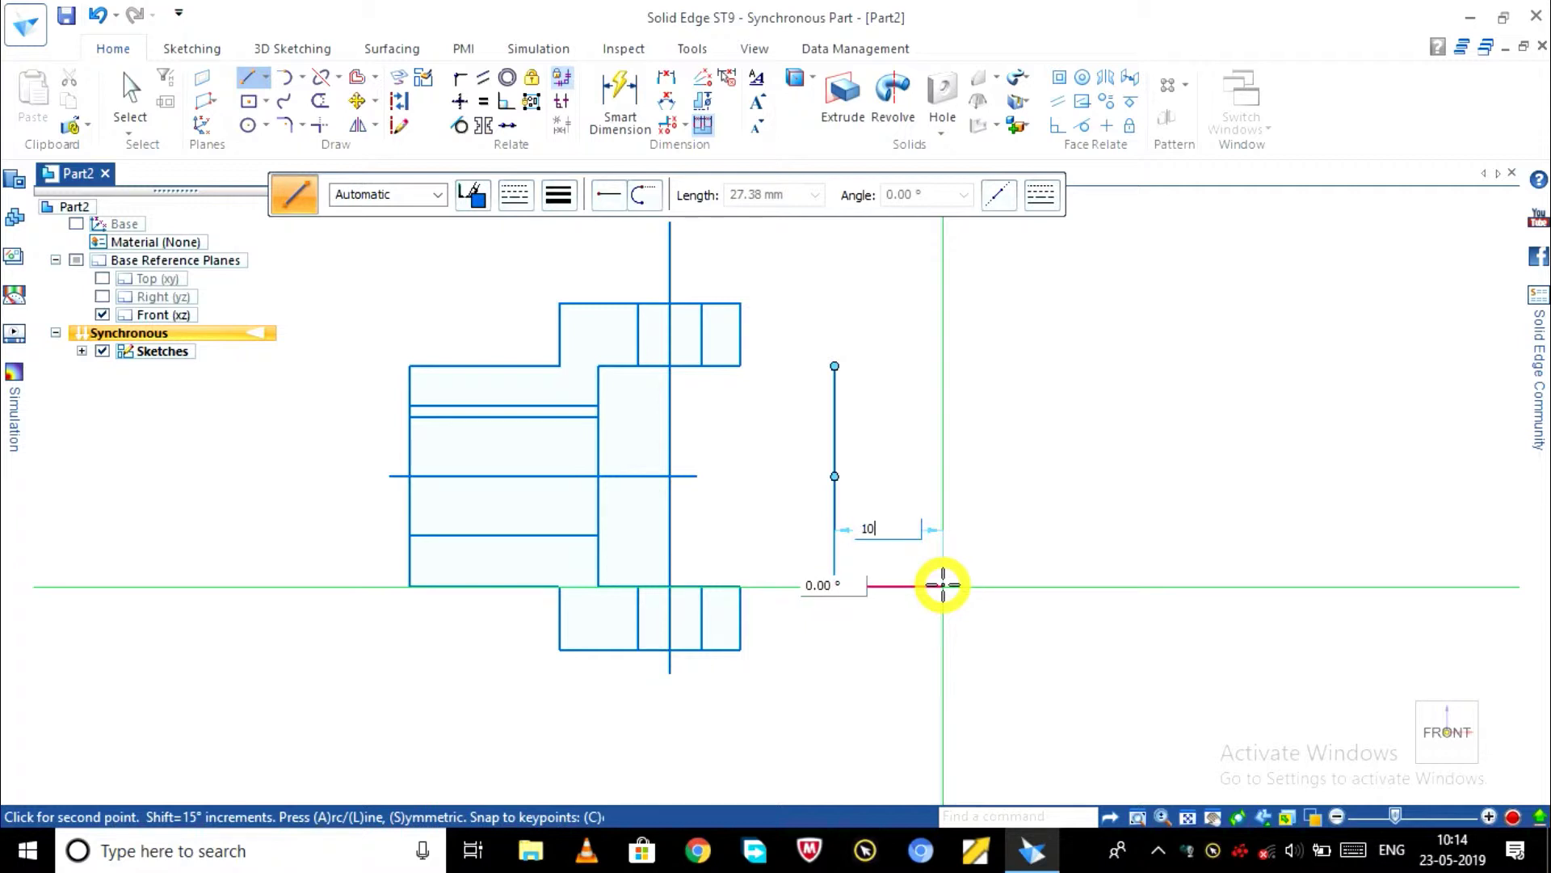
{"action": "key", "text": "Tab"}
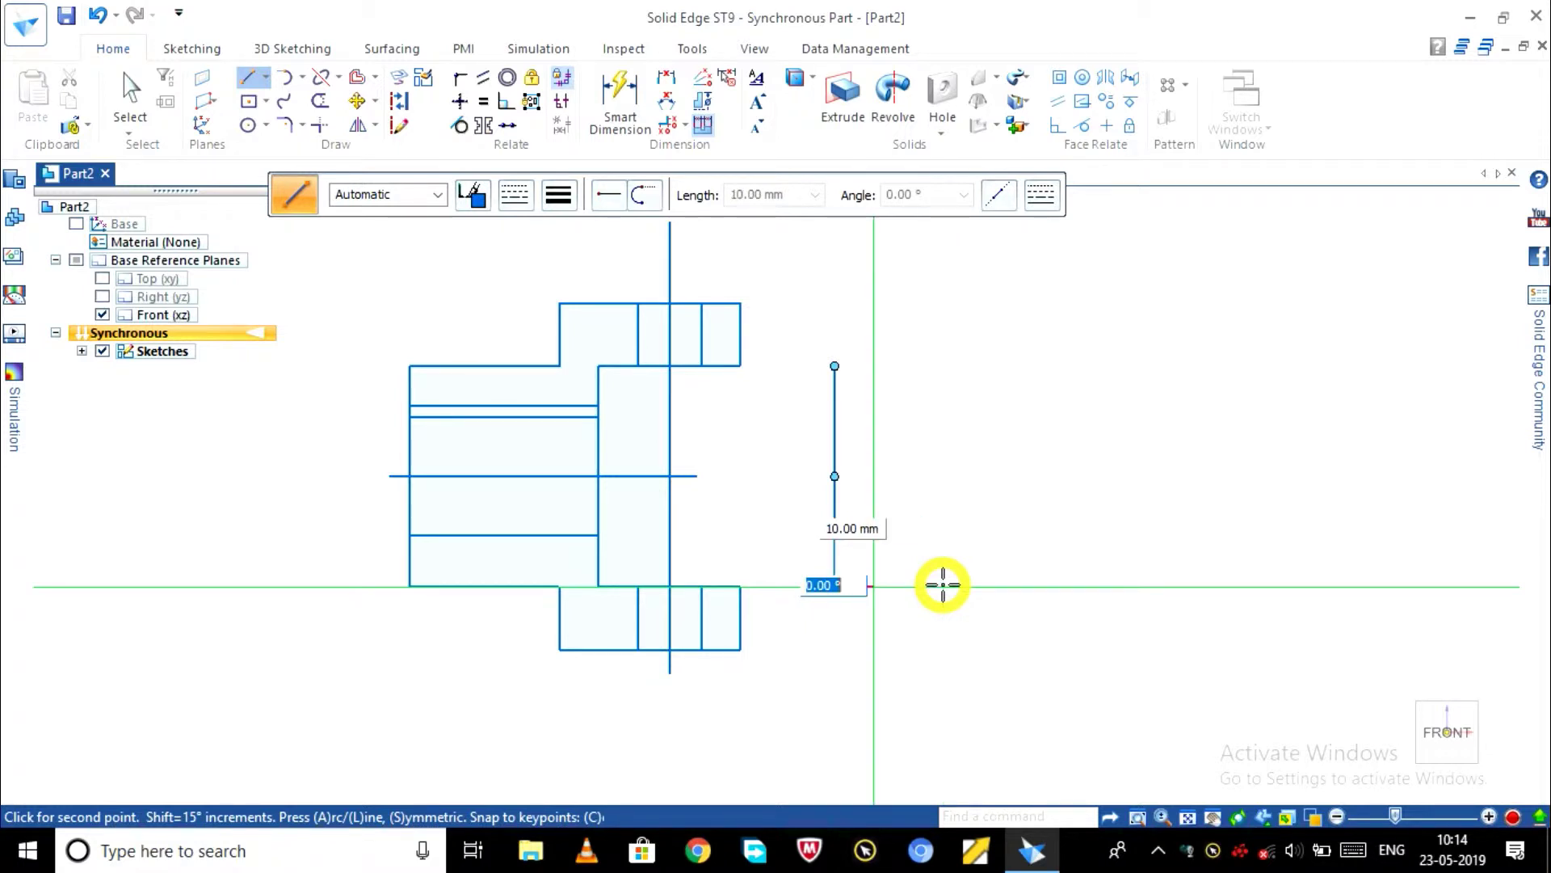
{"action": "key", "text": "Return"}
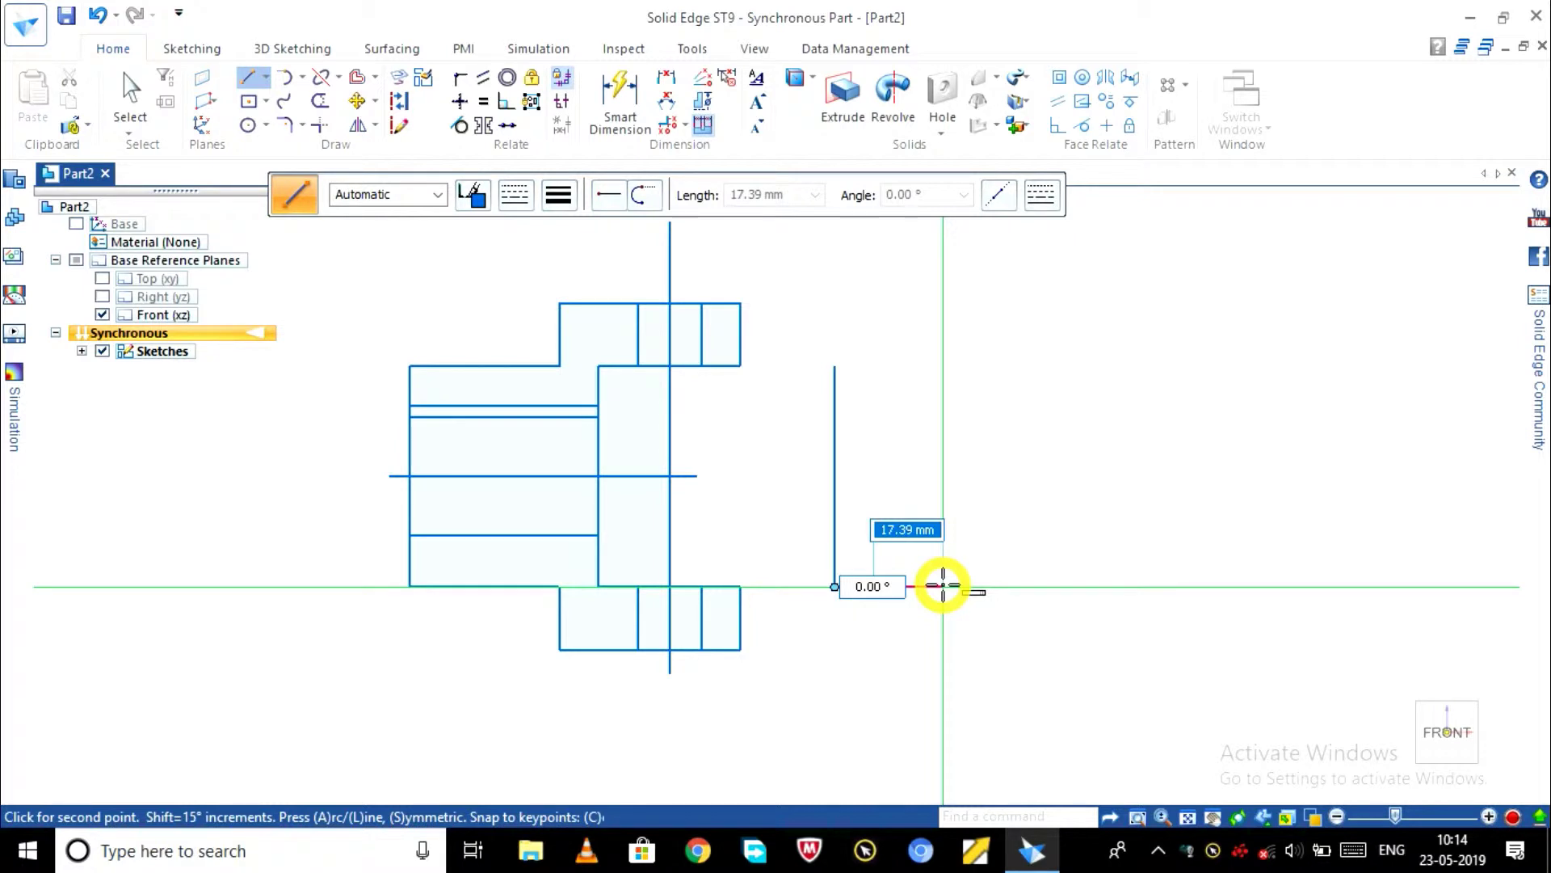
{"action": "type", "text": "16"}
{"action": "key", "text": "Tab"}
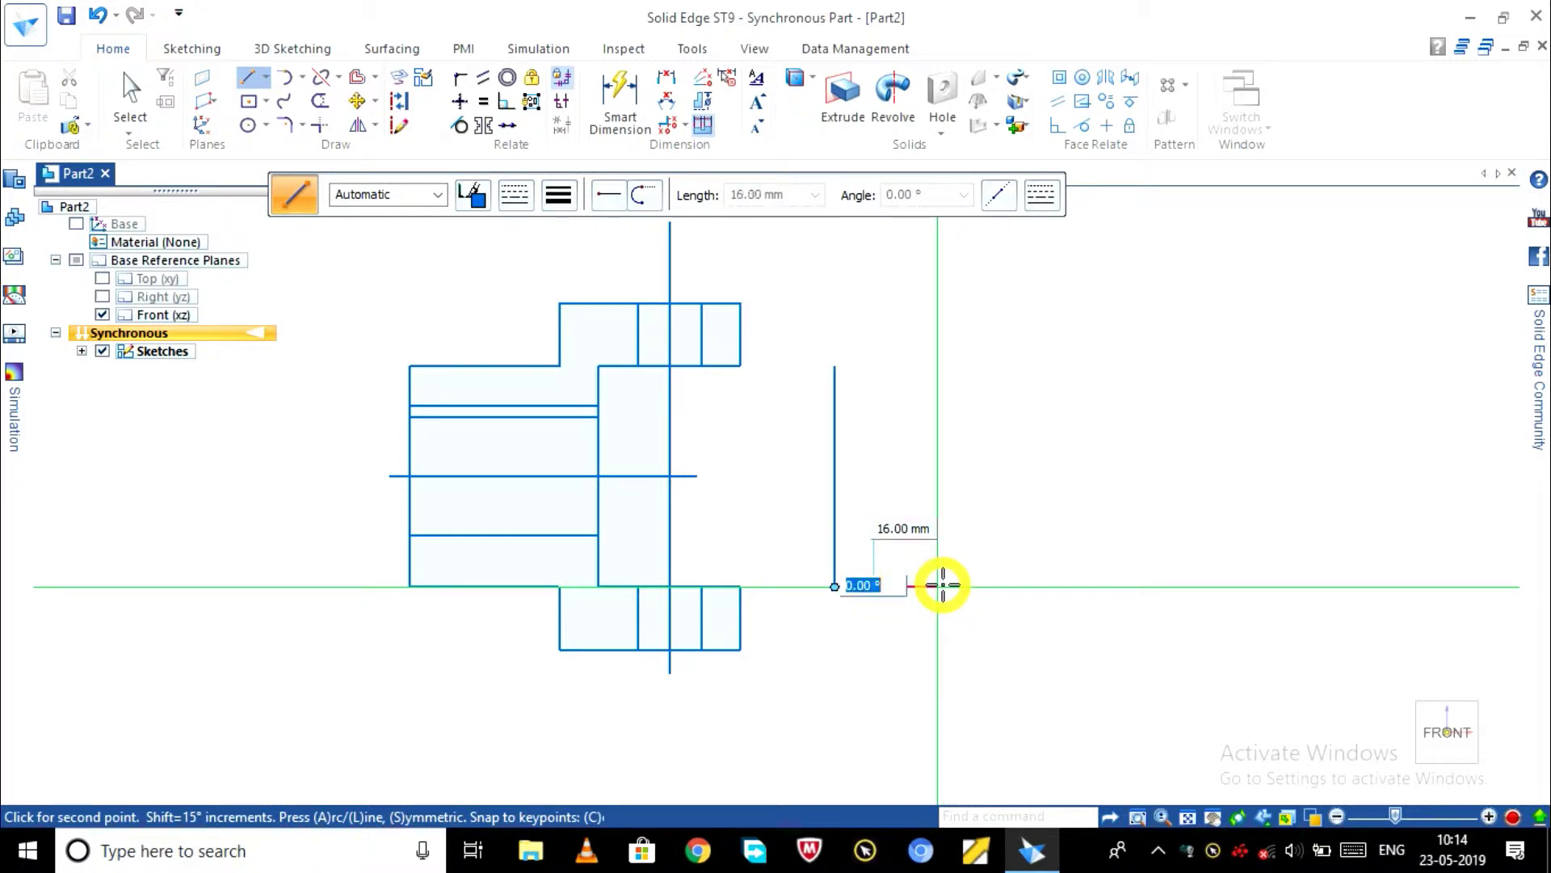
{"action": "key", "text": "Return"}
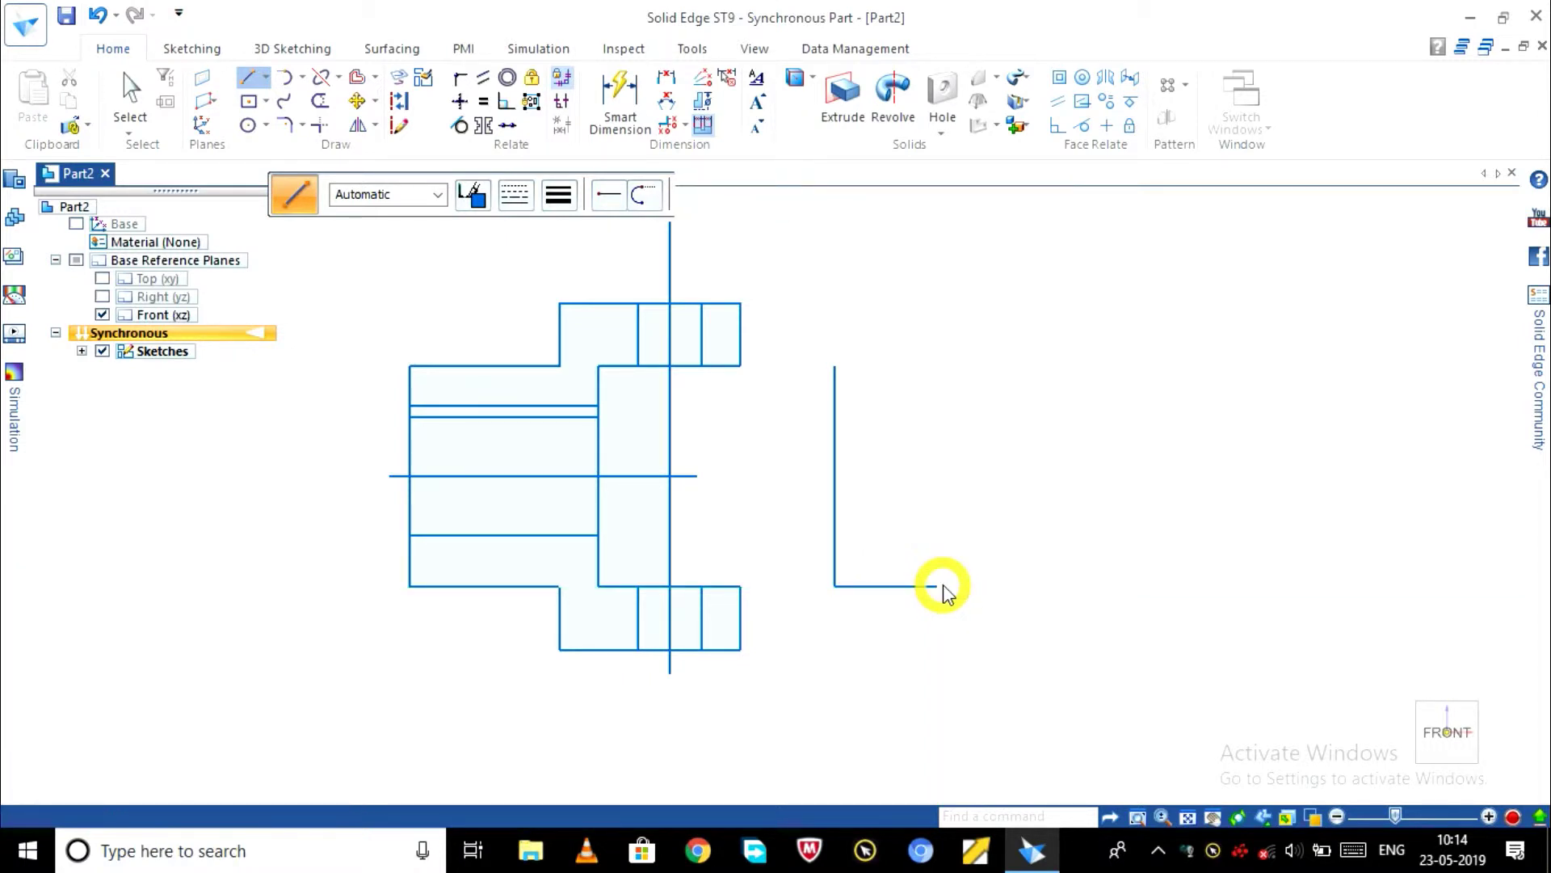
{"action": "key", "text": "Escape"}
- Draw an 18 mm horizontal line at 0° from the midpoint of the 16 mm segment
{"action": "scroll", "coordinate": [821, 641], "scroll_direction": "up", "scroll_amount": 2}
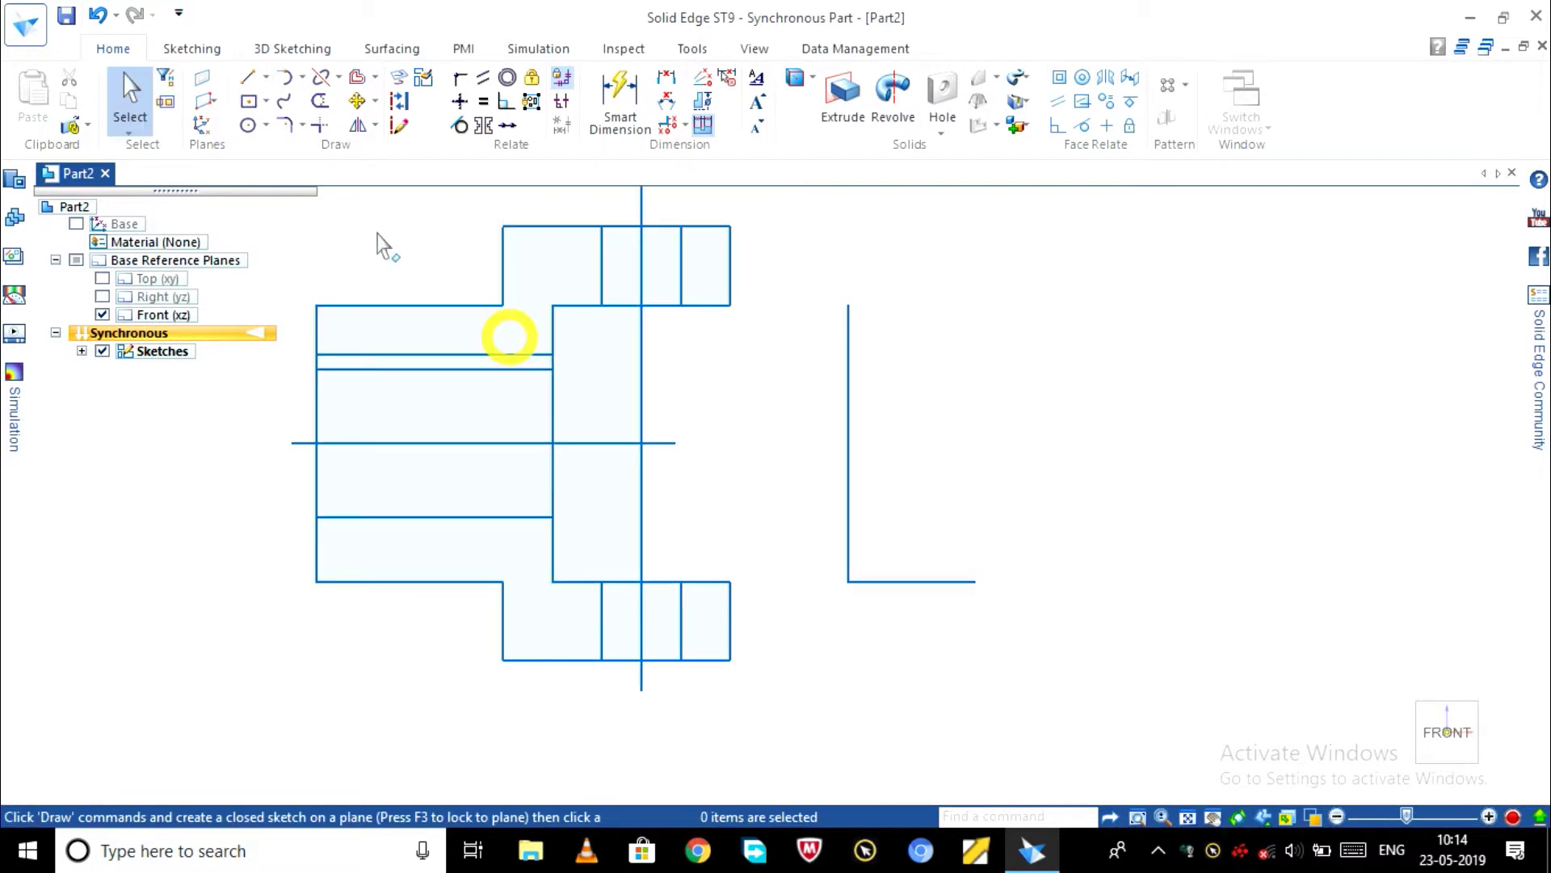
{"action": "left_click", "coordinate": [247, 77]}
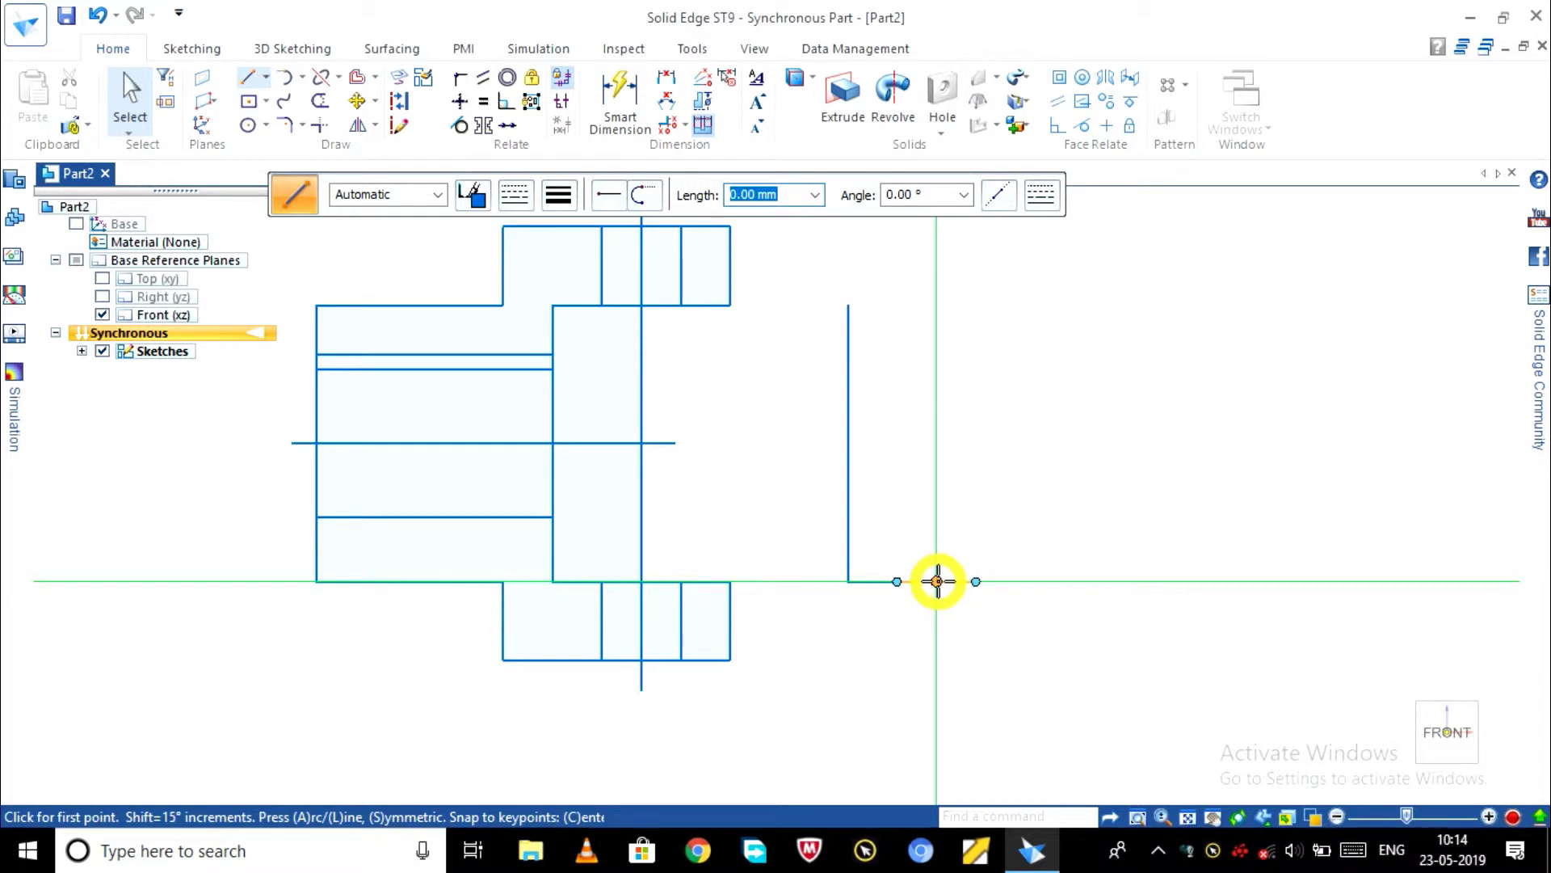
{"action": "left_click", "coordinate": [938, 581]}
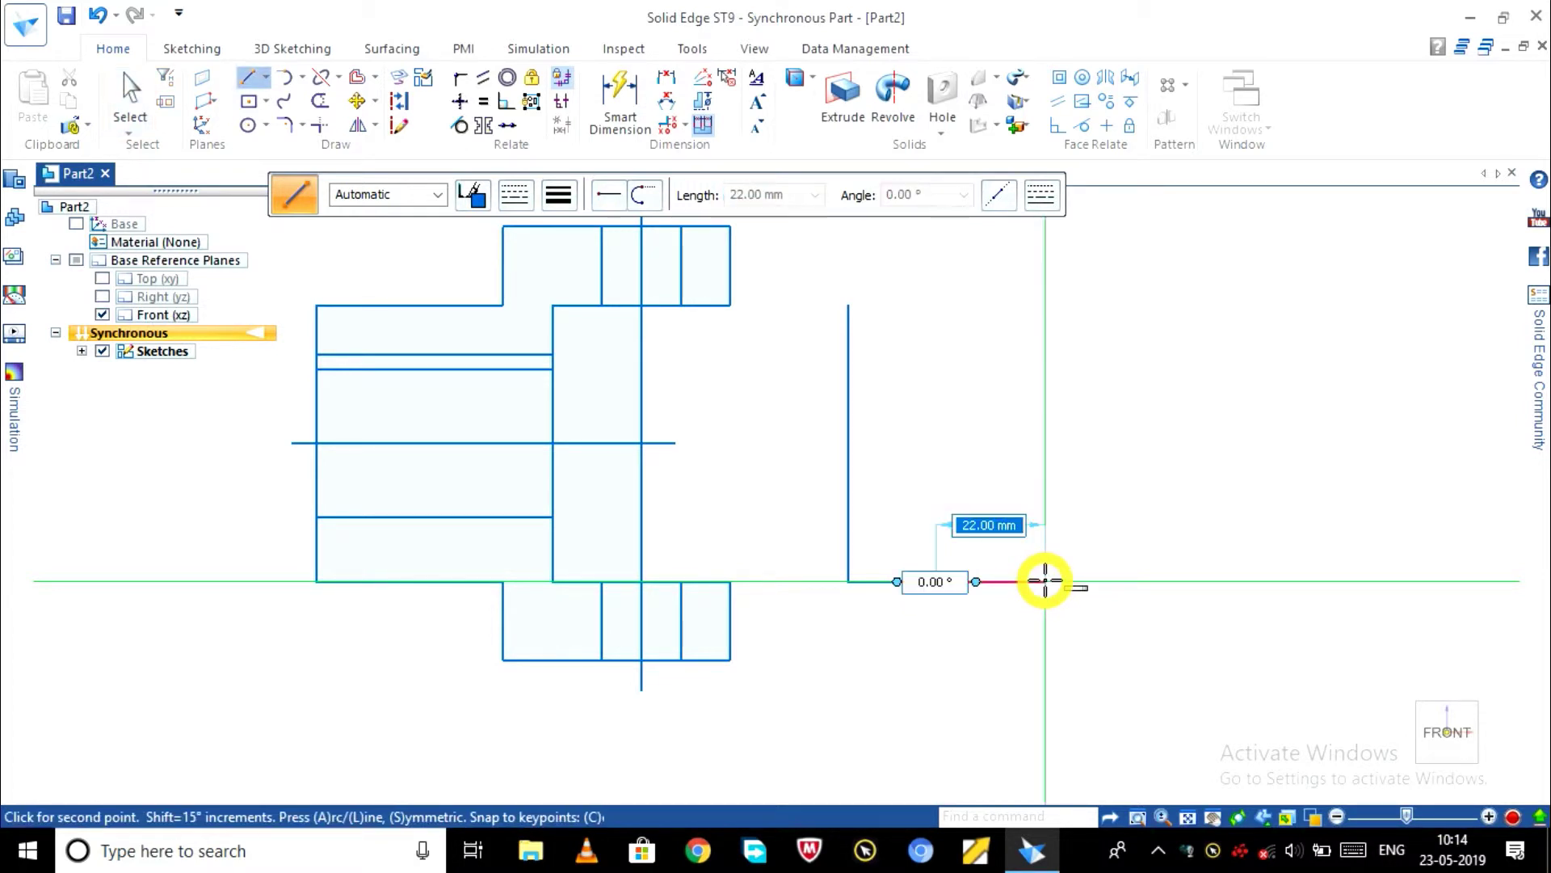
{"action": "type", "text": "18"}
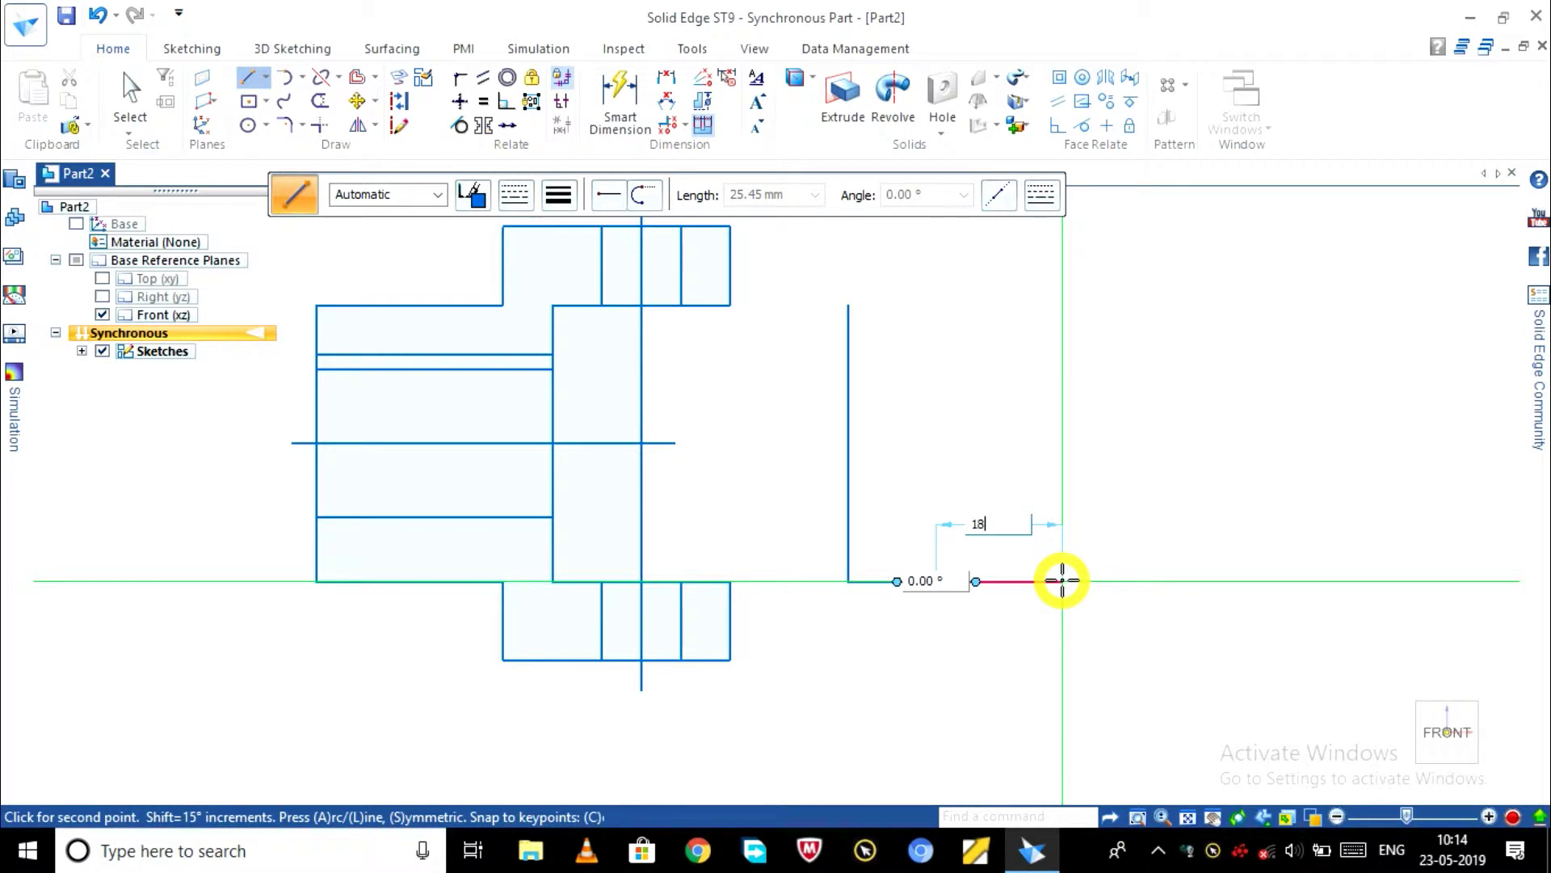
{"action": "key", "text": "Tab"}
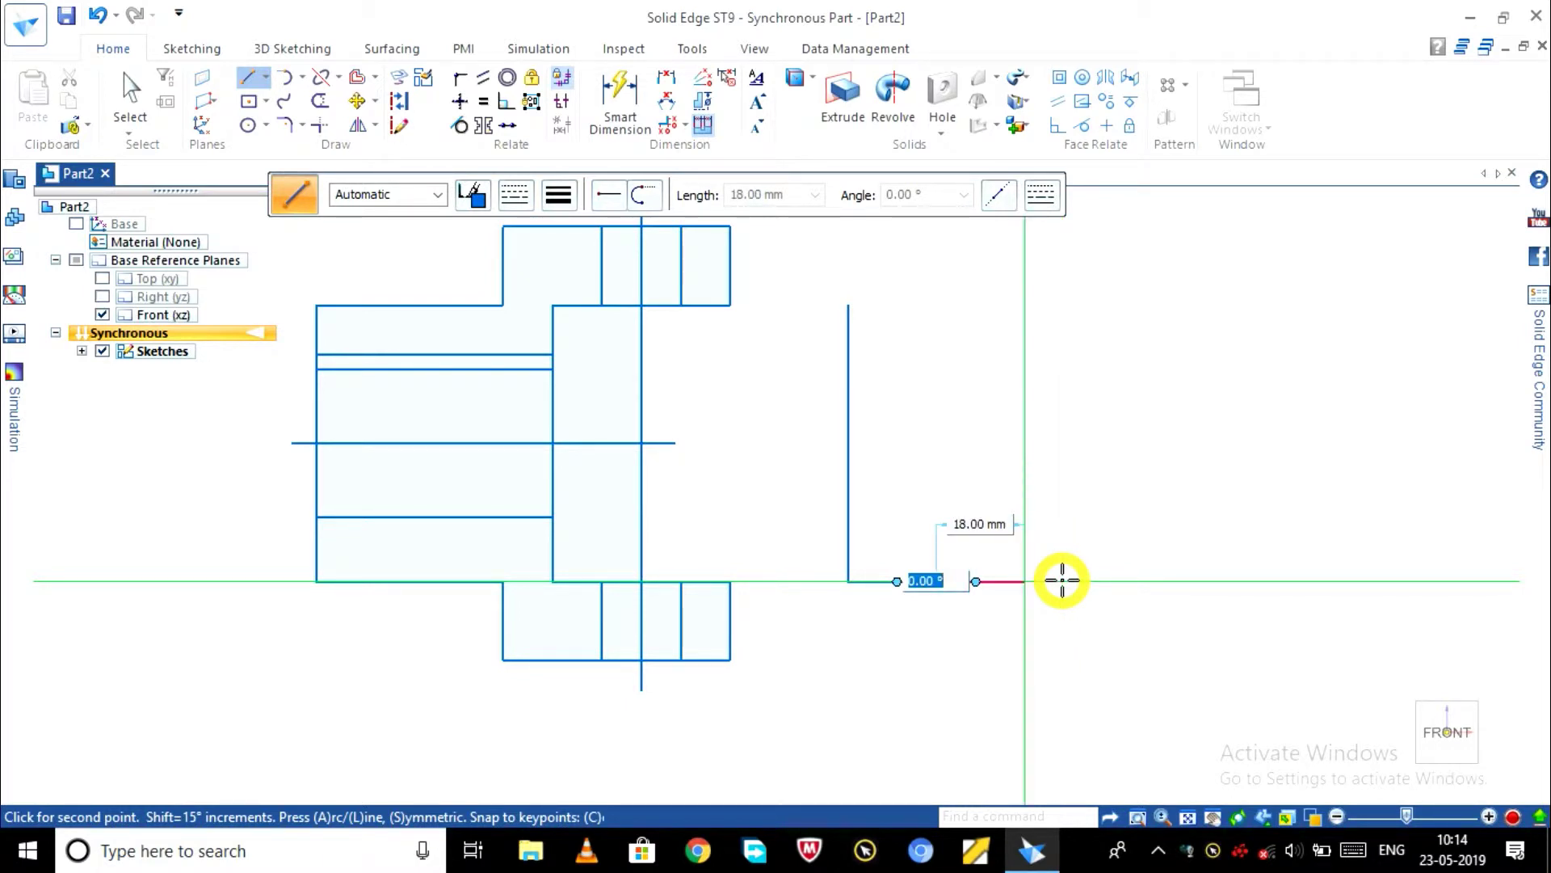
{"action": "key", "text": "Return"}
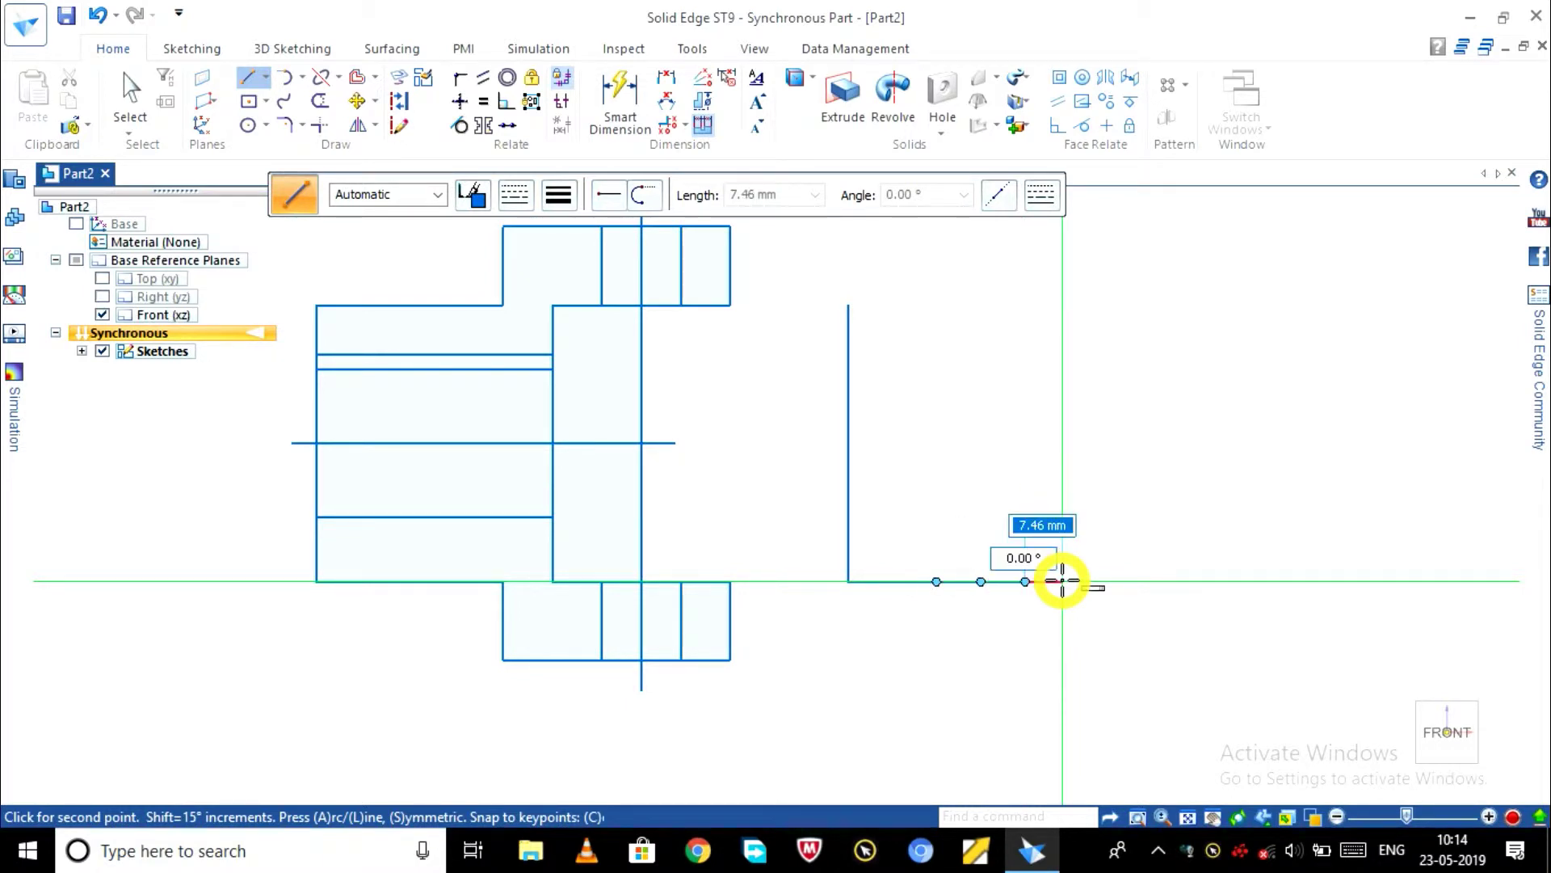
{"action": "key", "text": "Escape"}
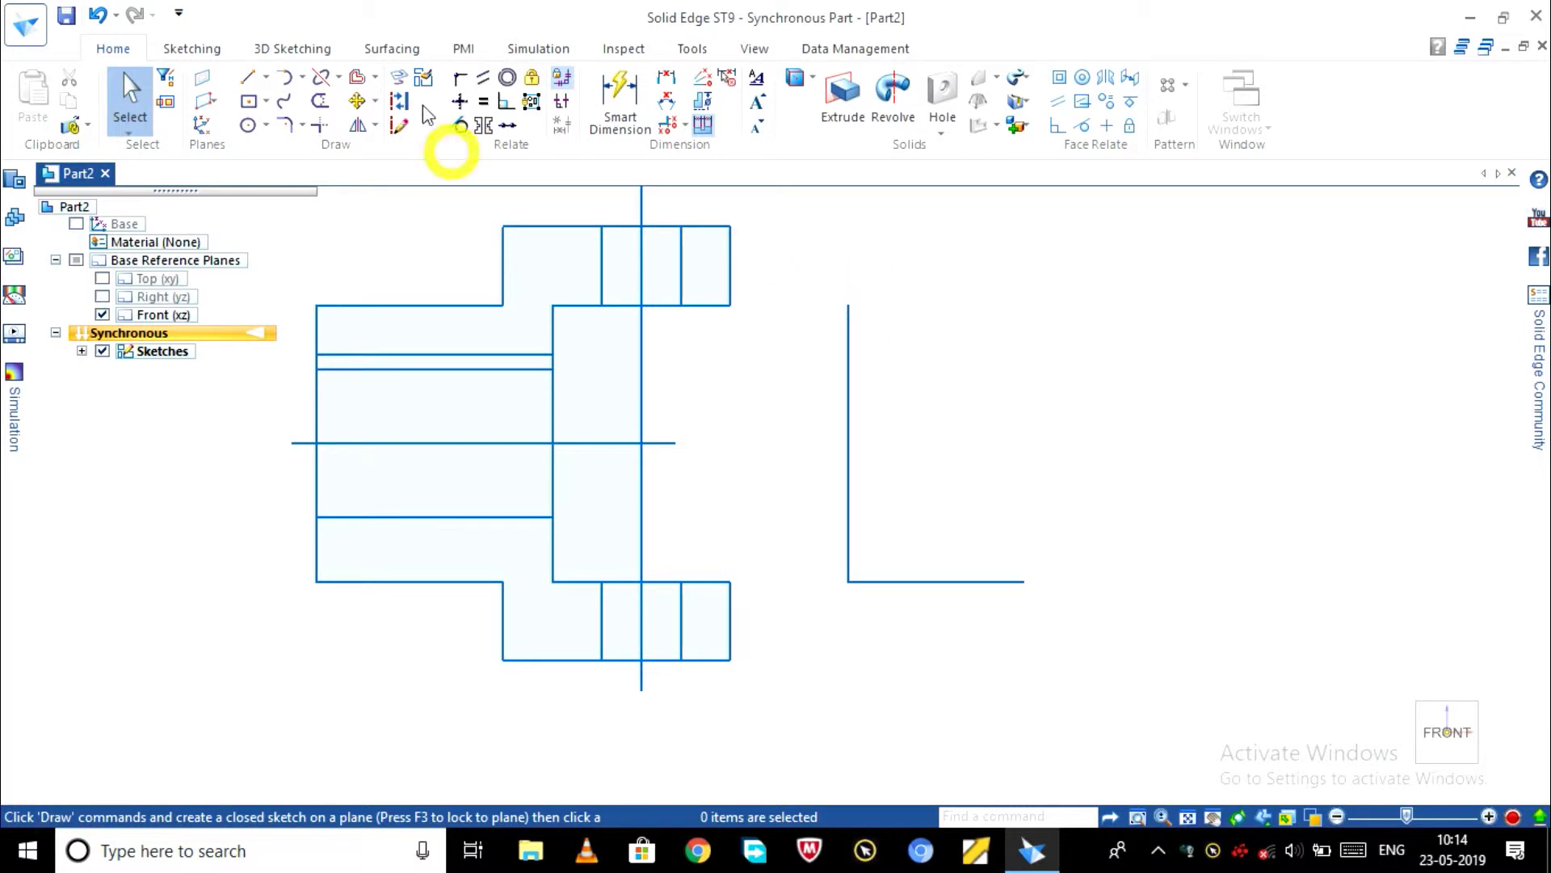
- Offset the 10 mm horizontal segment 56 mm upward as a single element
{"action": "left_click", "coordinate": [357, 77]}
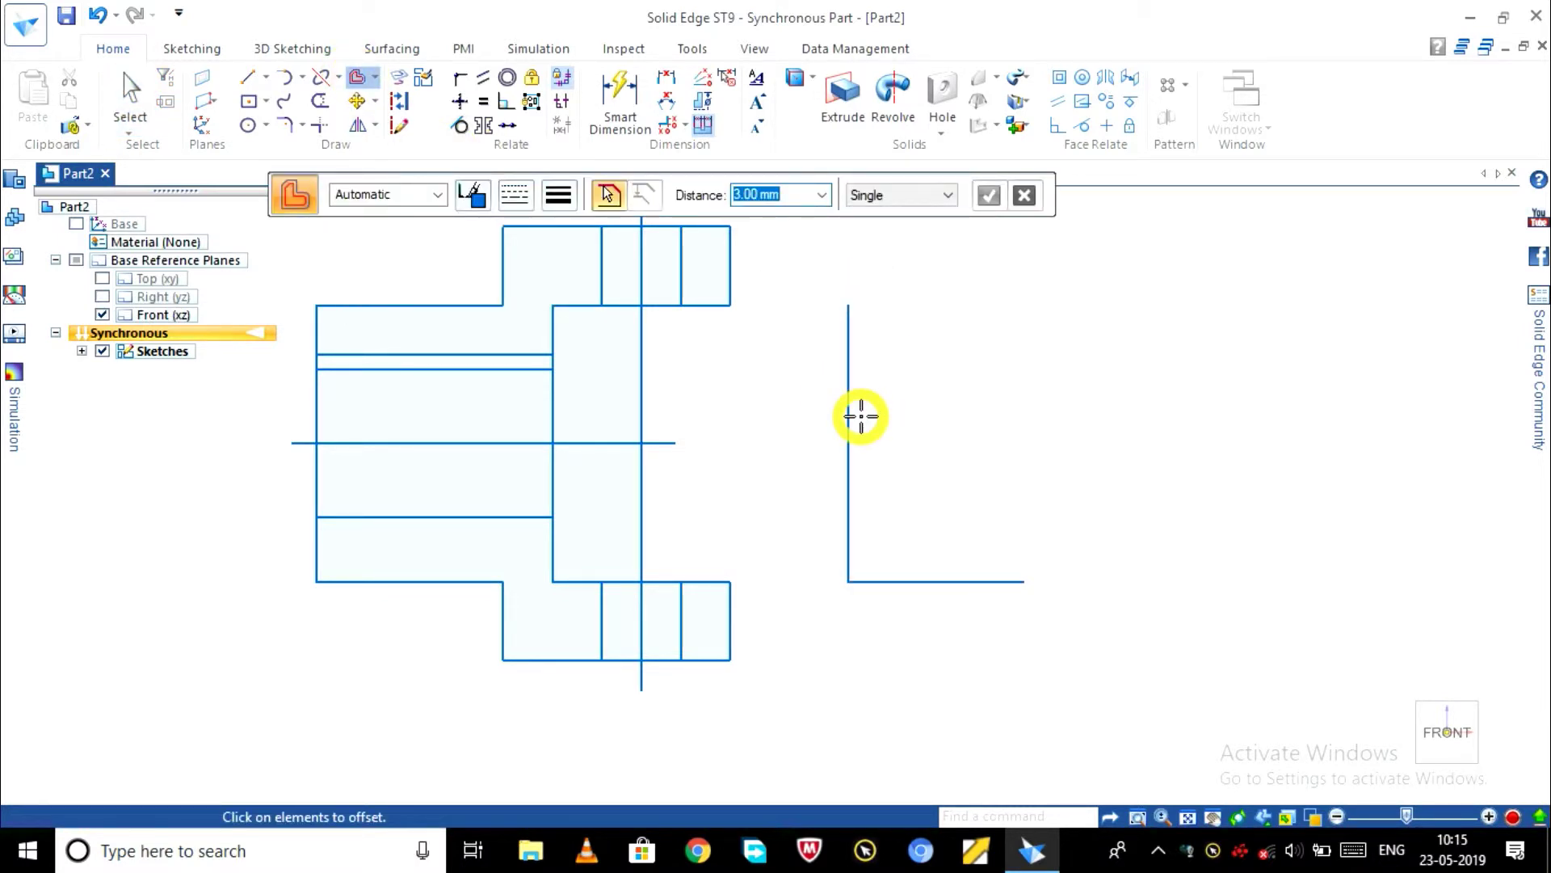
{"action": "type", "text": "56"}
{"action": "key", "text": "Return"}
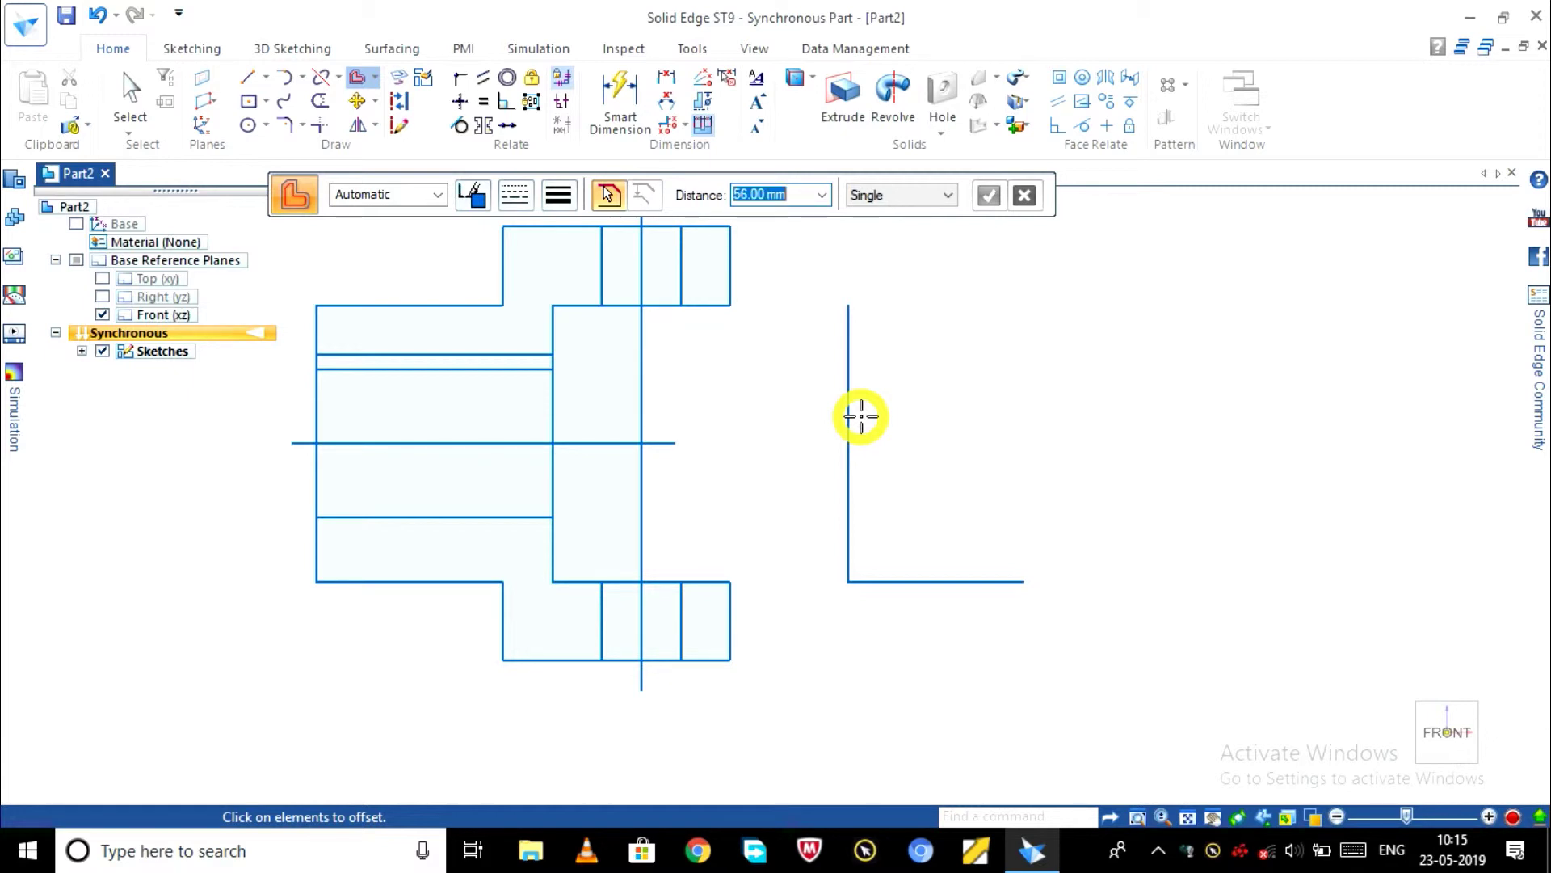
{"action": "left_click", "coordinate": [877, 581]}
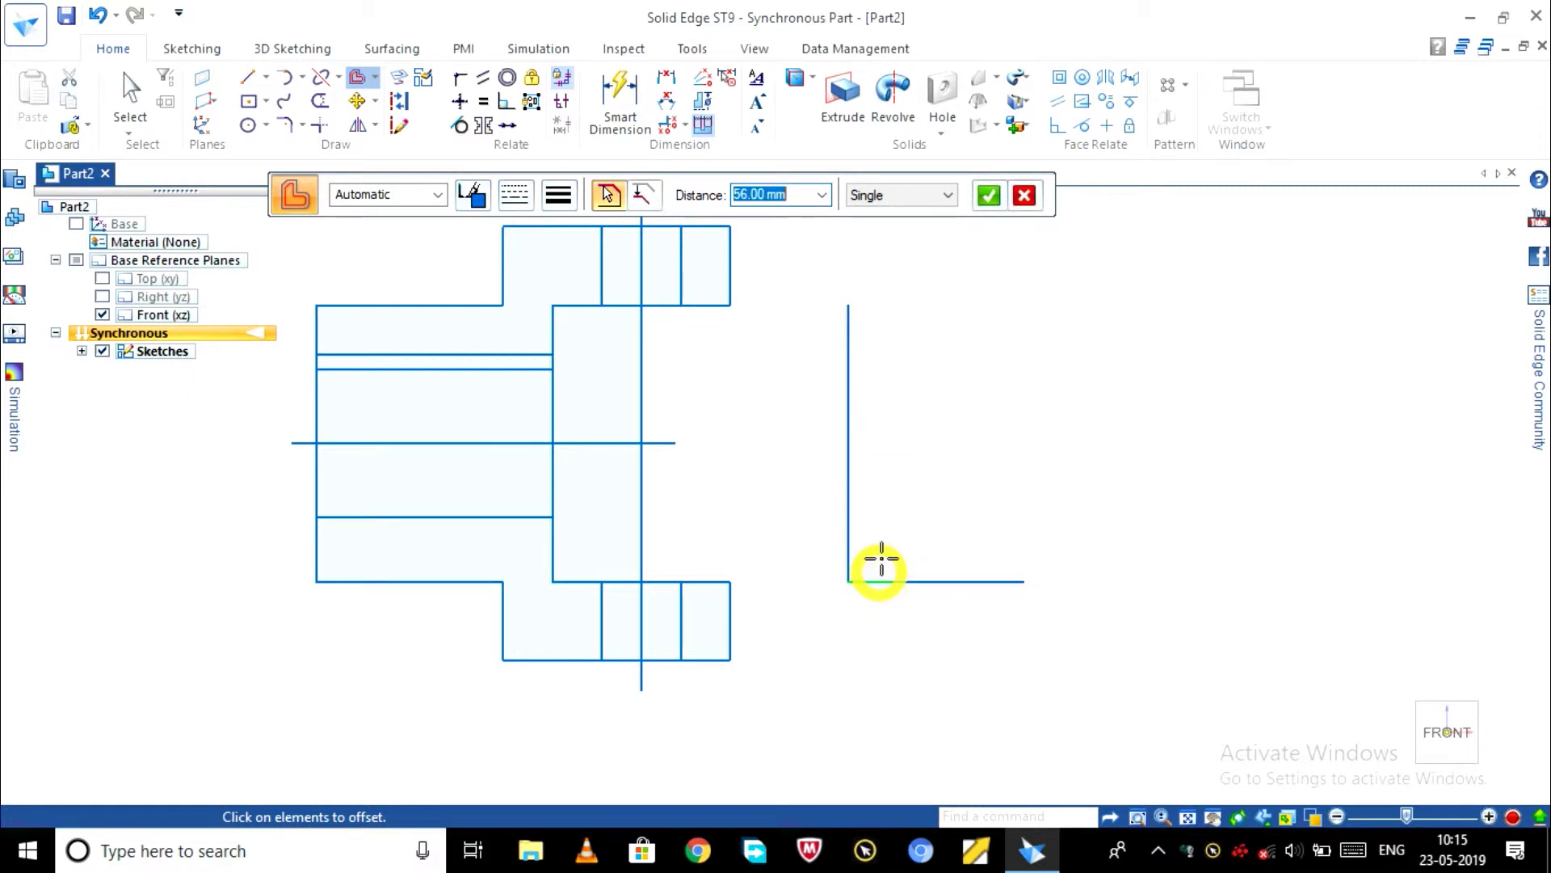
{"action": "right_click", "coordinate": [895, 243]}
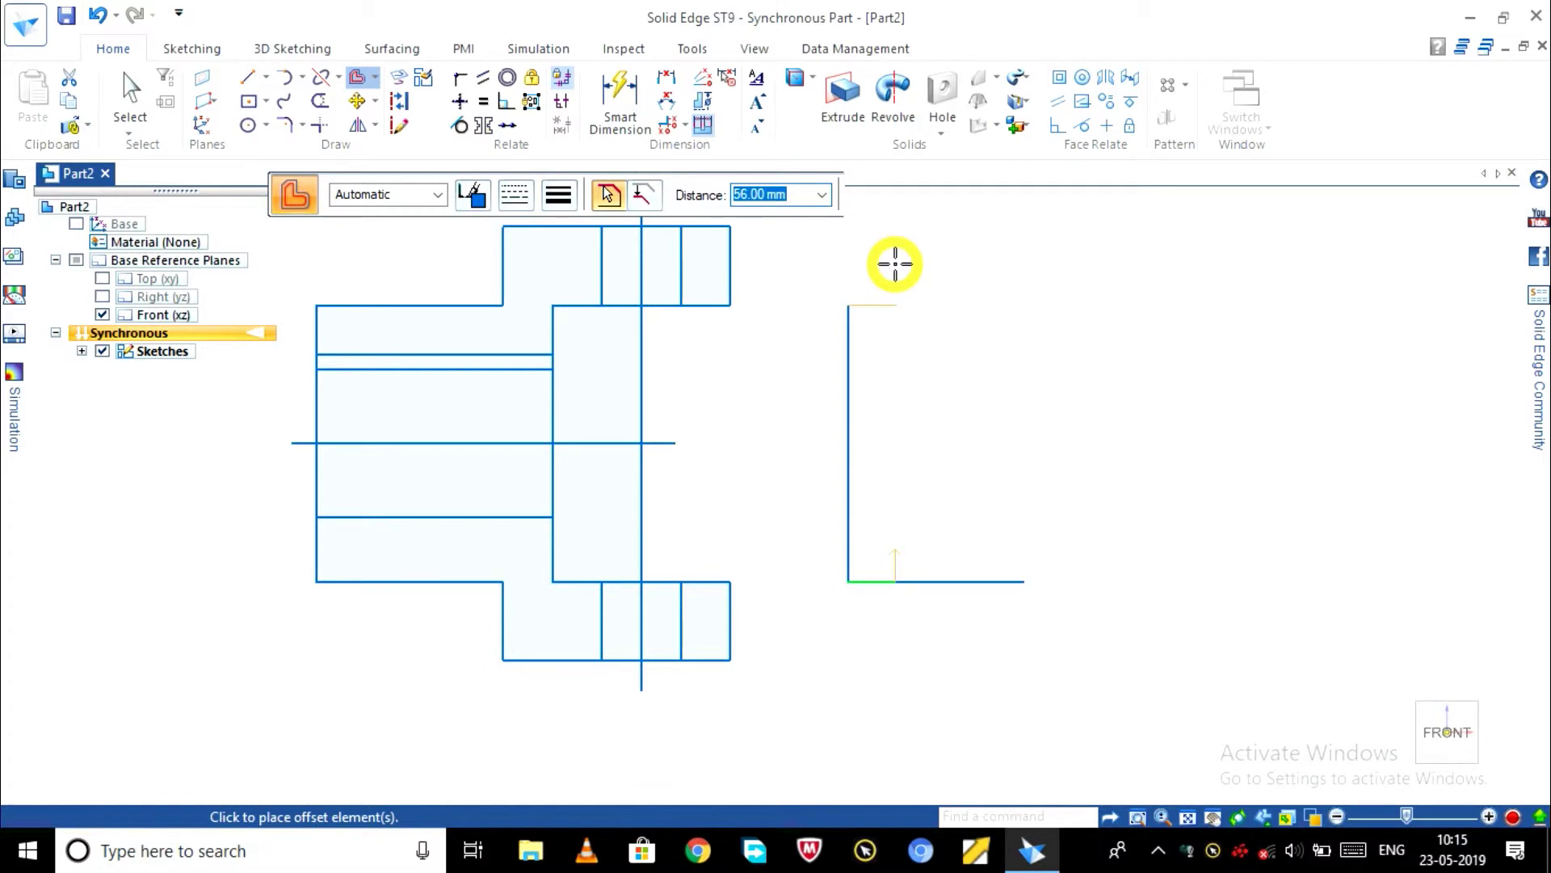
{"action": "left_click", "coordinate": [963, 316]}
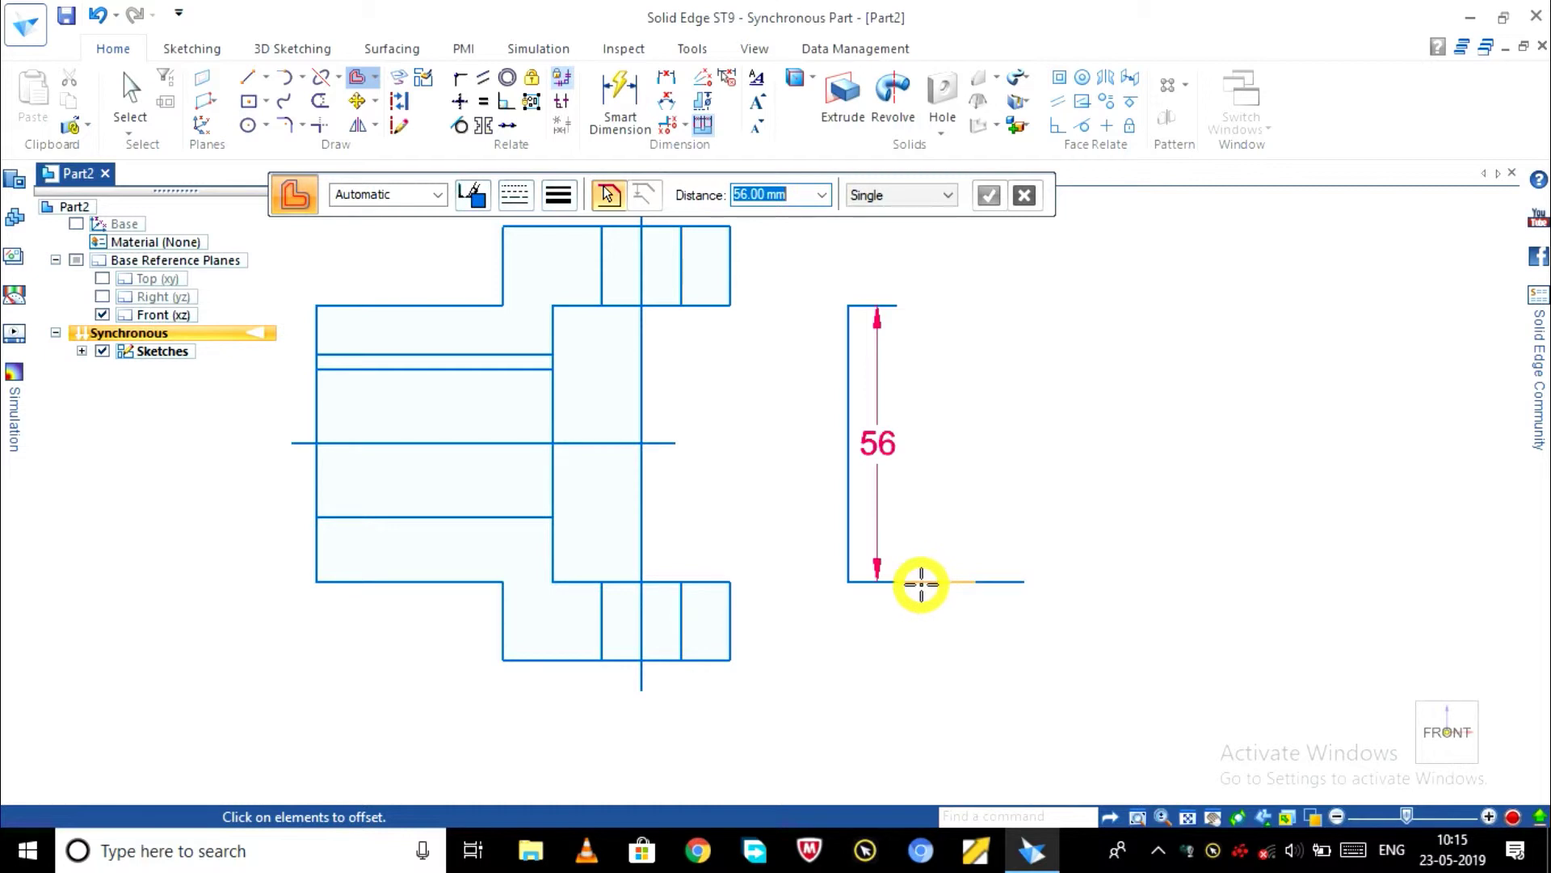
- Offset the 16 mm lower horizontal segment of the second profile 56 mm upward
{"action": "left_click", "coordinate": [921, 582]}
{"action": "right_click", "coordinate": [929, 366]}
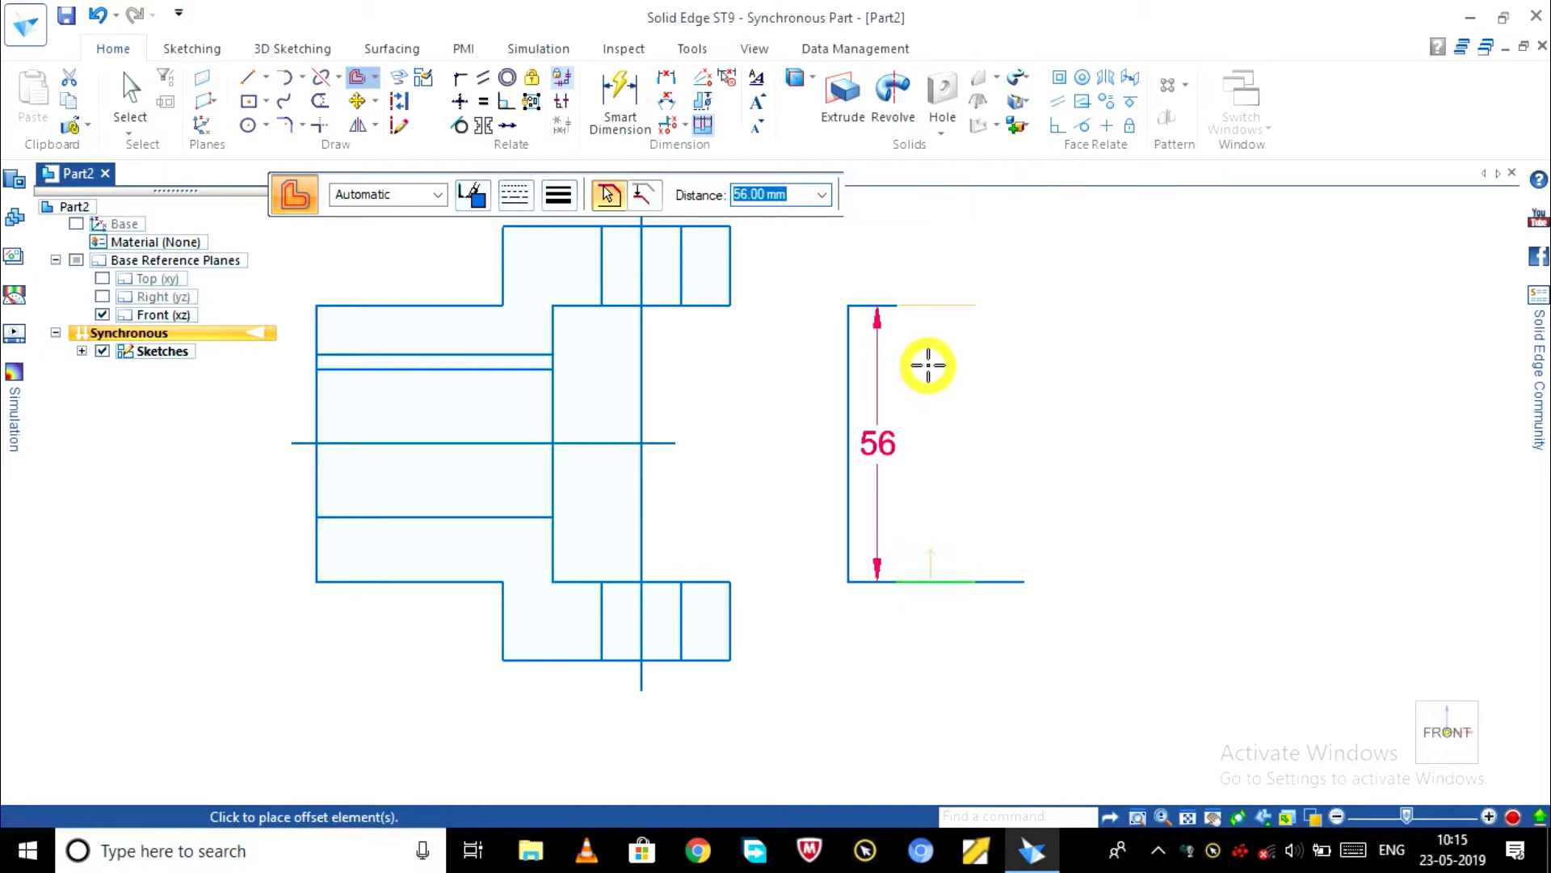
{"action": "left_click", "coordinate": [930, 325]}
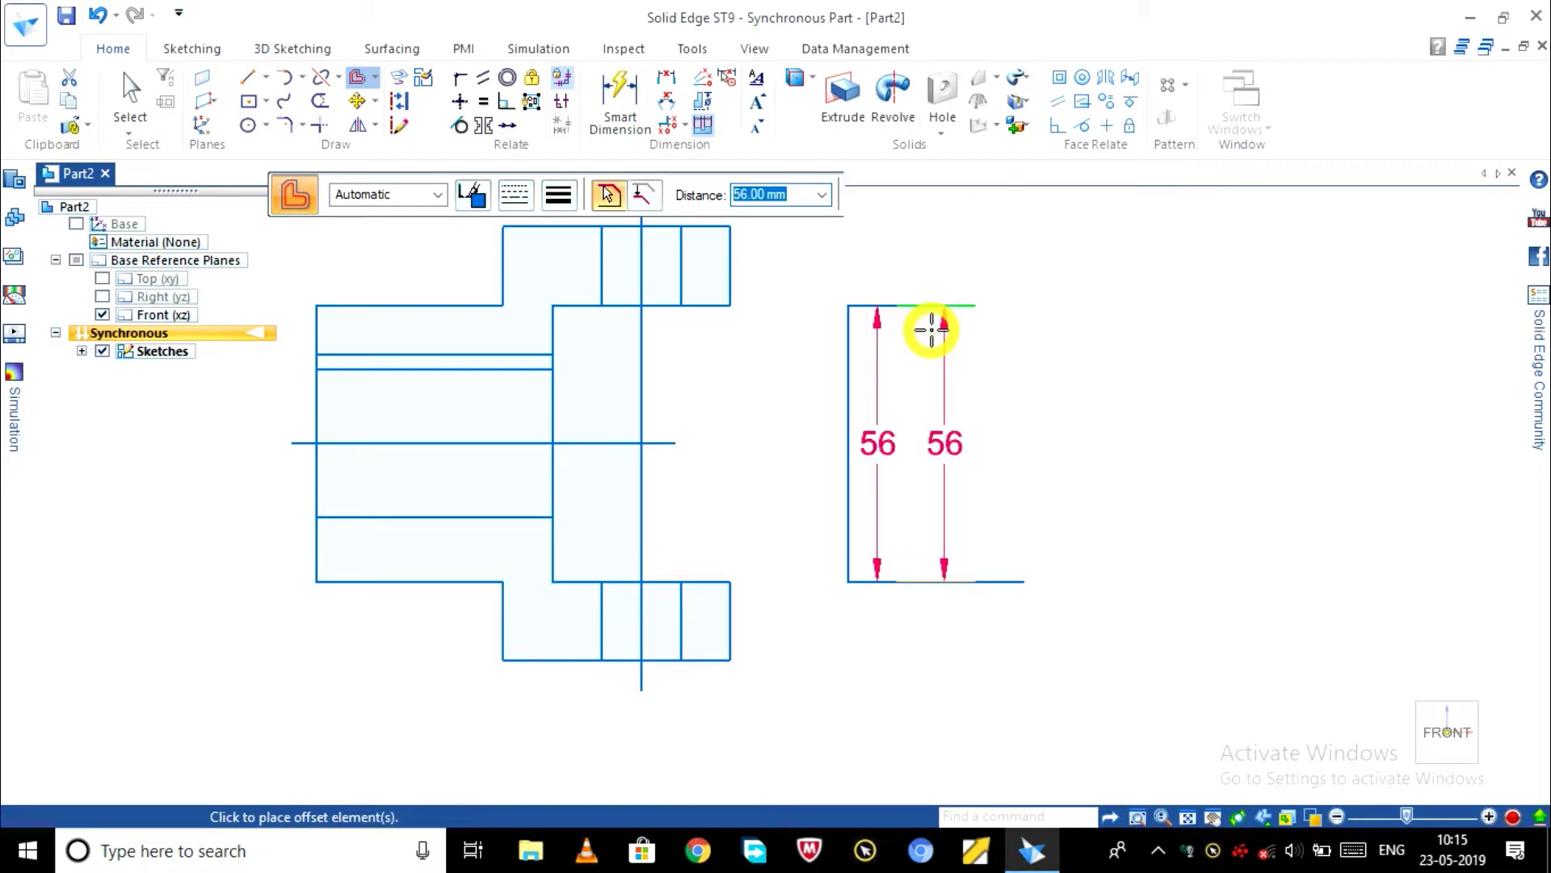
- Offset the 18 mm lower horizontal line 56 mm upward as a single element
{"action": "right_click", "coordinate": [1002, 581]}
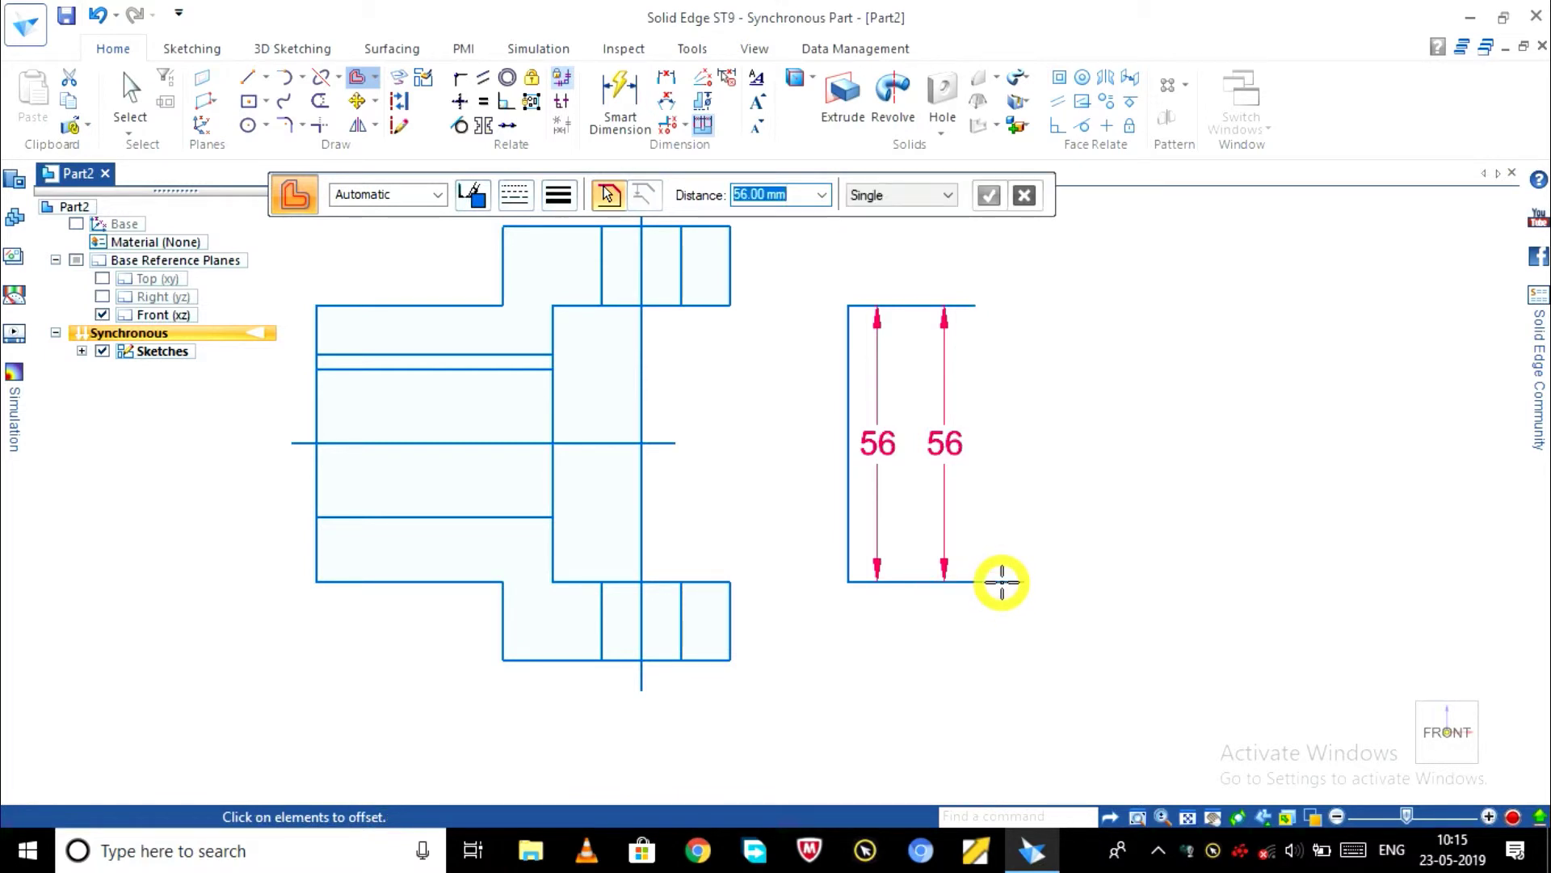
{"action": "left_click", "coordinate": [1002, 582]}
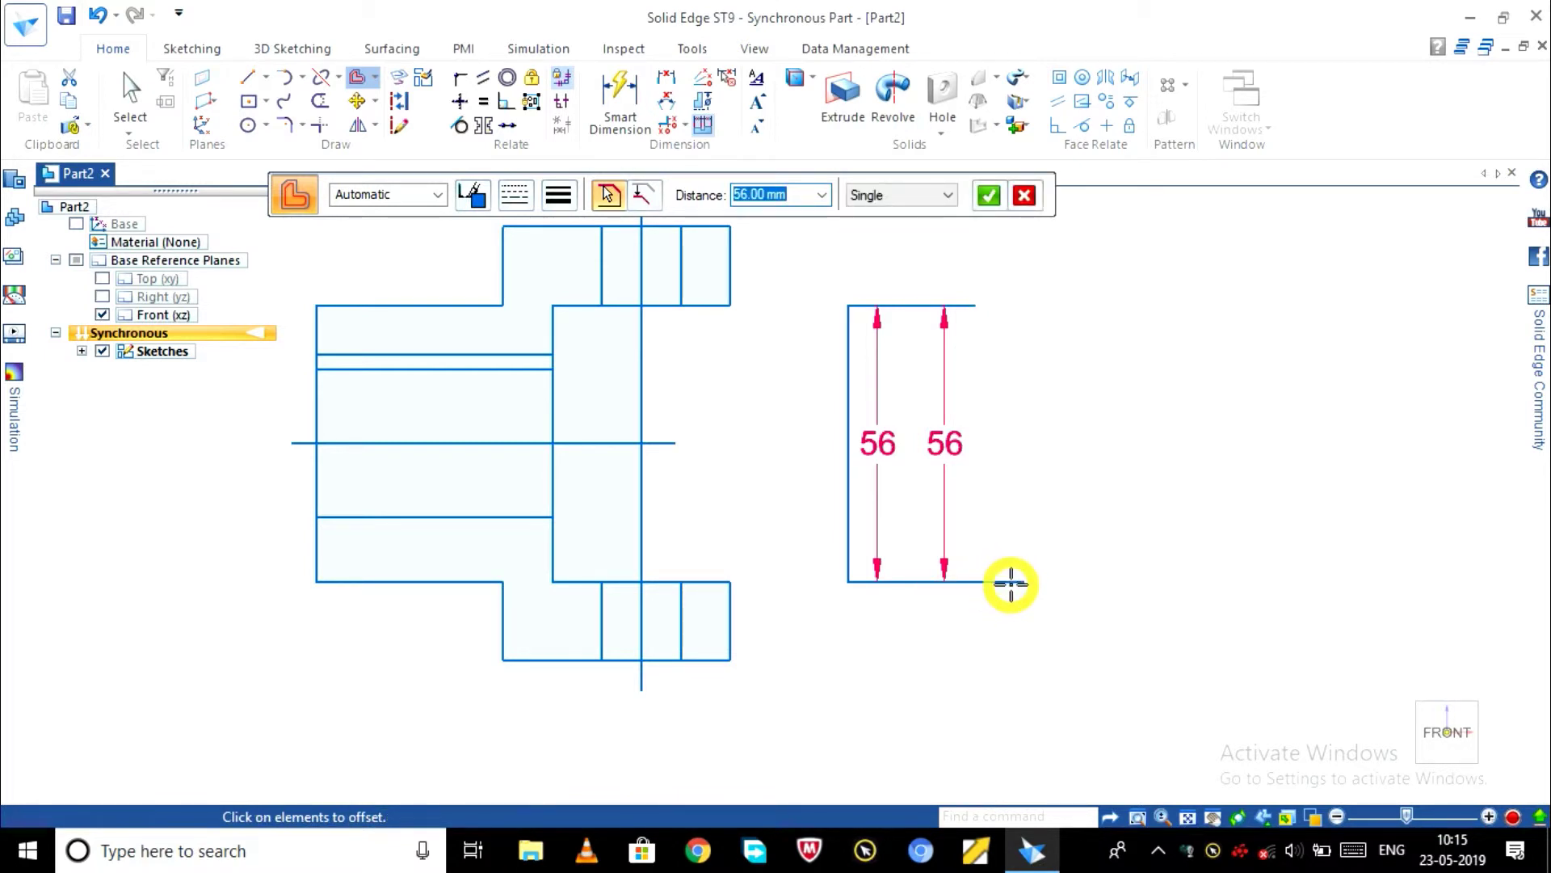
{"action": "right_click", "coordinate": [1011, 583]}
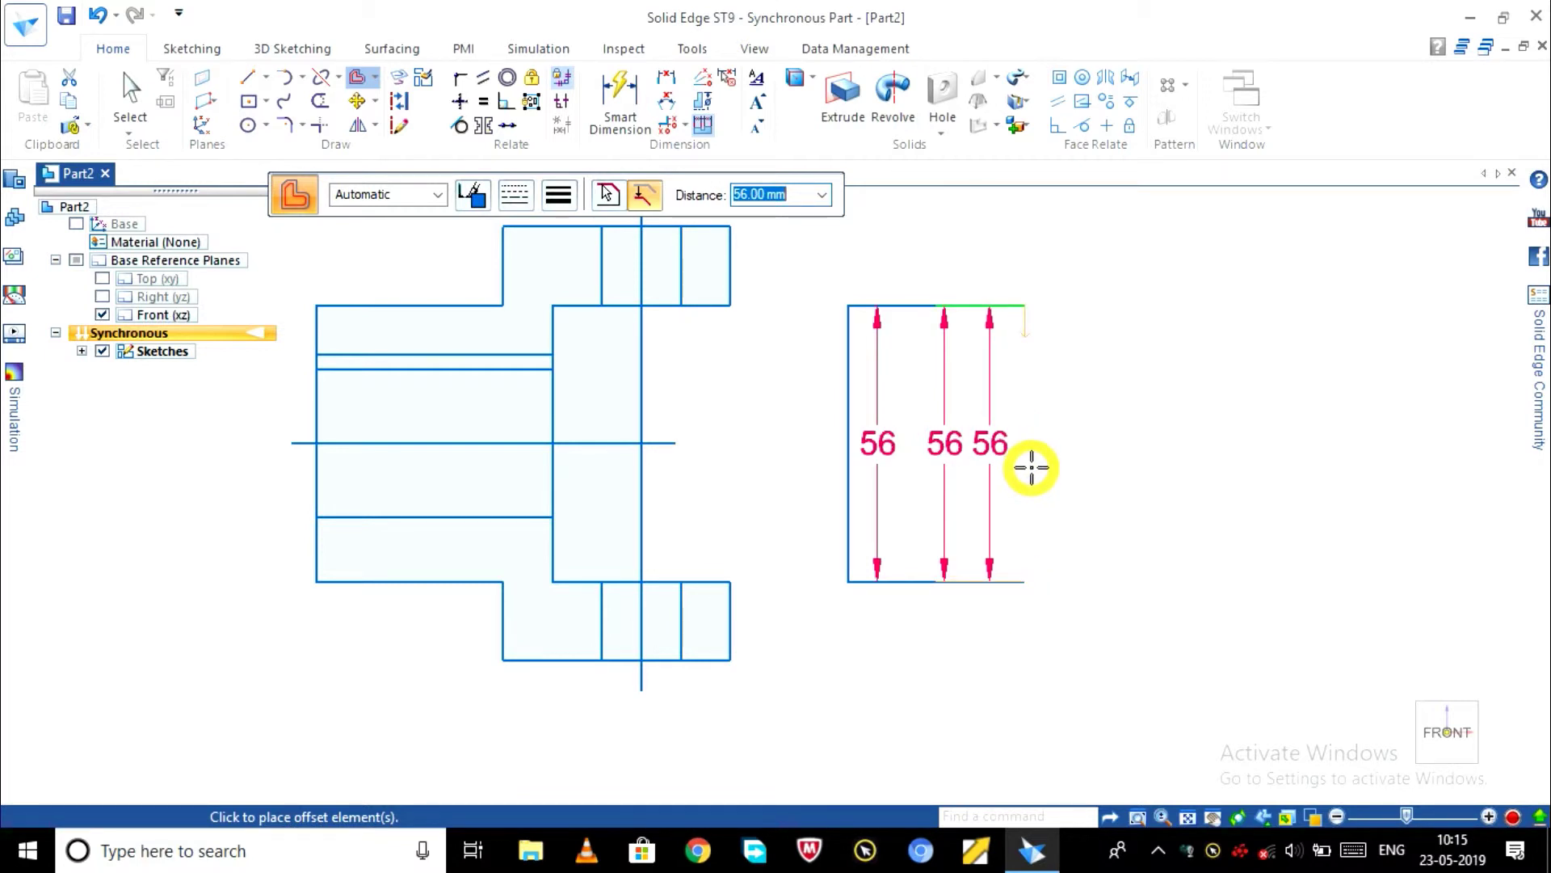
{"action": "left_click", "coordinate": [1032, 469]}
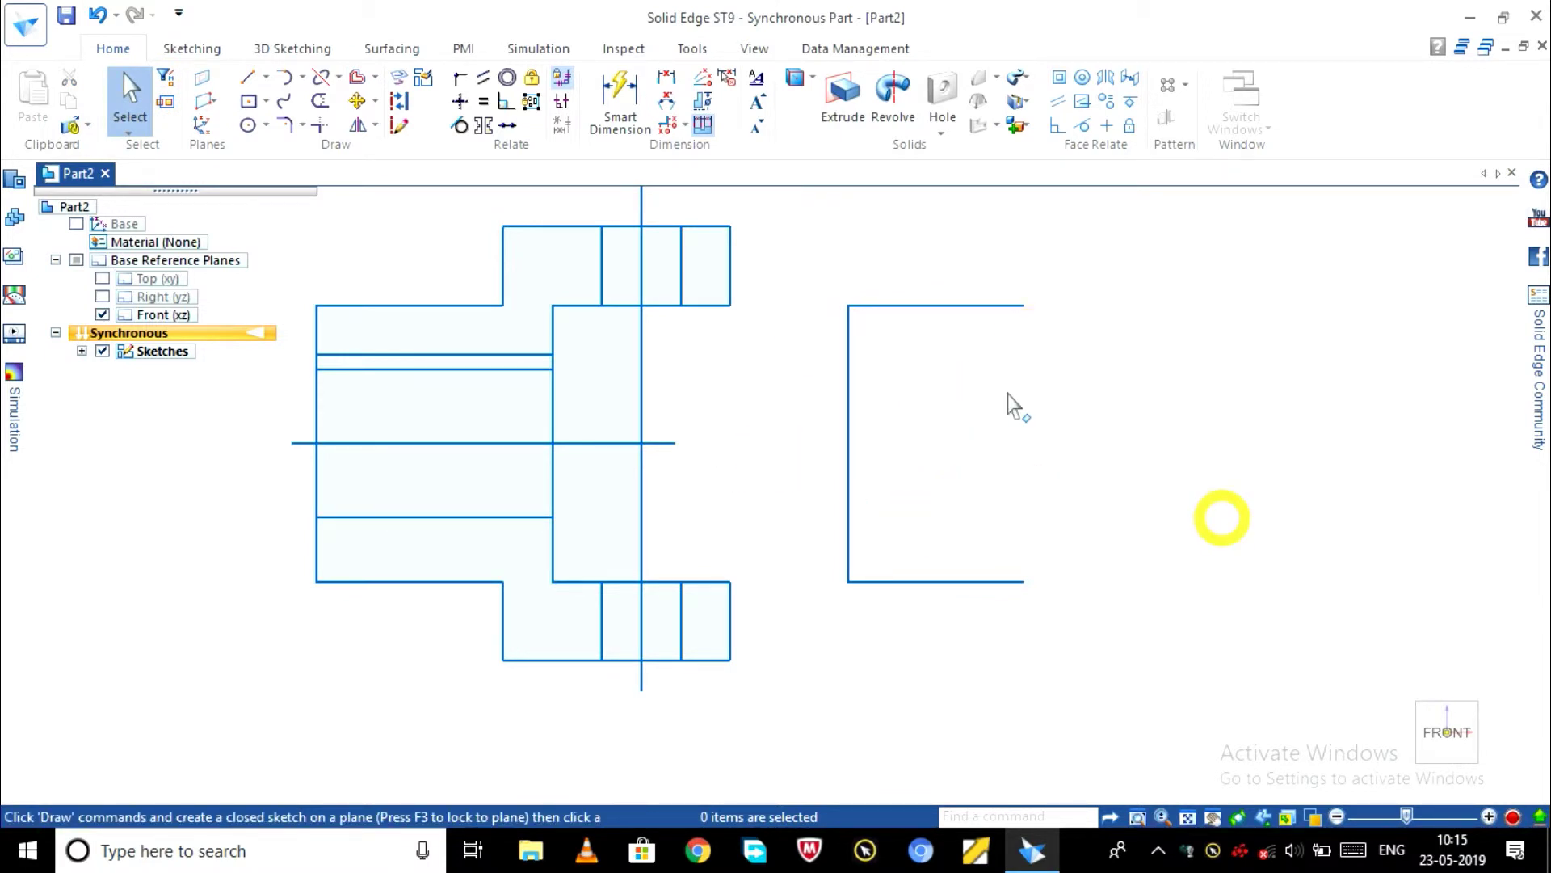
- Draw a horizontal centre line about 59 mm long through the midpoint of the 56 mm vertical line, starting slightly outside the second profile
{"action": "left_click", "coordinate": [249, 81]}
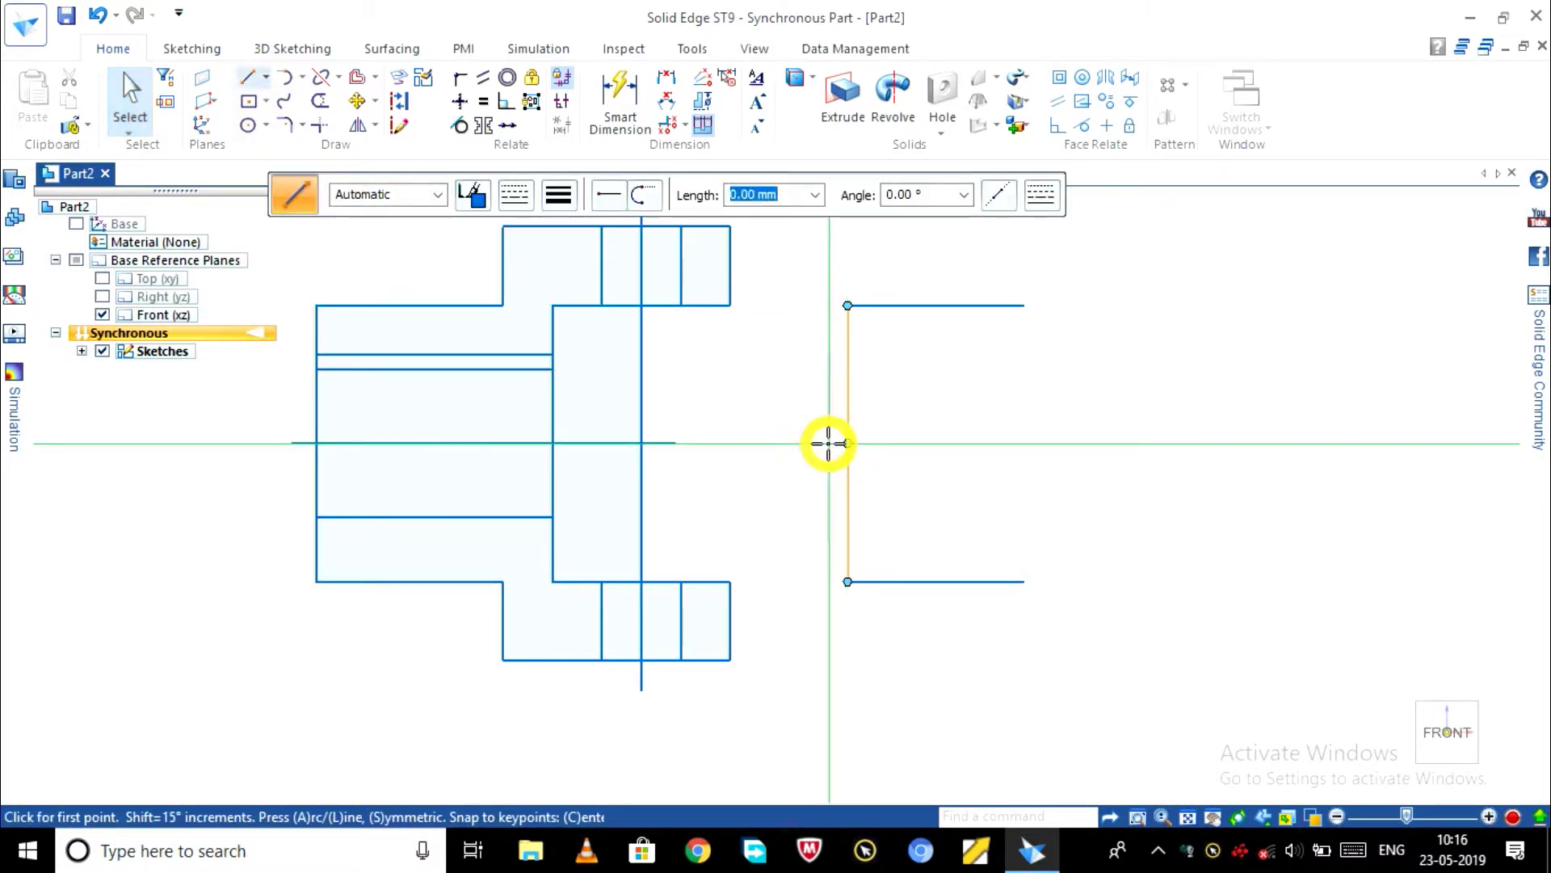
{"action": "left_click", "coordinate": [829, 443]}
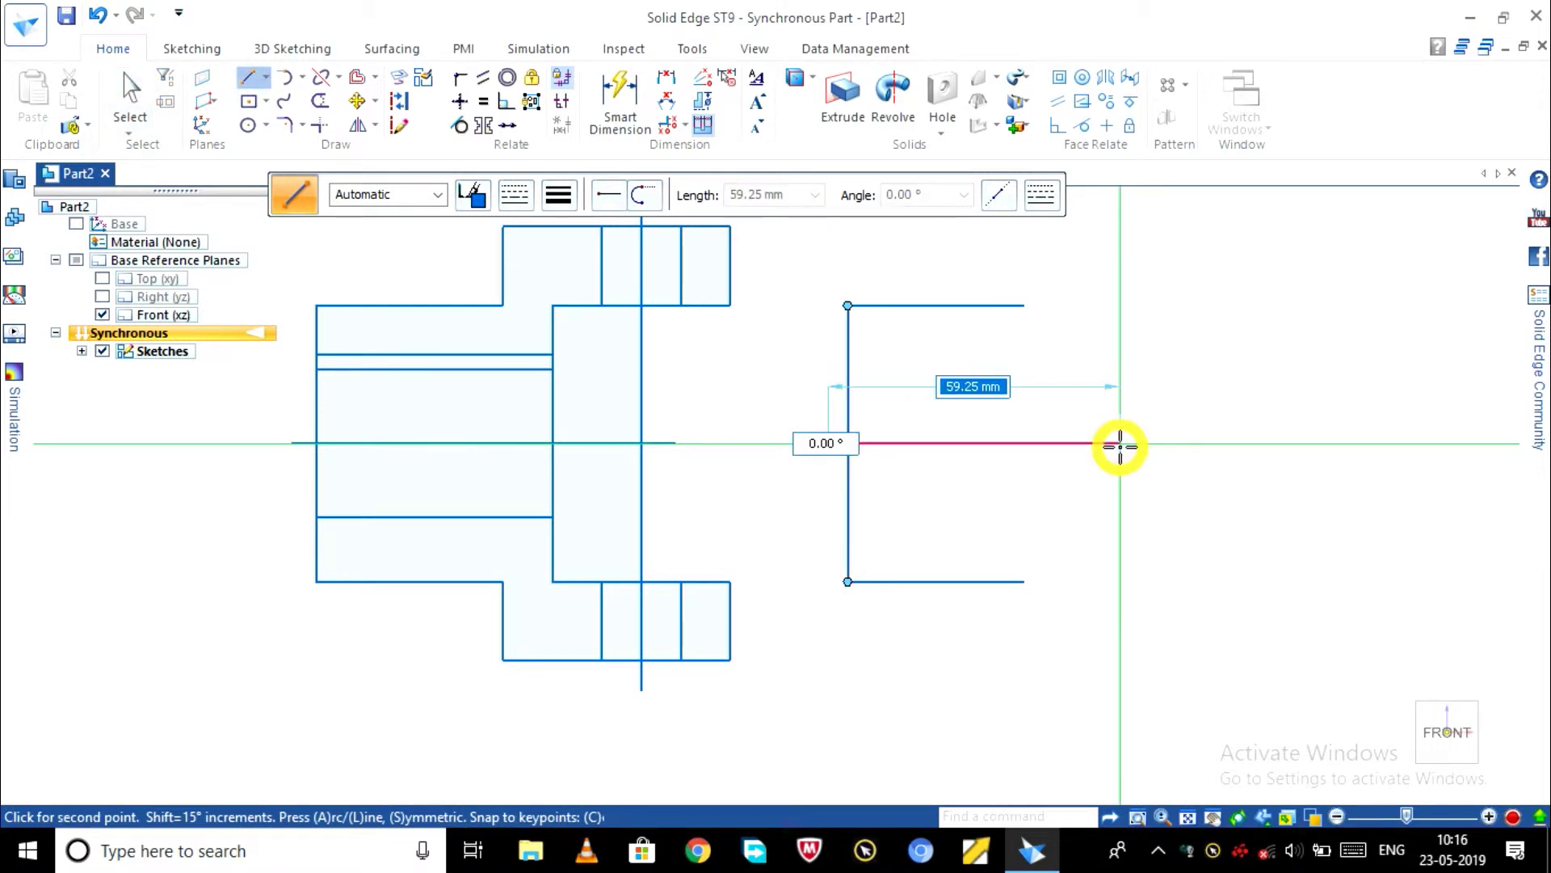
{"action": "left_click", "coordinate": [1120, 444]}
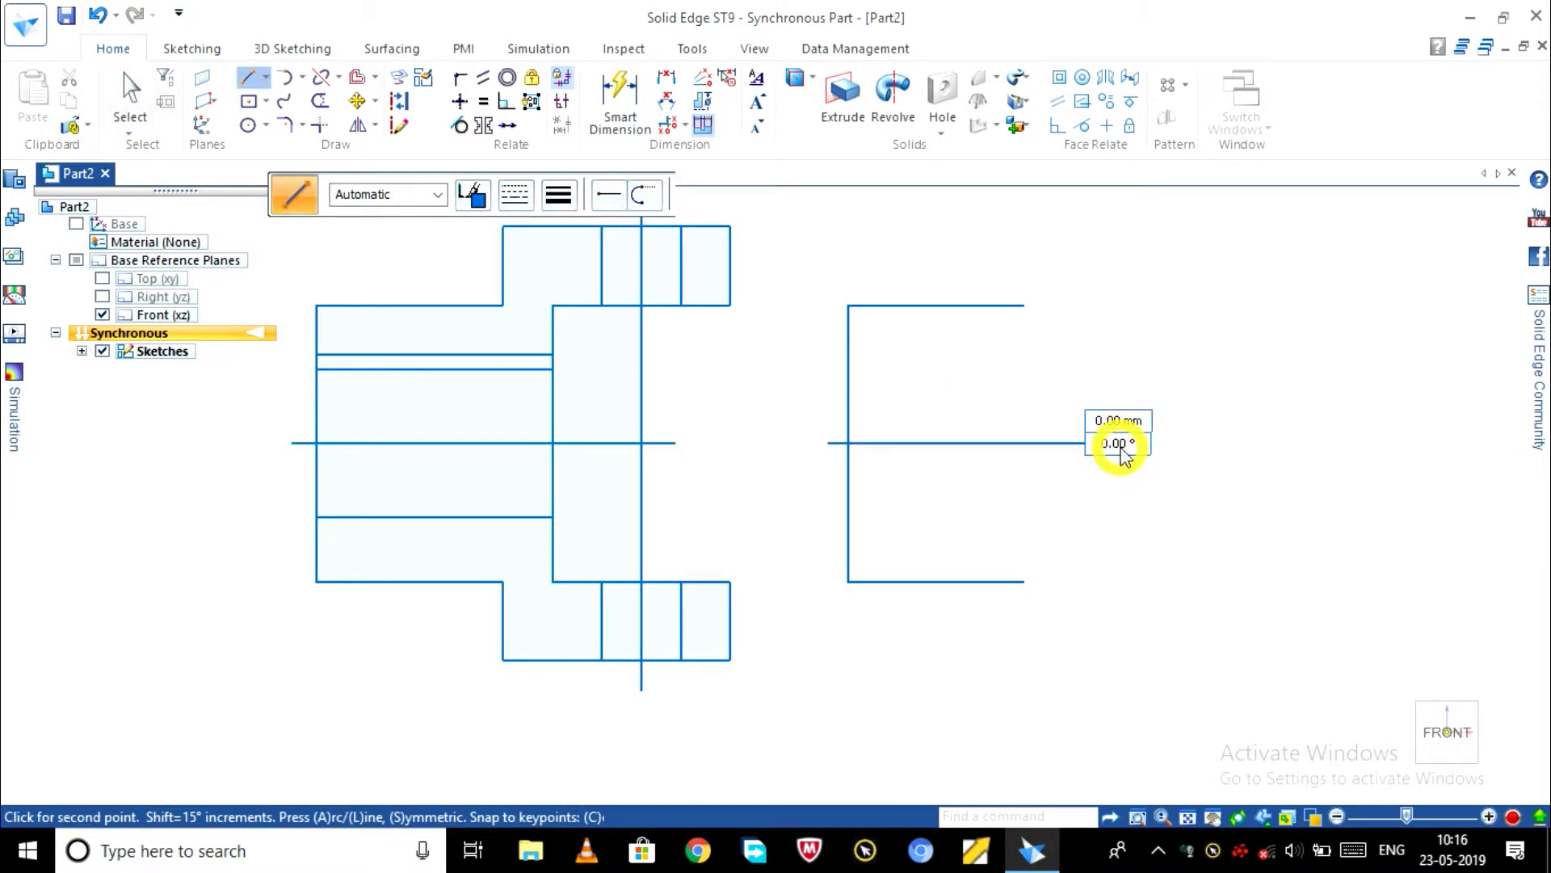
{"action": "key", "text": "Escape"}
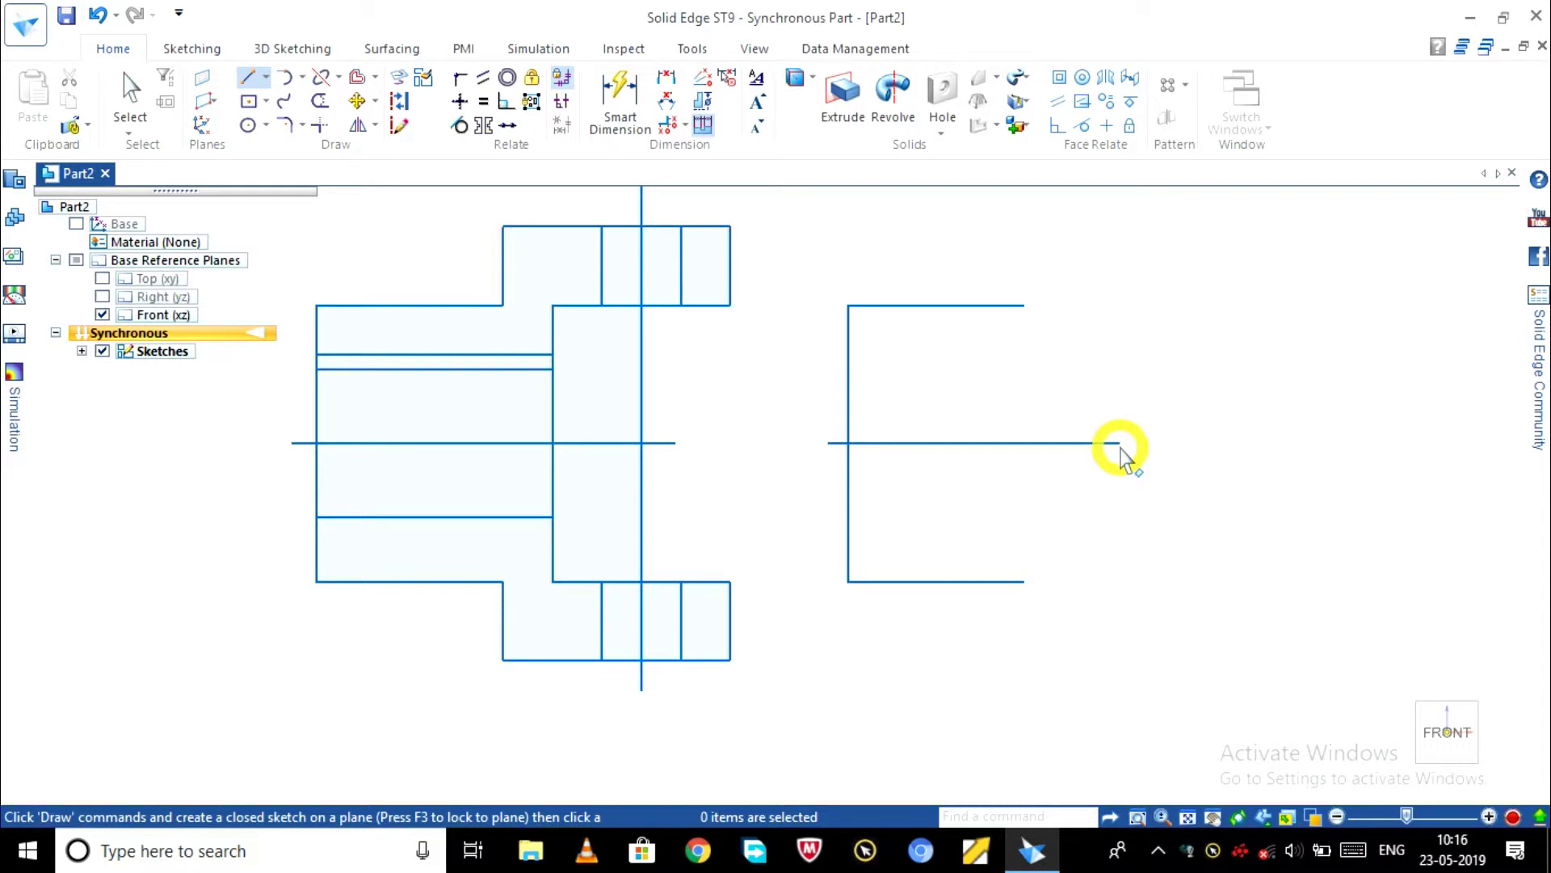
{"action": "key", "text": "Escape"}
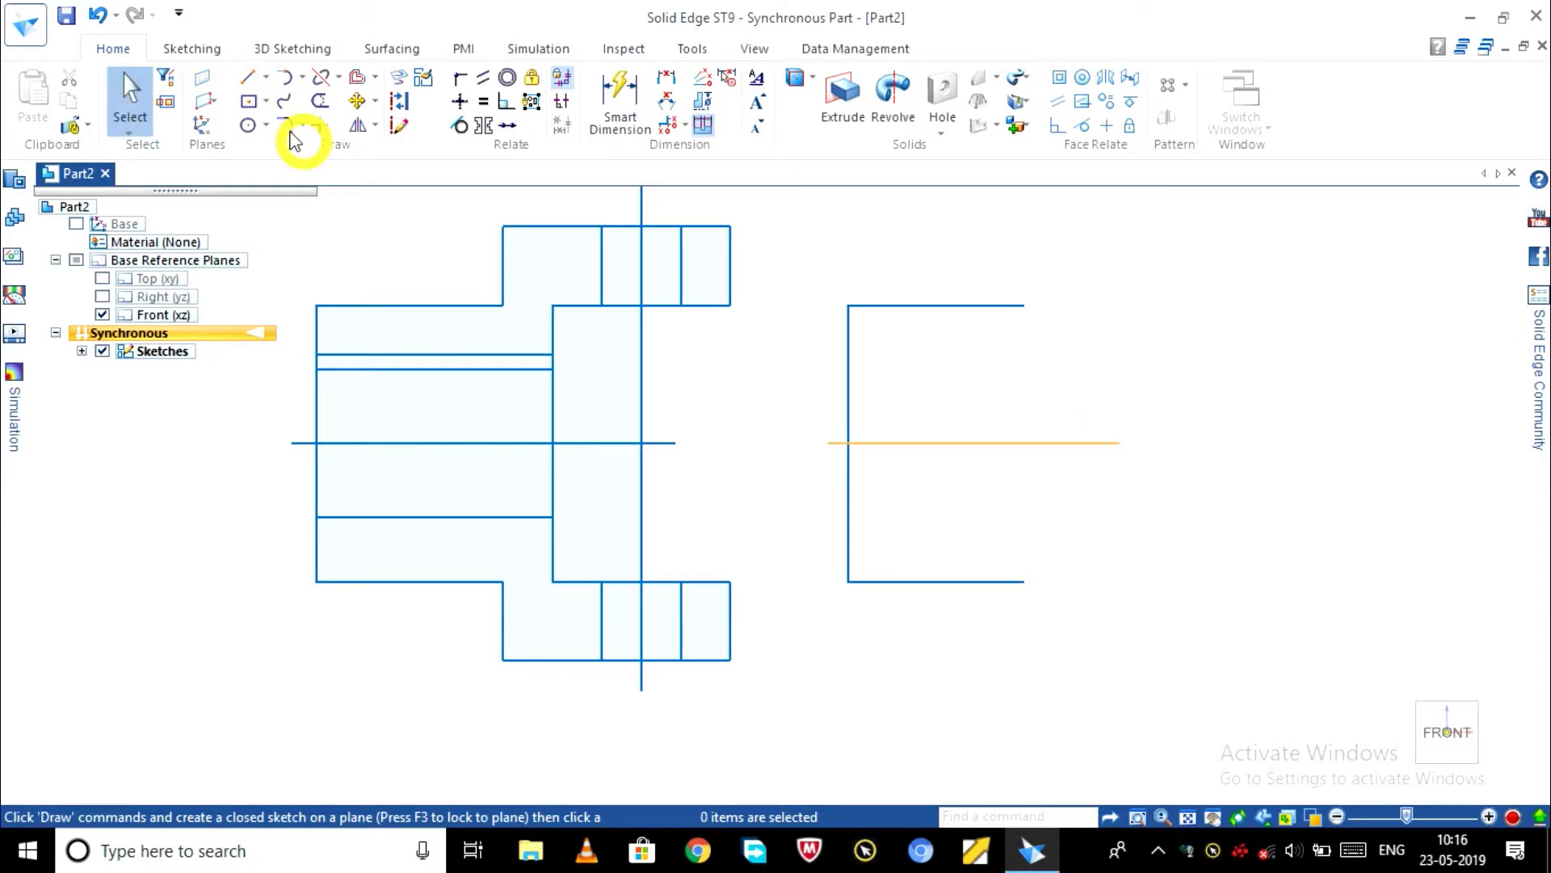
- Draw a short vertical centre line across the horizontal one, aligned with the open ends of the second profile
{"action": "left_click", "coordinate": [248, 77]}
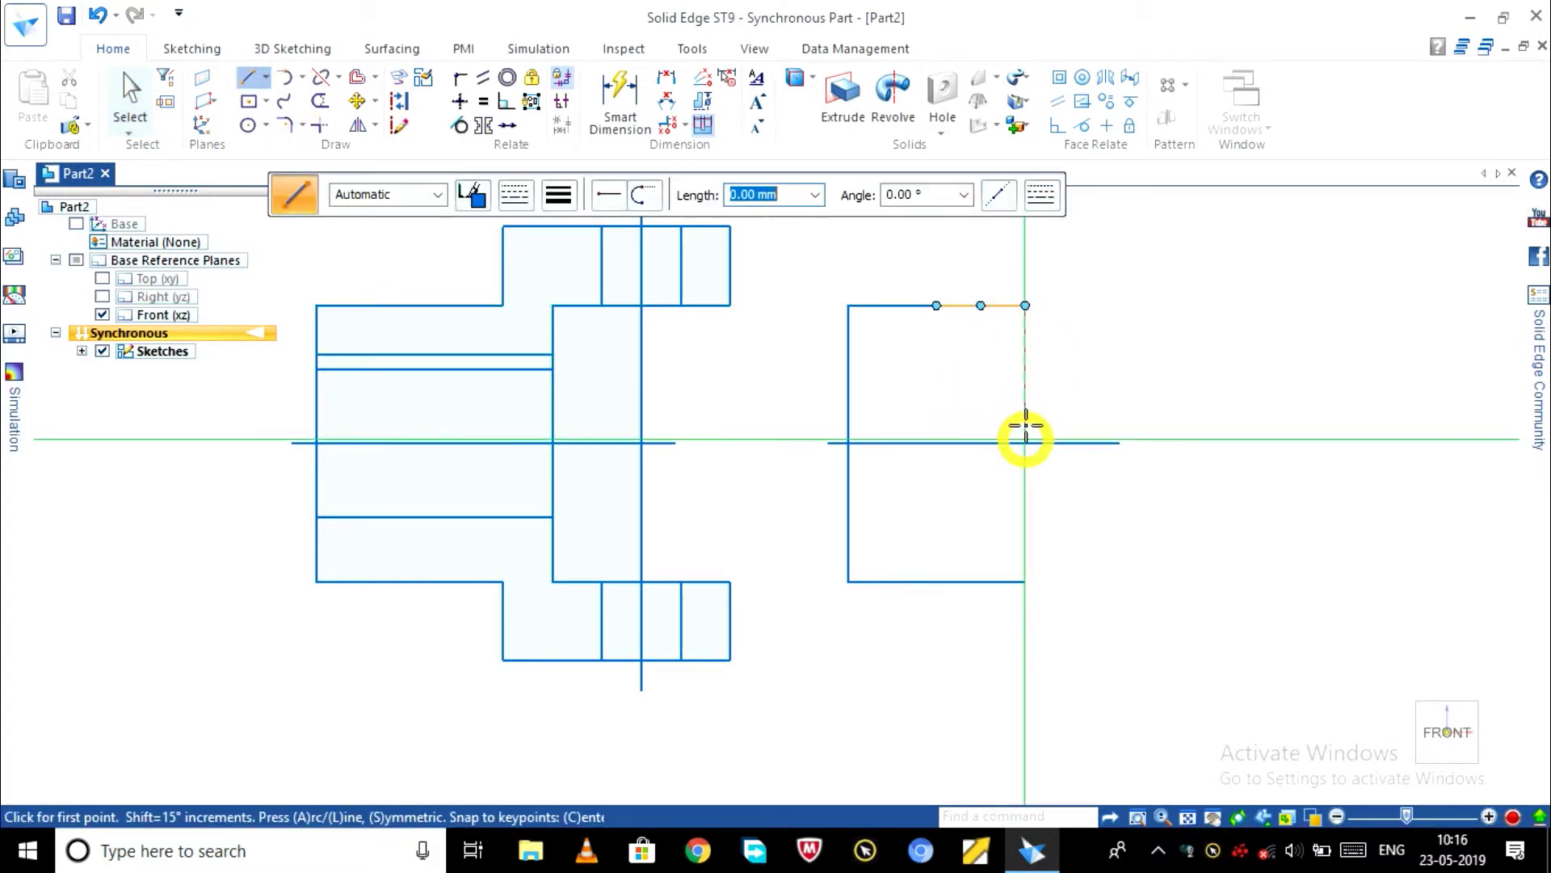
{"action": "left_click", "coordinate": [1026, 373]}
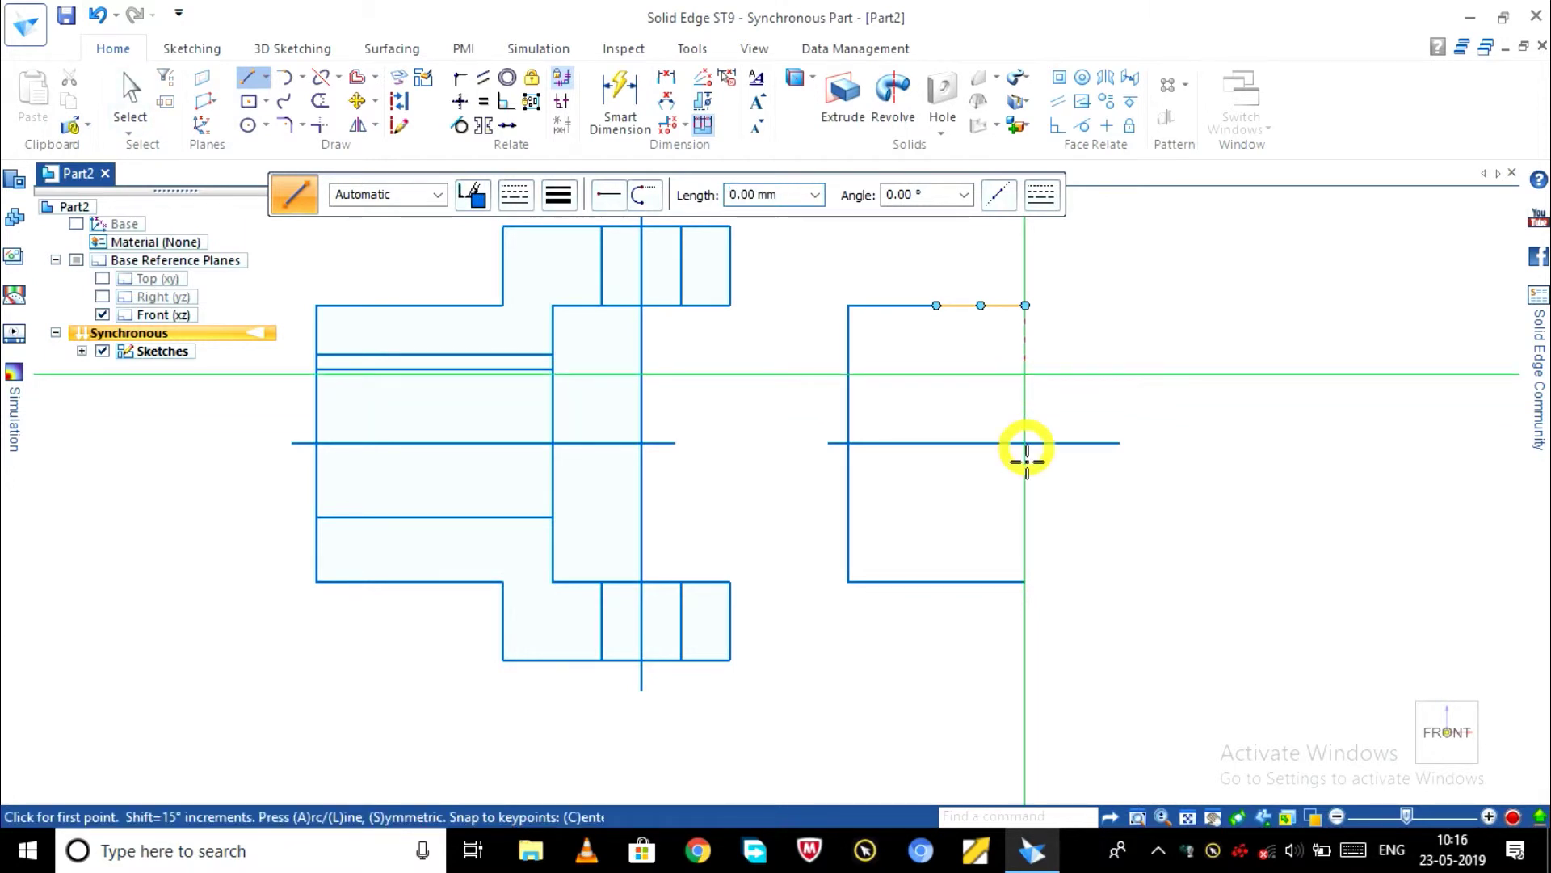
{"action": "left_click", "coordinate": [1025, 510]}
{"action": "key", "text": "Escape"}
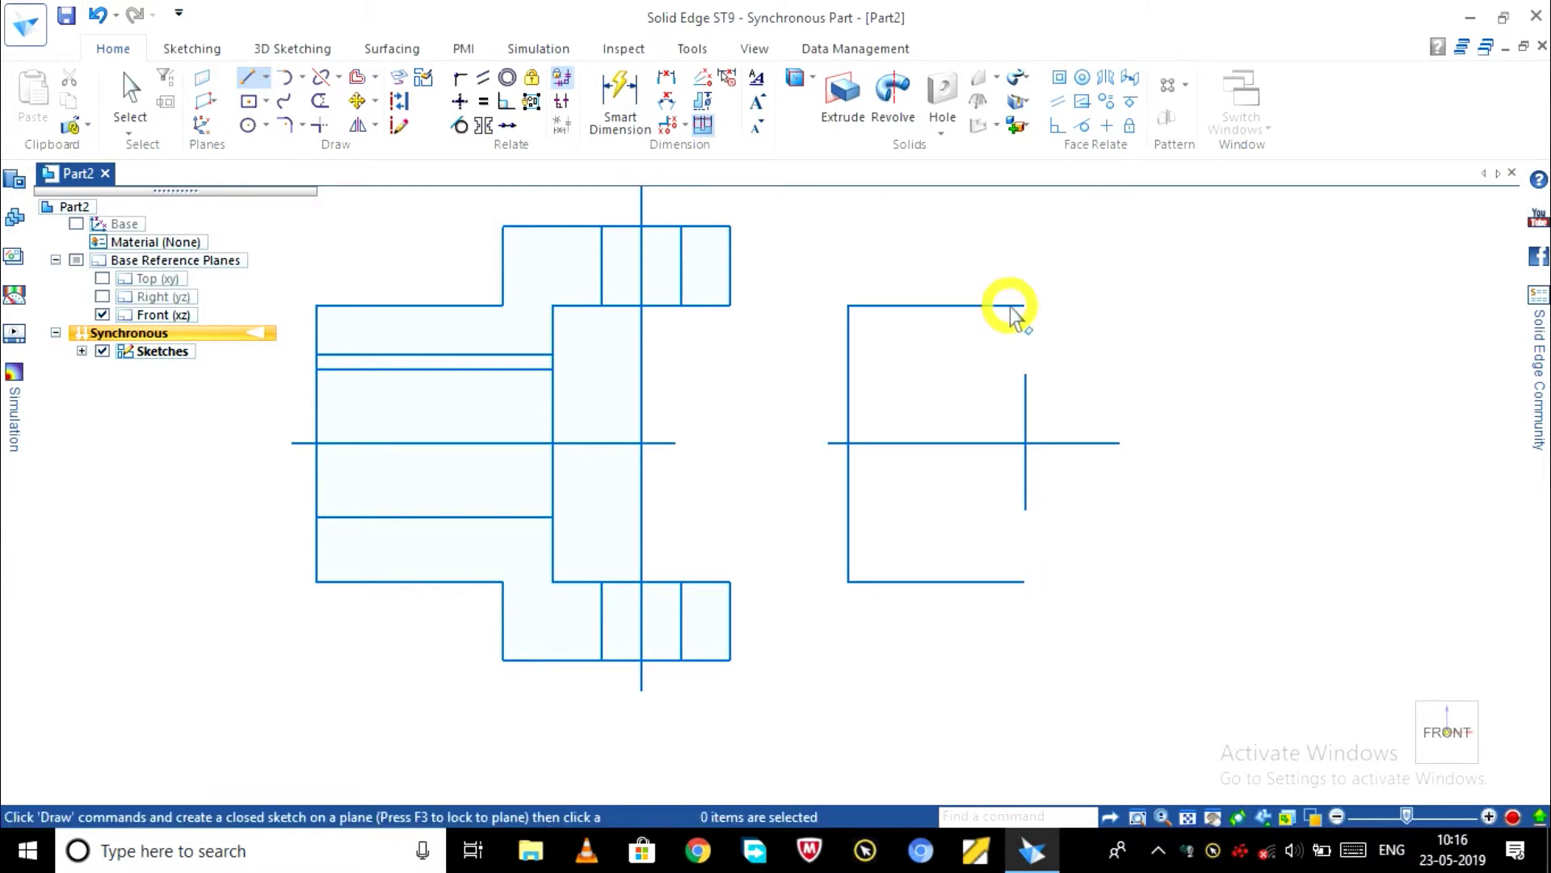
- Delete the upper and lower 18 mm horizontal lines of the second profile
{"action": "left_click", "coordinate": [1018, 307]}
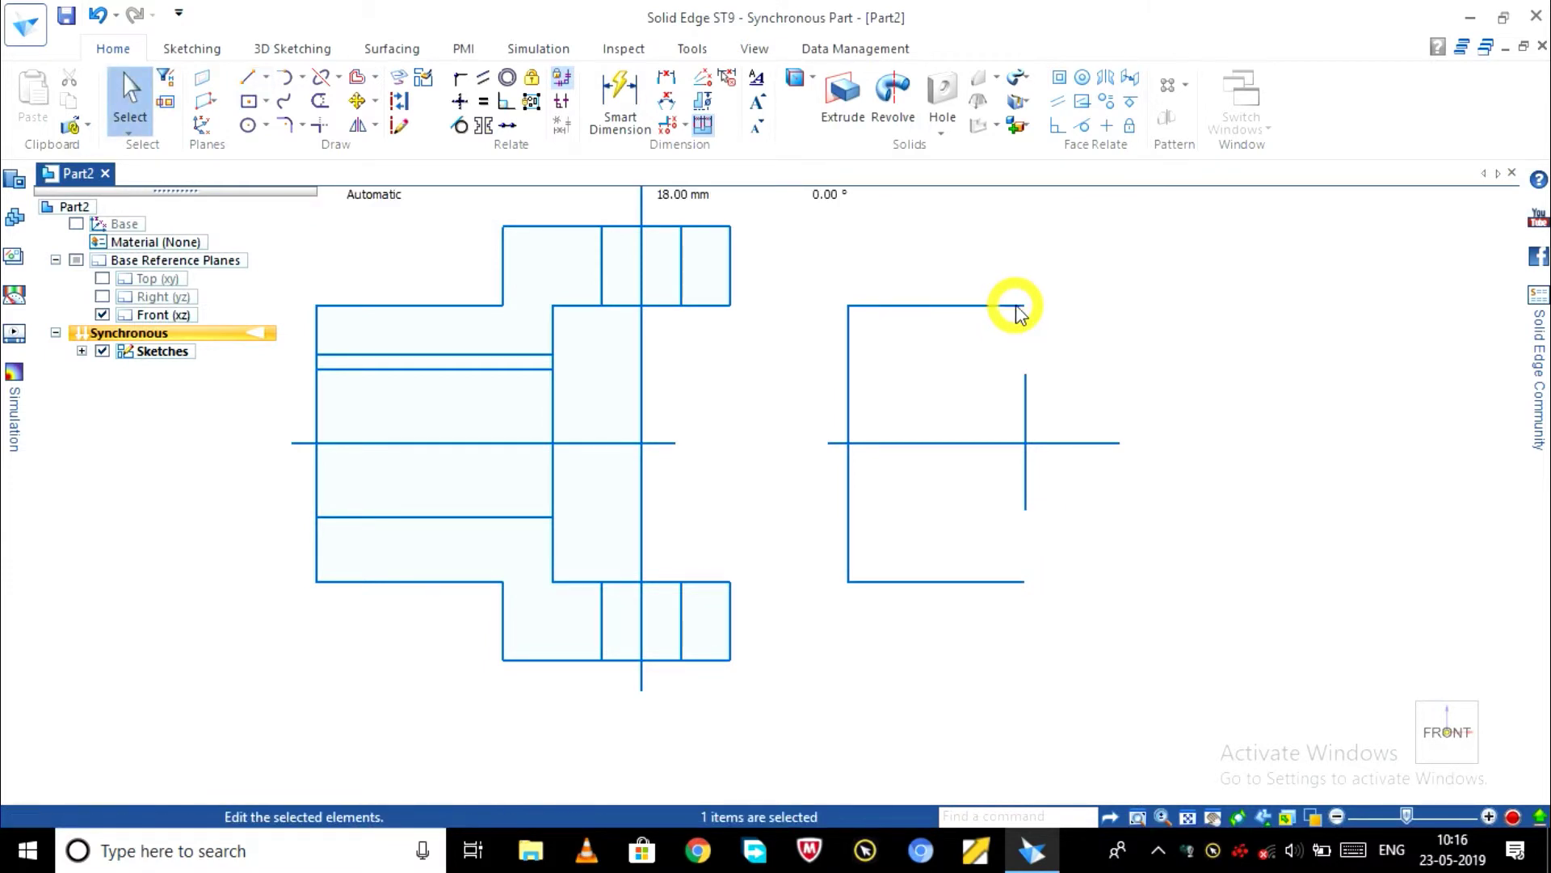
{"action": "key", "text": "Delete"}
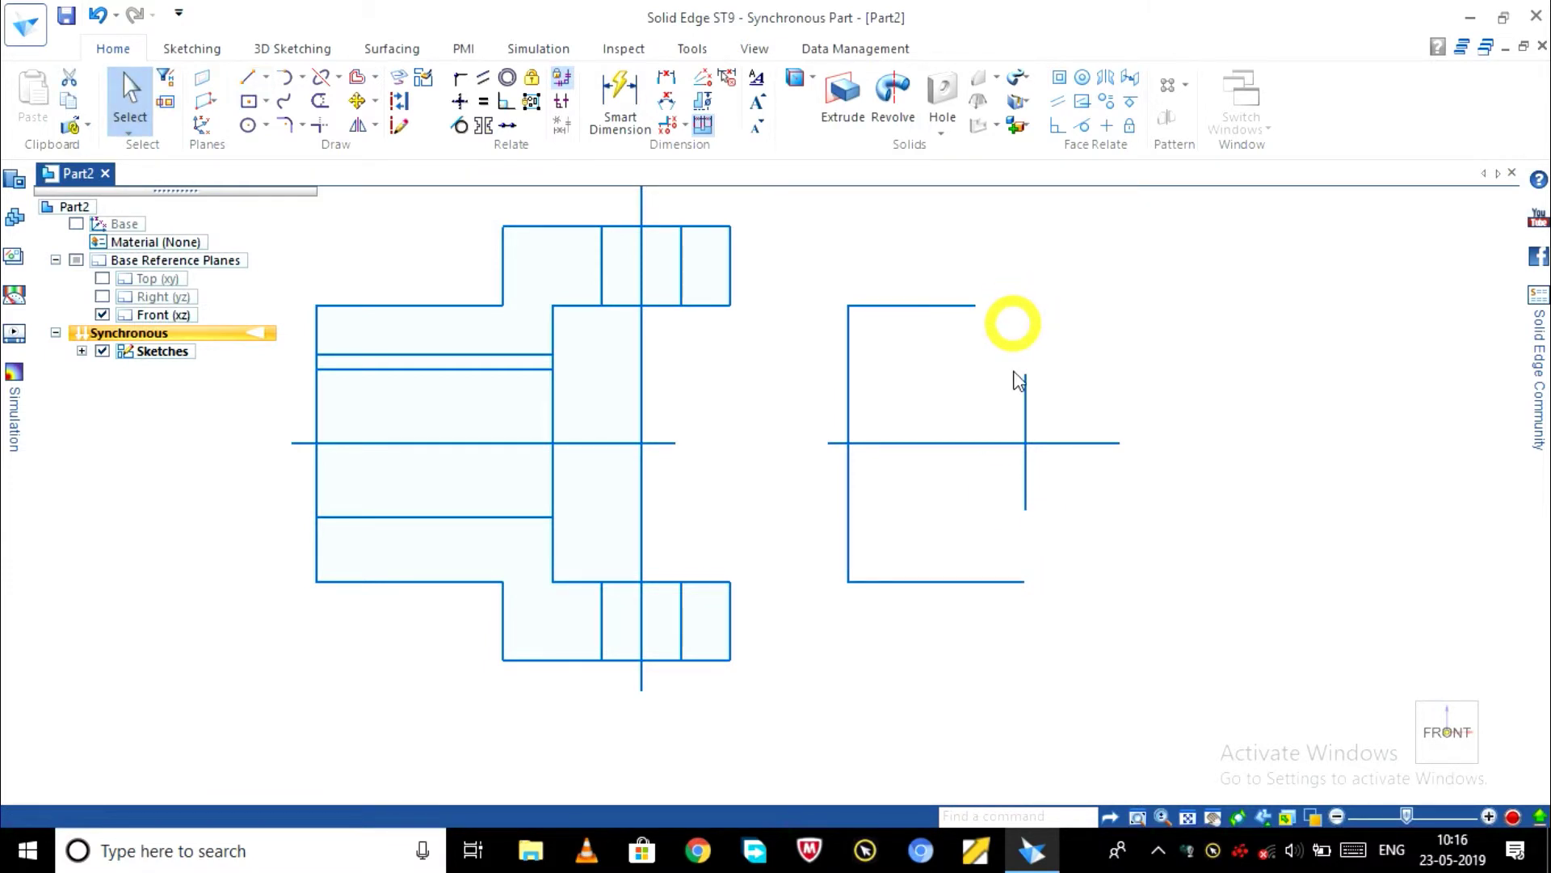
{"action": "left_click", "coordinate": [1015, 582]}
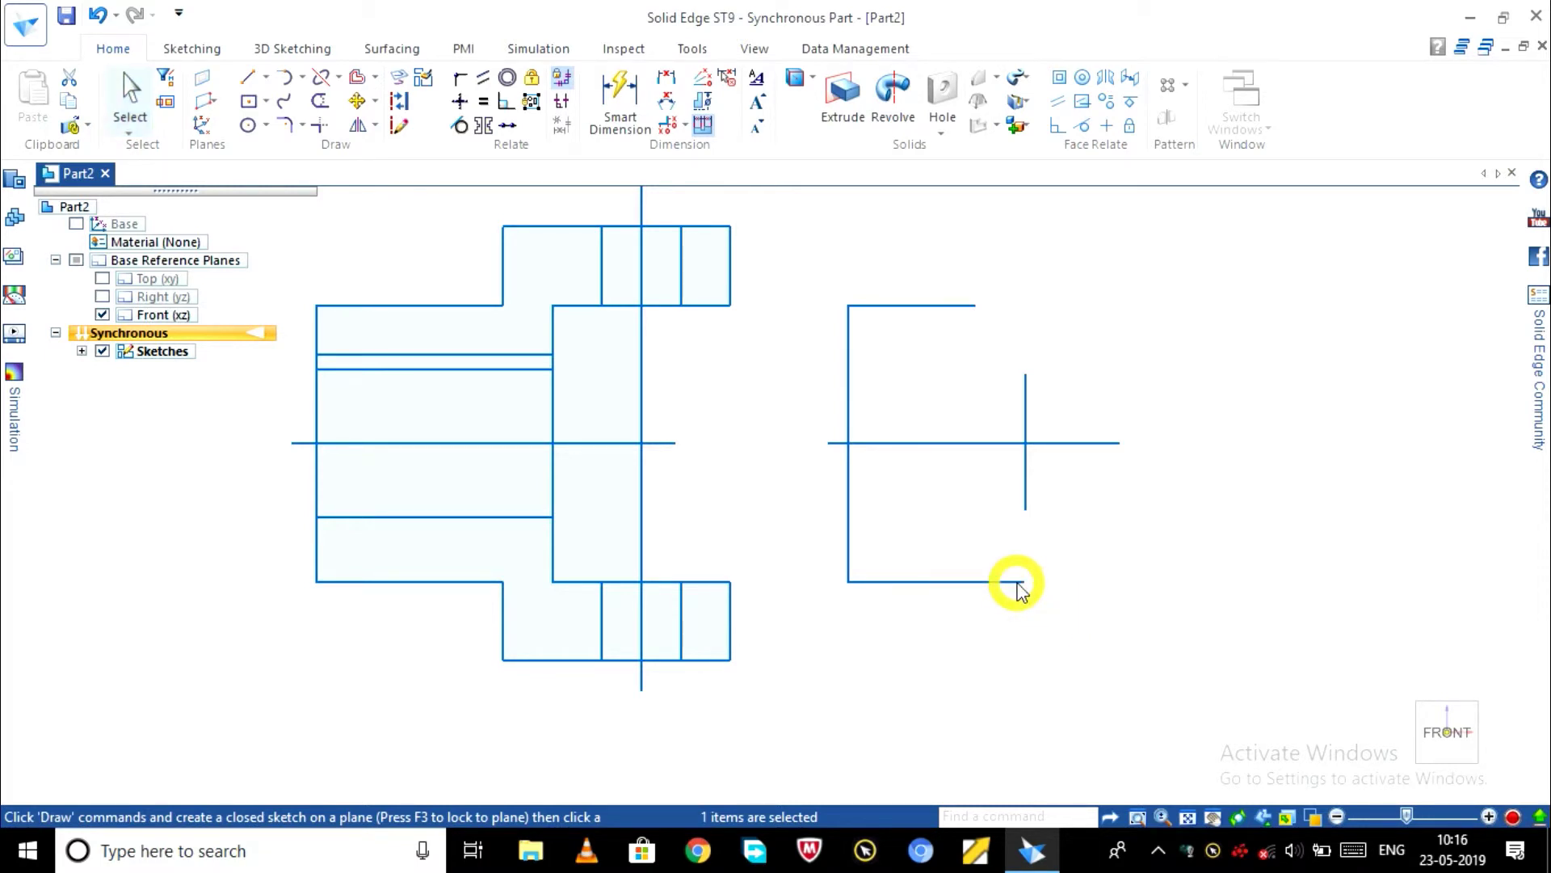
{"action": "key", "text": "Delete"}
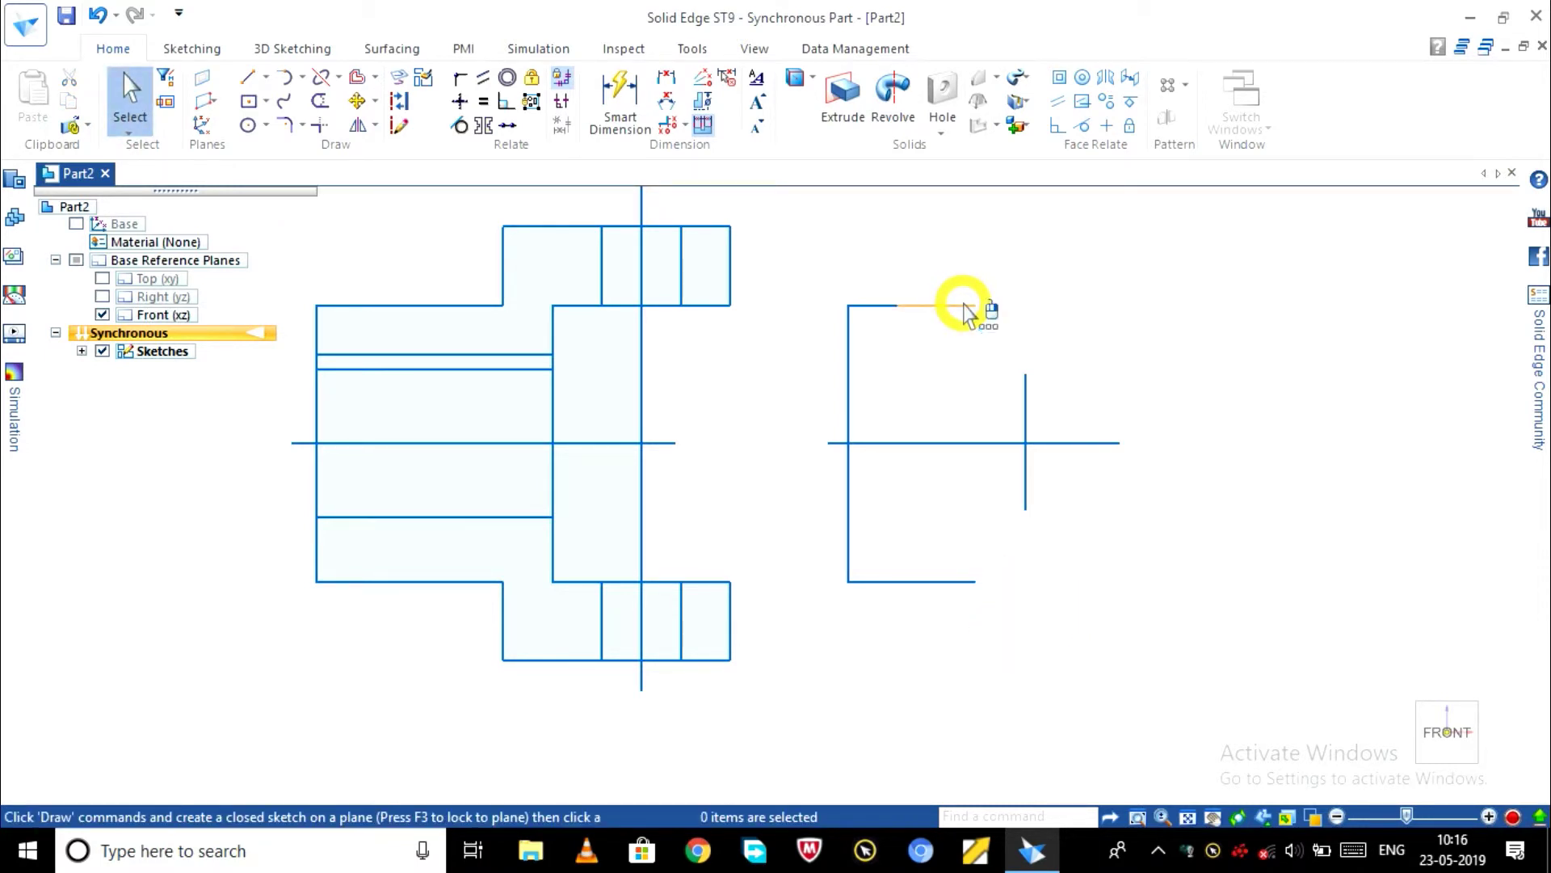
- Draw a 10 mm horizontal line at 0° from the open end of the second profile's upper edge
{"action": "left_click", "coordinate": [247, 77]}
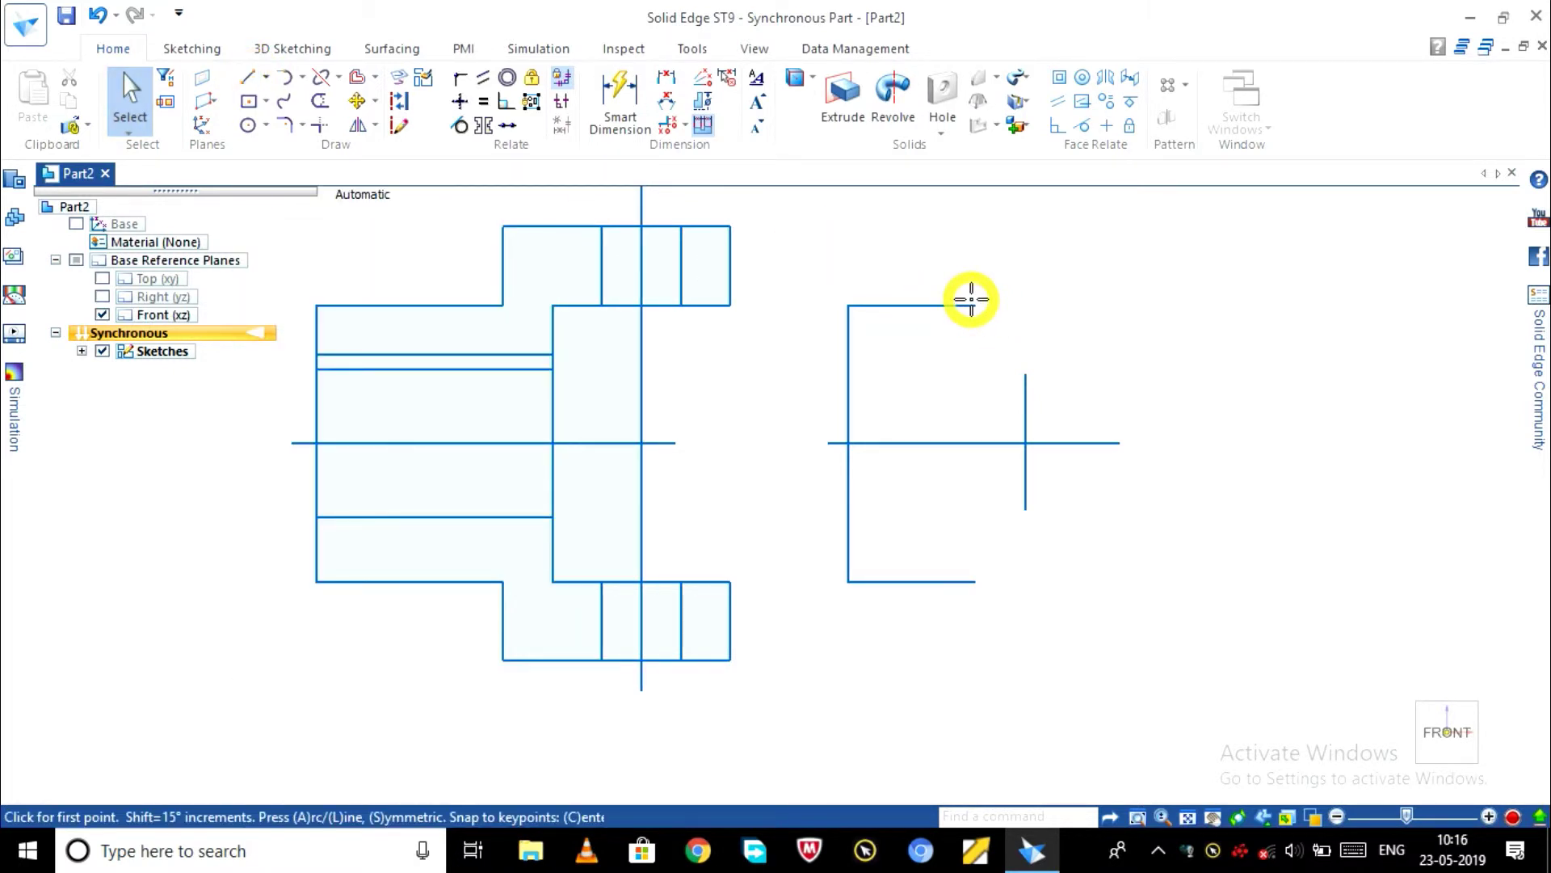
{"action": "left_click", "coordinate": [1024, 307]}
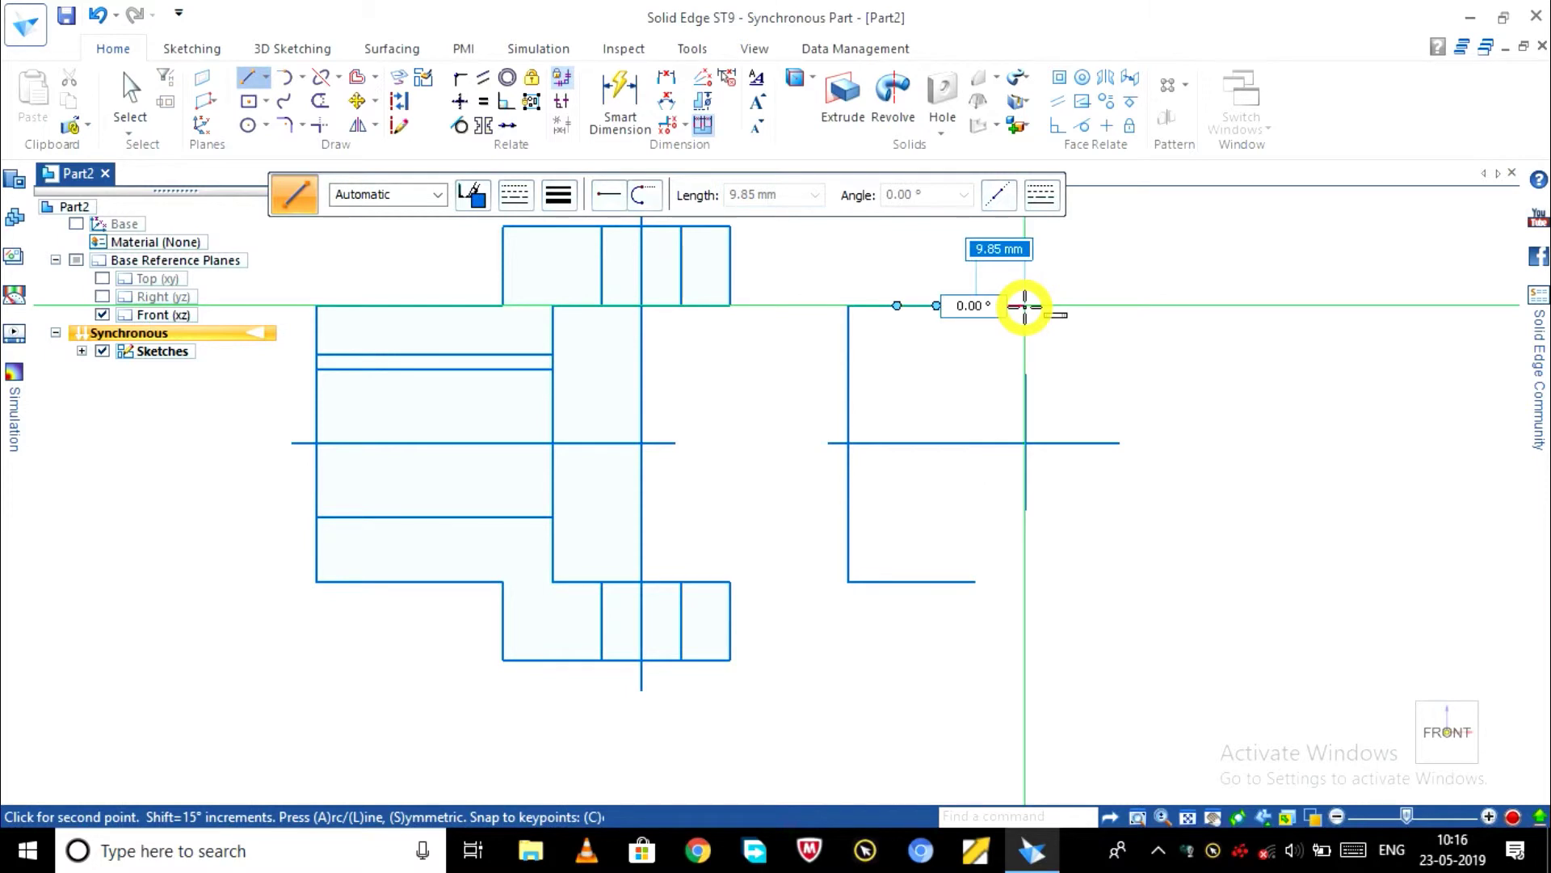
{"action": "type", "text": "10"}
{"action": "key", "text": "Tab"}
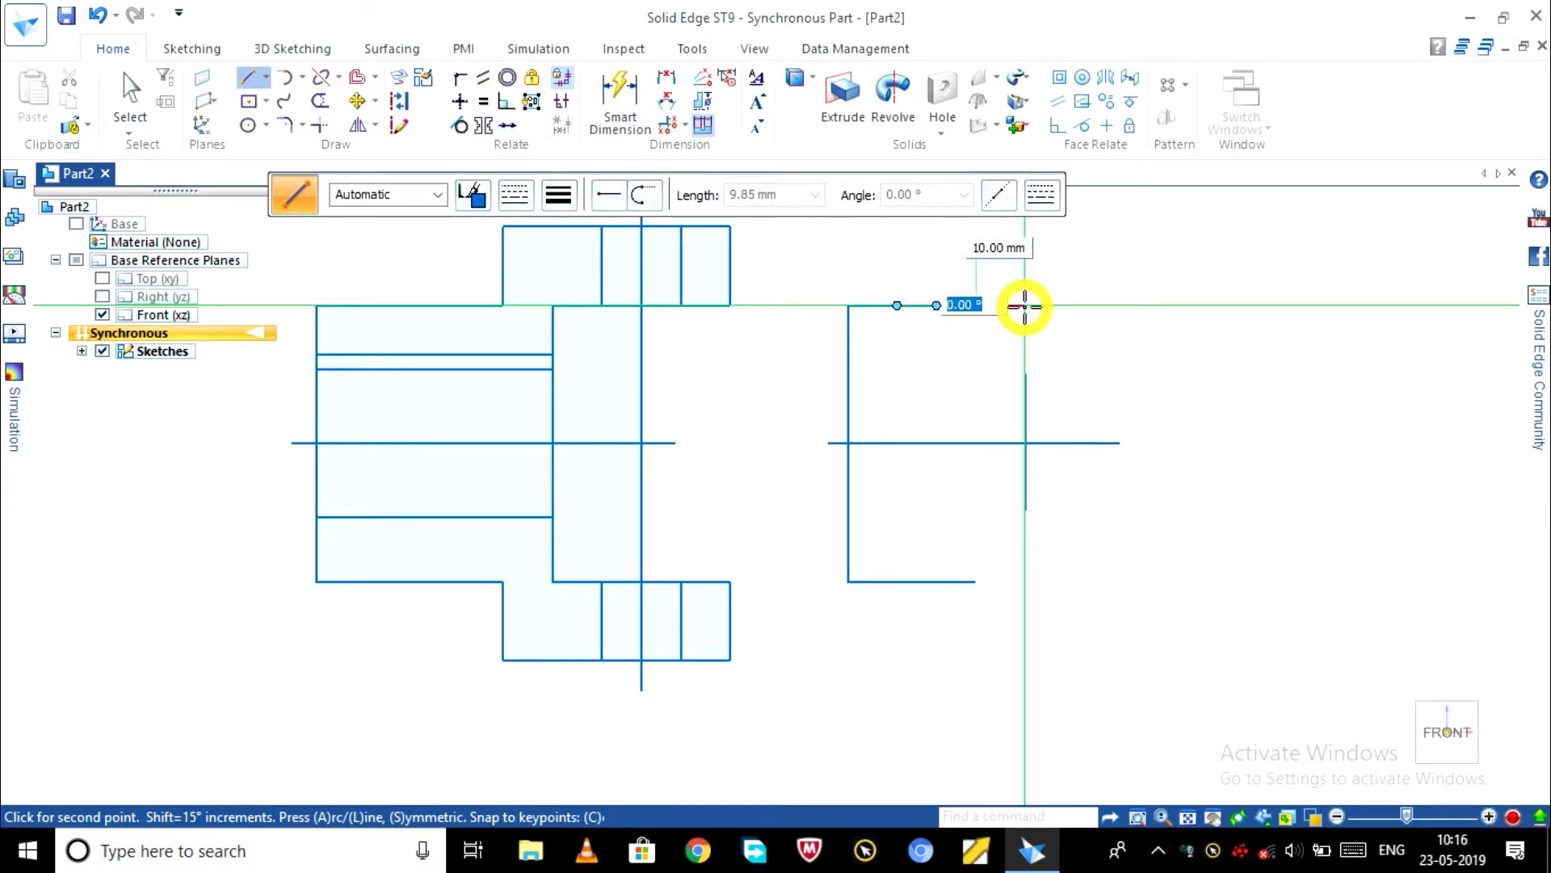
{"action": "left_click", "coordinate": [1025, 305]}
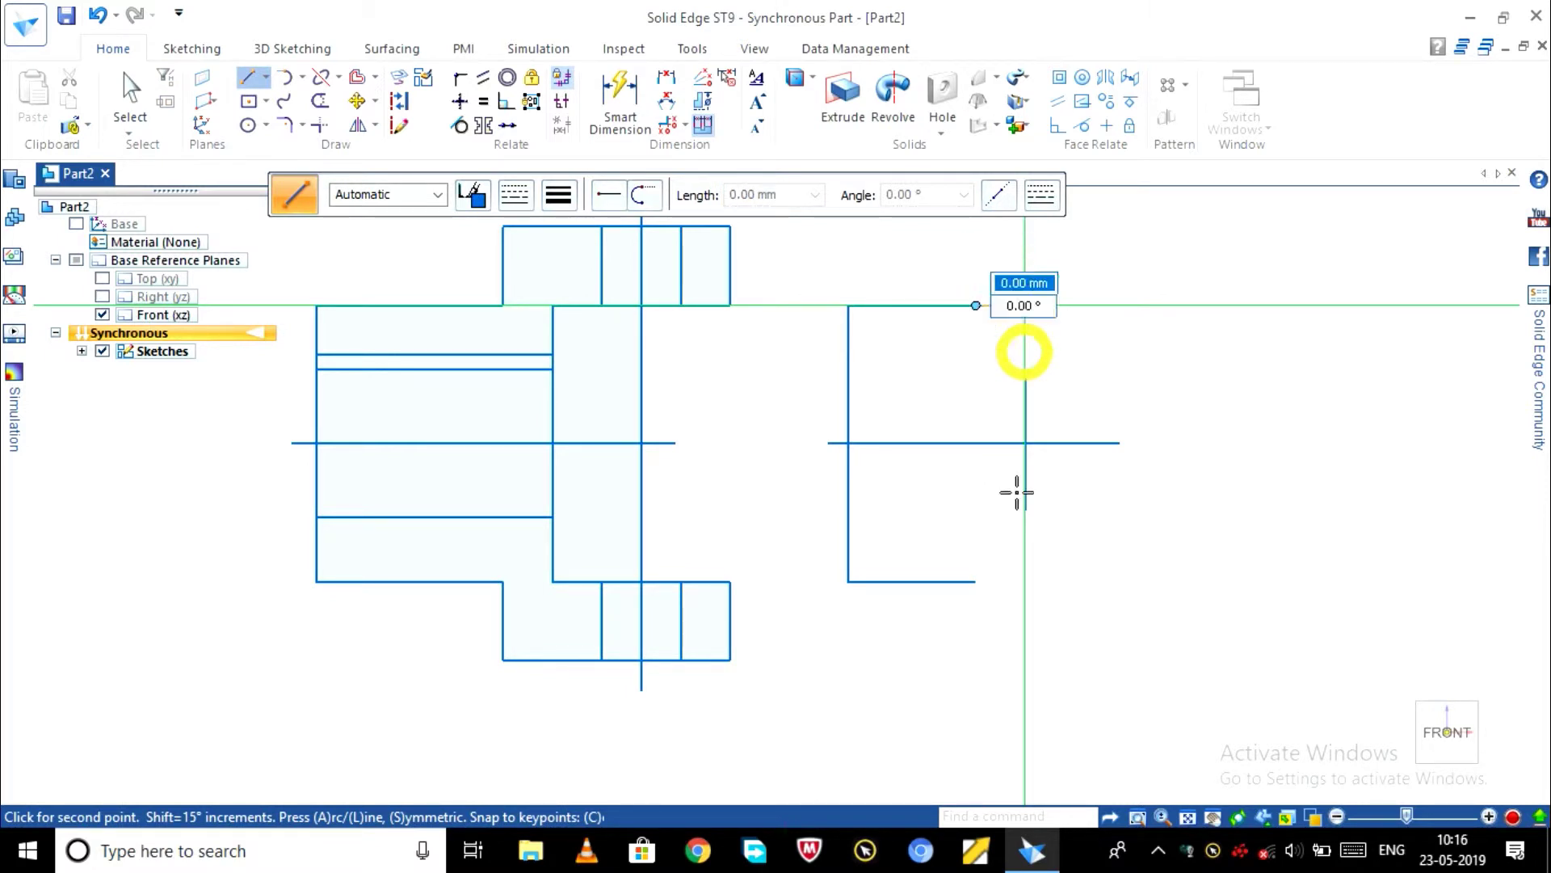
{"action": "right_click", "coordinate": [1043, 531]}
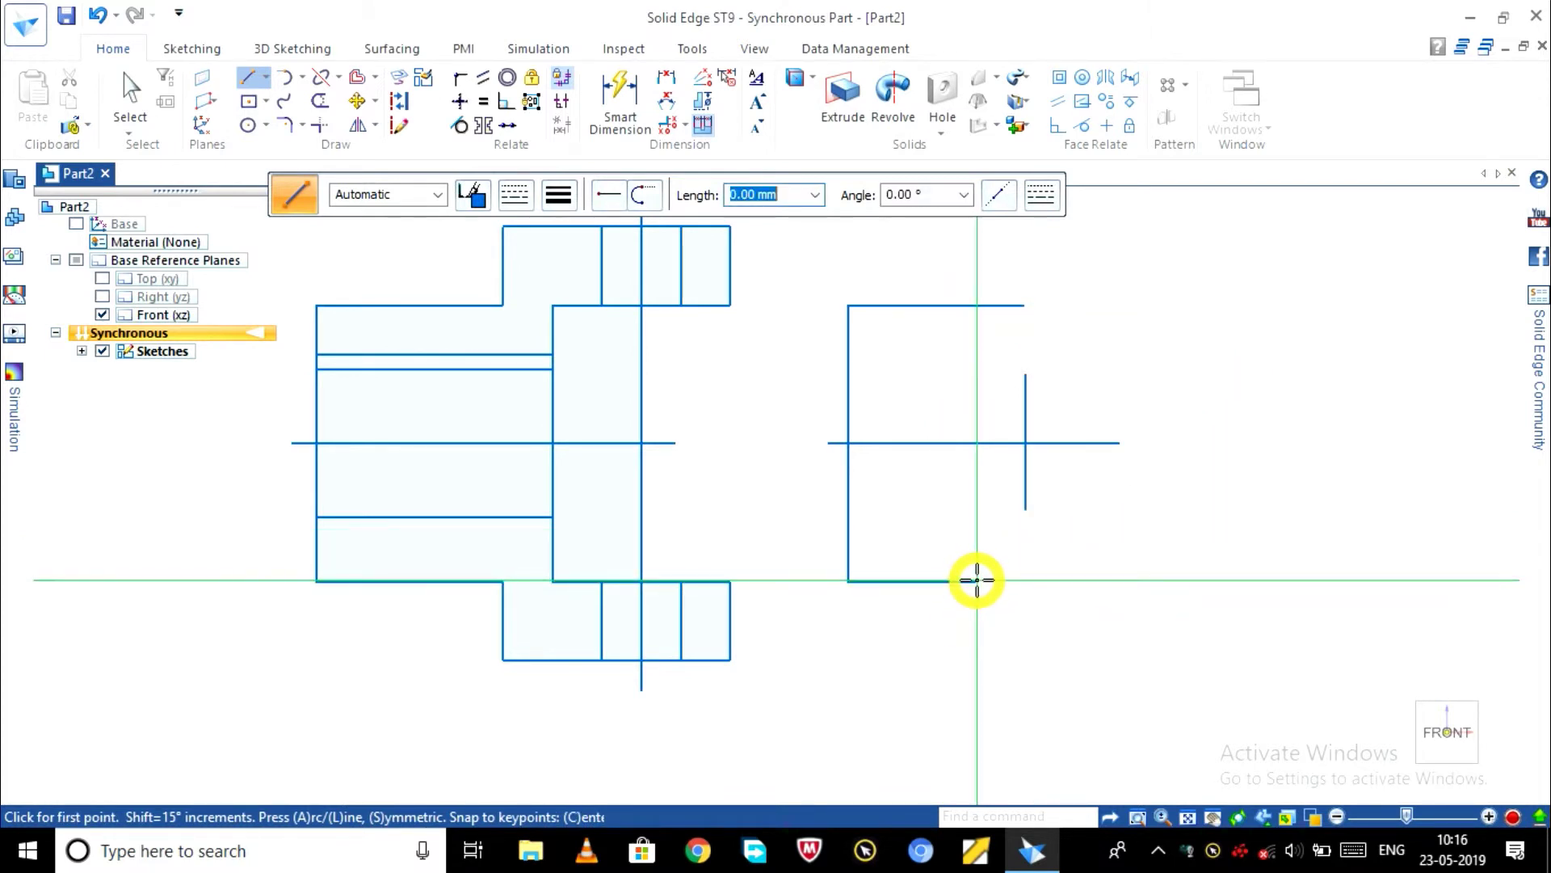
- Draw a 10 mm horizontal line at 0° from the open end of the second profile's lower edge
{"action": "left_click", "coordinate": [1030, 580]}
{"action": "type", "text": "10"}
{"action": "key", "text": "Tab"}
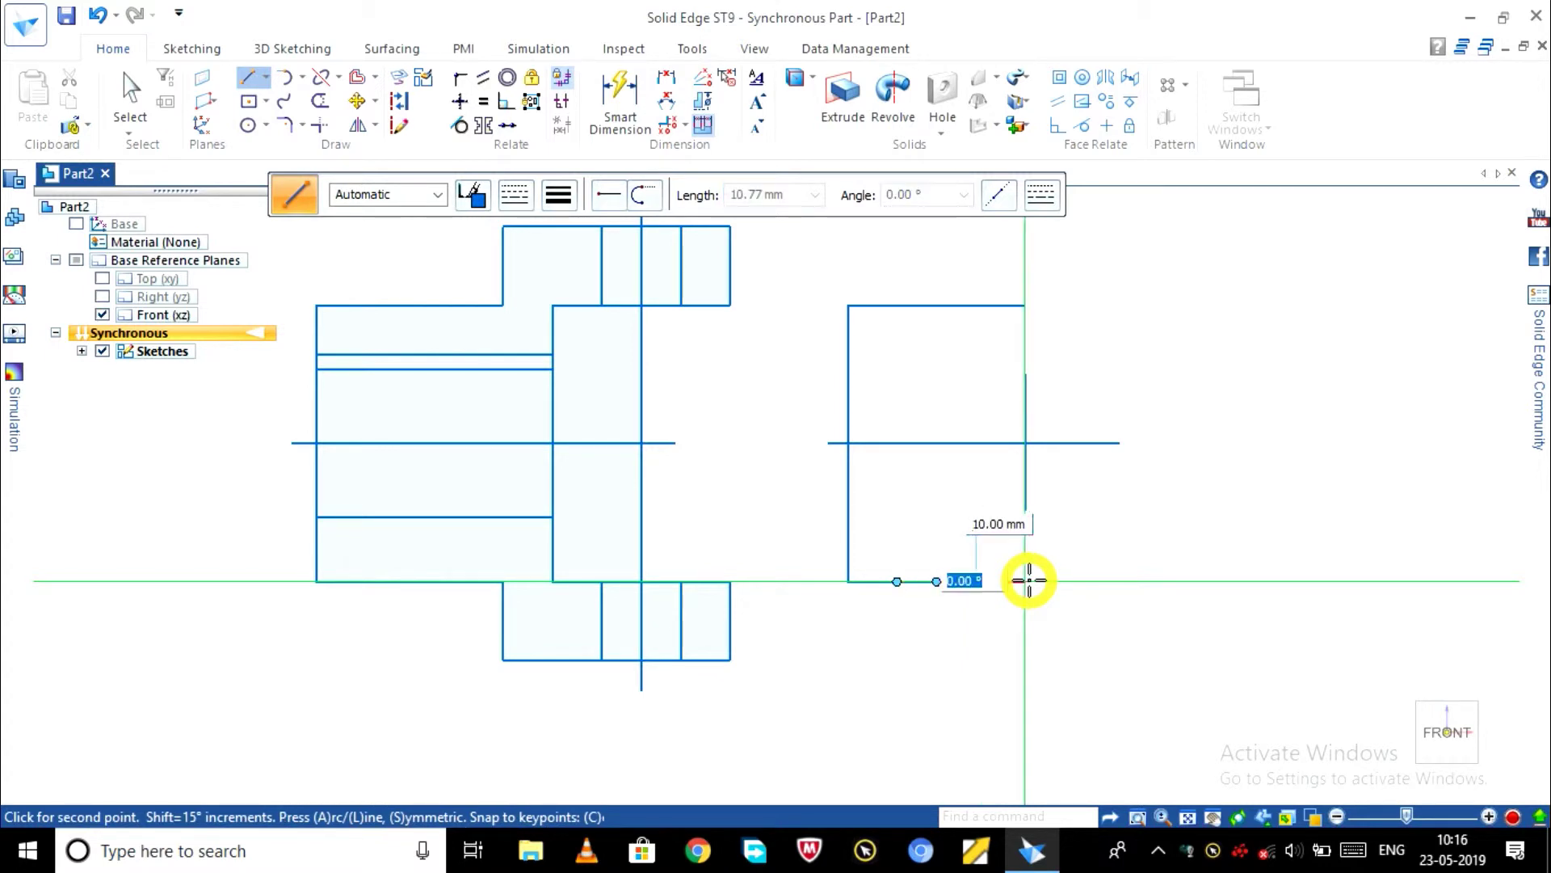
{"action": "key", "text": "Return"}
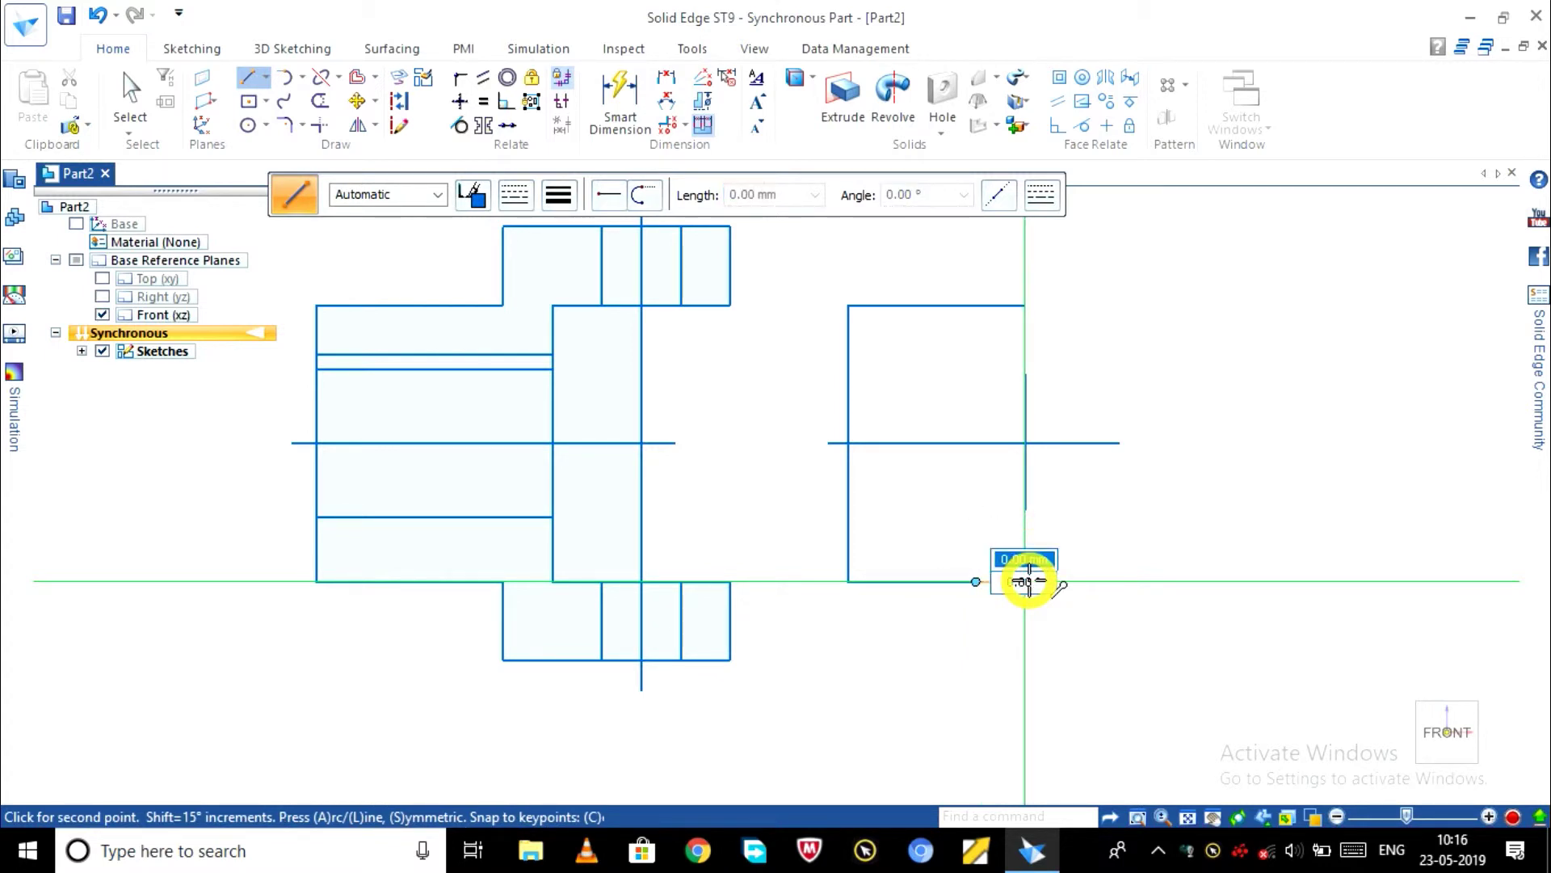
{"action": "right_click", "coordinate": [1026, 624]}
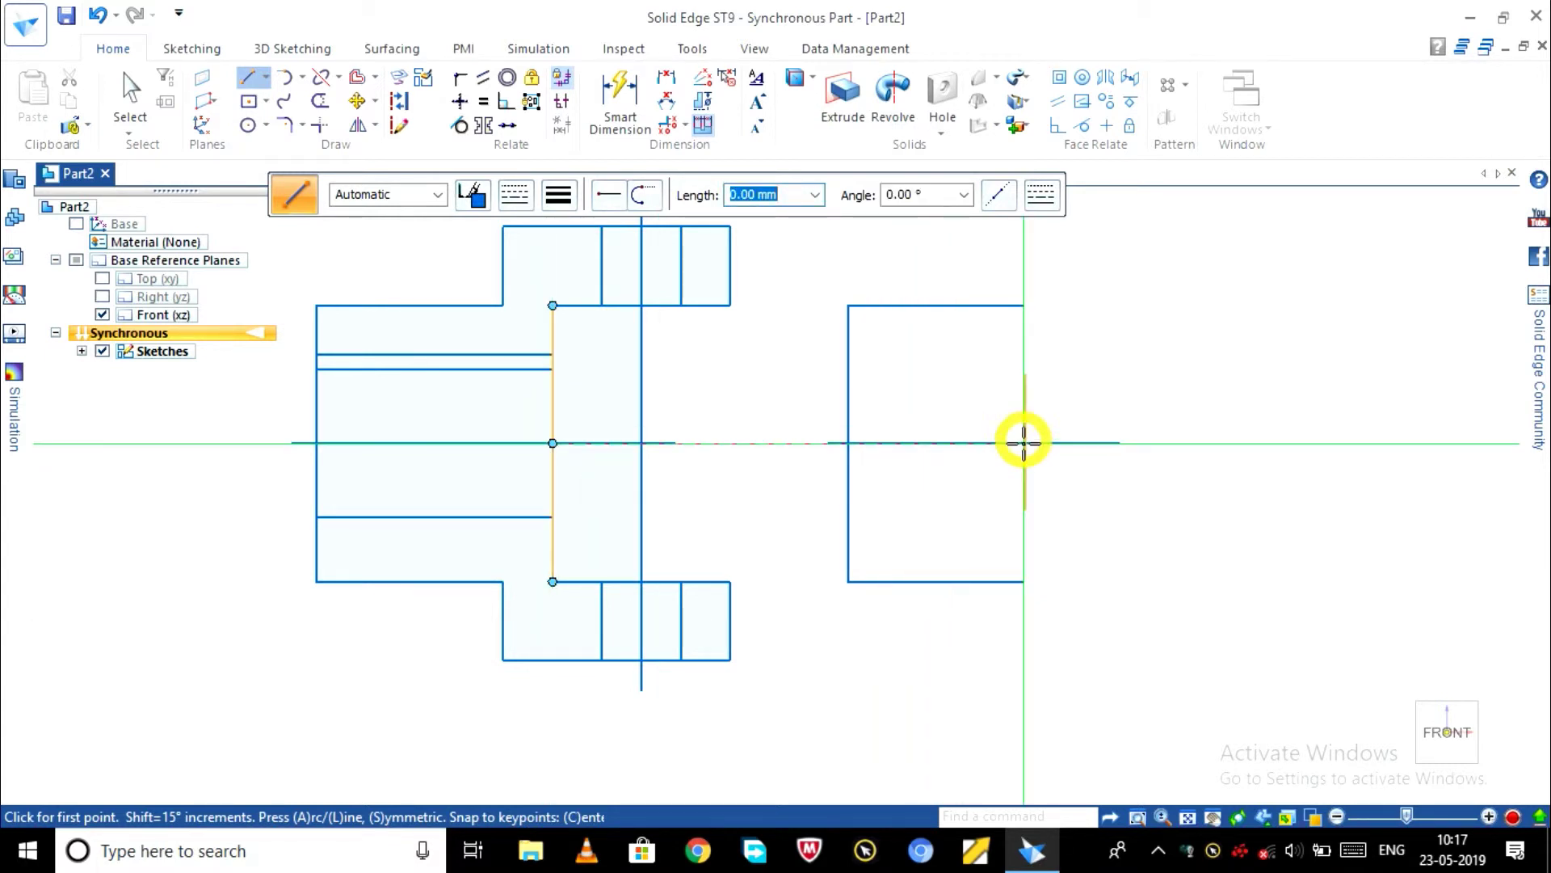
- Draw a 16 mm diameter circle centred on the intersection of the second profile's centre lines
{"action": "left_click", "coordinate": [250, 126]}
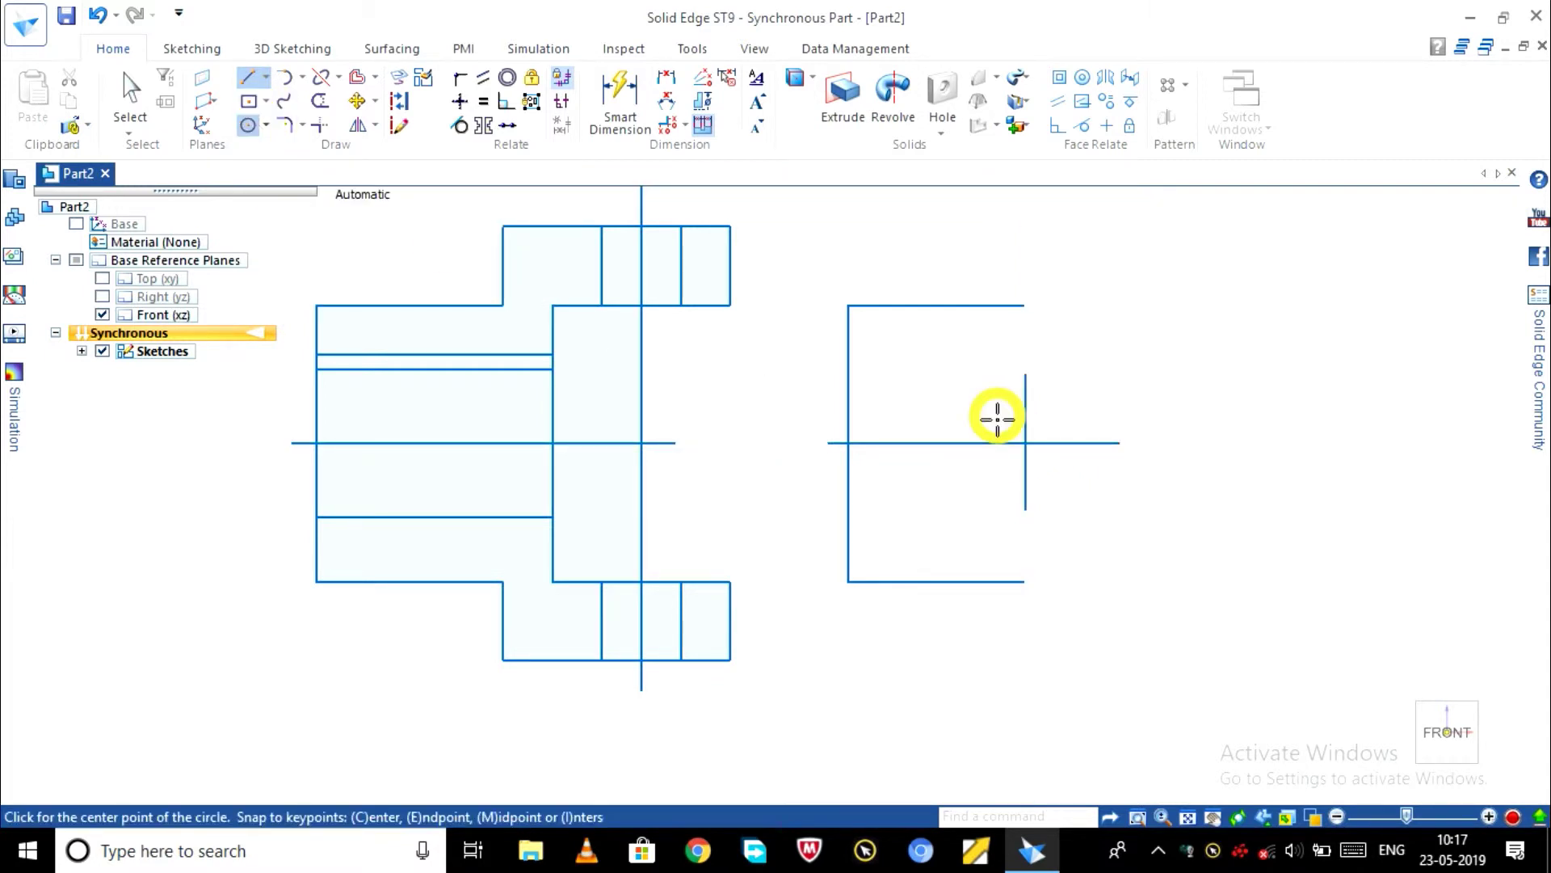
{"action": "scroll", "coordinate": [1024, 442], "scroll_direction": "up", "scroll_amount": 3}
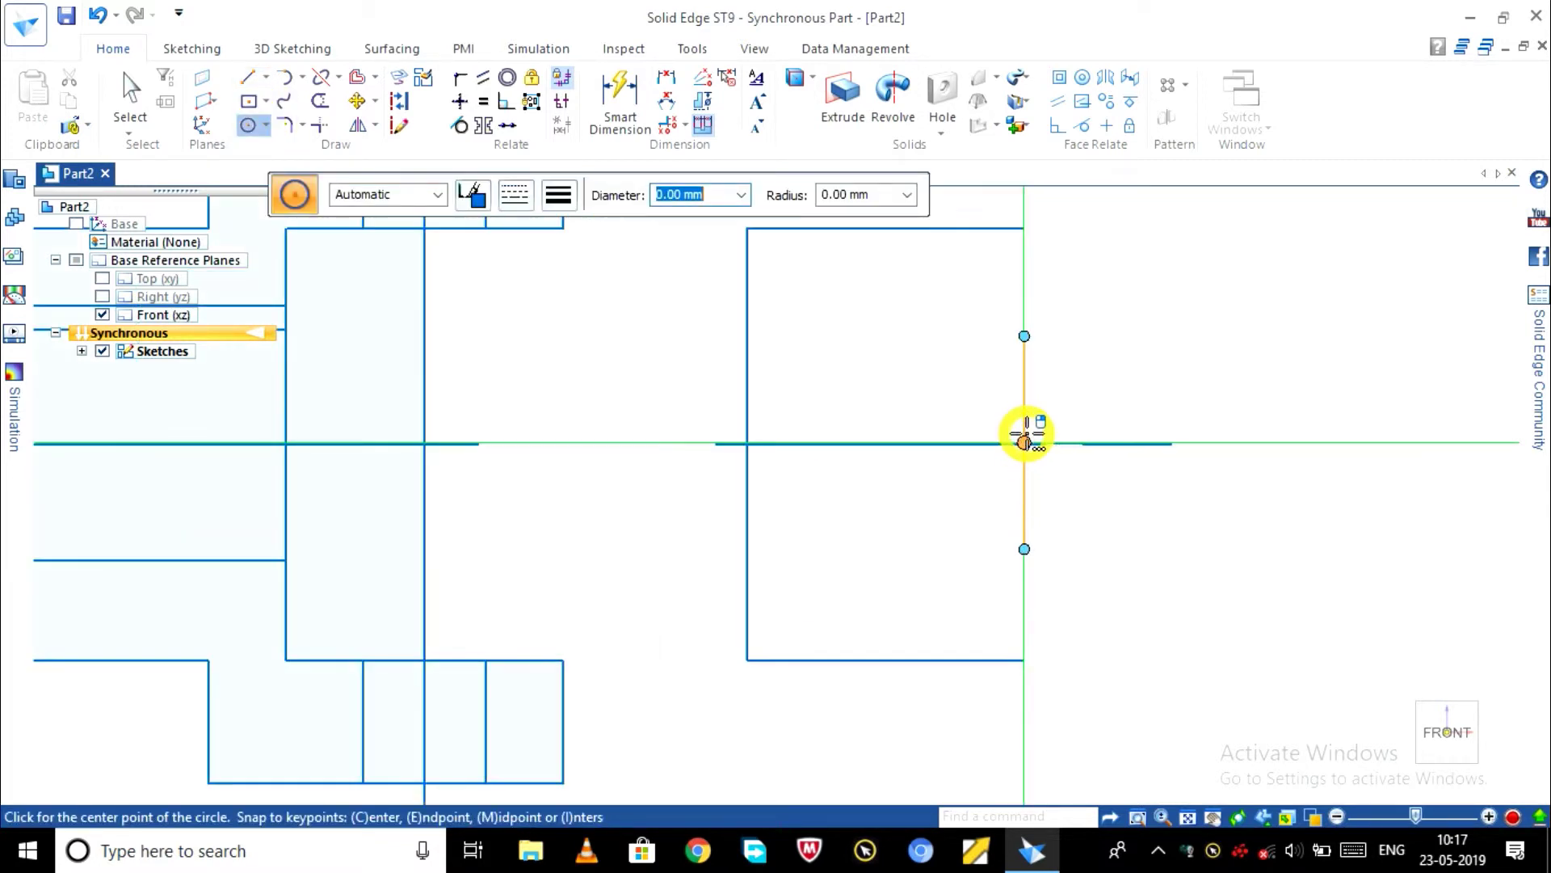
{"action": "left_click", "coordinate": [1024, 444]}
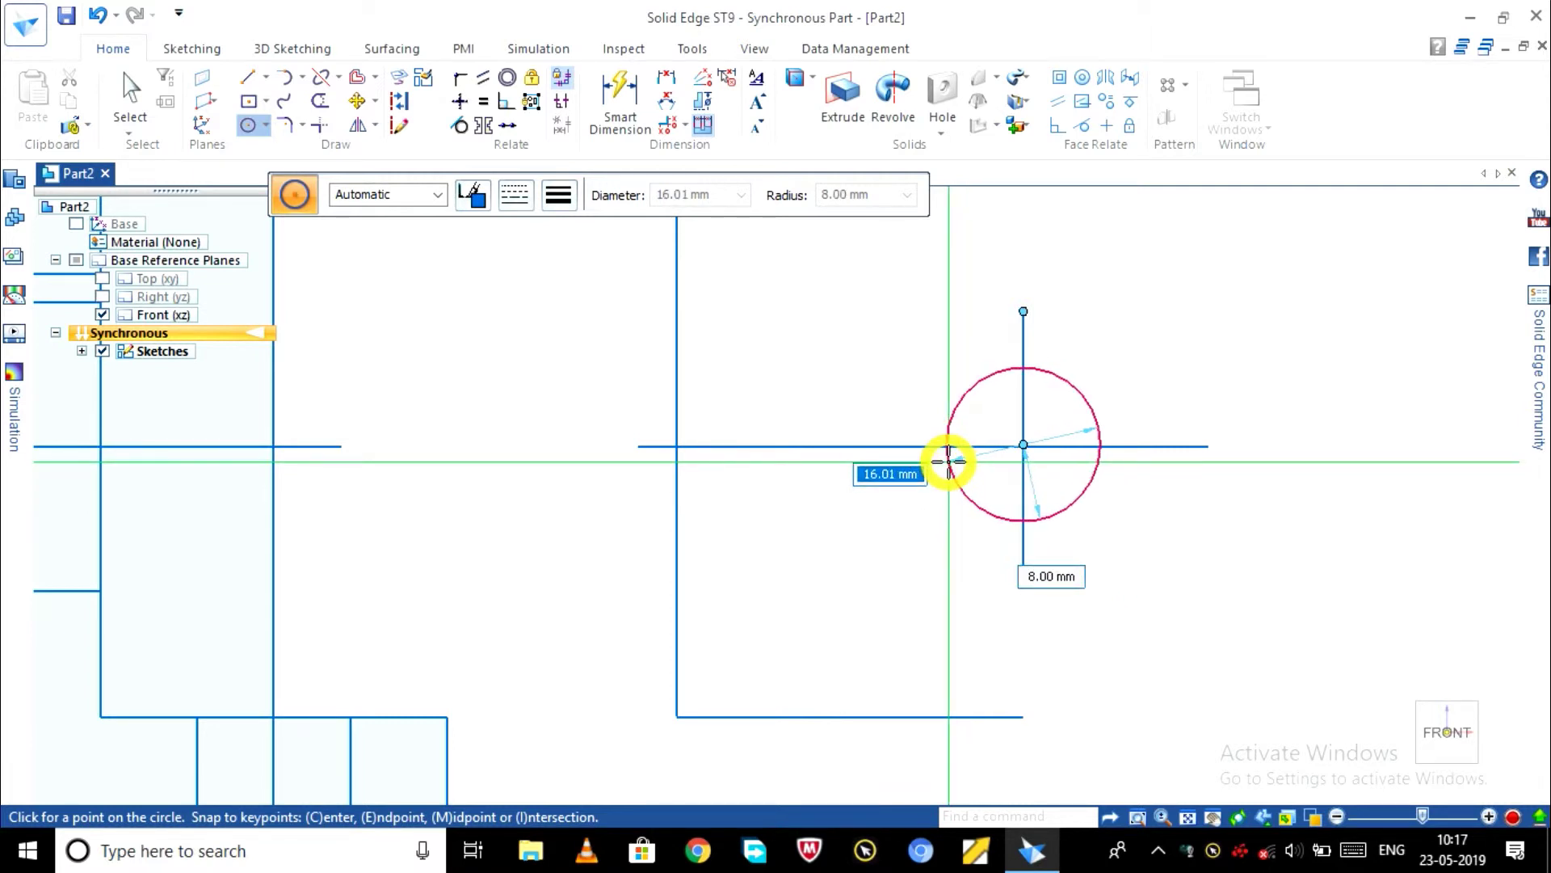
{"action": "scroll", "coordinate": [949, 460], "scroll_direction": "down", "scroll_amount": 1}
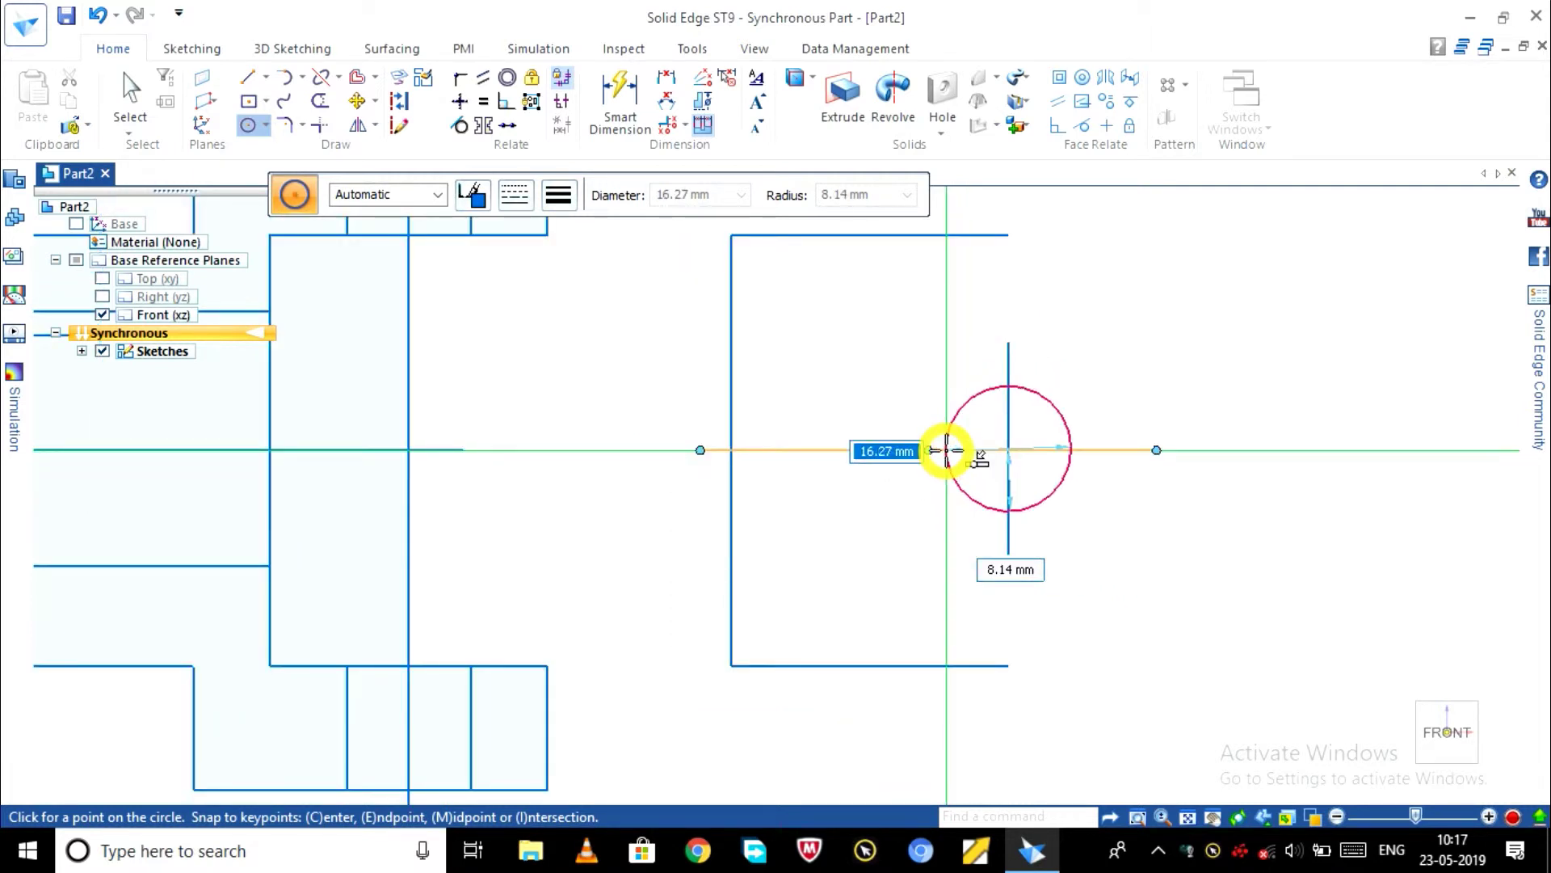
{"action": "type", "text": "16"}
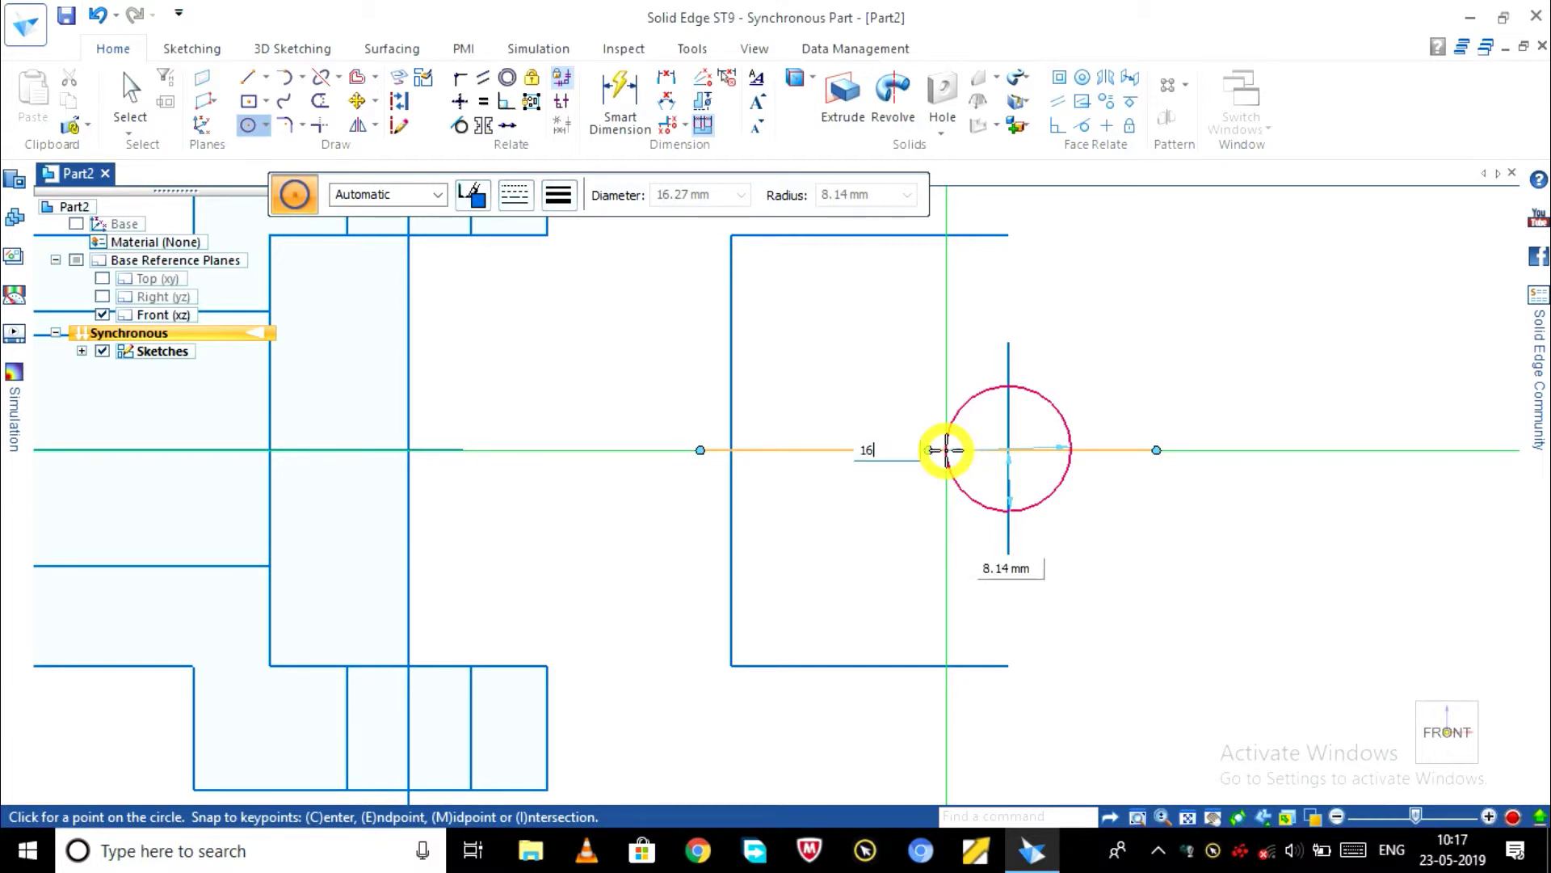
{"action": "key", "text": "Return"}
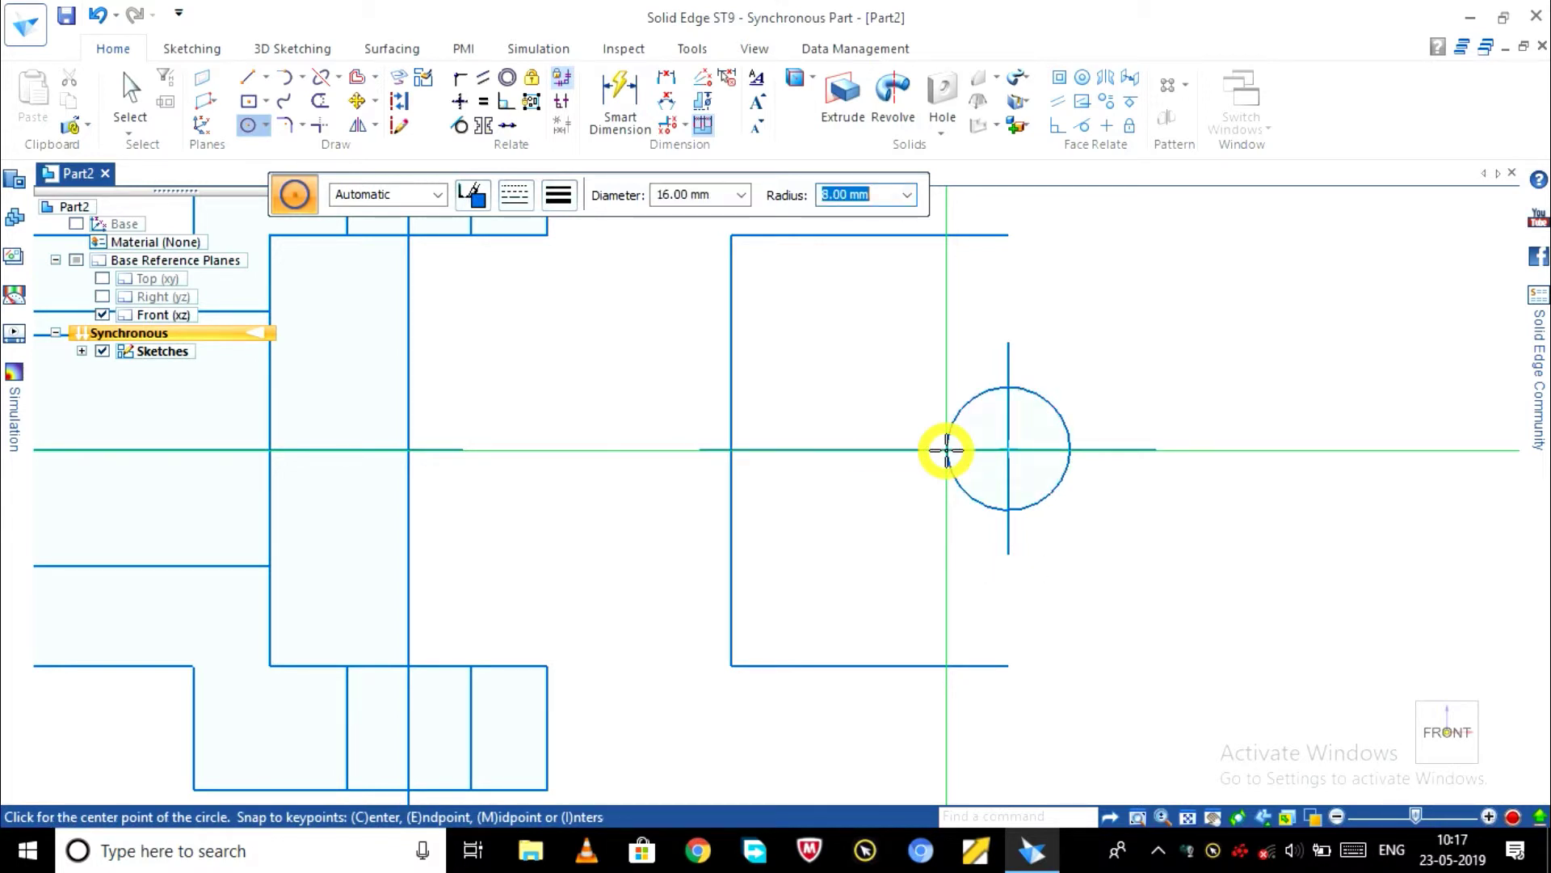
{"action": "key", "text": "Escape"}
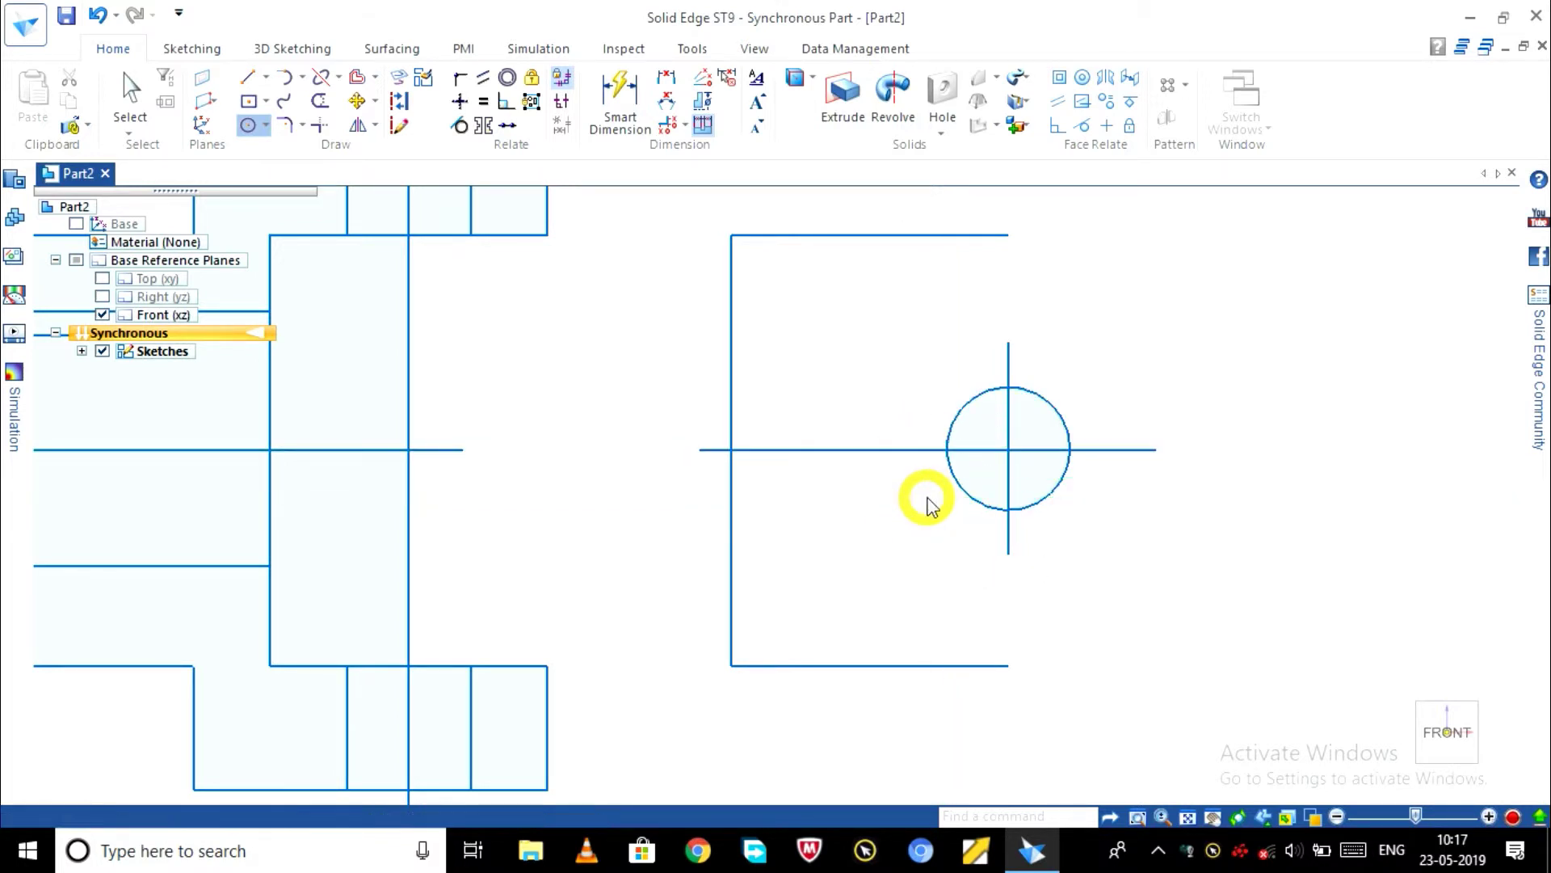
- Draw a 30 mm diameter circle concentric with the 16 mm circle on the second profile's centre lines
{"action": "left_click", "coordinate": [248, 127]}
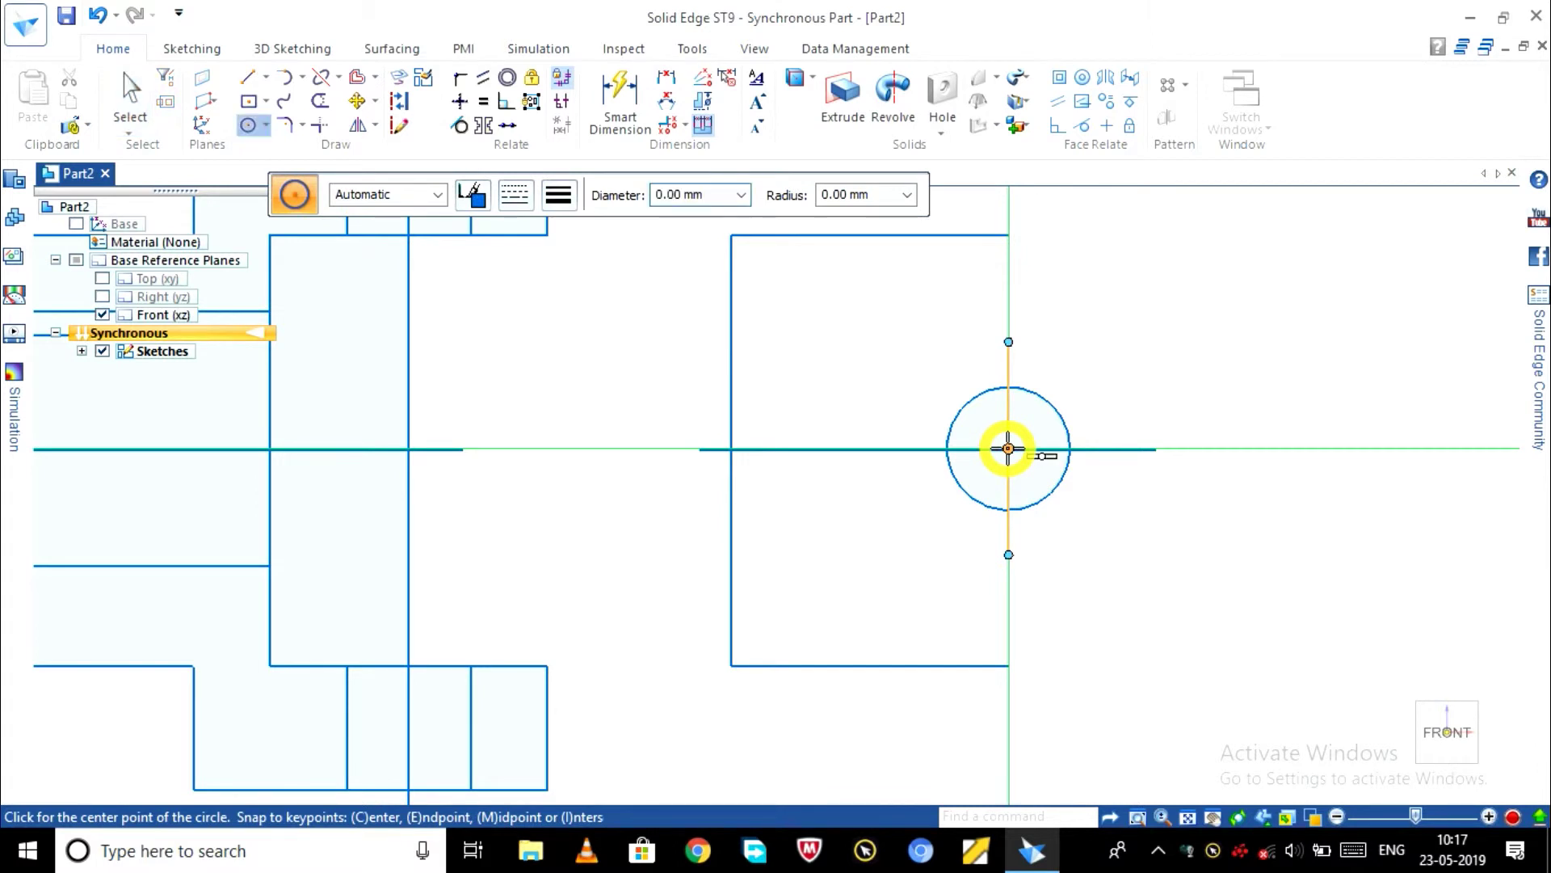
{"action": "left_click", "coordinate": [1009, 448]}
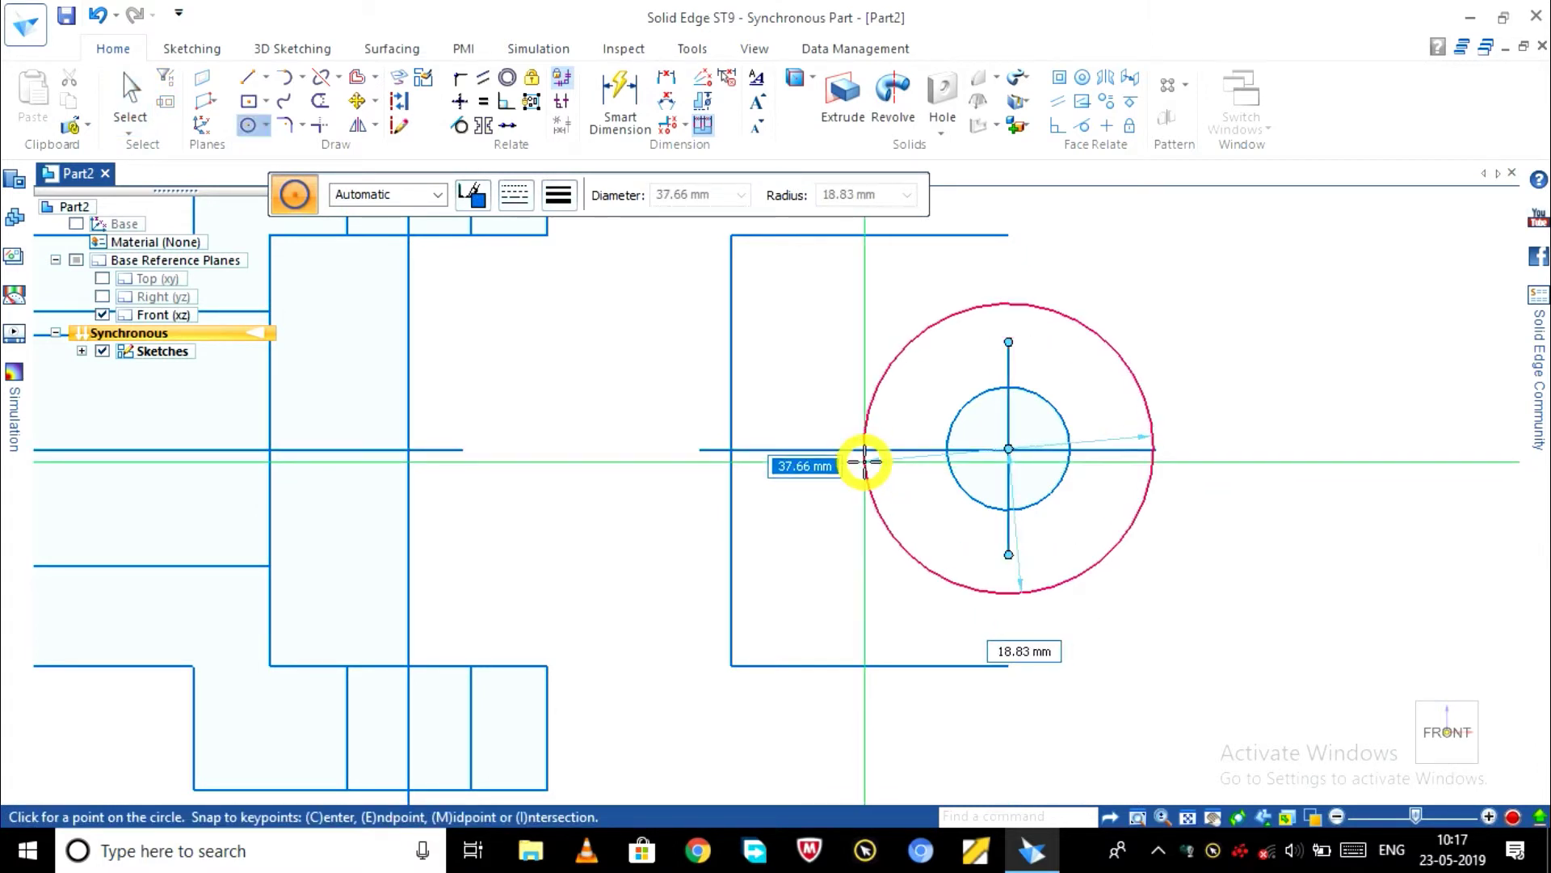
{"action": "type", "text": "30"}
{"action": "key", "text": "Return"}
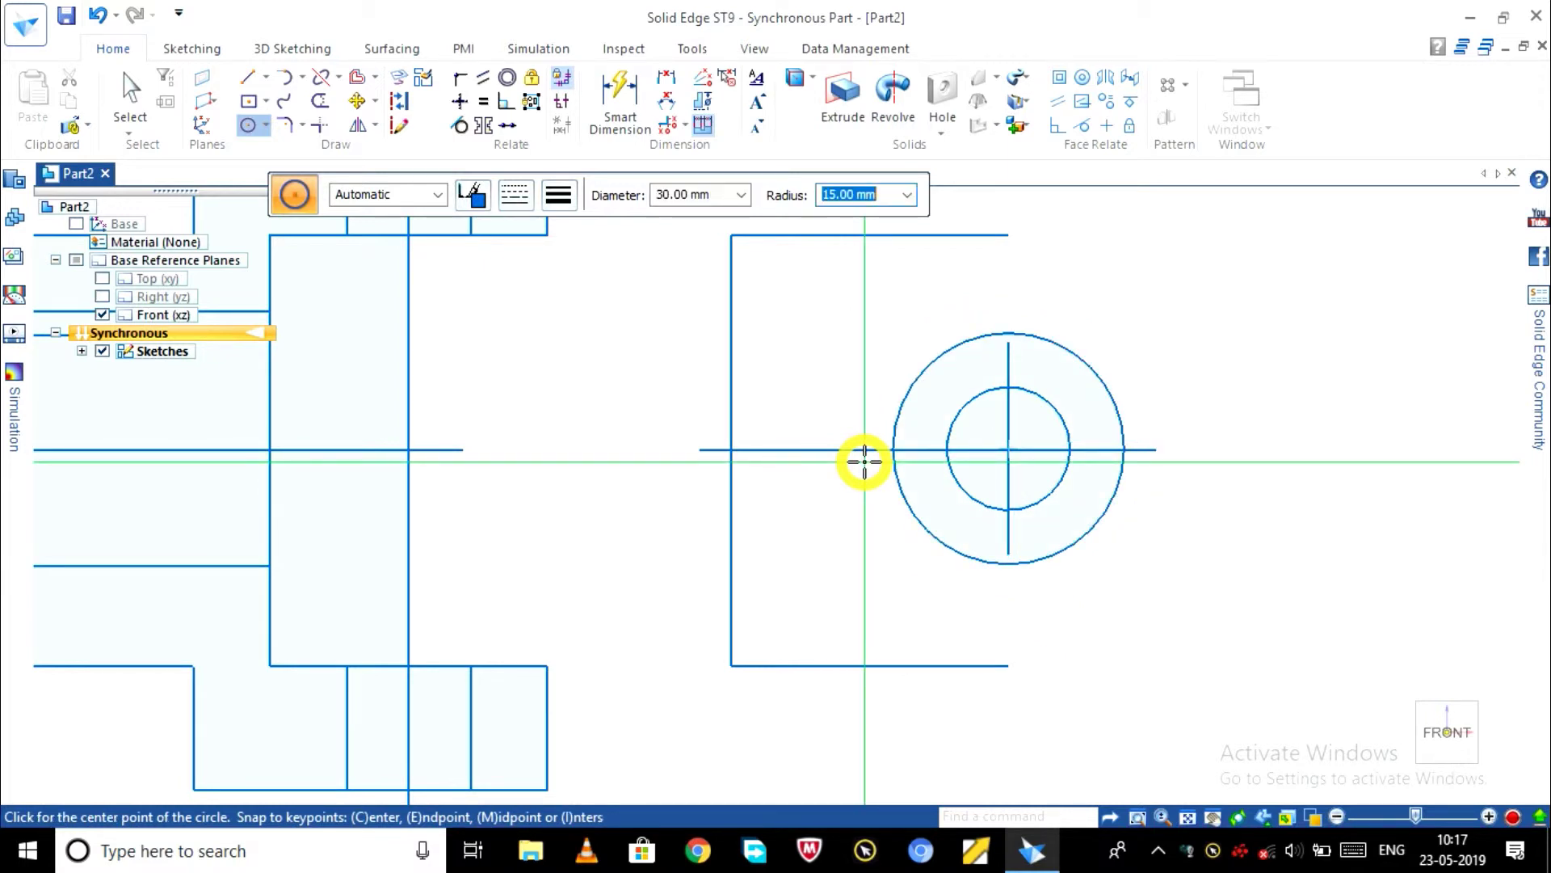
{"action": "key", "text": "Escape"}
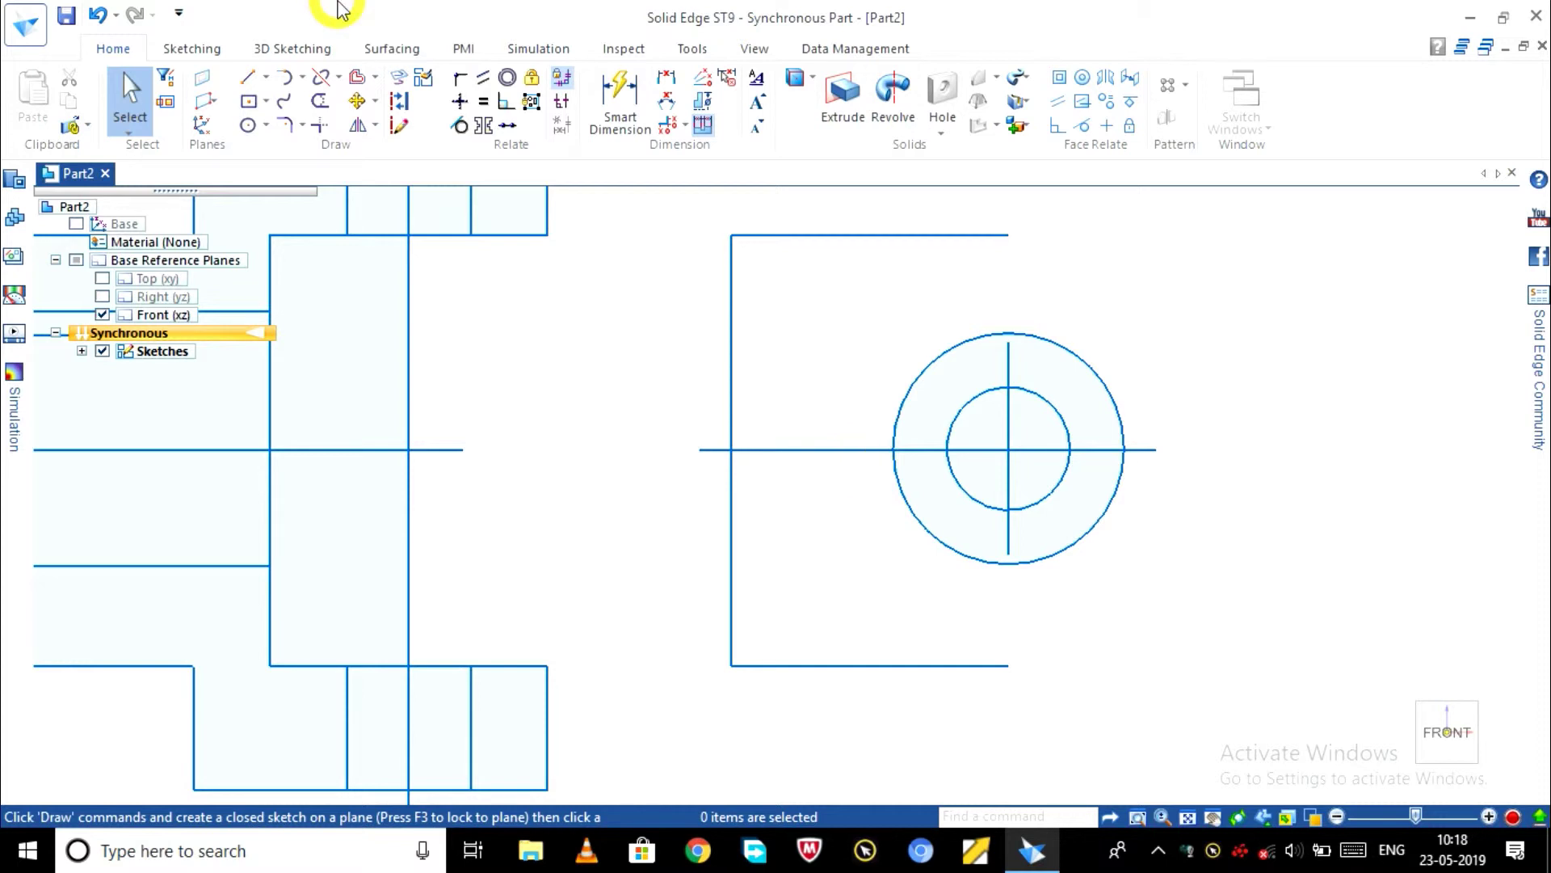
- Draw a vertical line from the second profile's lower-edge open end up to the outer circle, and trim the lower edge's overhang past the left side
{"action": "left_click", "coordinate": [247, 77]}
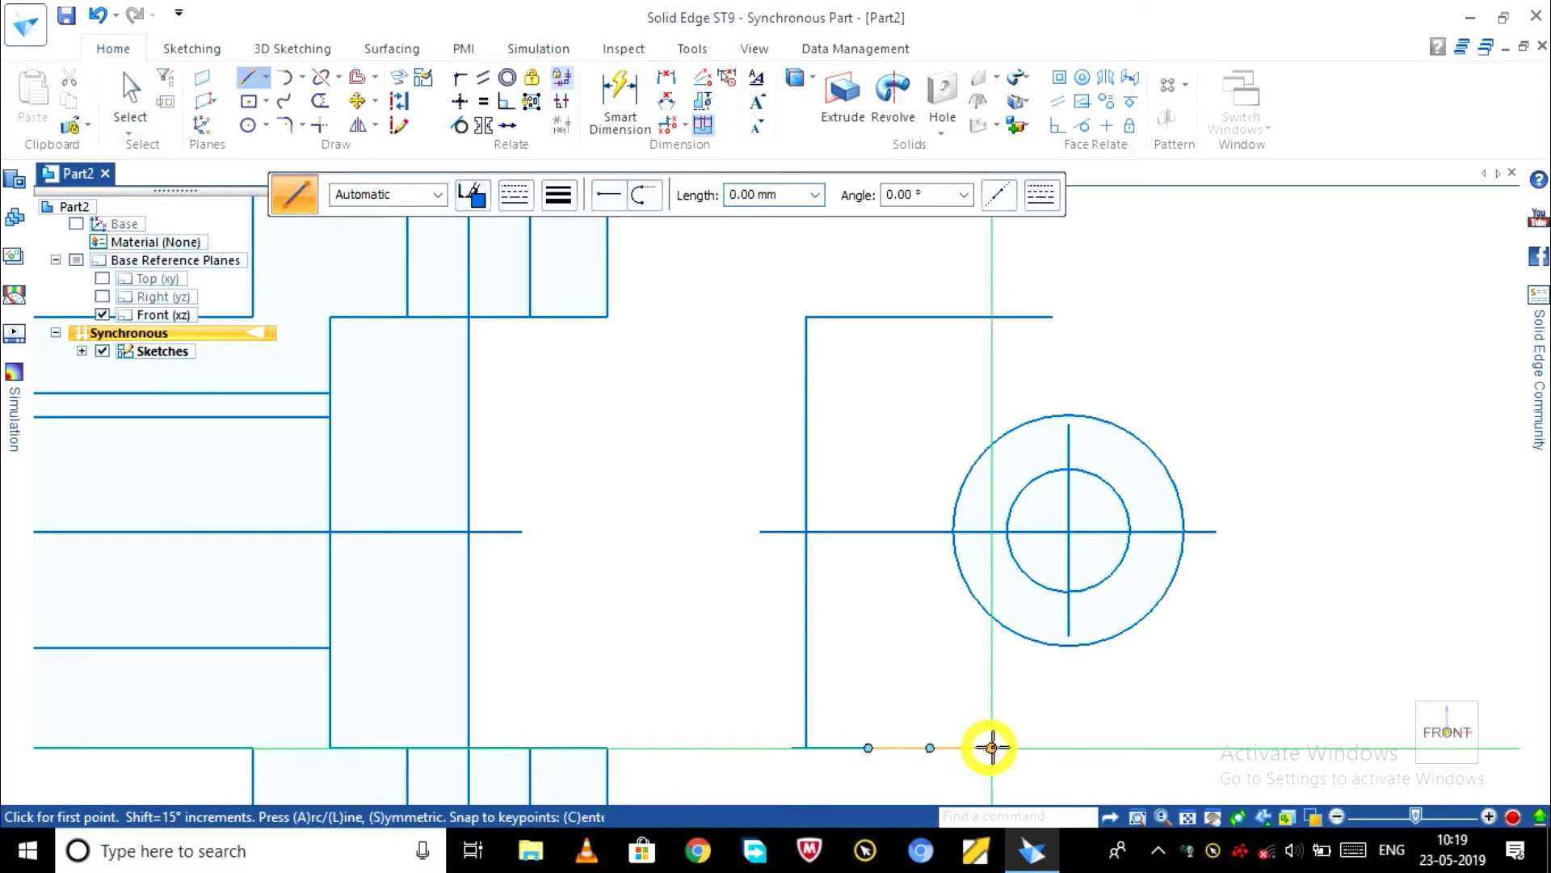
{"action": "left_click", "coordinate": [1053, 748]}
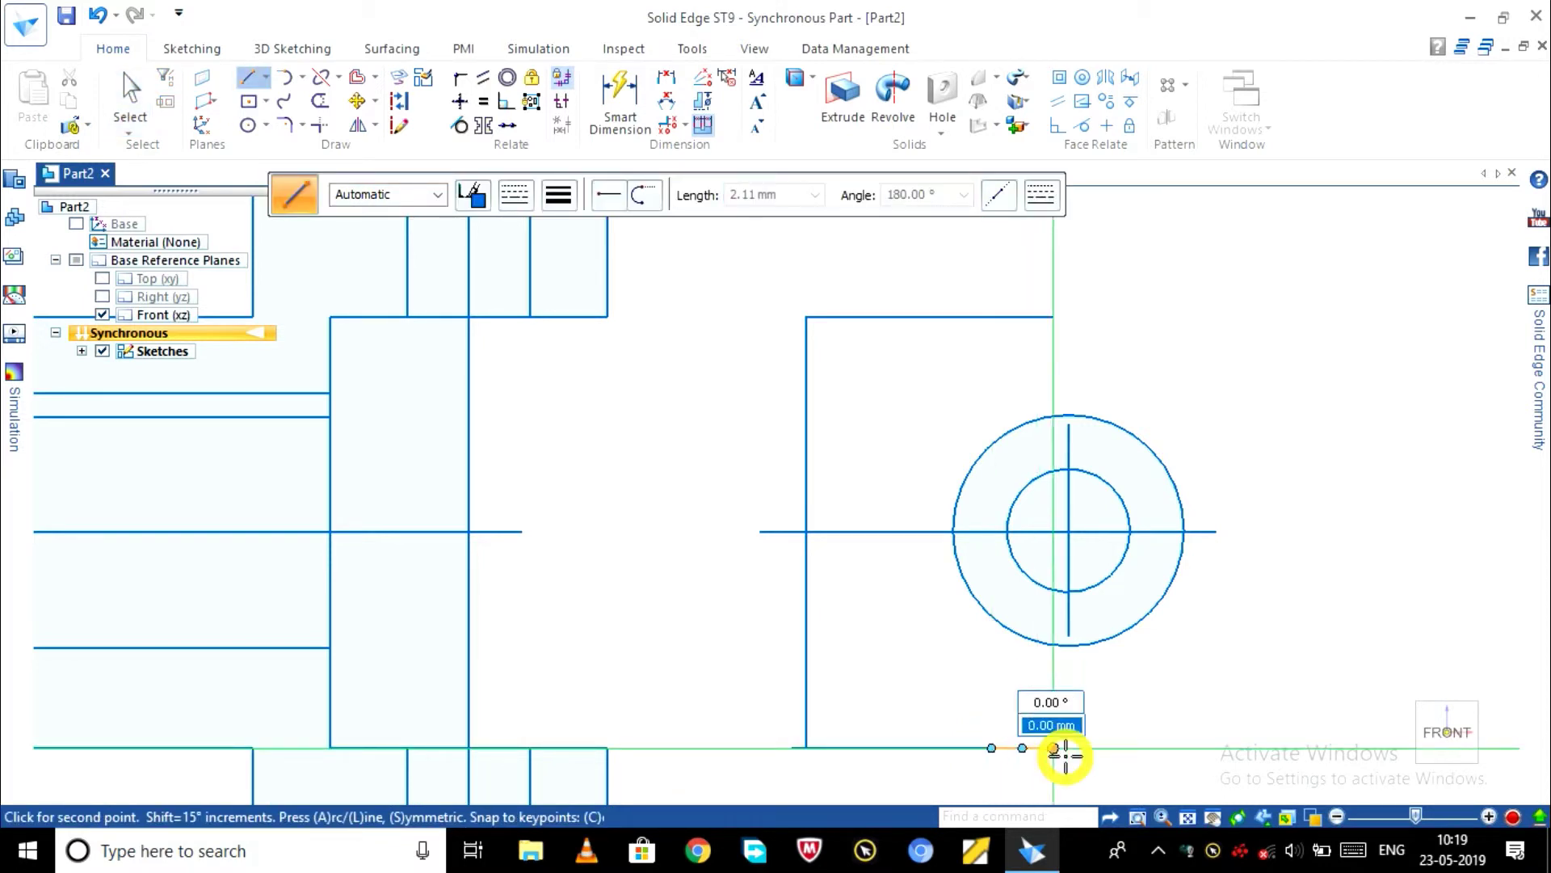
{"action": "left_click", "coordinate": [1053, 644]}
{"action": "key", "text": "Escape"}
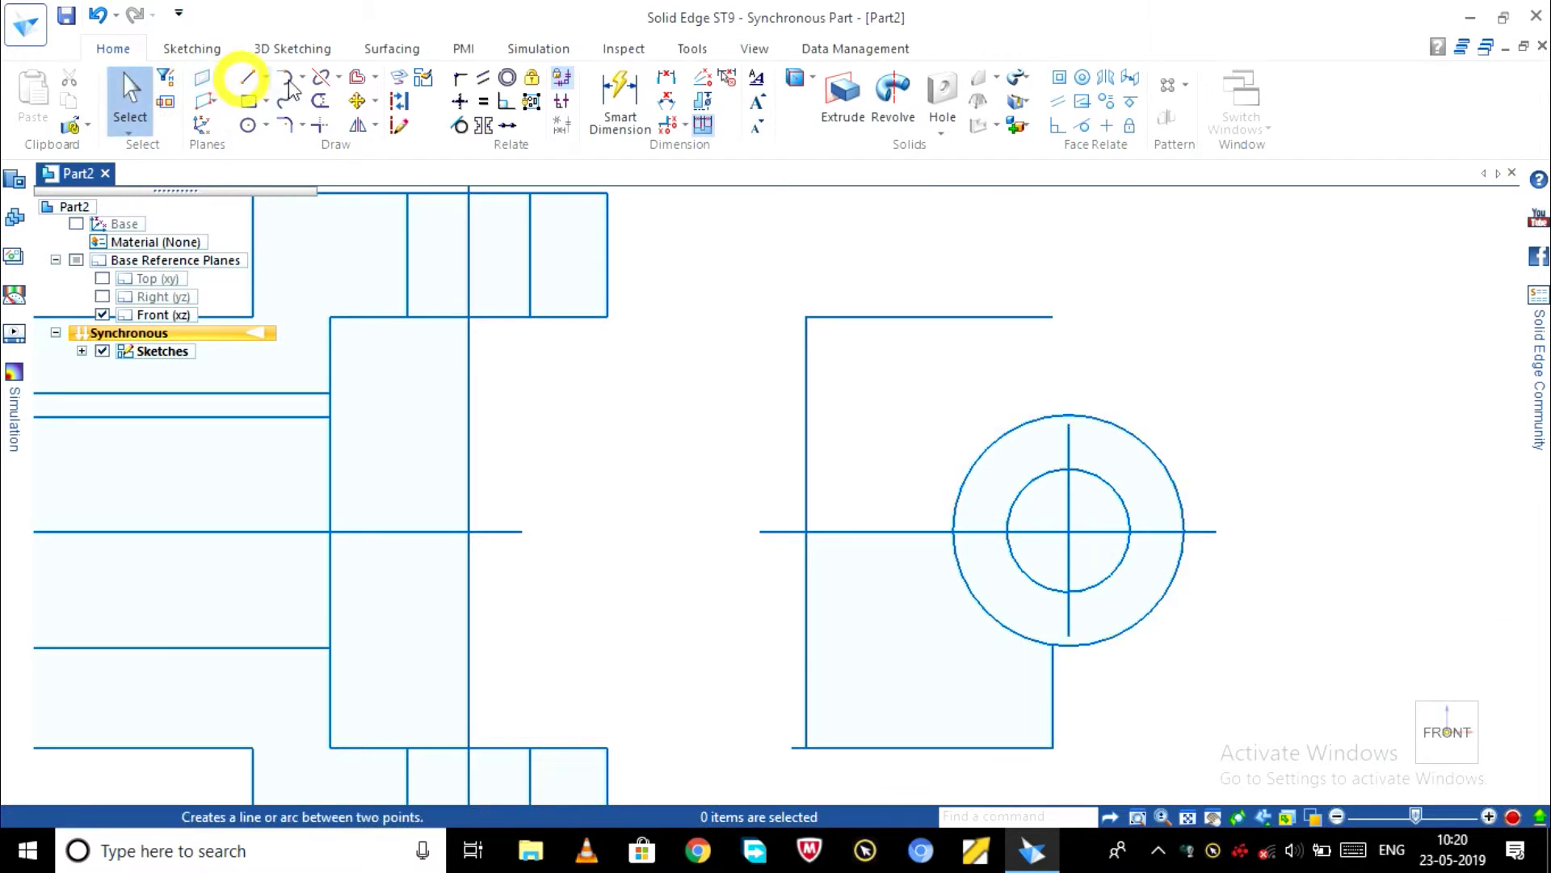
{"action": "left_click", "coordinate": [318, 102]}
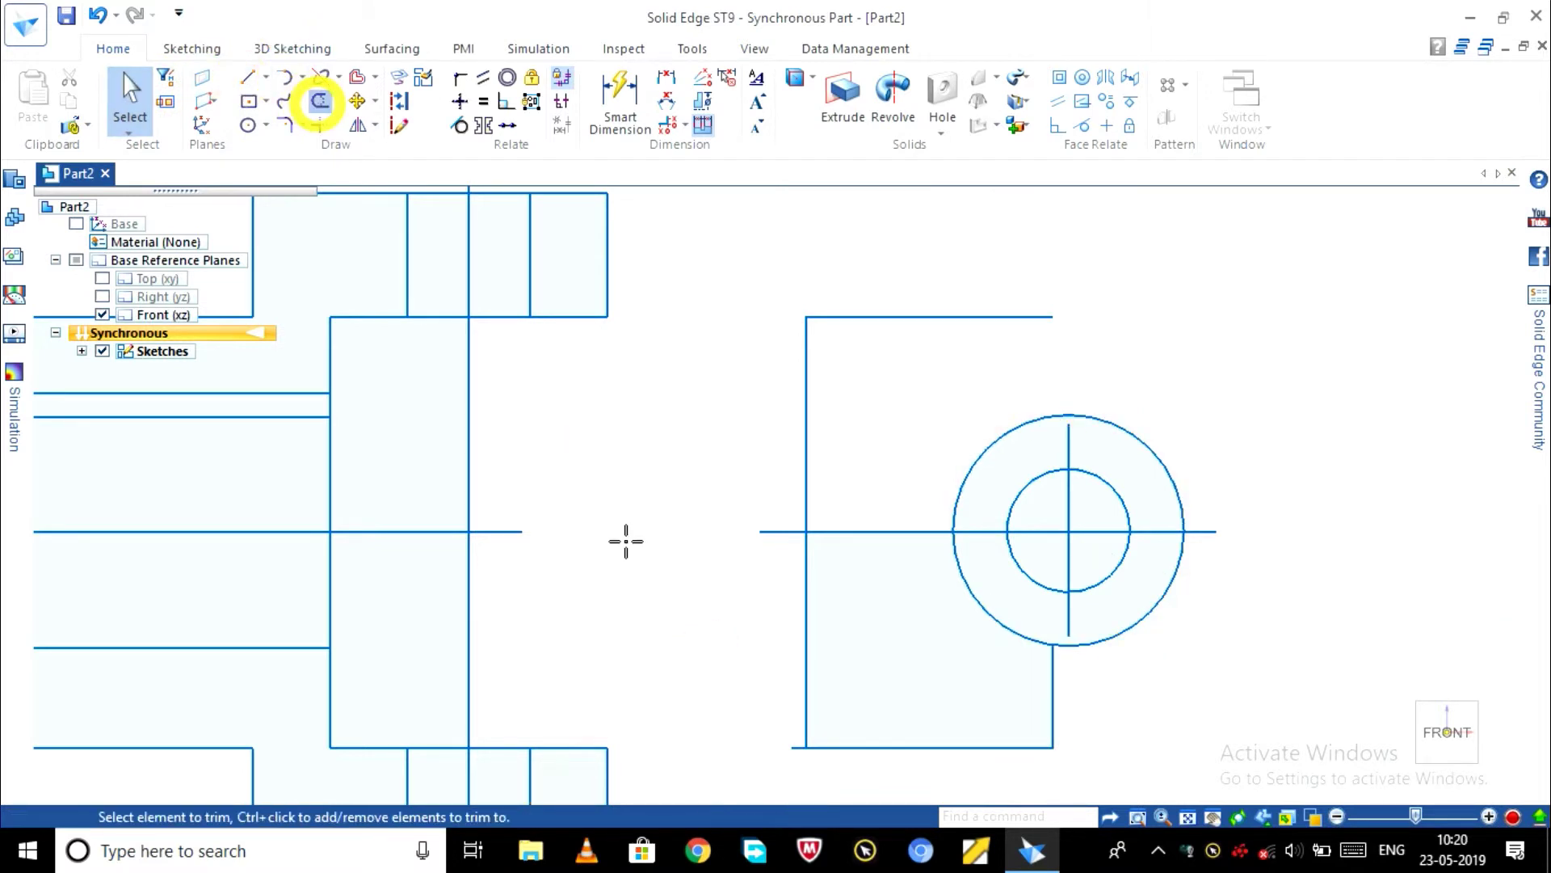
{"action": "left_click", "coordinate": [797, 747]}
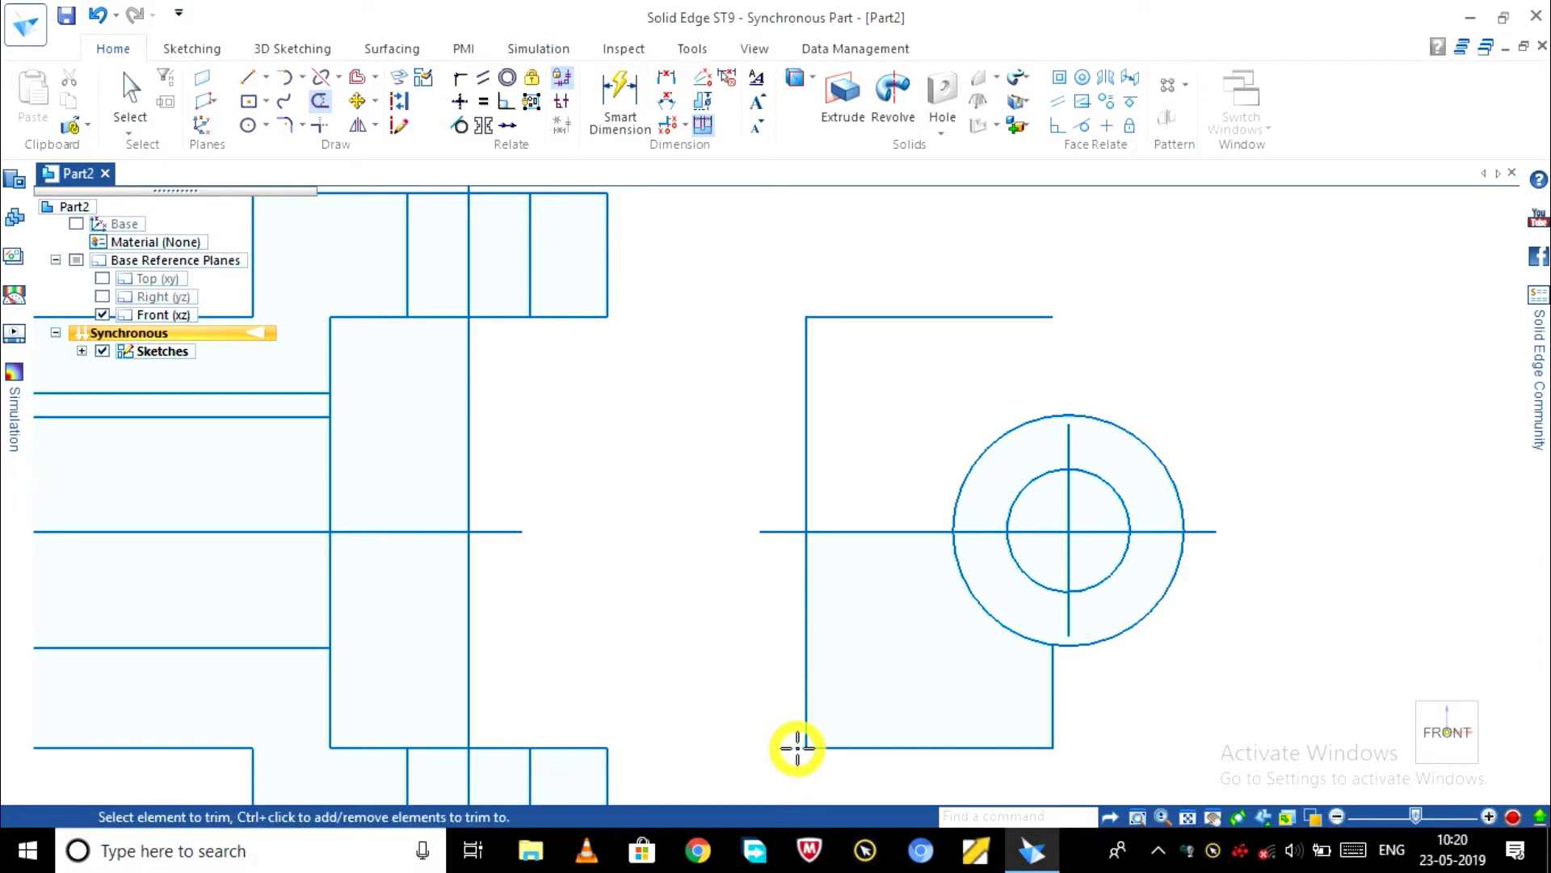
- Draw a vertical line from the open end of the second profile's upper edge down to the outer circle
{"action": "left_click", "coordinate": [266, 77]}
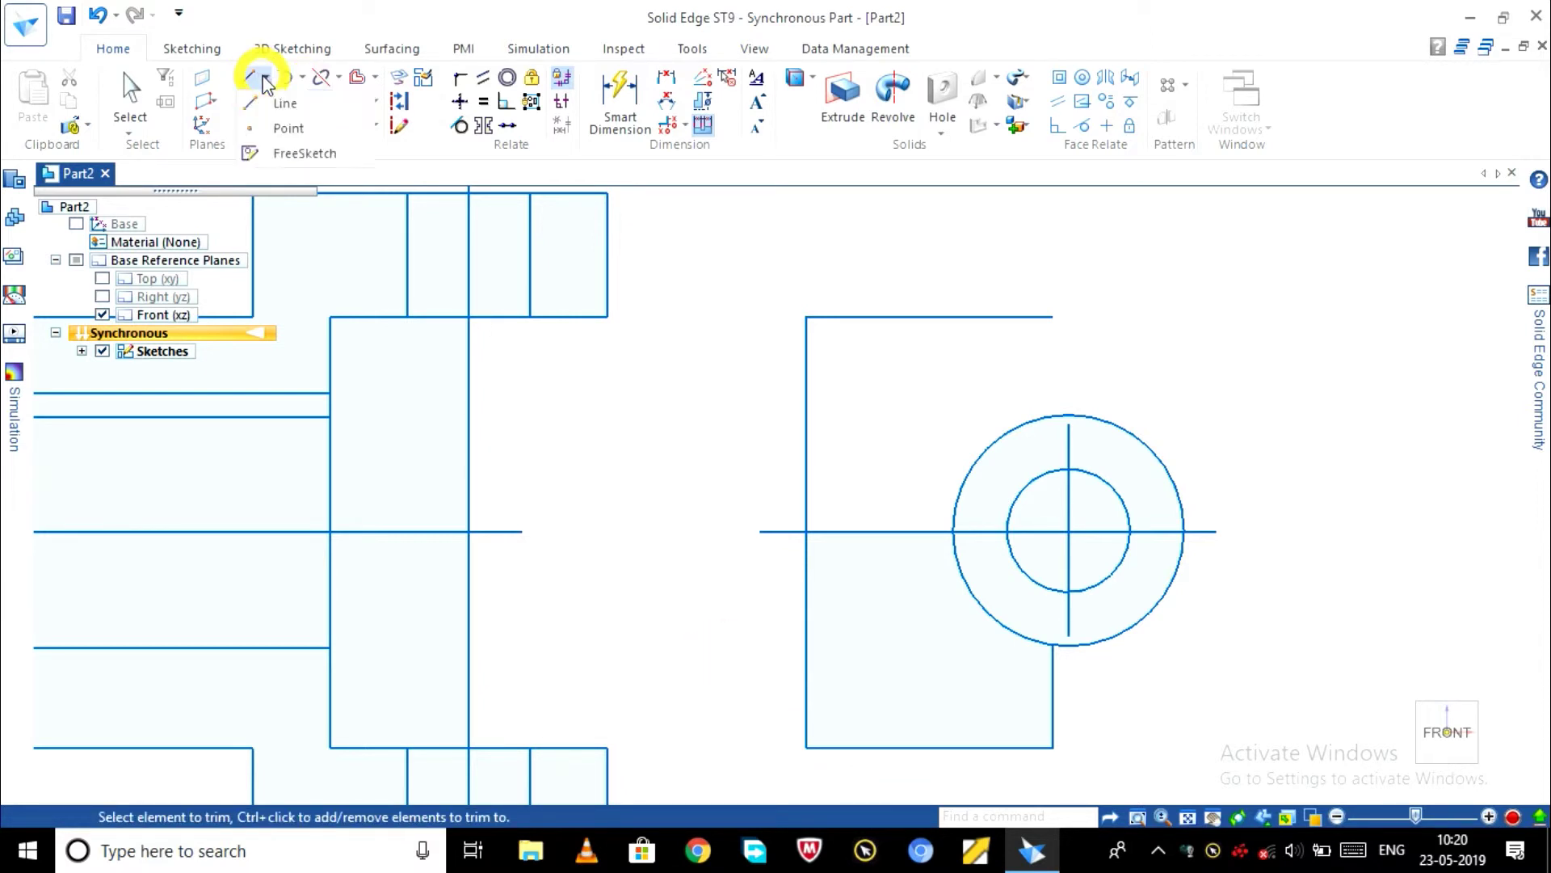
{"action": "left_click", "coordinate": [279, 101]}
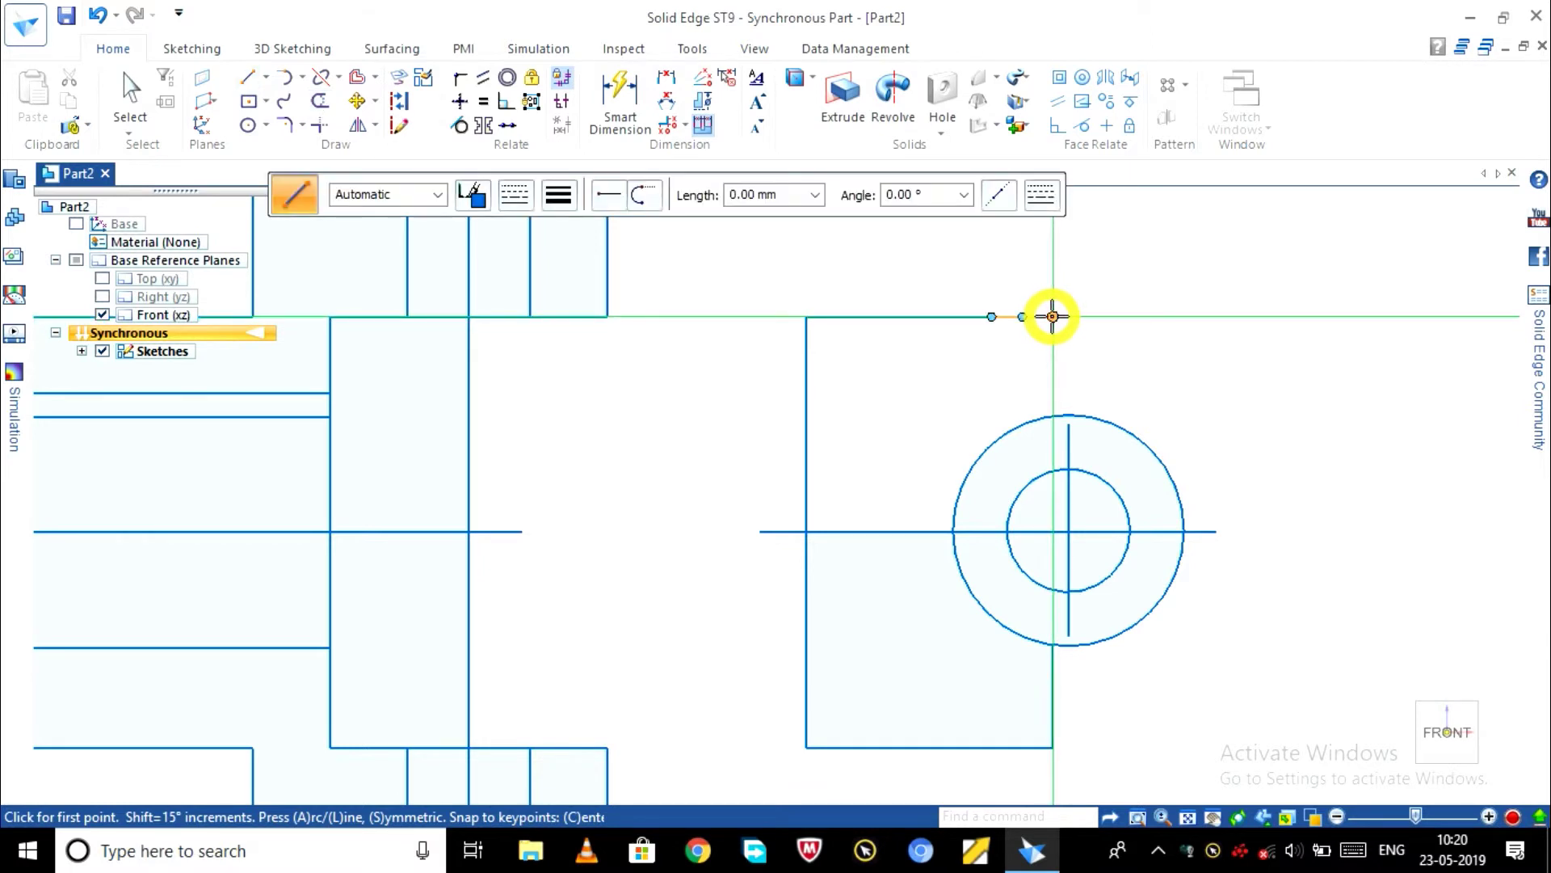
{"action": "left_click", "coordinate": [1052, 316]}
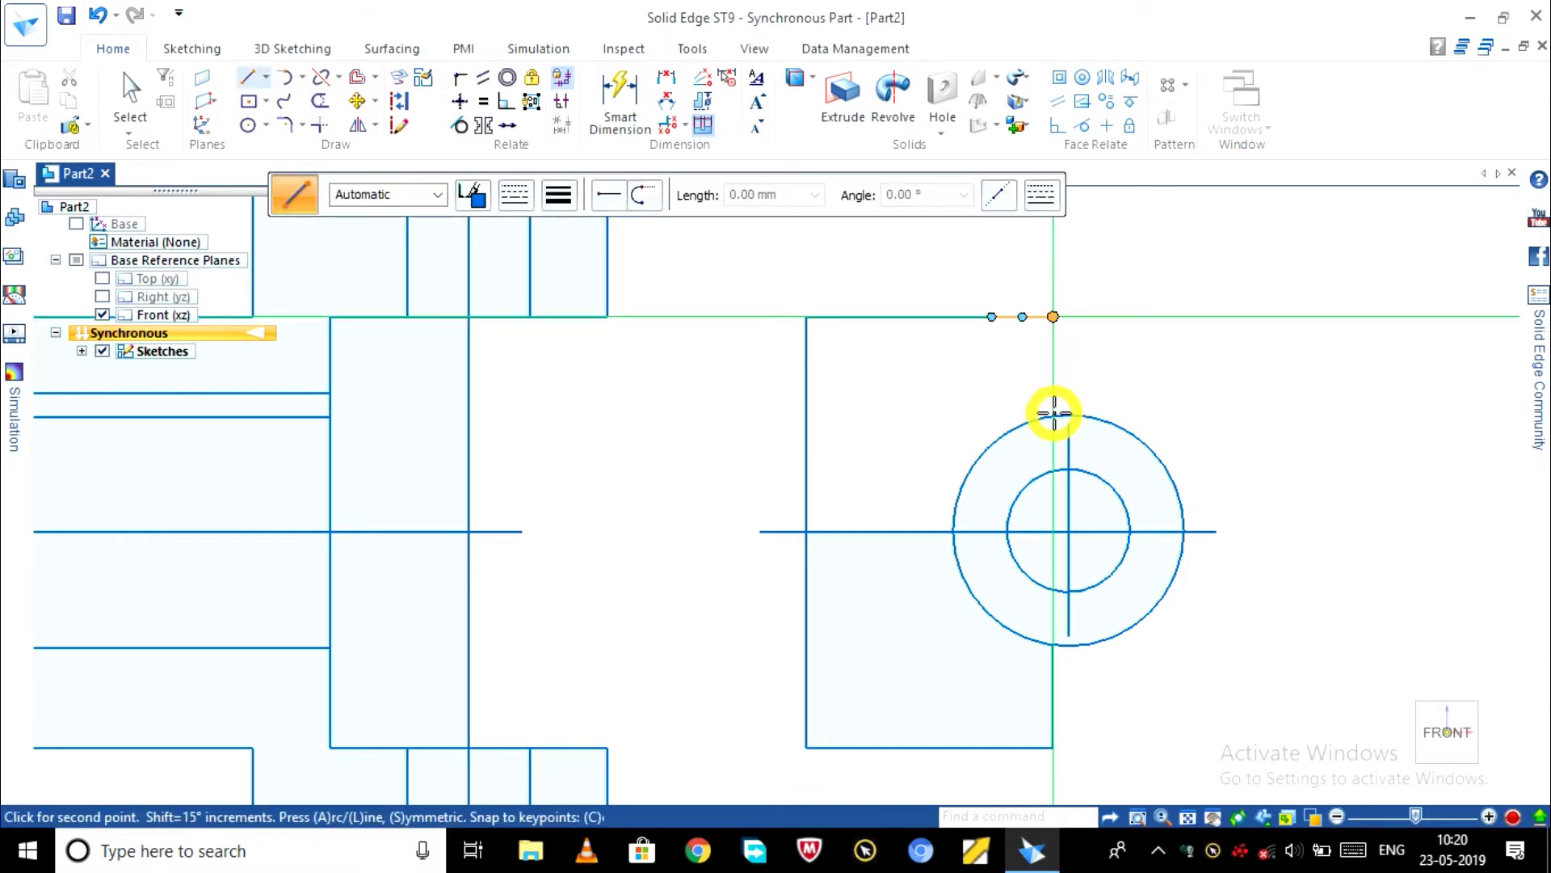
{"action": "left_click", "coordinate": [1052, 414]}
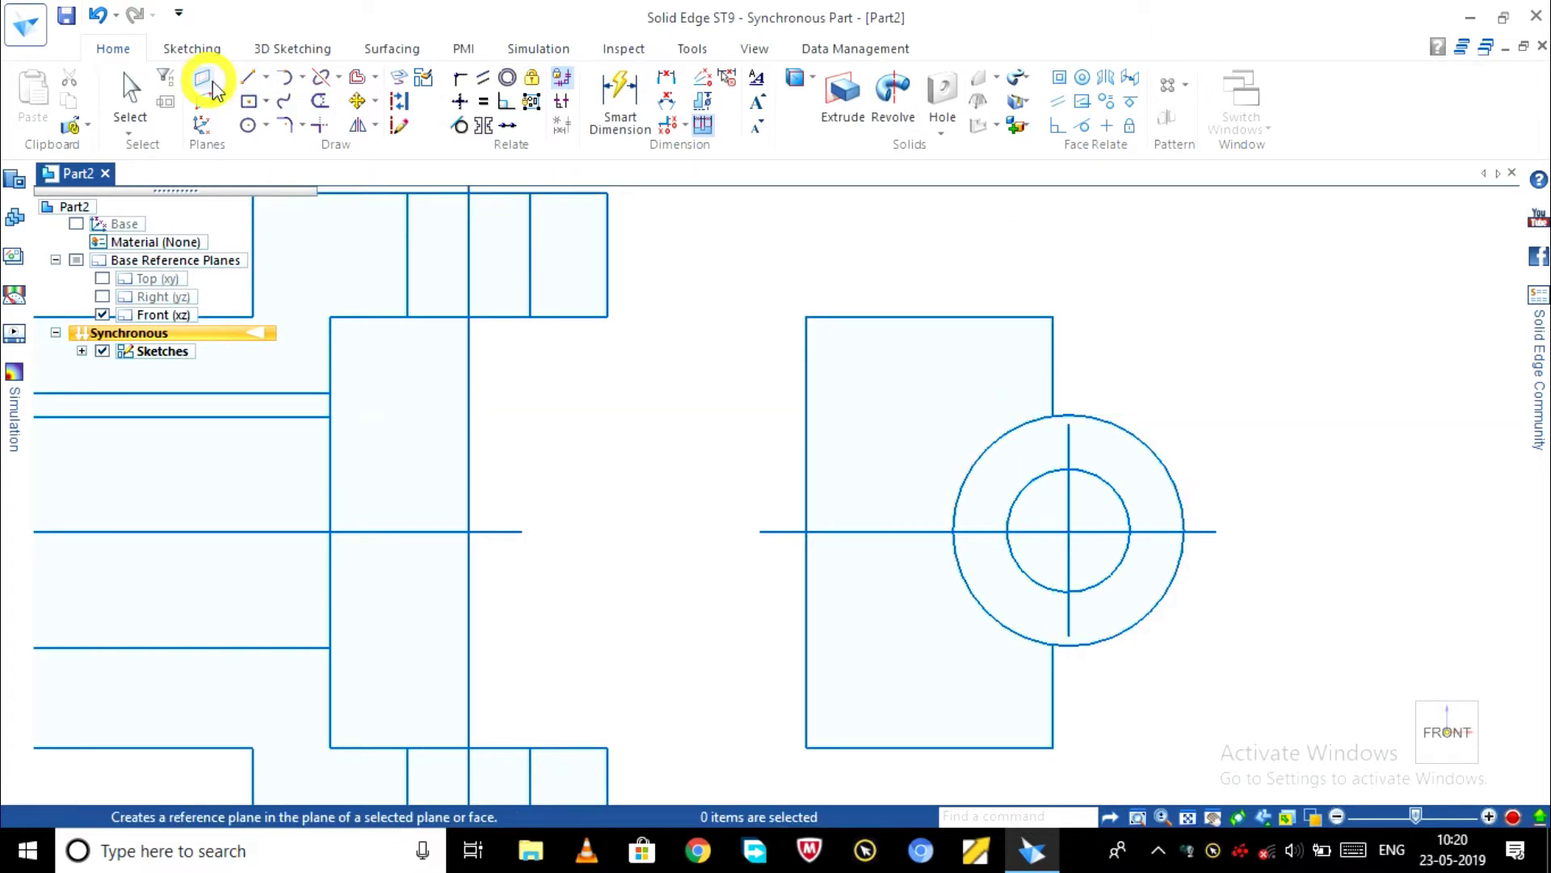
- Trim away the two left arcs of the 30 mm circle that lie inside the second profile
{"action": "left_click", "coordinate": [321, 100]}
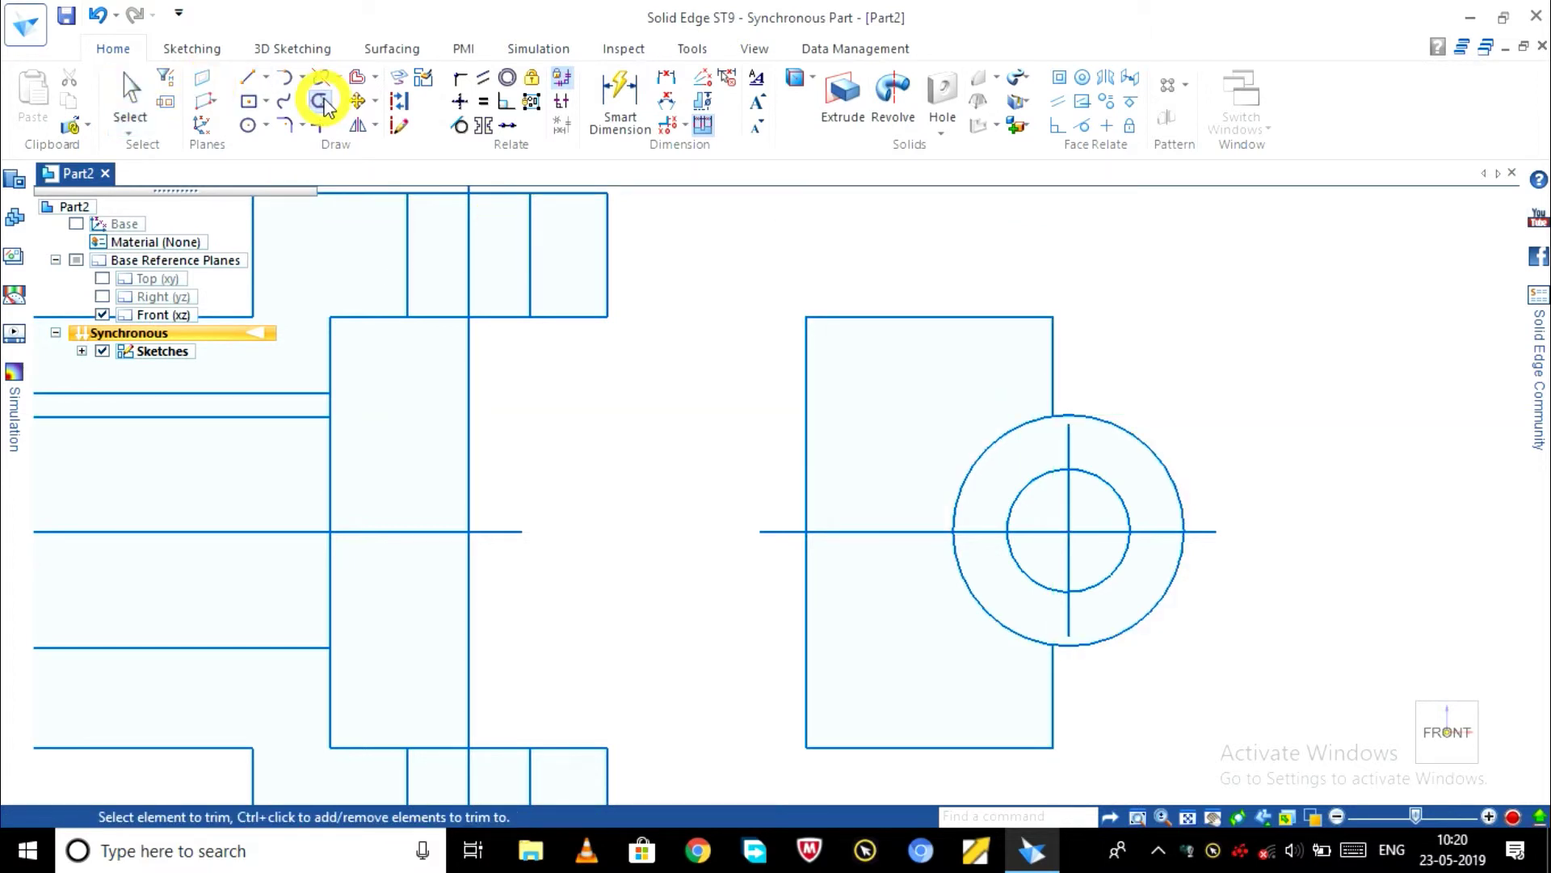
{"action": "left_click", "coordinate": [1002, 436]}
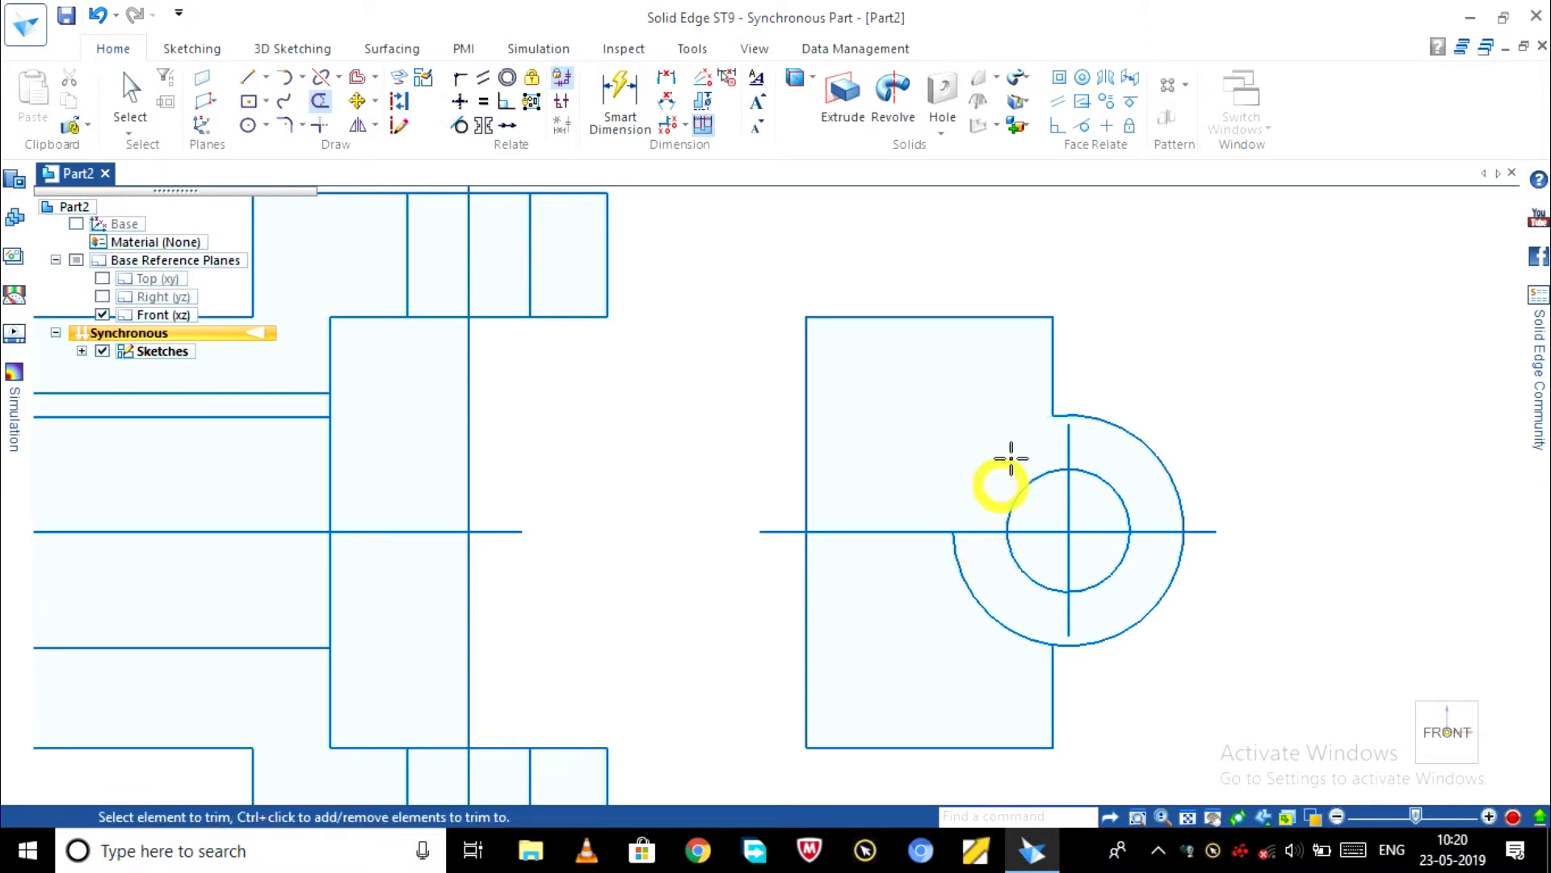
{"action": "left_click", "coordinate": [1015, 631]}
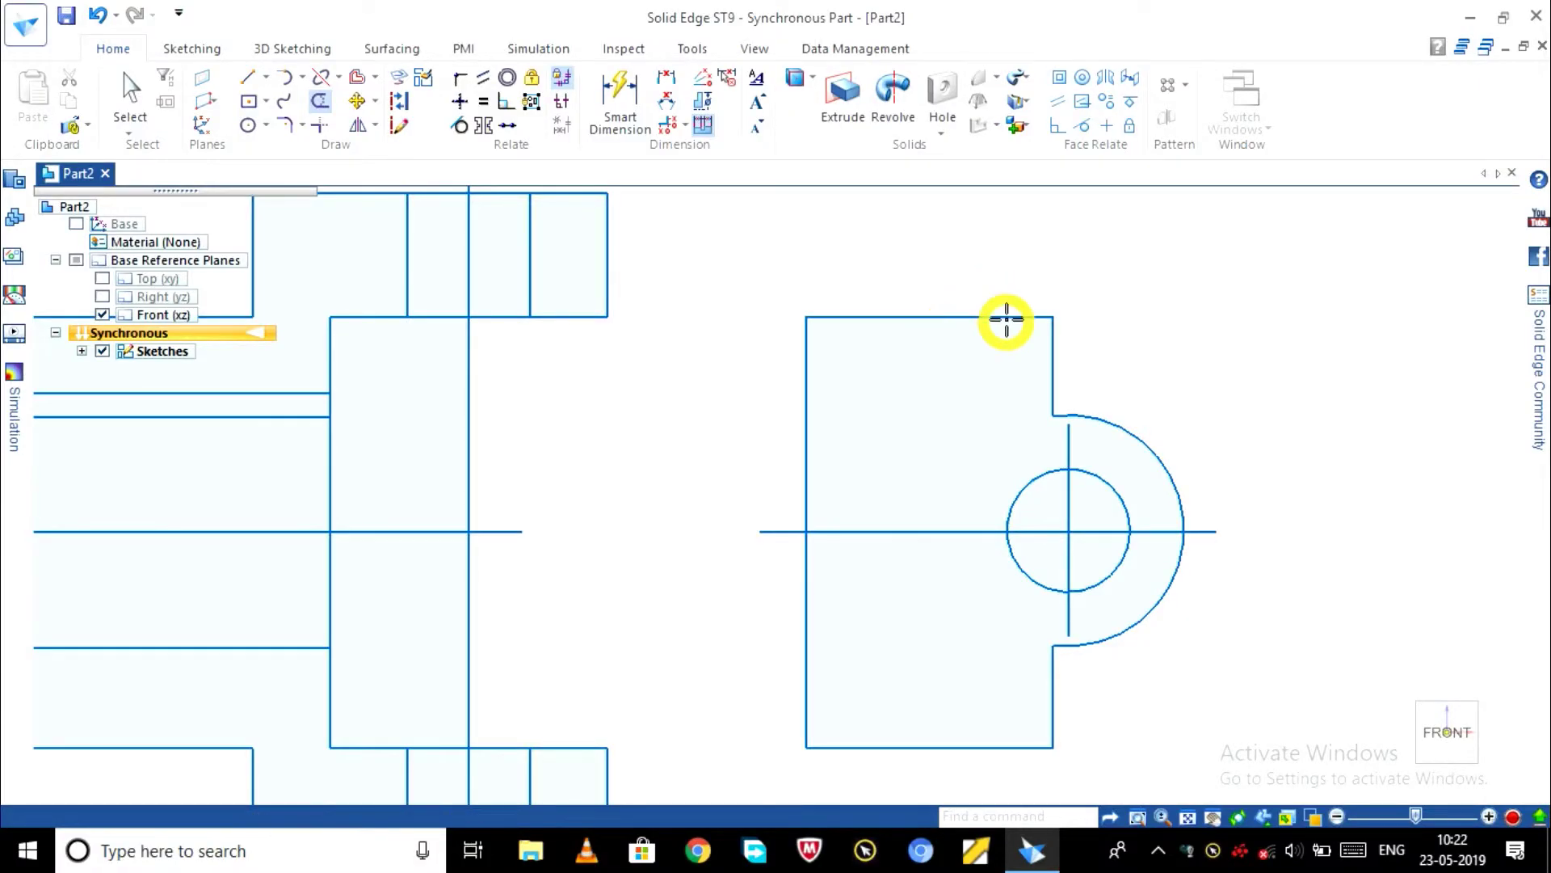
- Draw two vertical lines across the second profile, connecting the matching inner segment endpoints of its upper and lower edges
{"action": "left_click", "coordinate": [246, 78]}
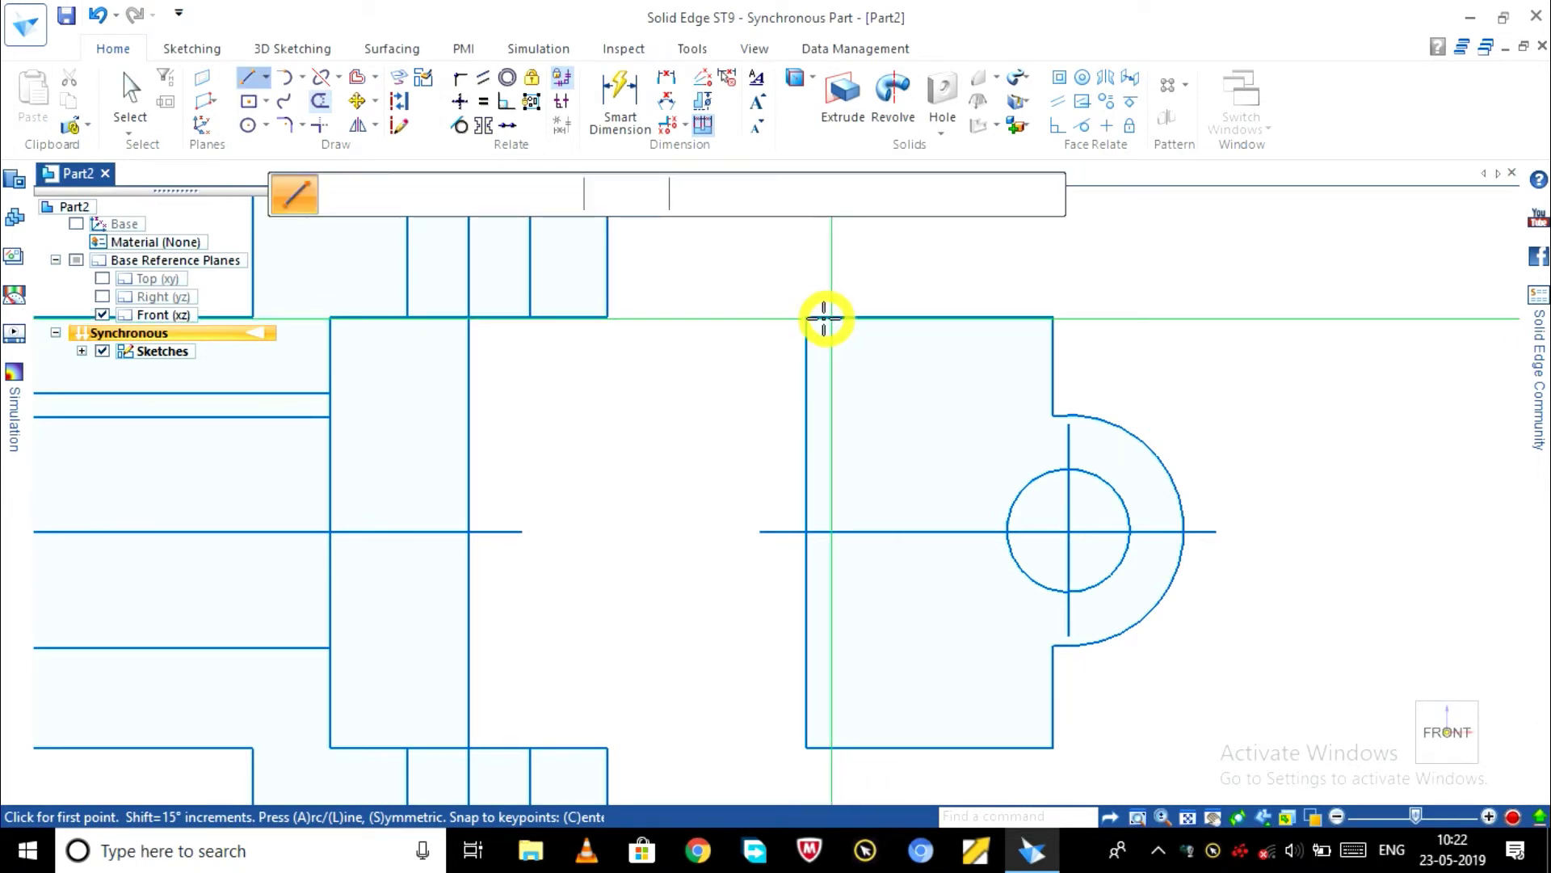
{"action": "left_click", "coordinate": [868, 316]}
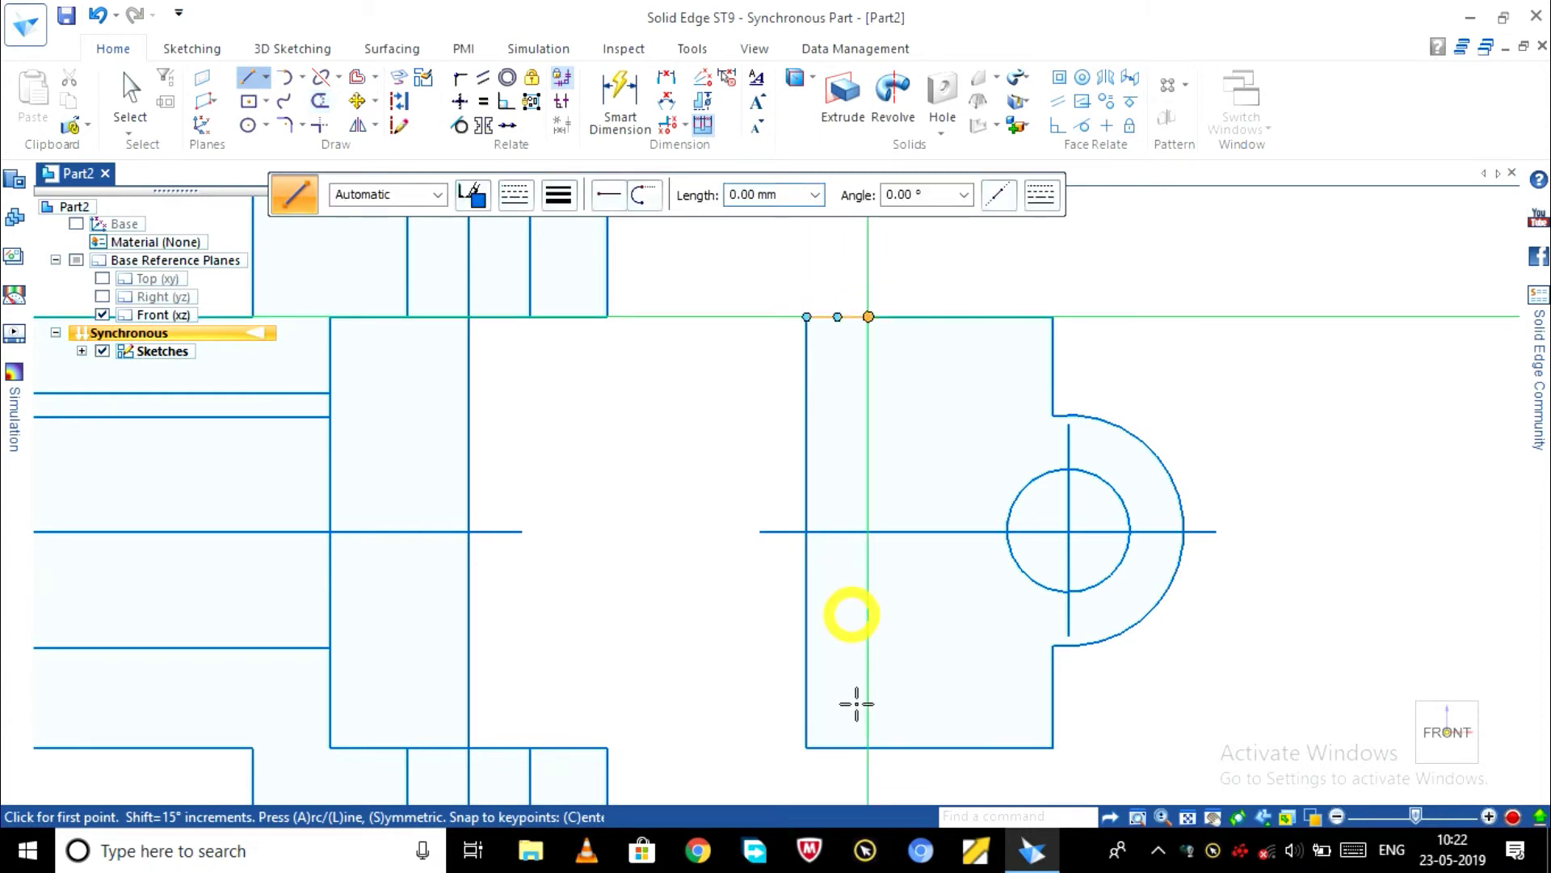
{"action": "left_click", "coordinate": [868, 746]}
{"action": "right_click", "coordinate": [985, 705]}
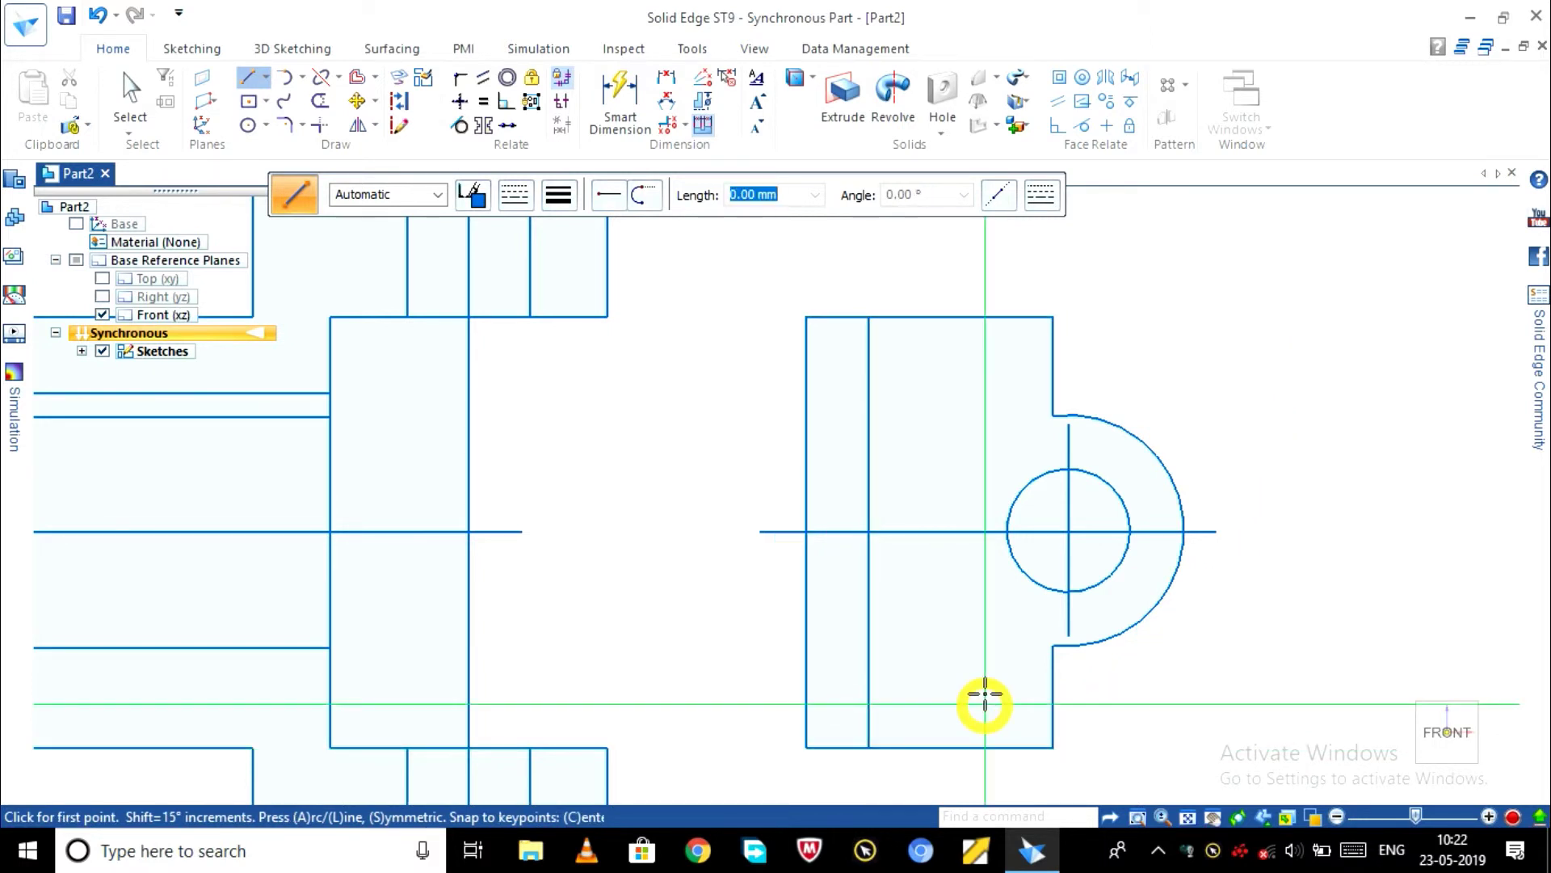
{"action": "left_click", "coordinate": [996, 319]}
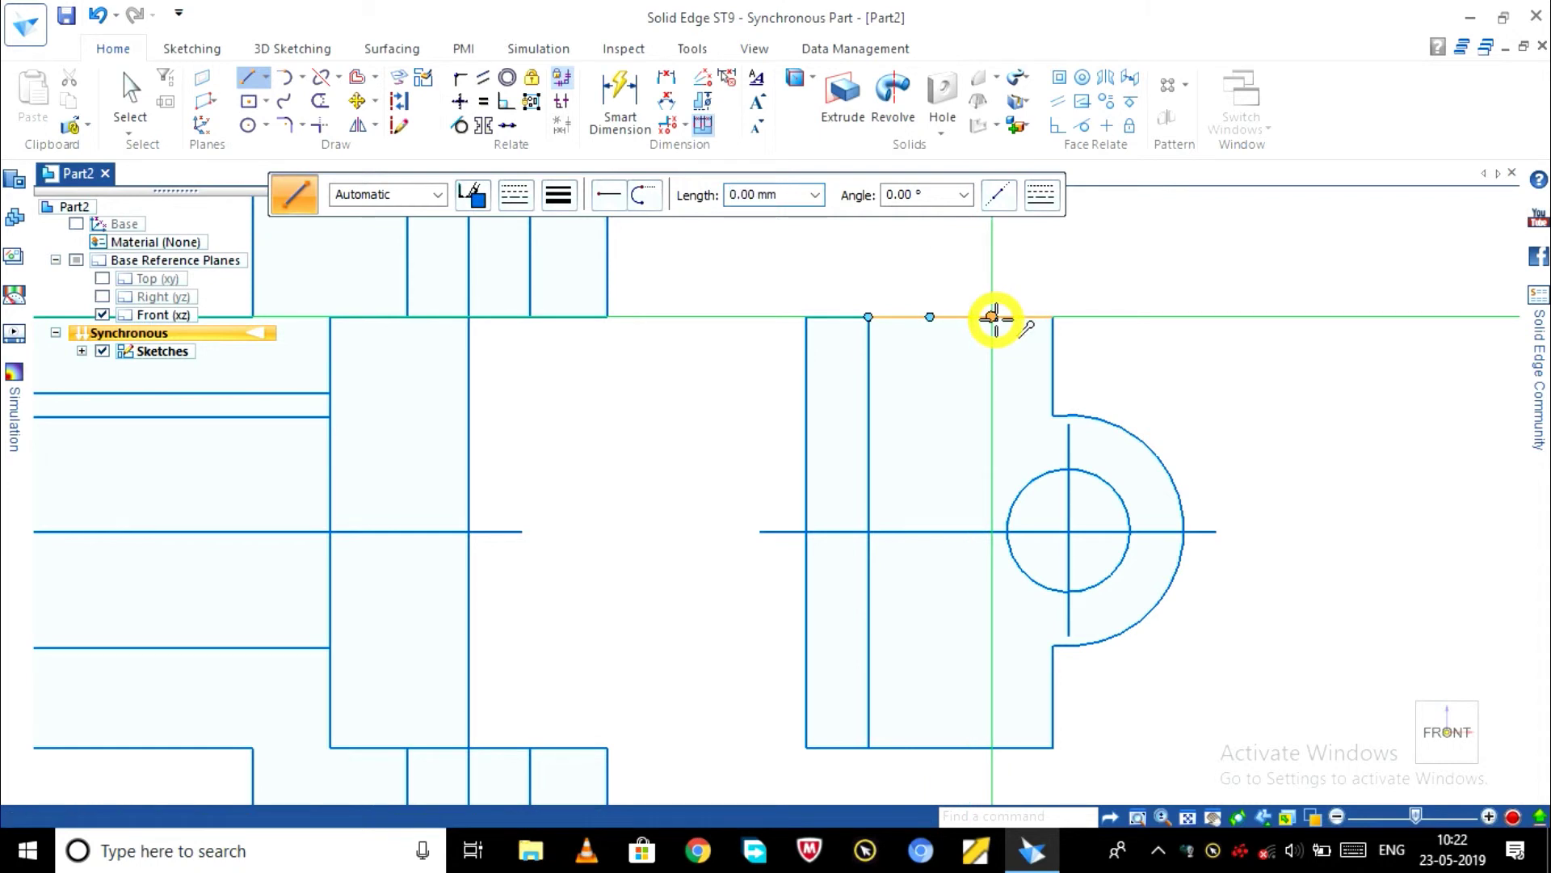
{"action": "left_click", "coordinate": [990, 747]}
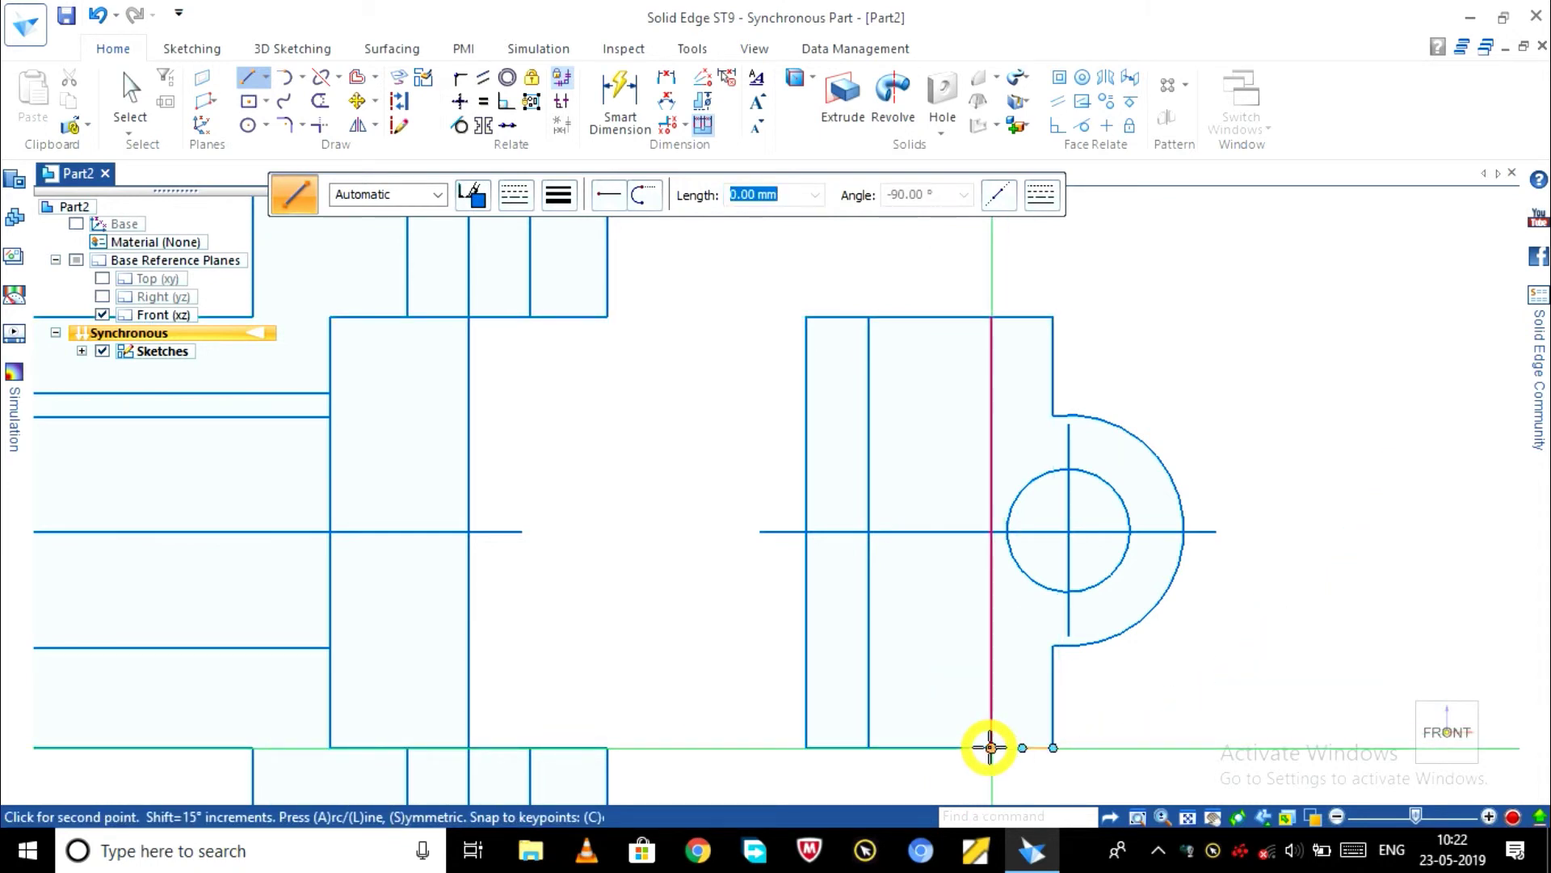
{"action": "right_click", "coordinate": [991, 748]}
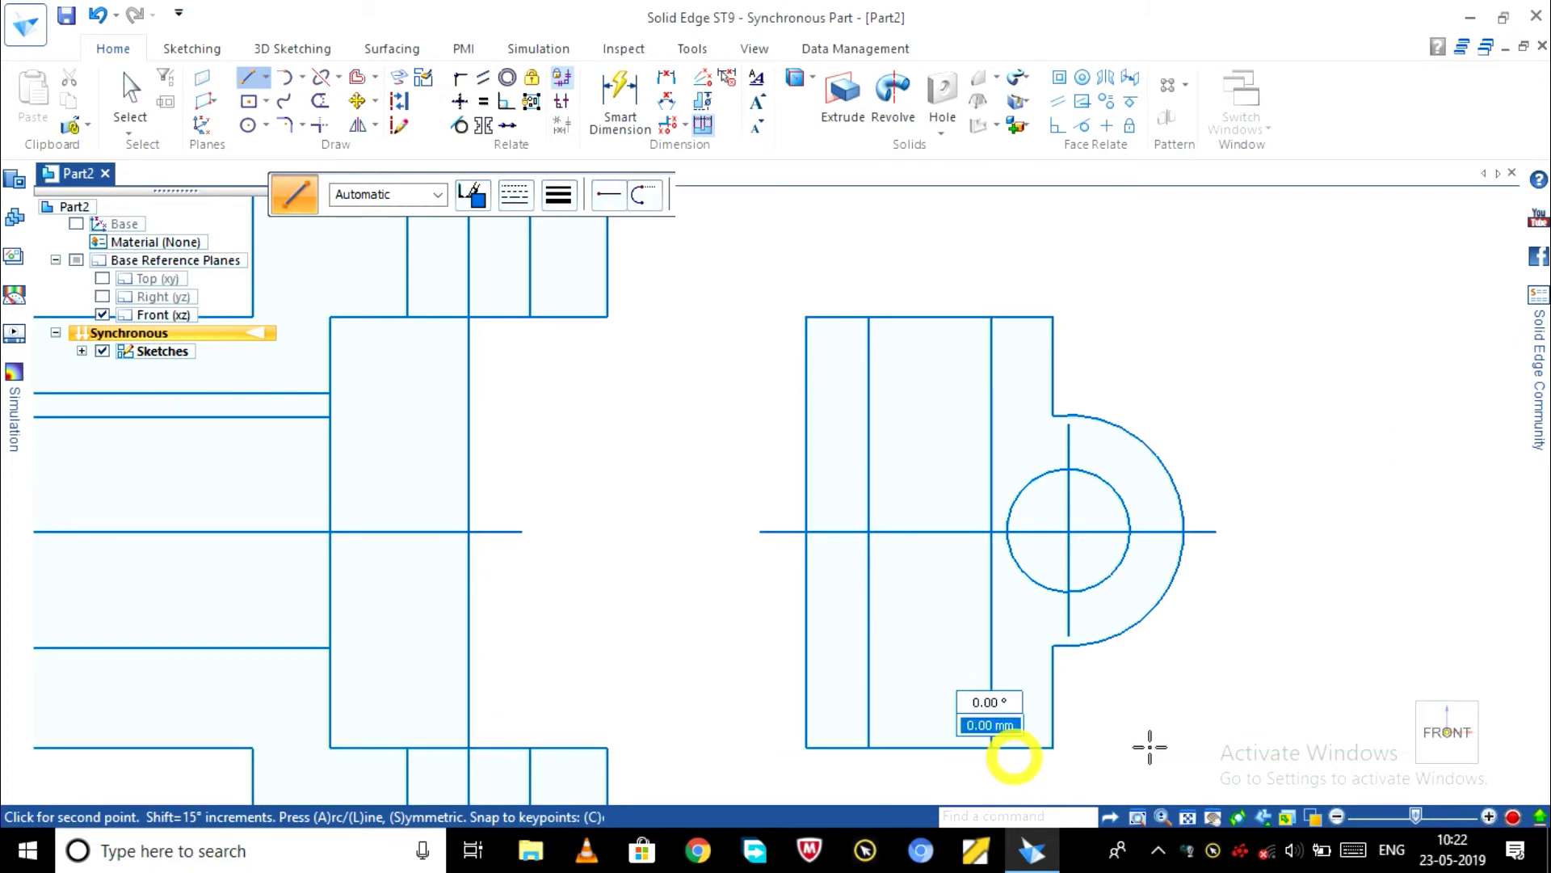
{"action": "key", "text": "Escape"}
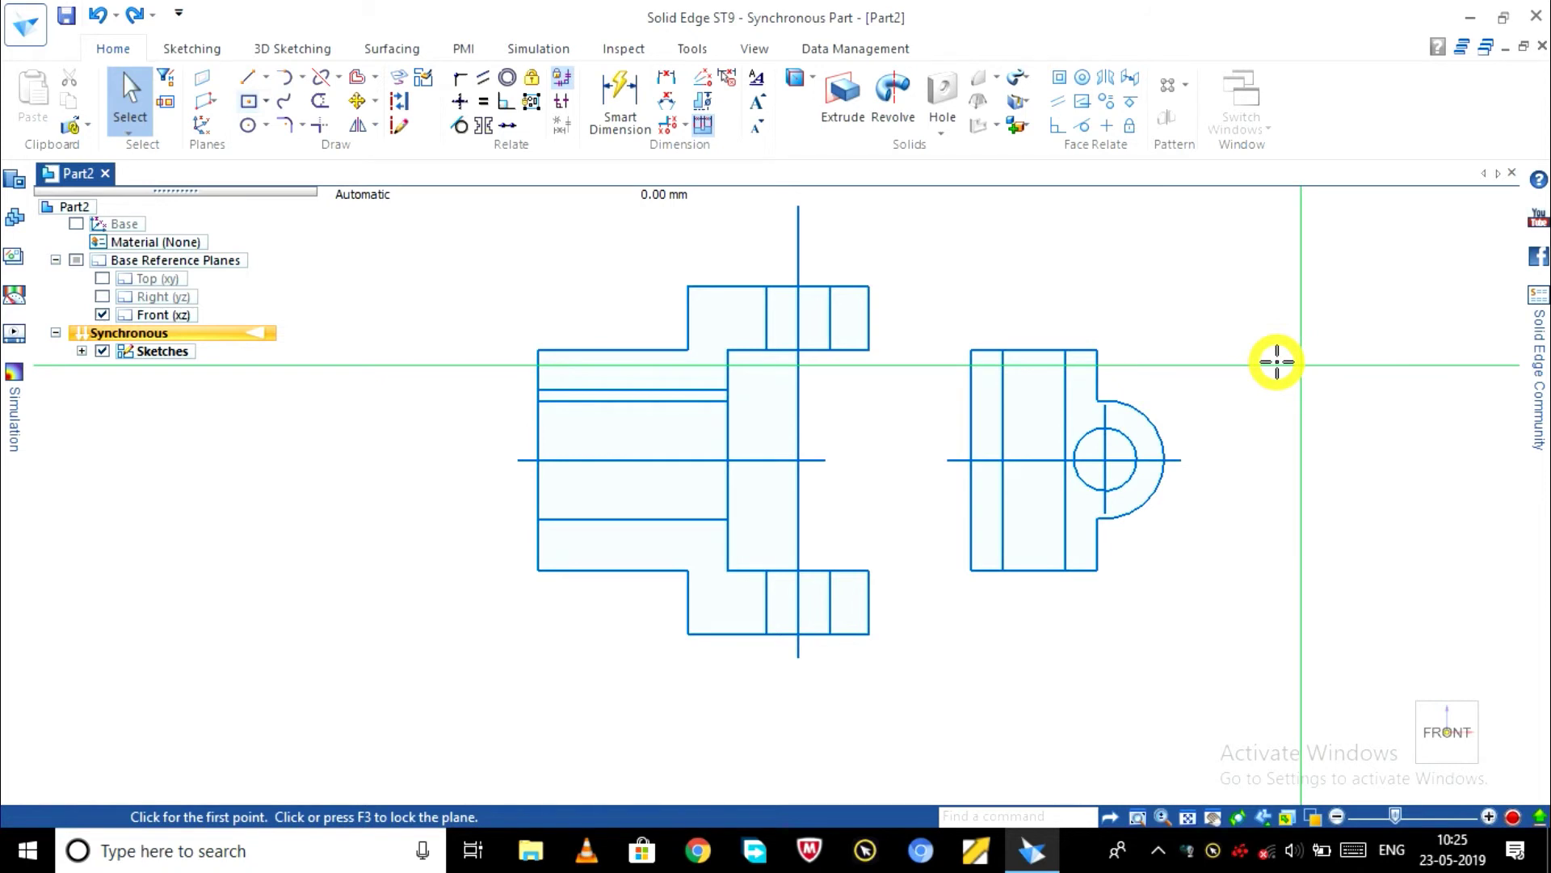
- Draw a 25 mm wide by 12 mm high rectangle at 0° to the right of the second profile
{"action": "left_click", "coordinate": [1277, 361]}
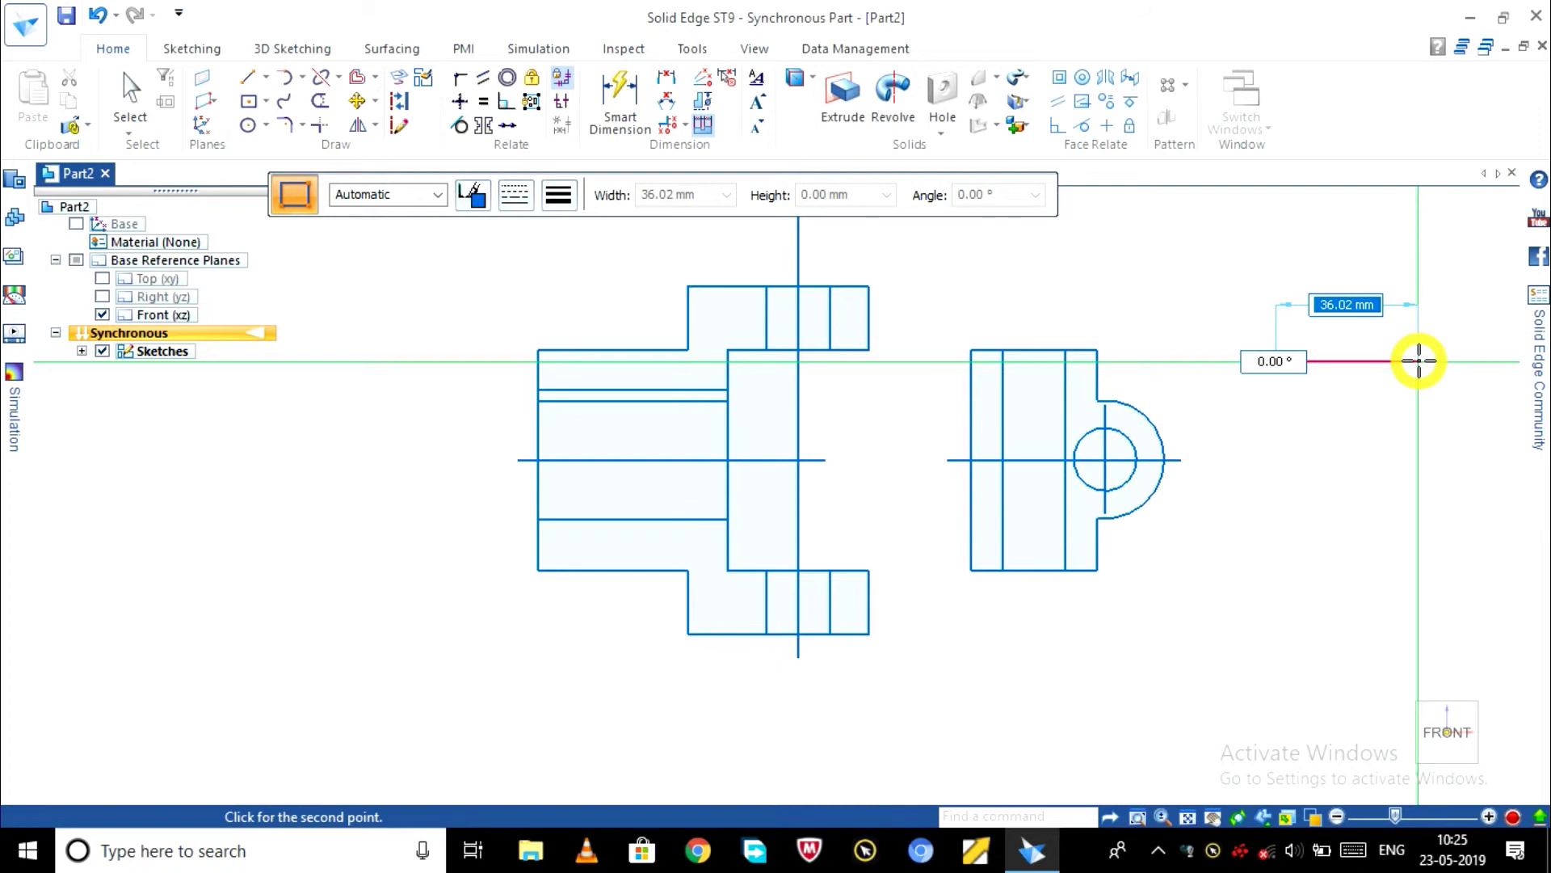
{"action": "type", "text": "3"}
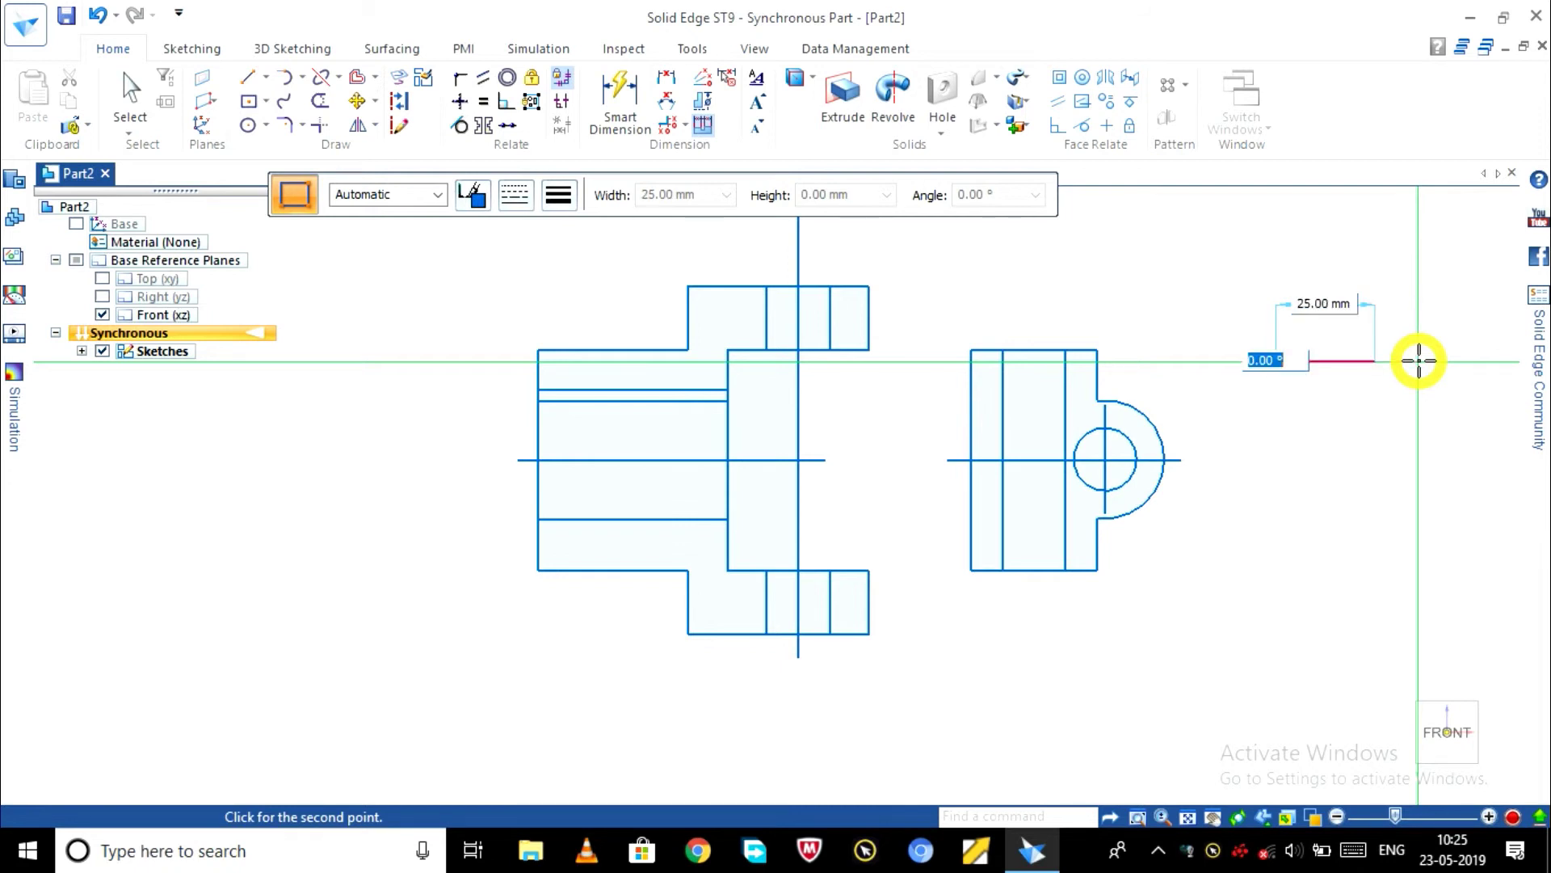
{"action": "key", "text": "Return"}
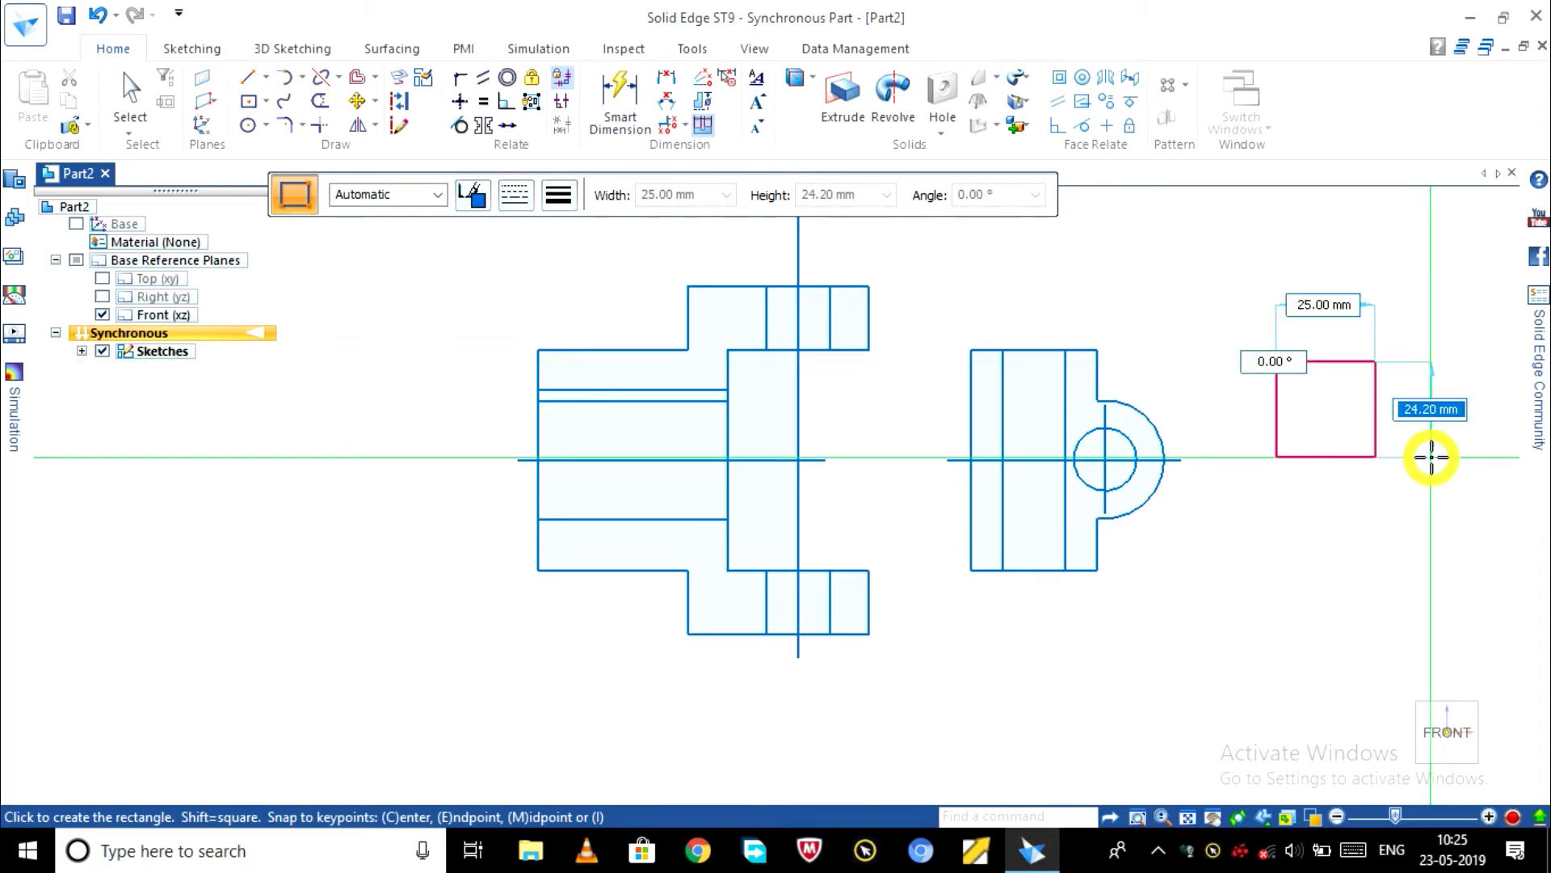
{"action": "type", "text": "12"}
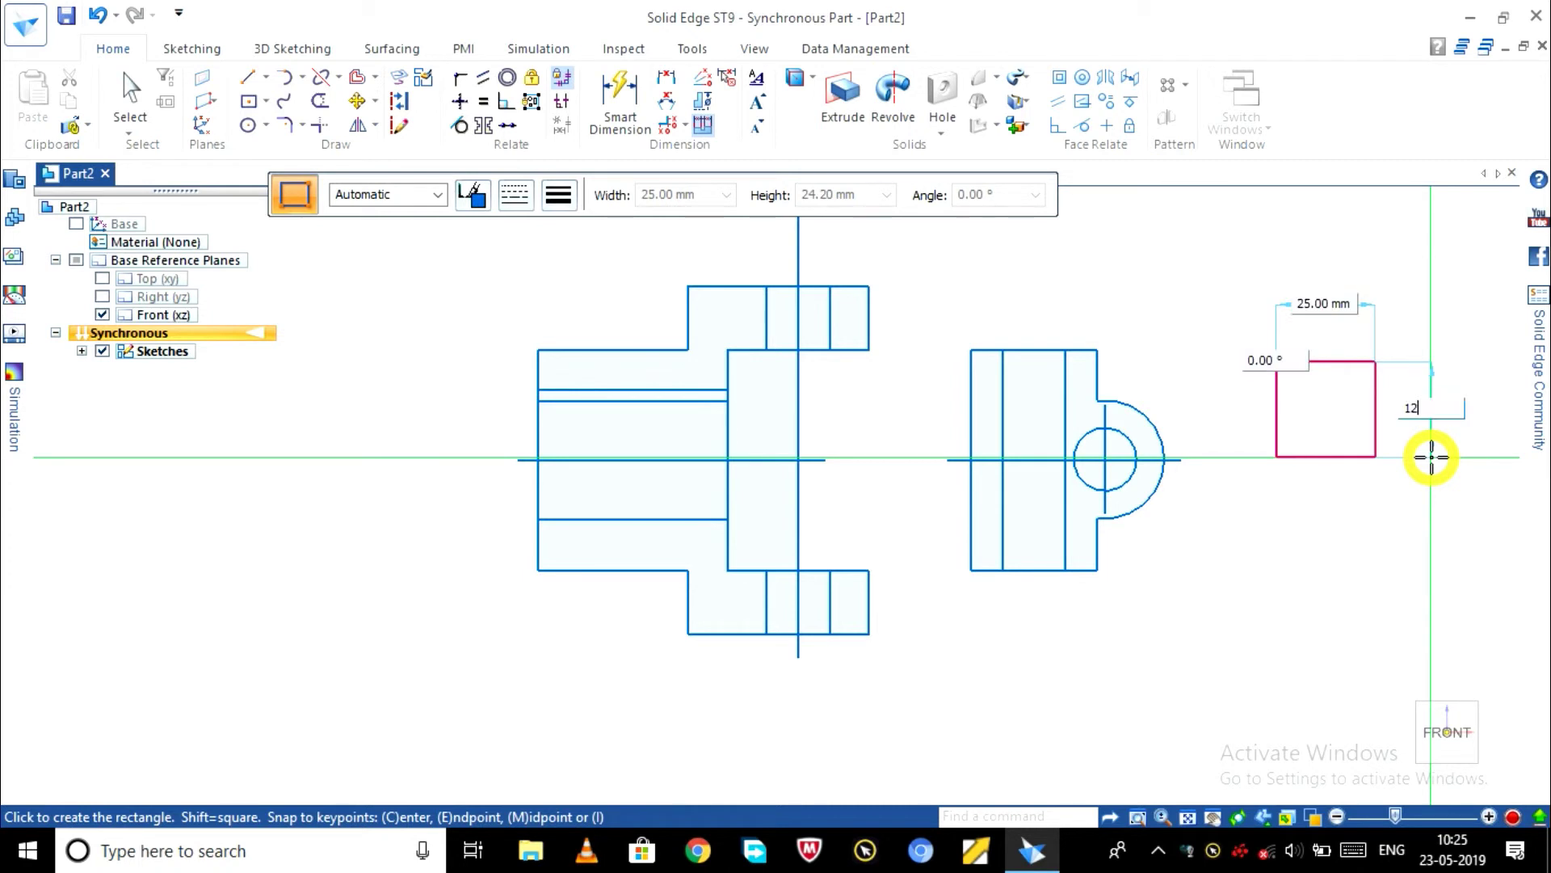
{"action": "key", "text": "Return"}
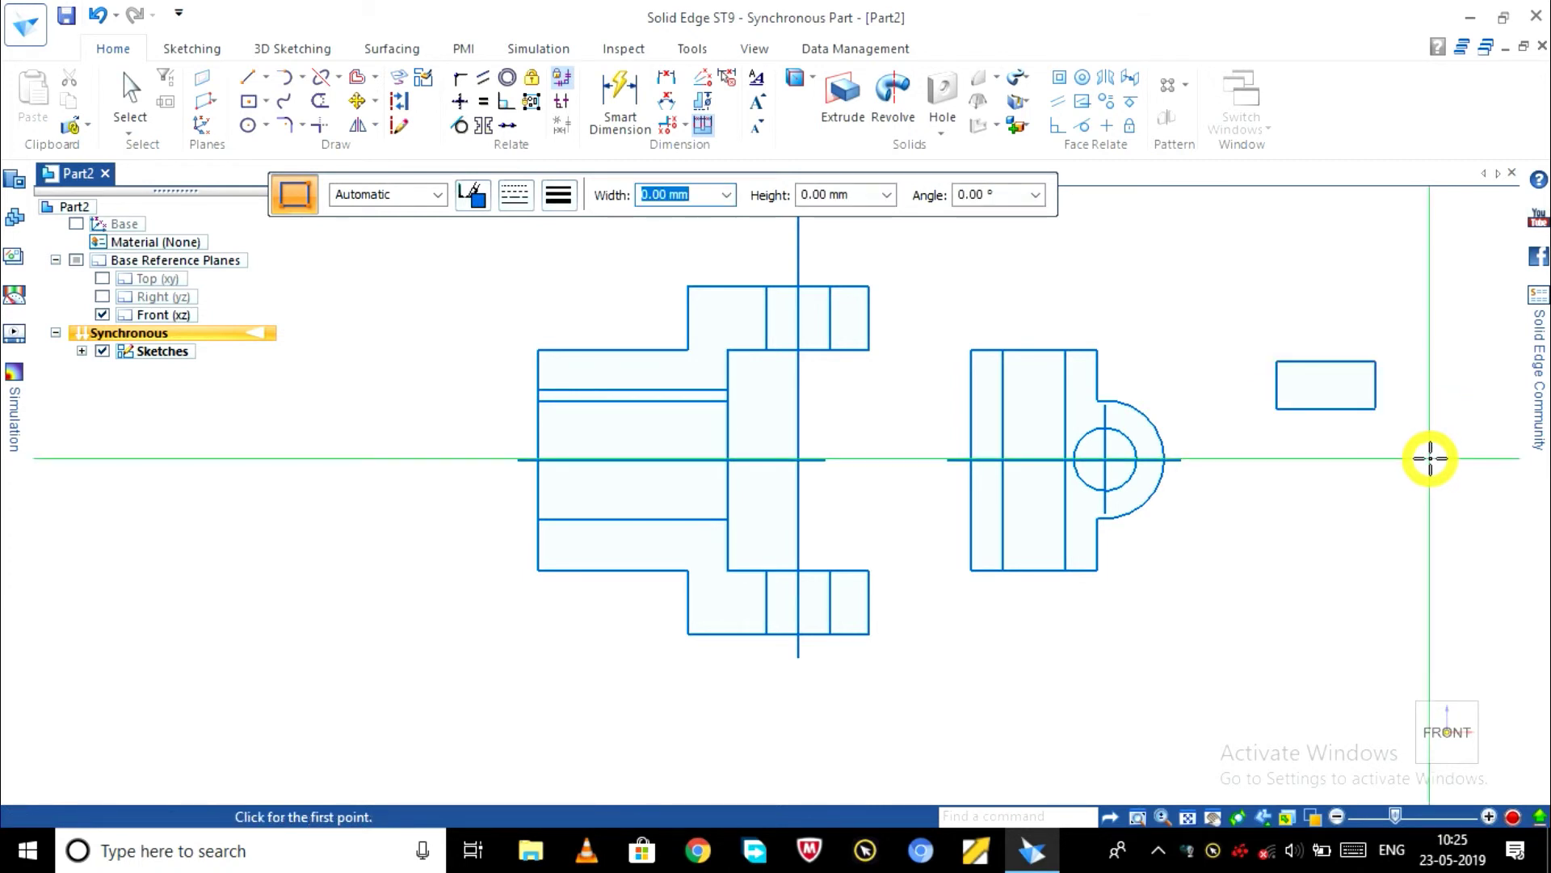
{"action": "key", "text": "Escape"}
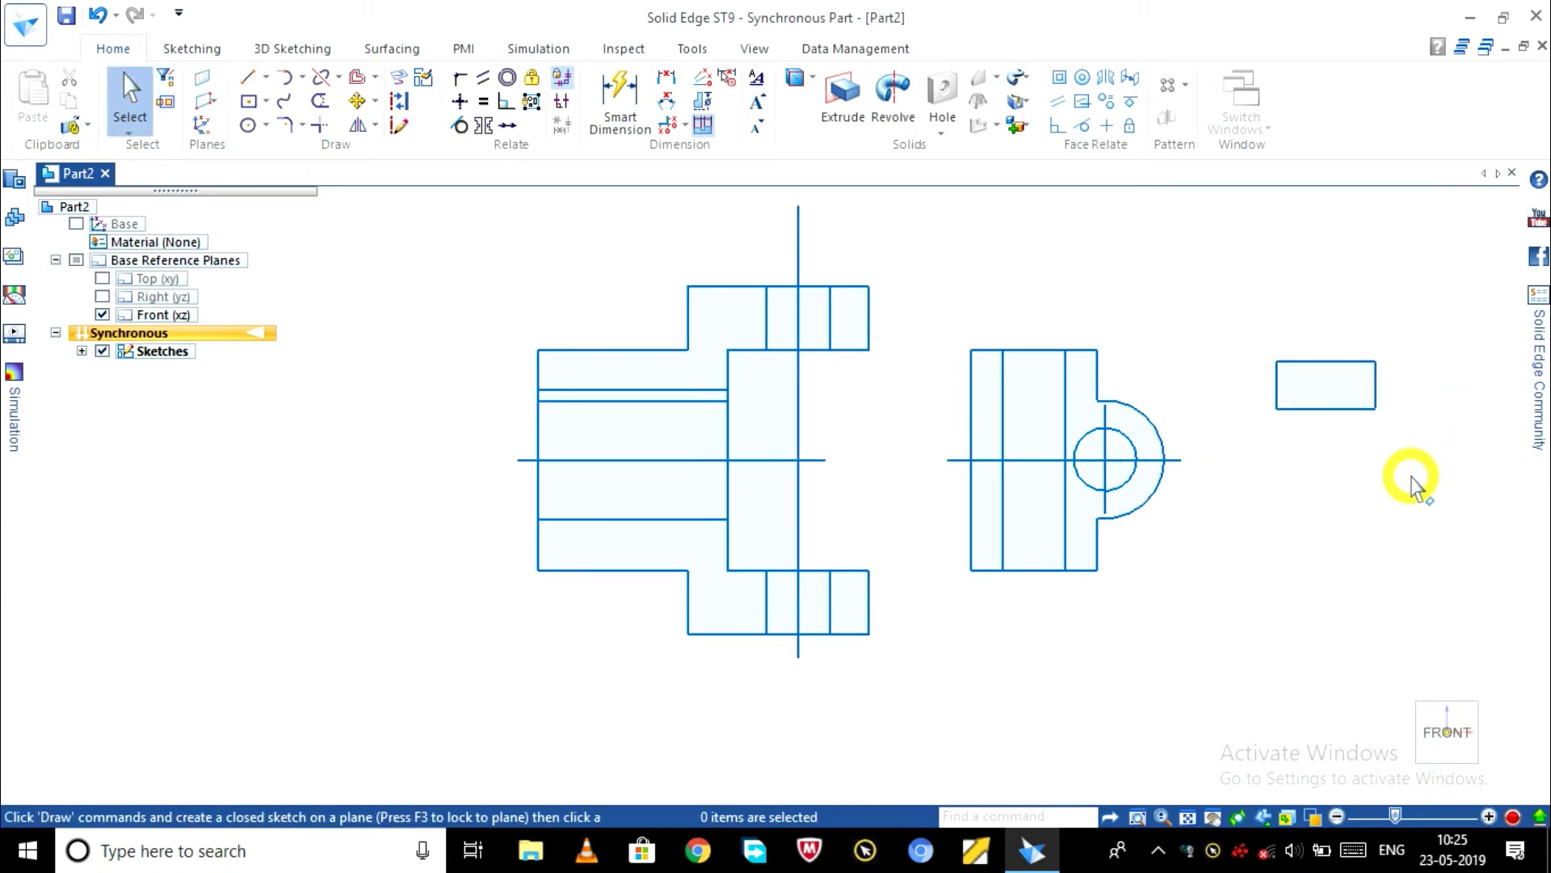
- Draw a vertical centre line about 20 mm long through the rectangle's horizontal midpoint, extending past its upper and lower edges
{"action": "scroll", "coordinate": [1363, 487], "scroll_direction": "up", "scroll_amount": 3}
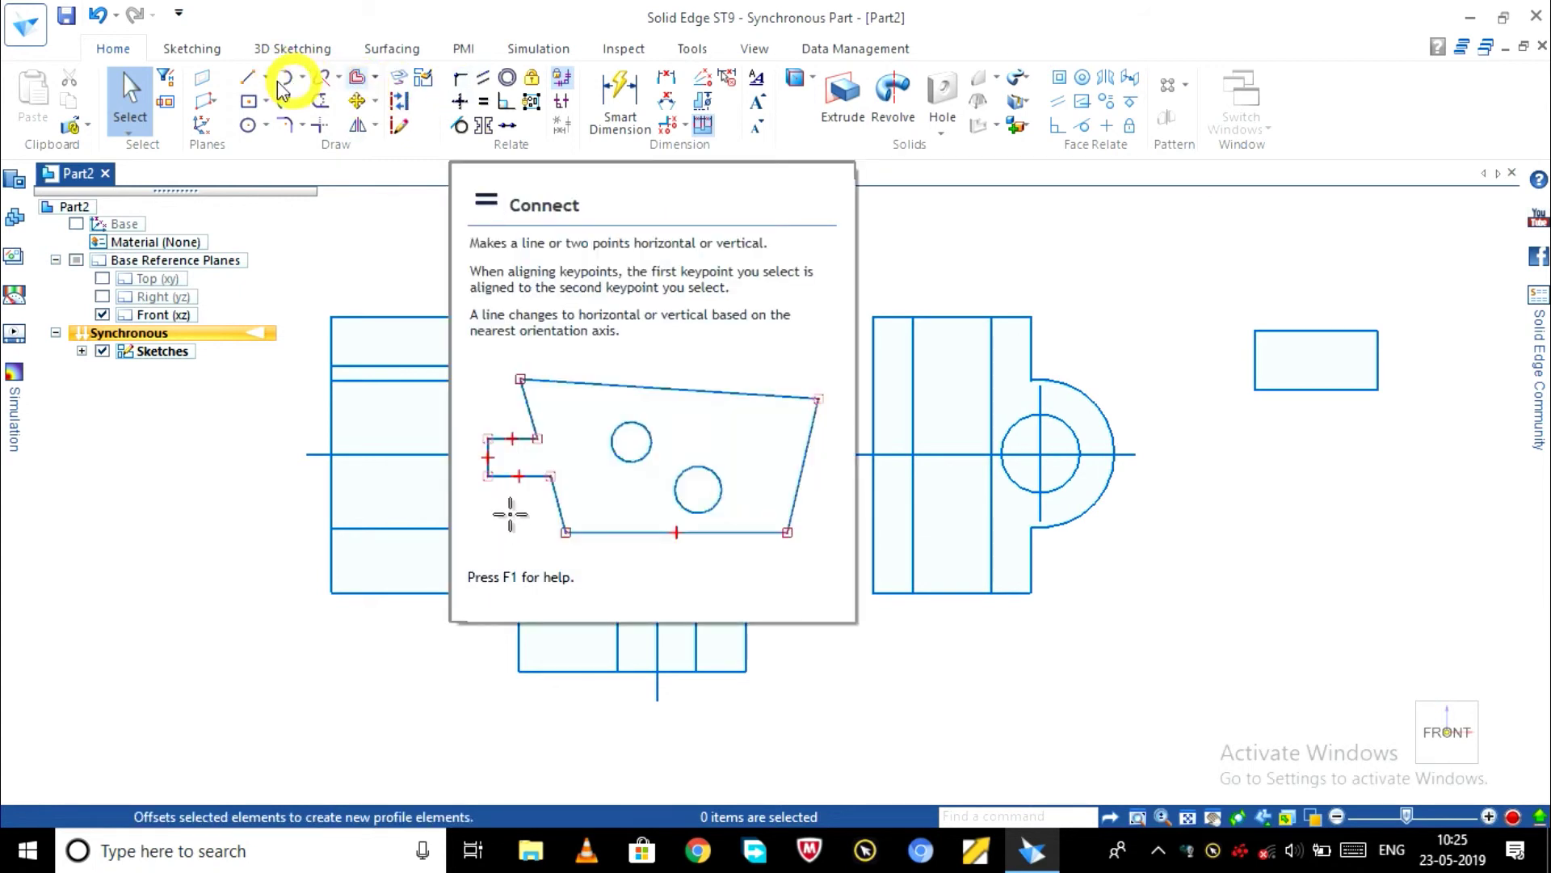
{"action": "left_click", "coordinate": [249, 83]}
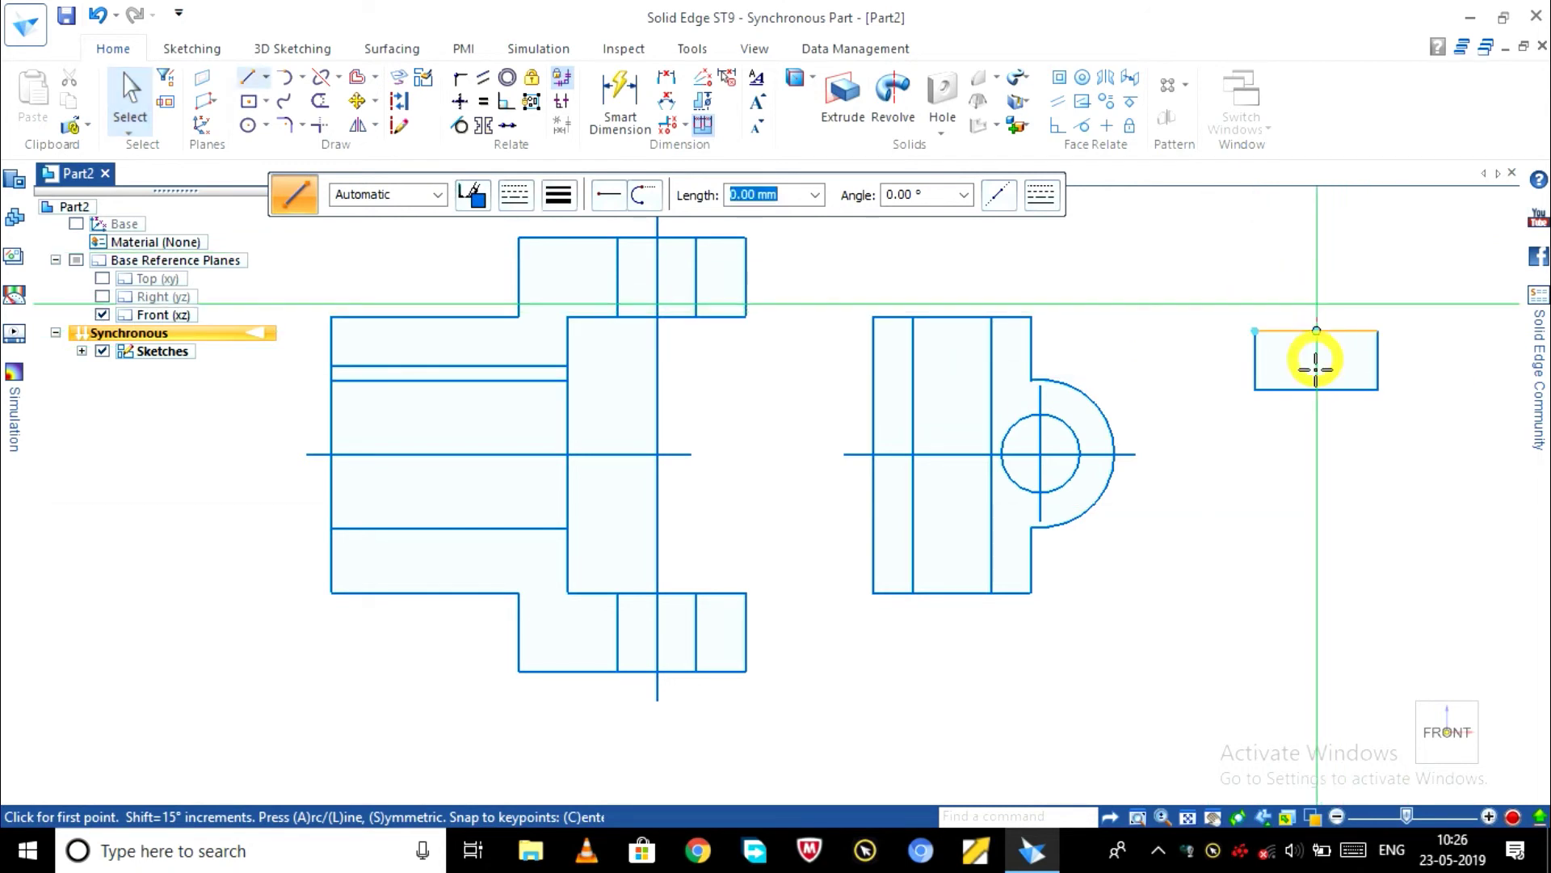
{"action": "left_click", "coordinate": [1317, 331]}
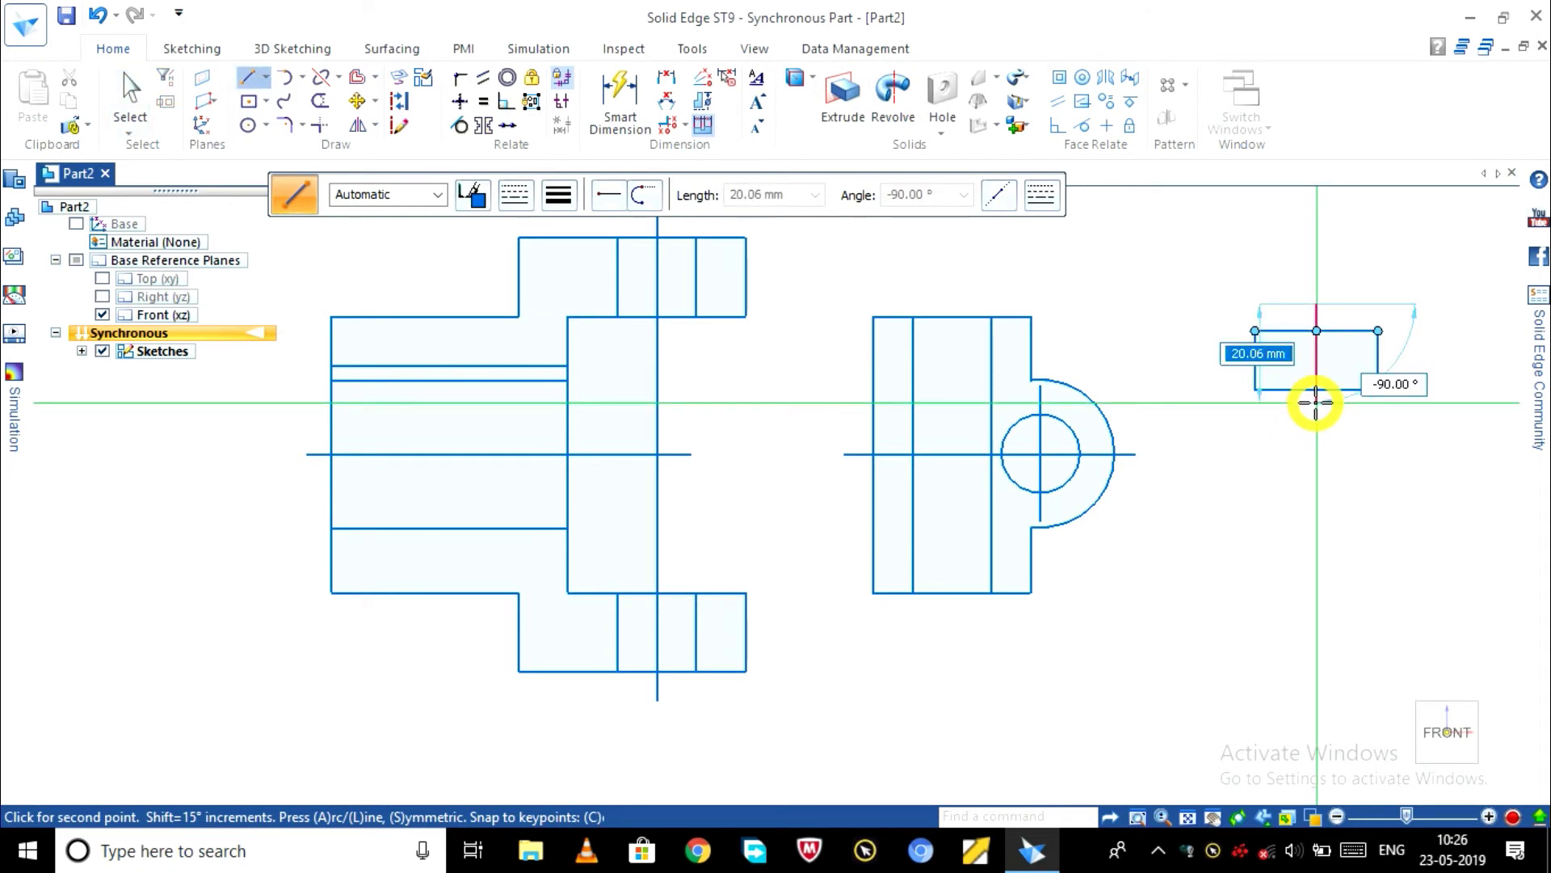
{"action": "left_click", "coordinate": [1316, 403]}
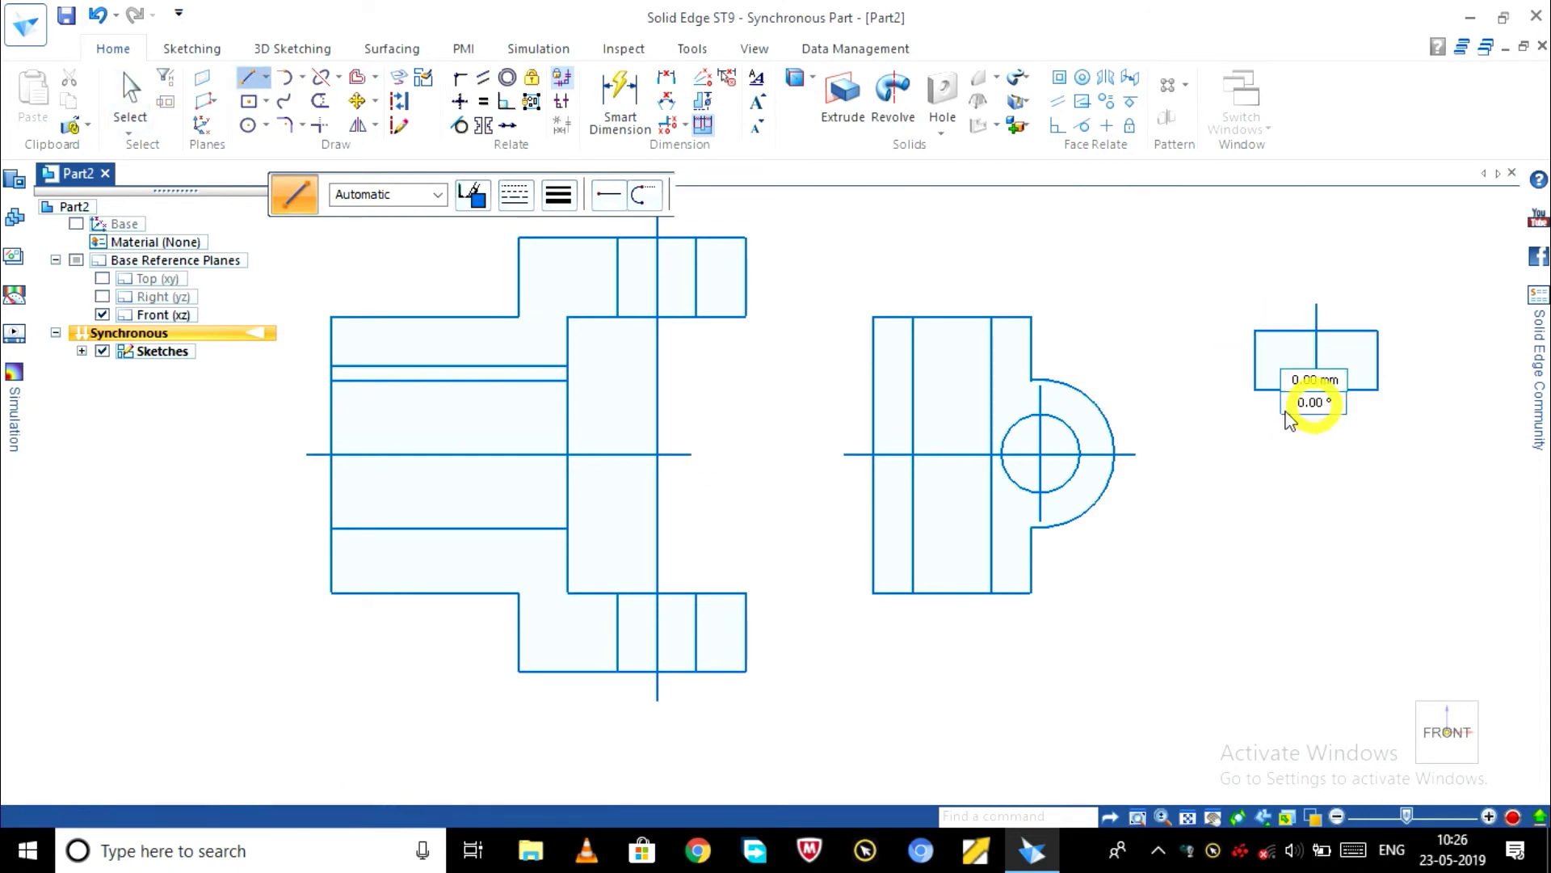
{"action": "key", "text": "Escape"}
- Draw a horizontal centre line through the small rectangle's vertical midpoint, extending slightly past both sides
{"action": "left_click", "coordinate": [250, 78]}
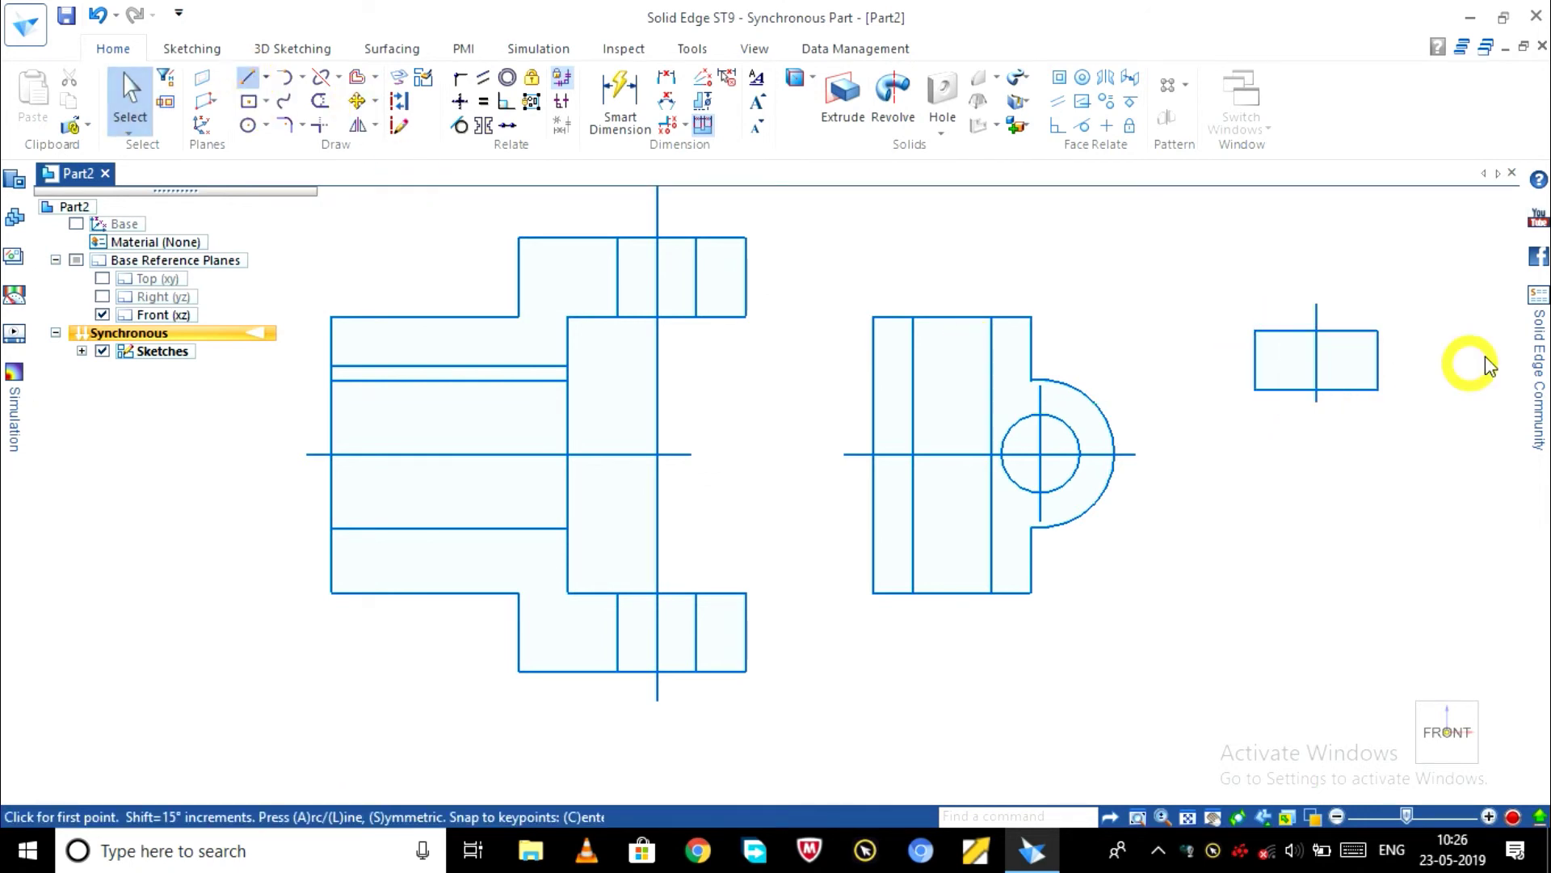
{"action": "left_click", "coordinate": [1379, 360]}
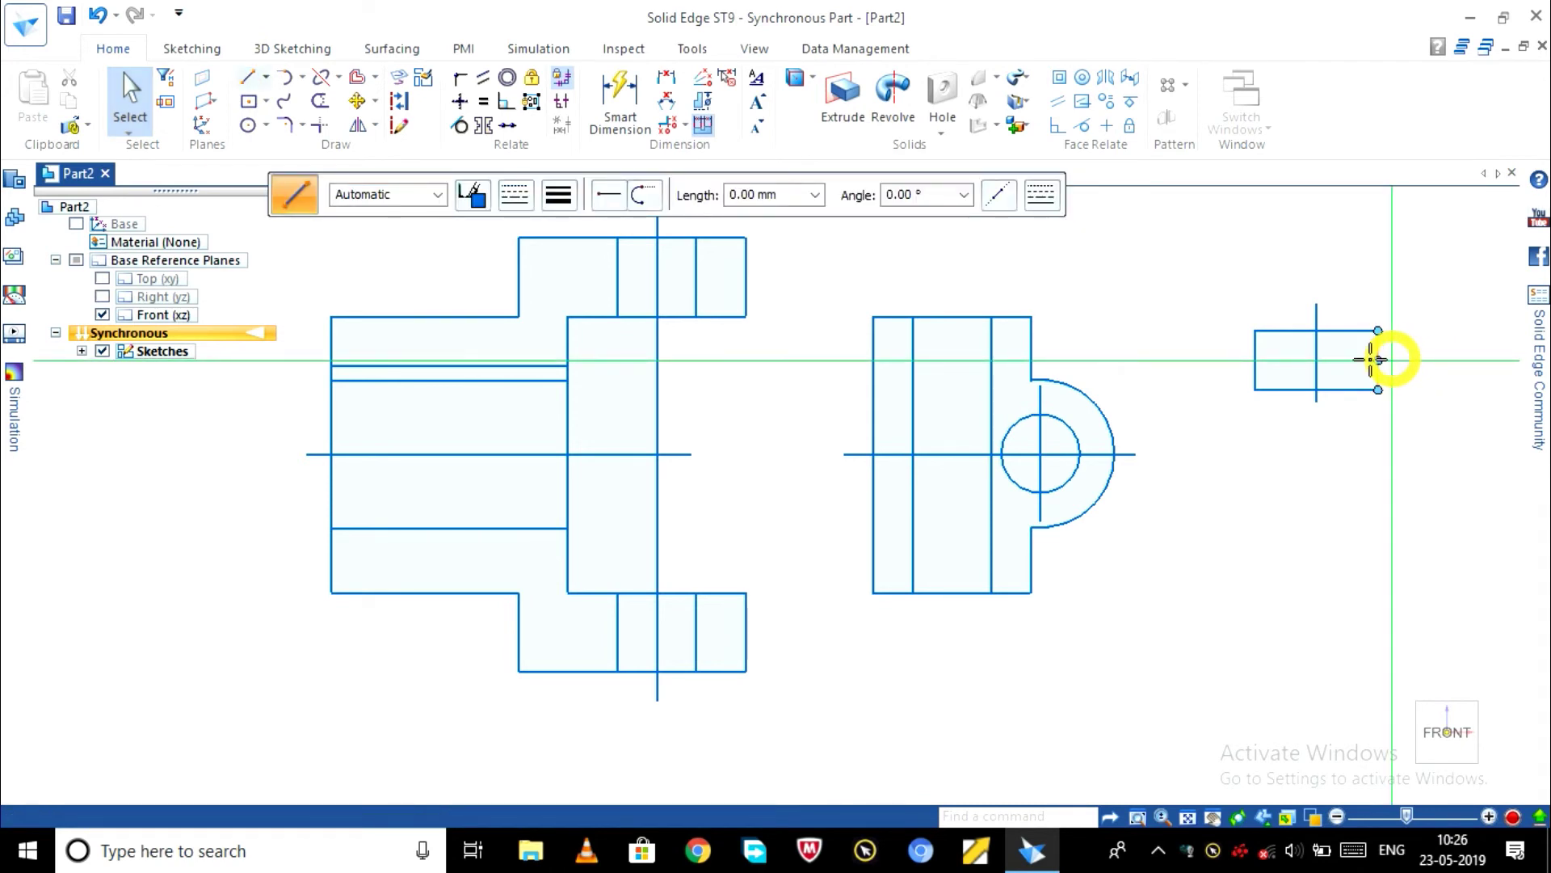
{"action": "left_click", "coordinate": [1248, 361]}
{"action": "key", "text": "Escape"}
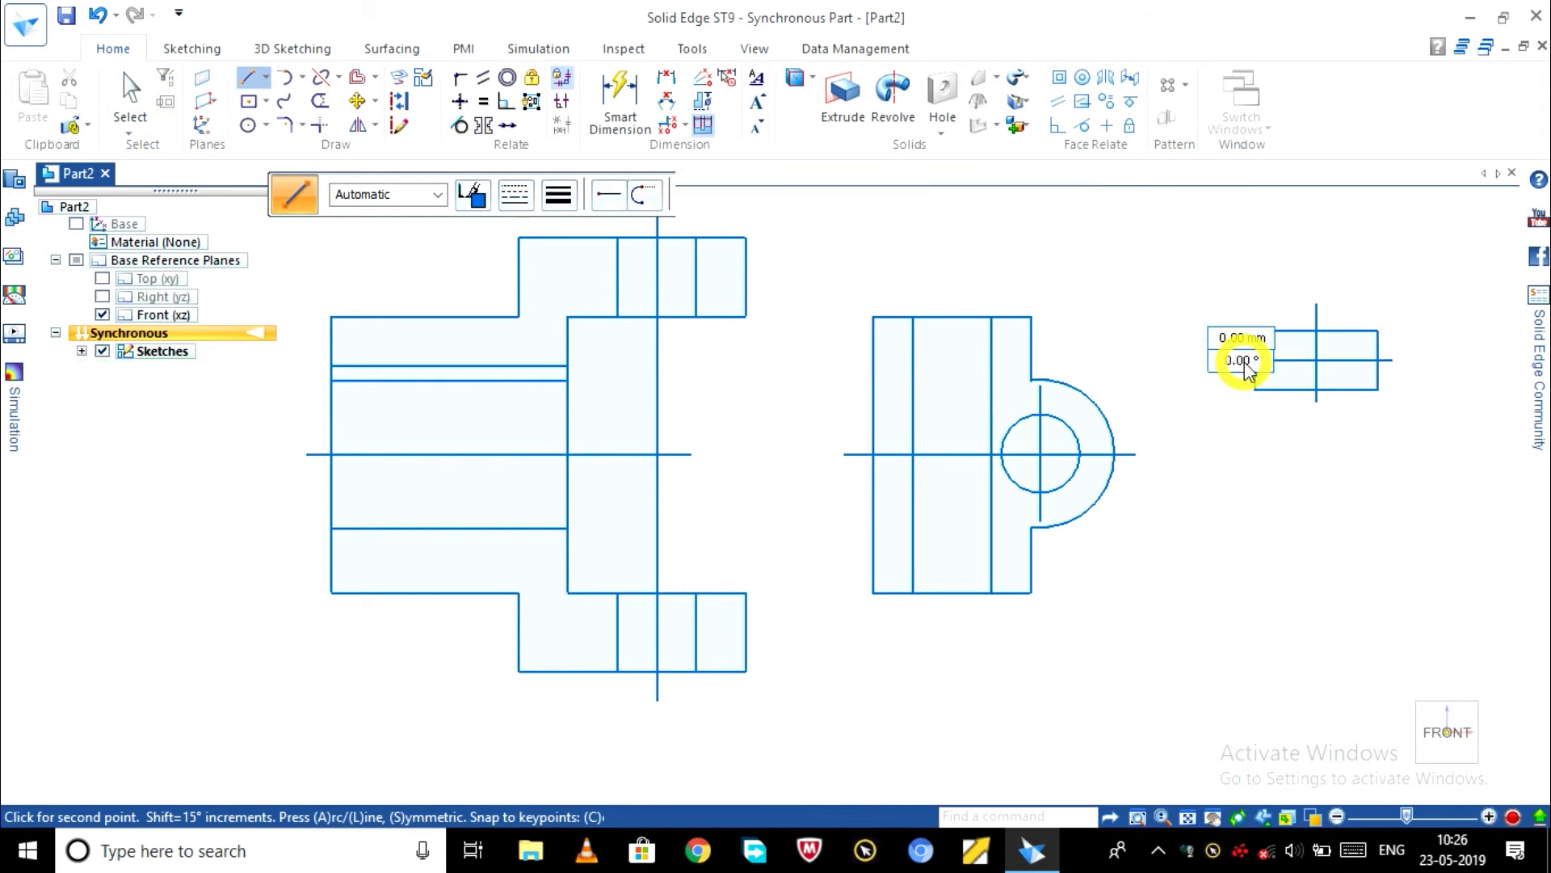
- Offset the small rectangle's vertical centre line by 8 mm, placing one copy on each side of it
{"action": "left_click", "coordinate": [357, 78]}
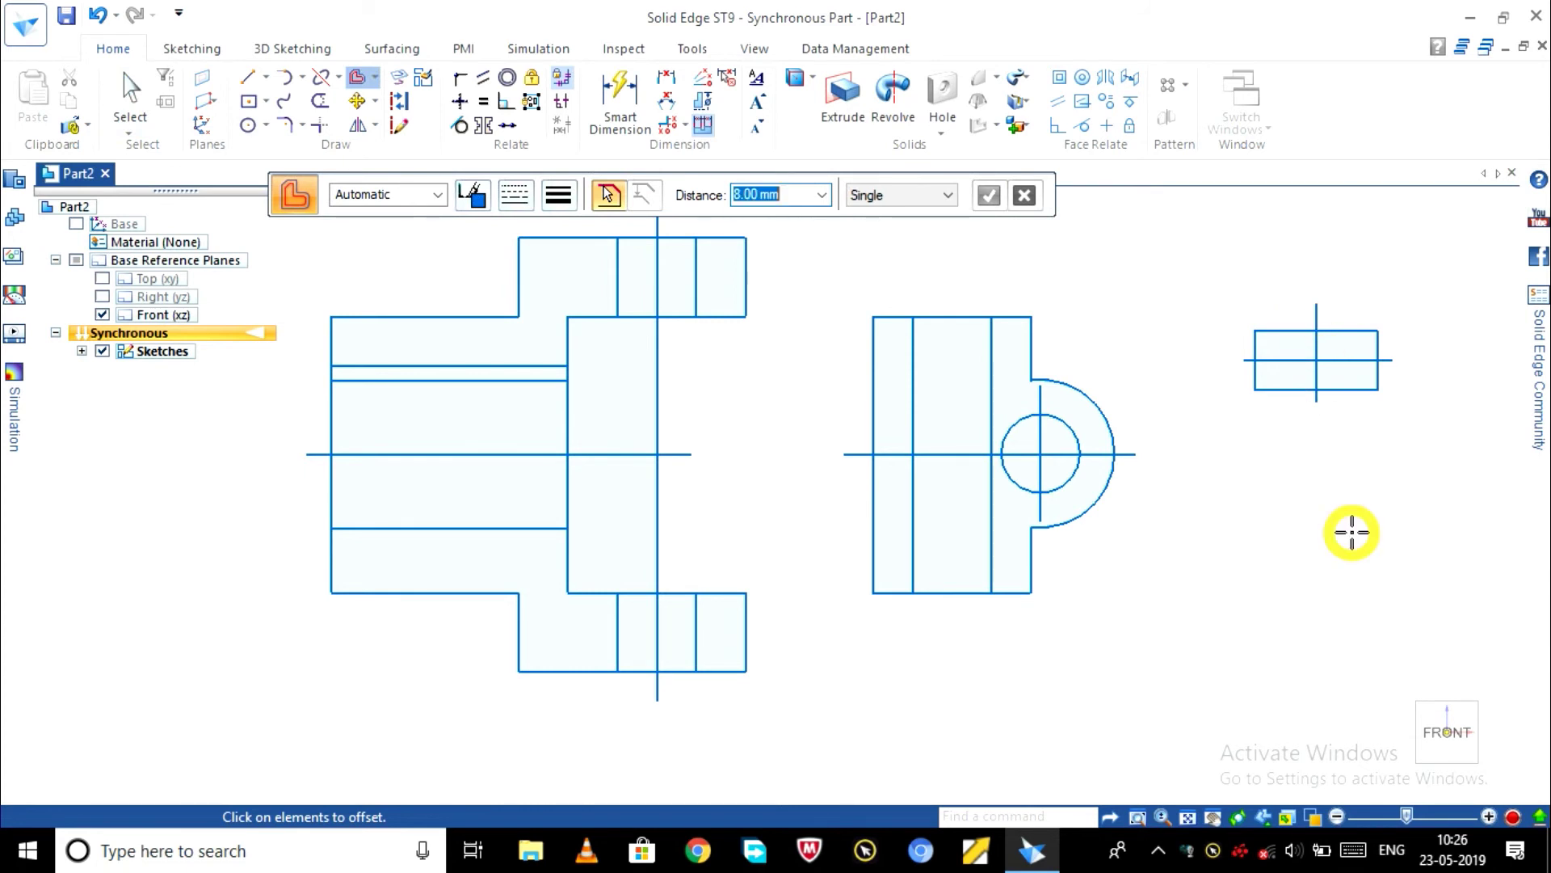
{"action": "left_click", "coordinate": [1317, 345]}
{"action": "right_click", "coordinate": [1317, 346]}
{"action": "left_click", "coordinate": [1305, 347]}
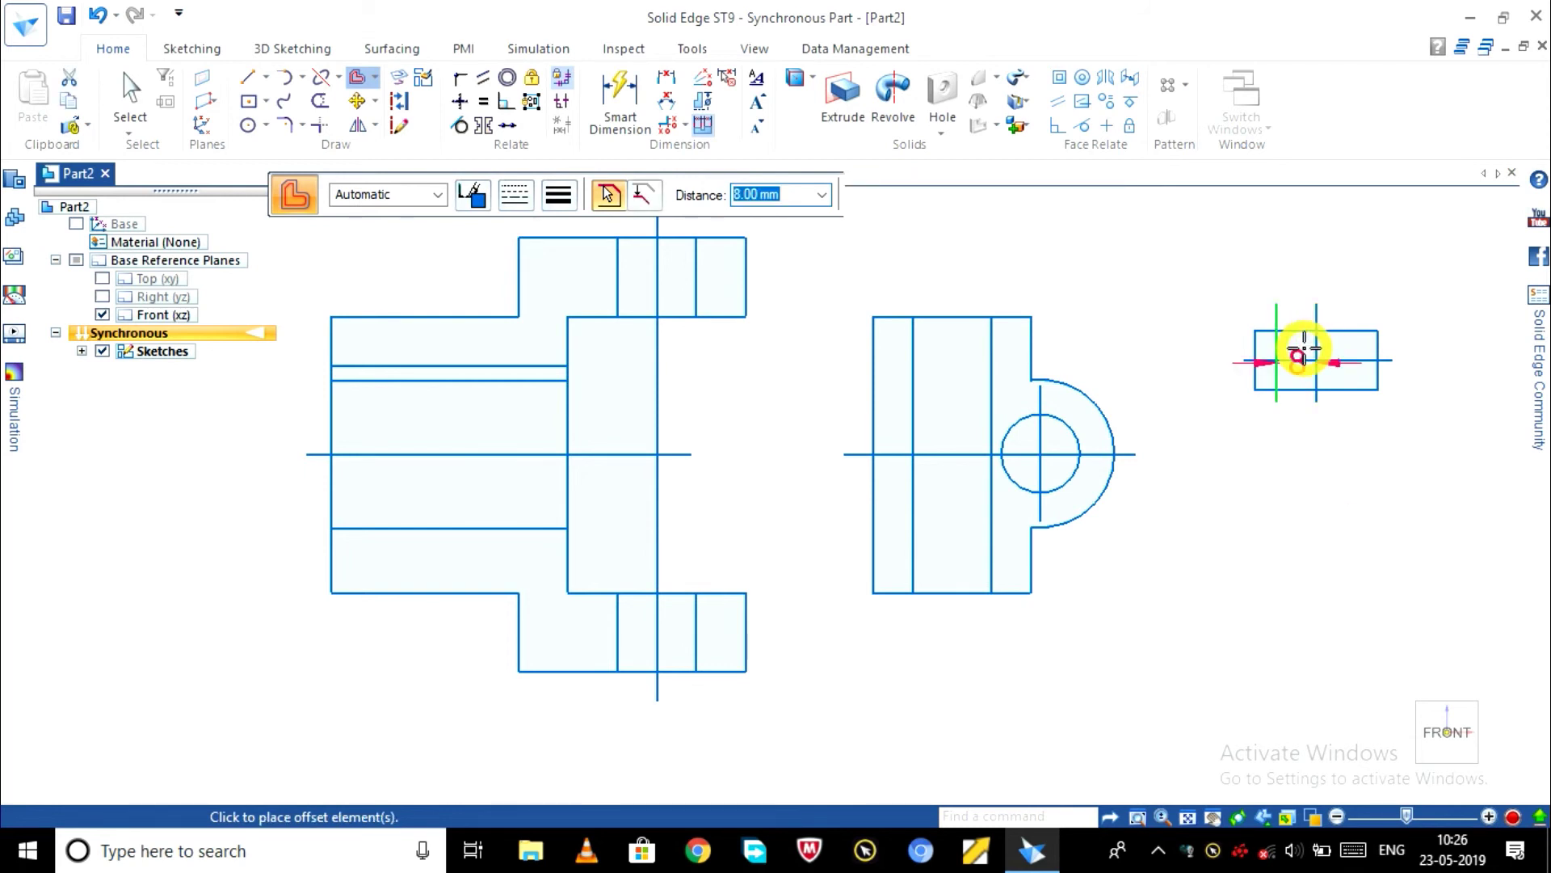
{"action": "left_click", "coordinate": [1353, 342]}
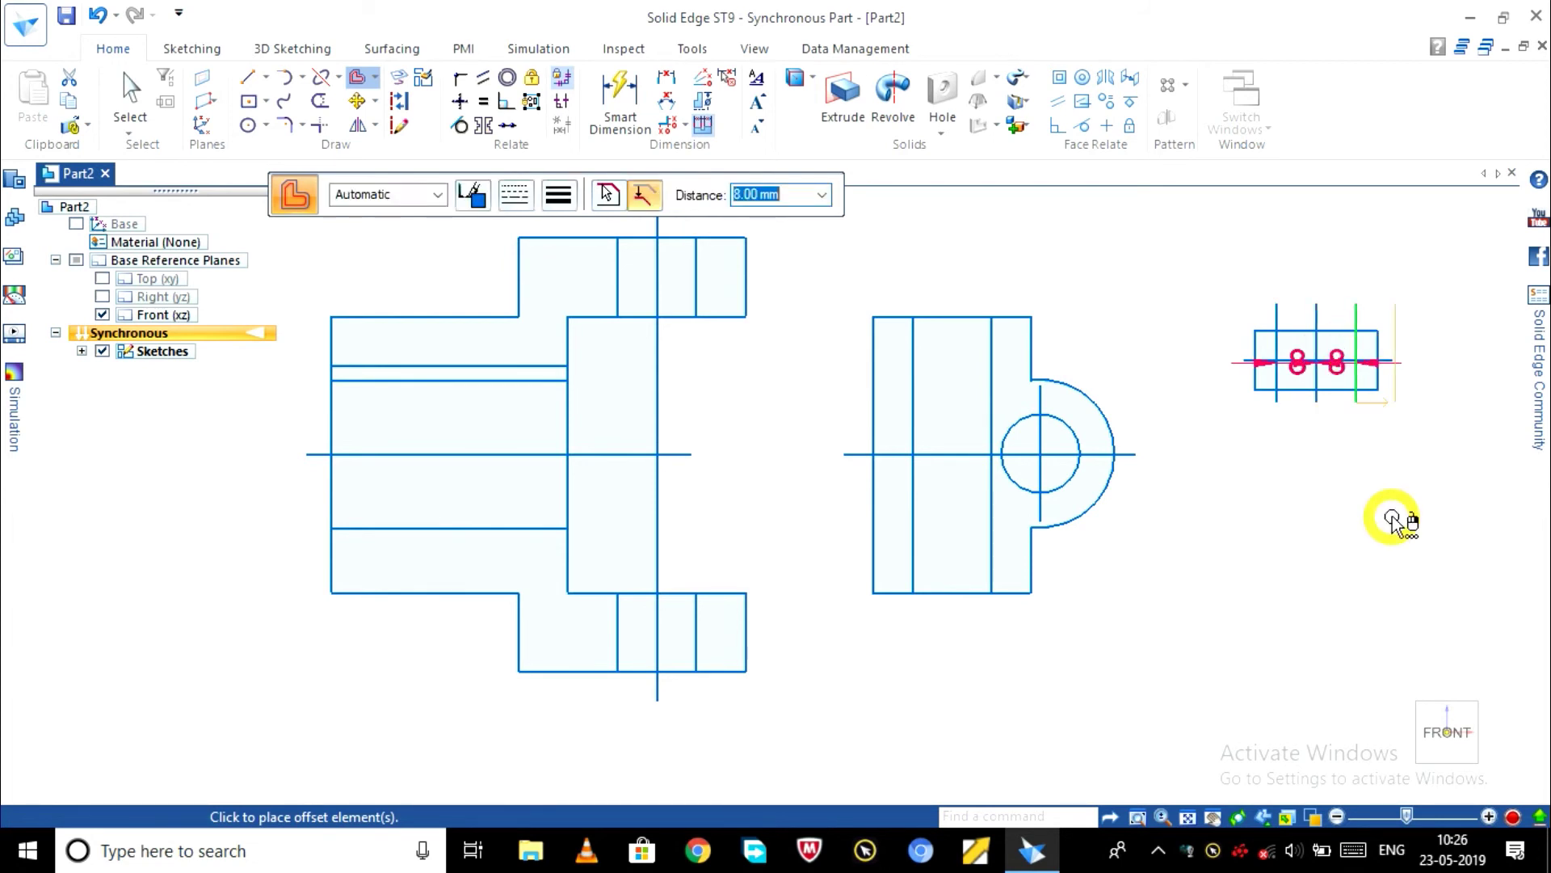
{"action": "key", "text": "Escape"}
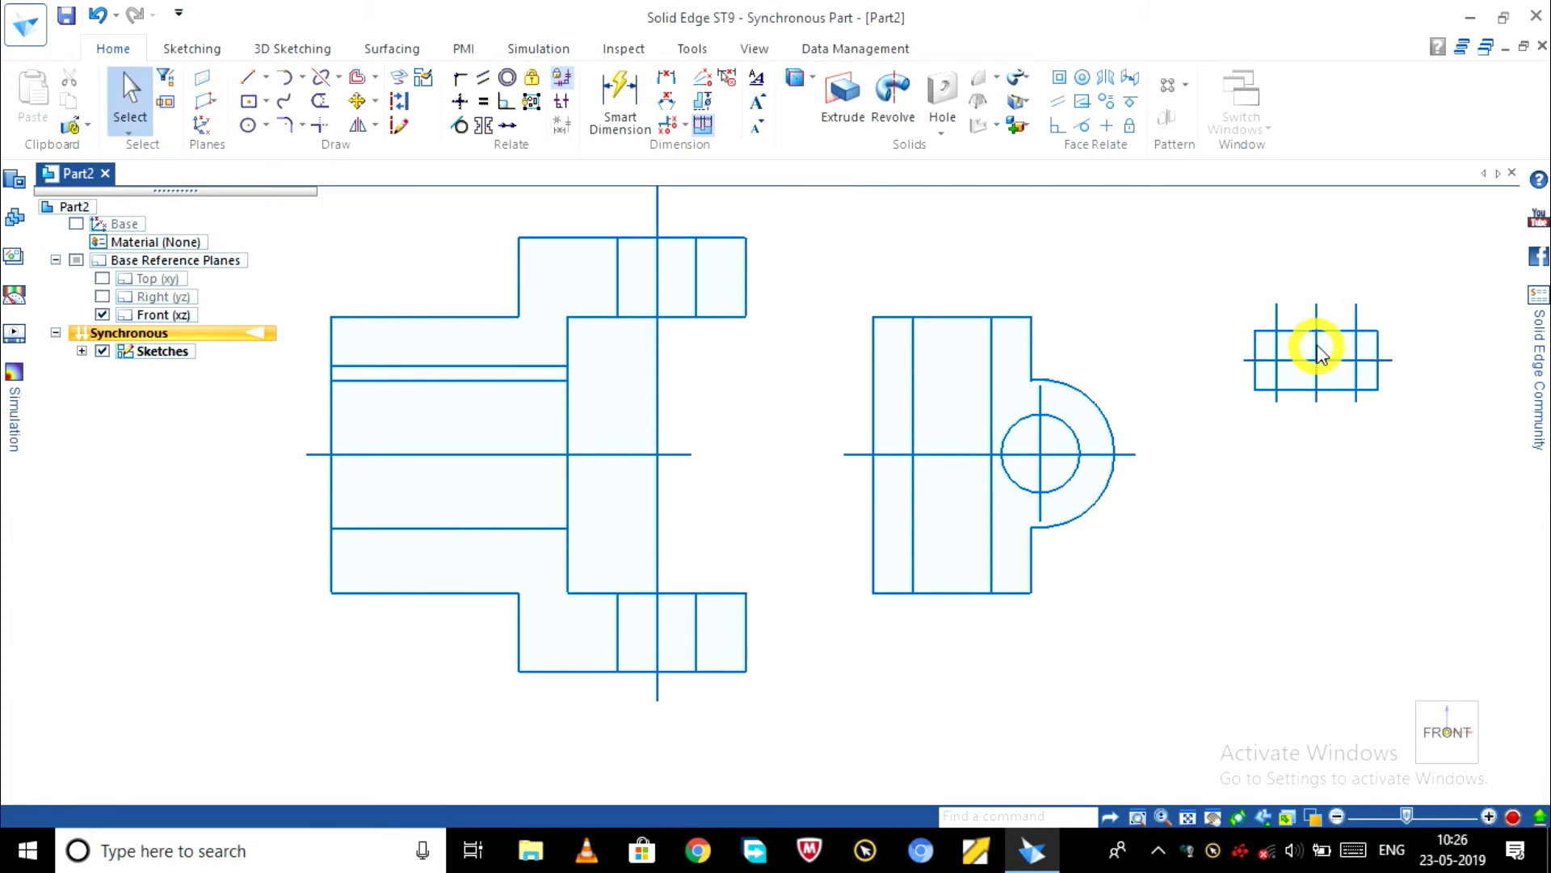
{"action": "left_click", "coordinate": [1317, 353]}
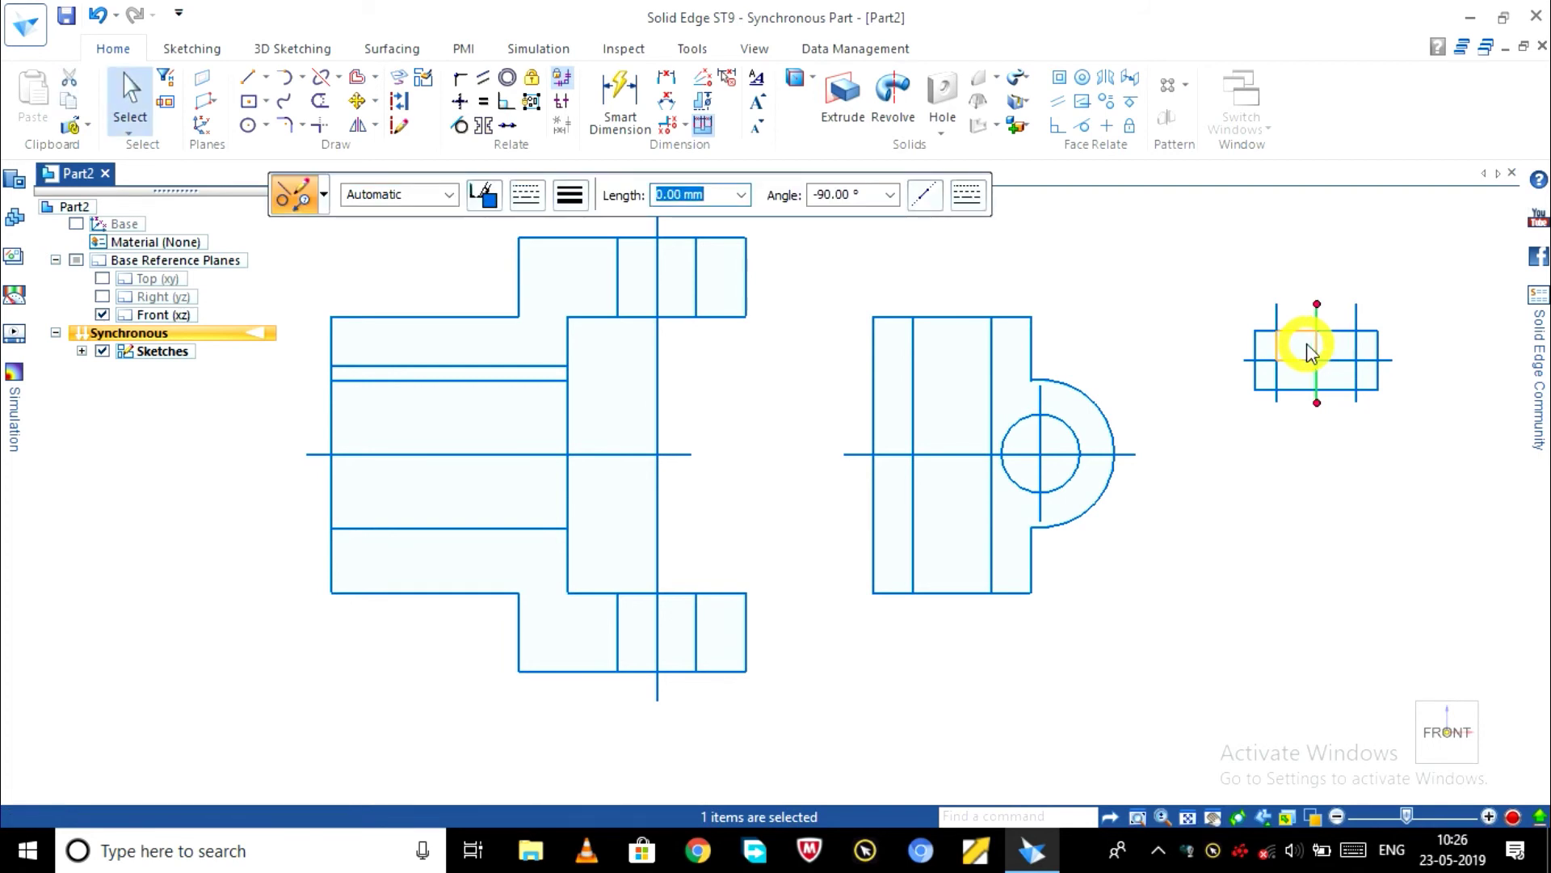
{"action": "key", "text": "Escape"}
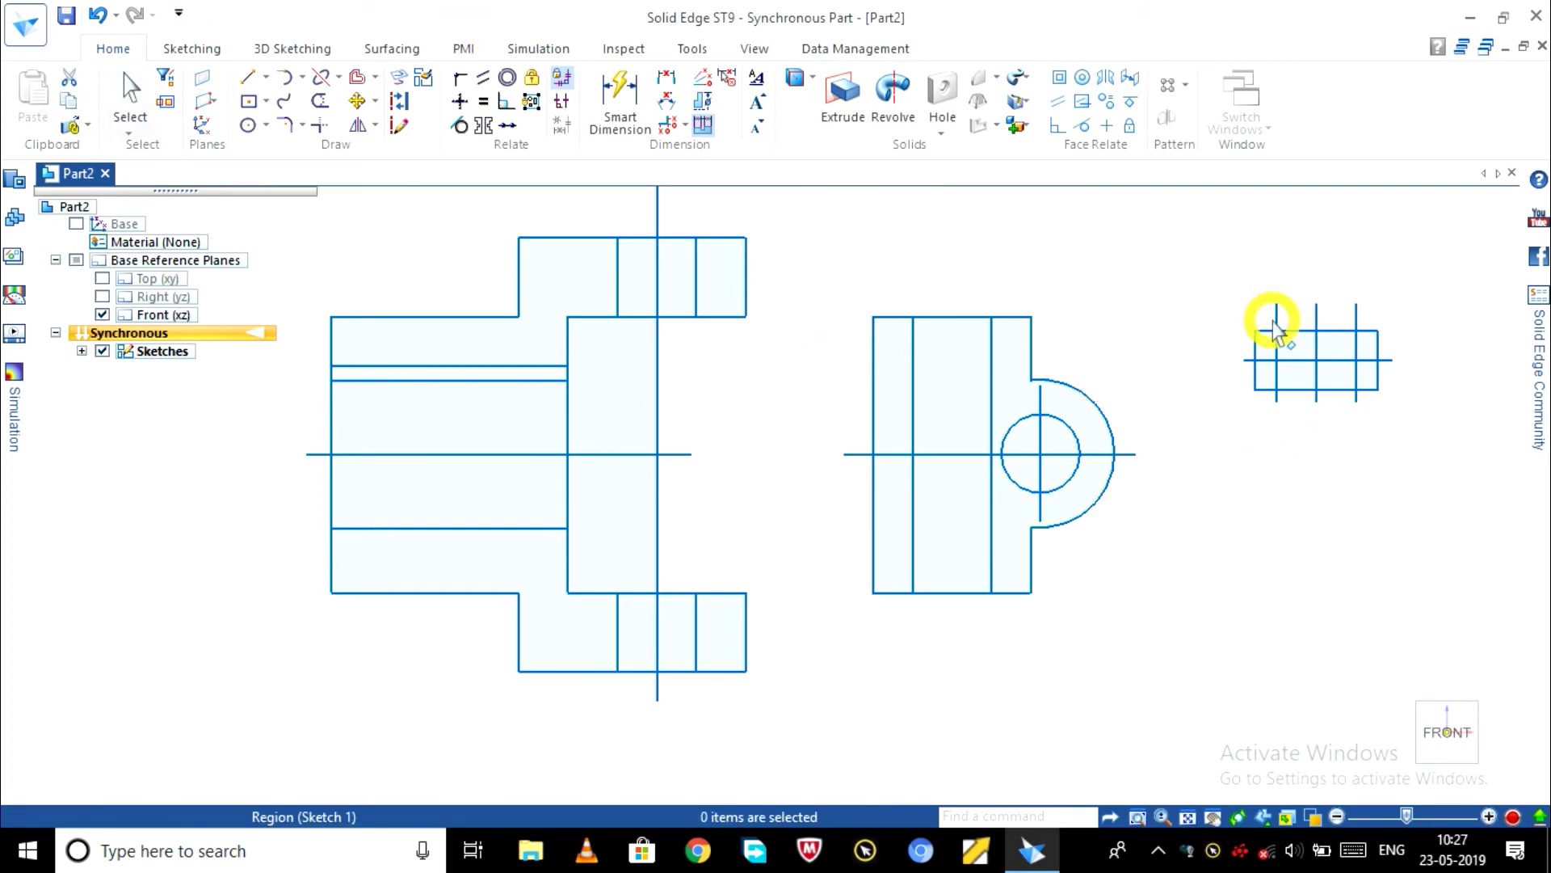
- Trim the protruding ends of the two offset lines back to the small rectangle's upper and lower edges
{"action": "left_click", "coordinate": [321, 103]}
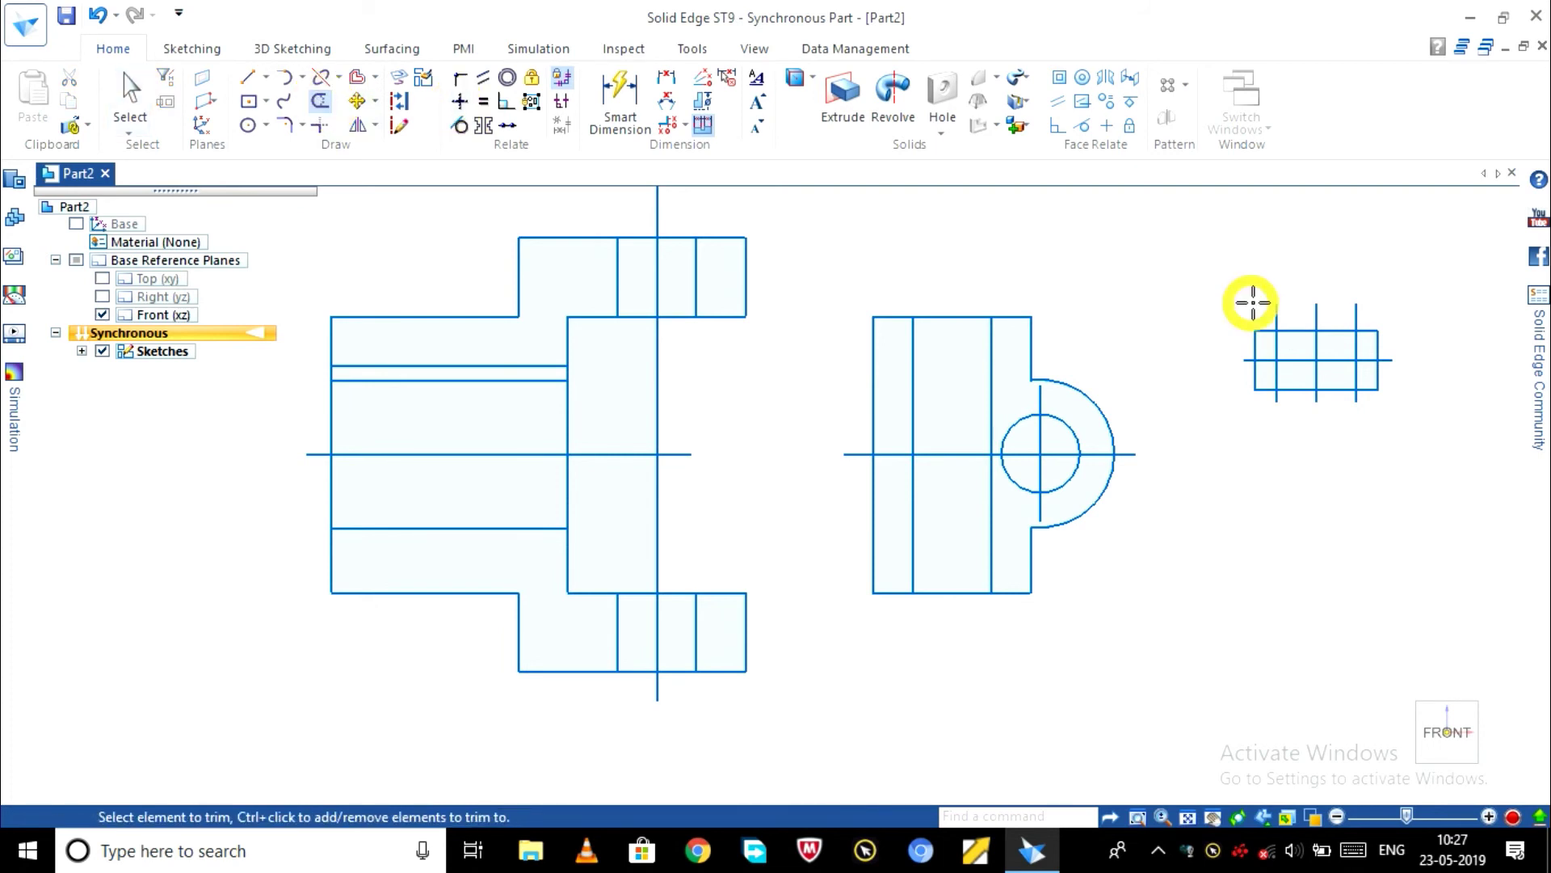
{"action": "left_click", "coordinate": [1275, 315]}
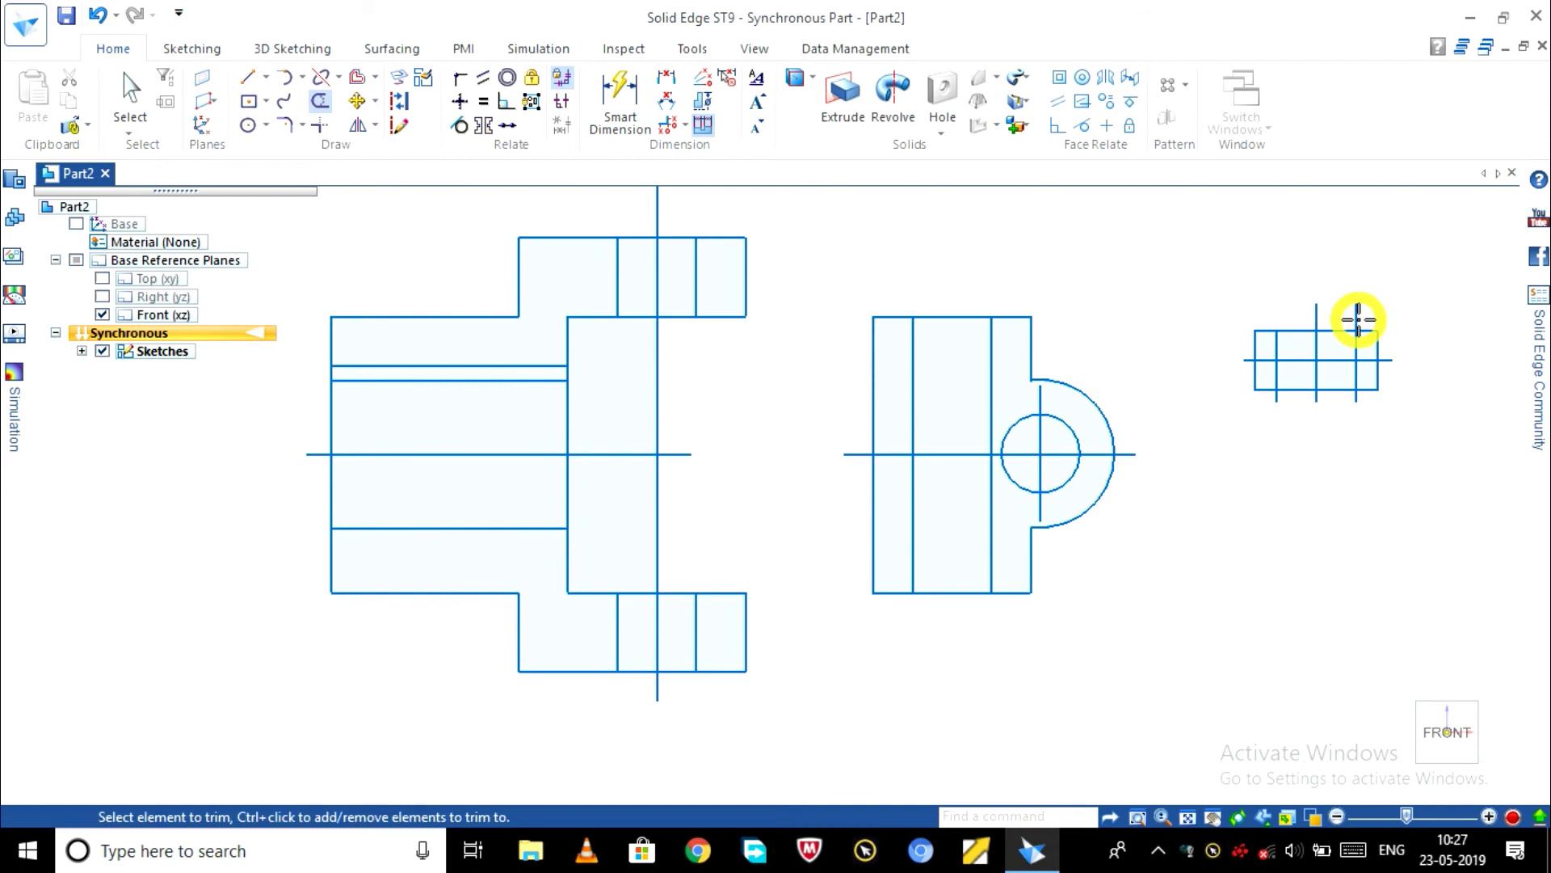
{"action": "left_click_drag", "start_coordinate": [1358, 319], "coordinate": [1350, 403]}
{"action": "key", "text": "ctrl+z"}
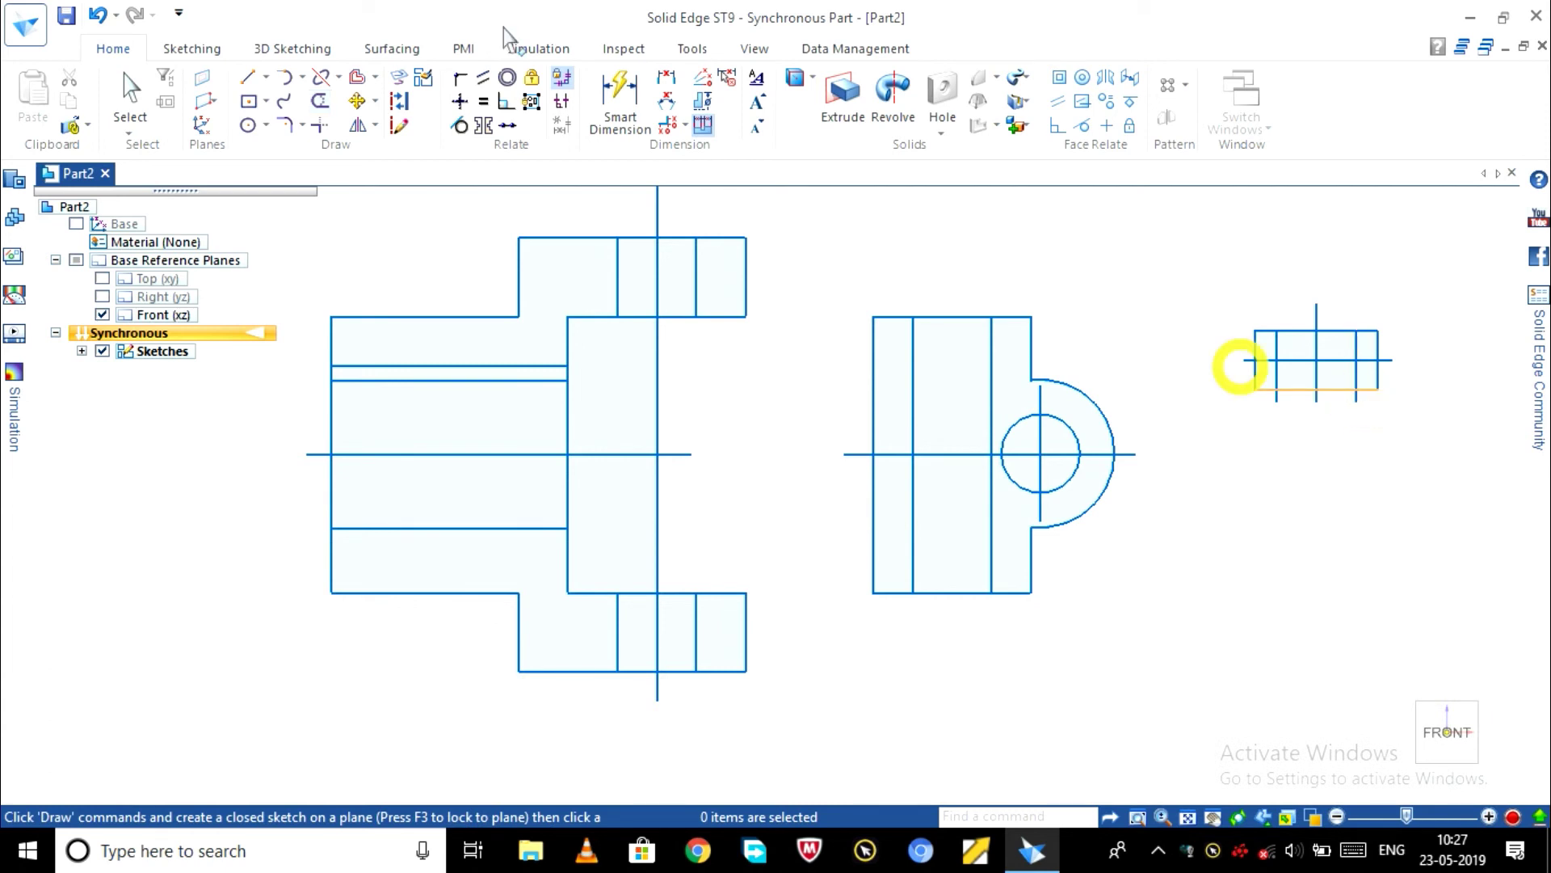
{"action": "left_click", "coordinate": [323, 103]}
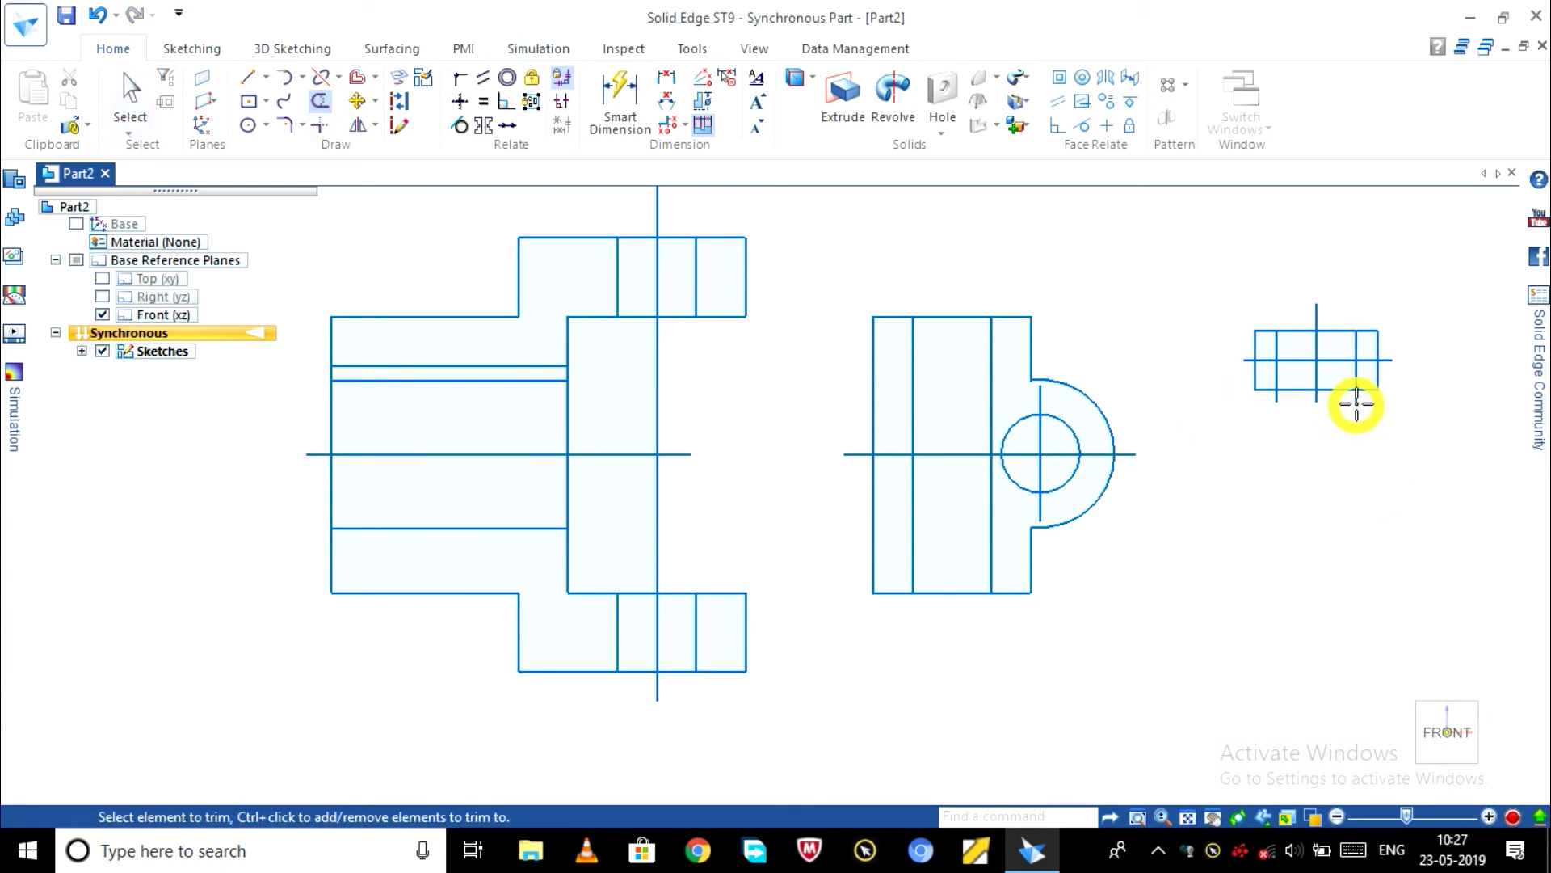
{"action": "scroll", "coordinate": [1356, 398], "scroll_direction": "up", "scroll_amount": 5}
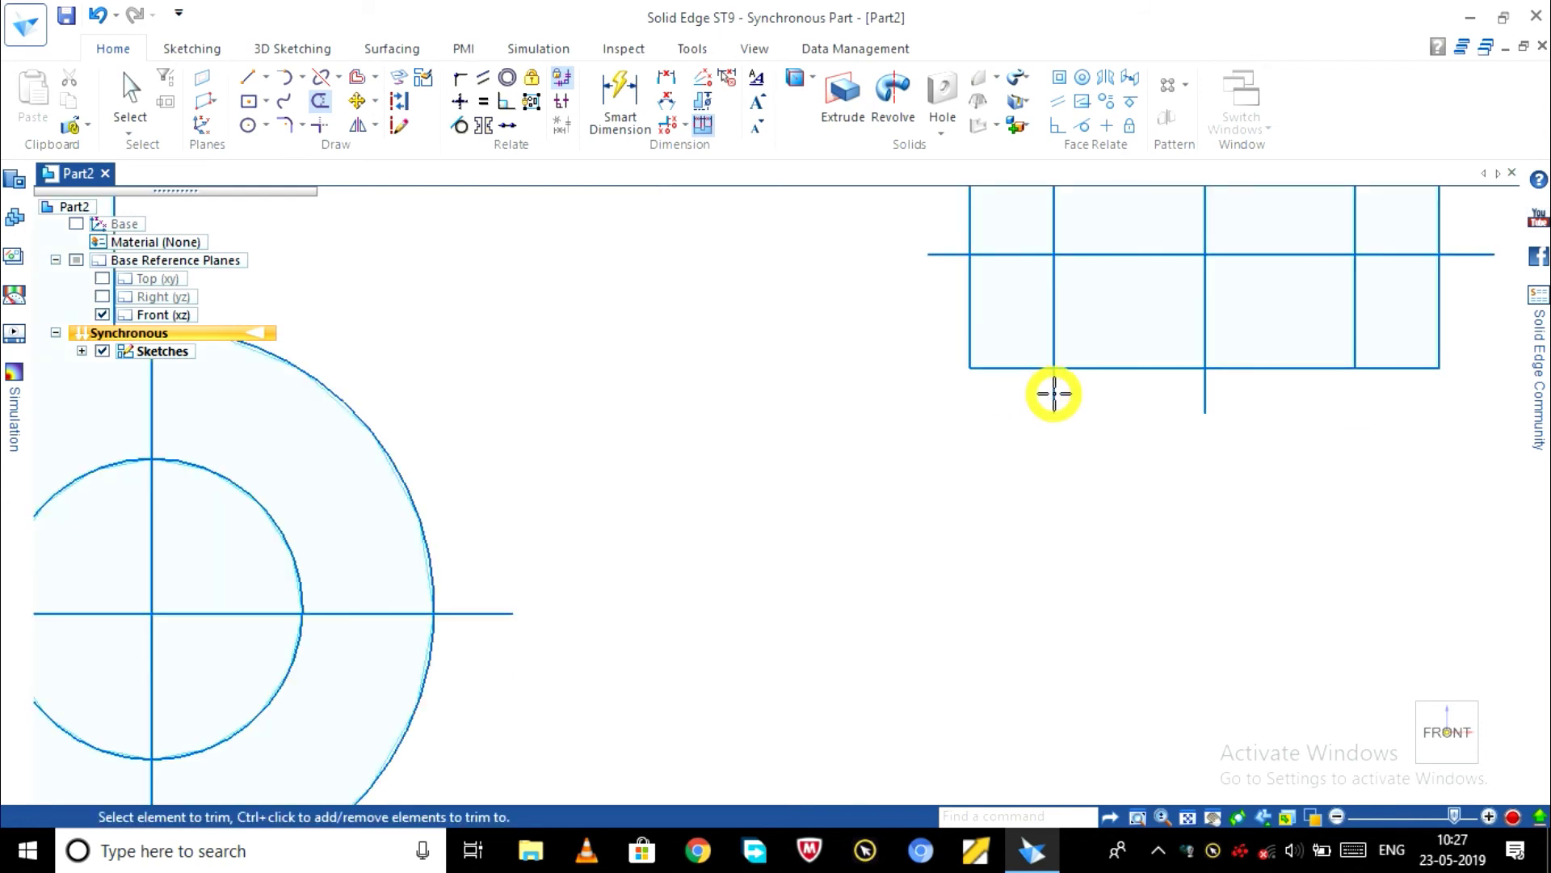
{"action": "scroll", "coordinate": [1048, 516], "scroll_direction": "down", "scroll_amount": 2}
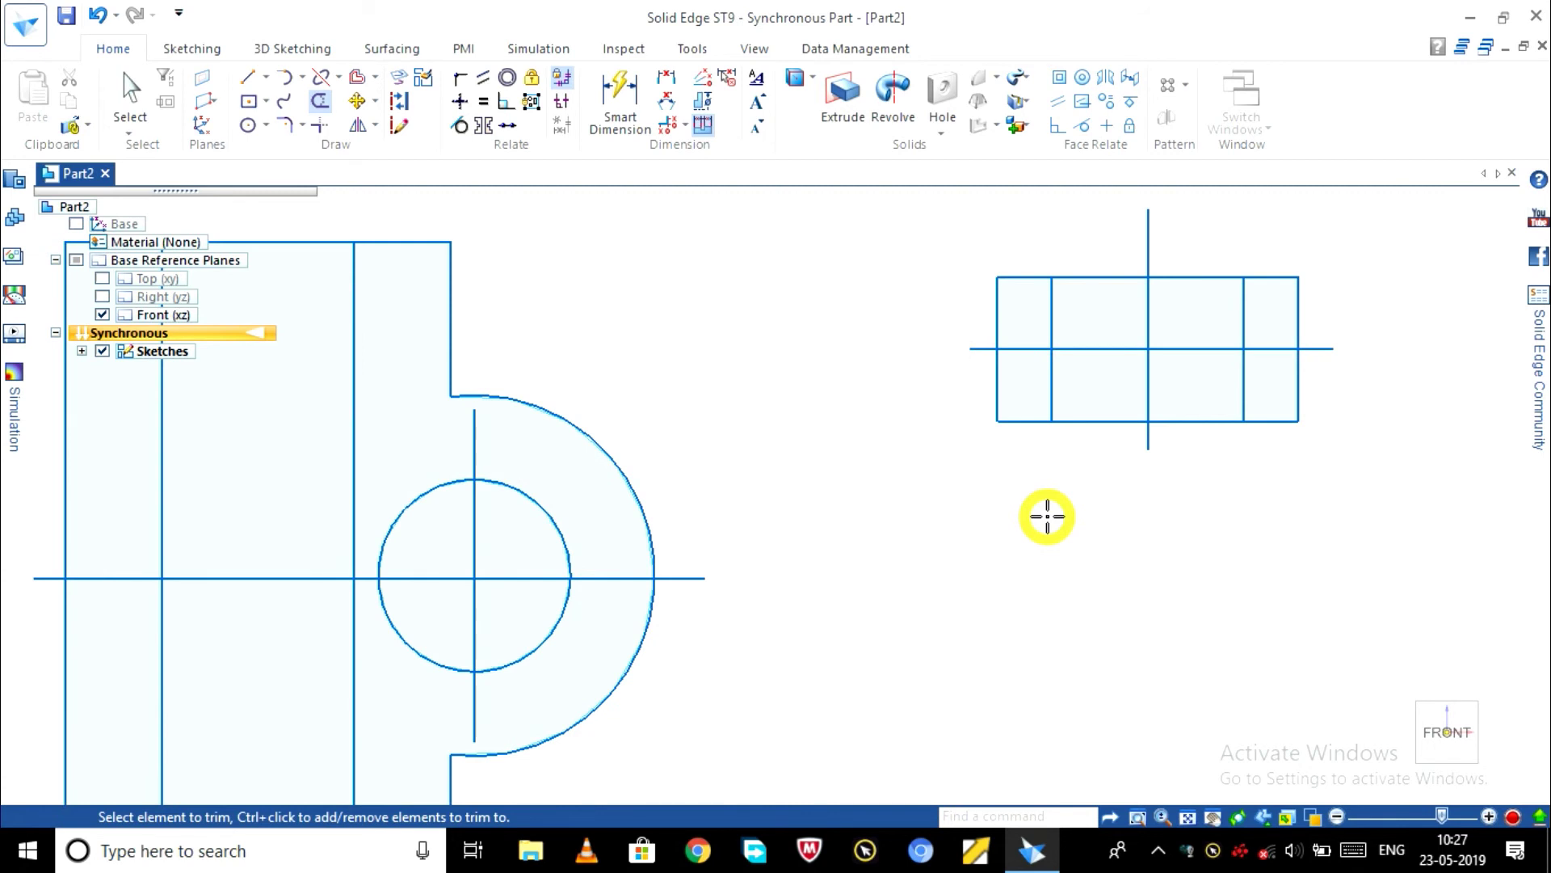
{"action": "scroll", "coordinate": [1047, 515], "scroll_direction": "down", "scroll_amount": 3}
{"action": "key", "text": "Escape"}
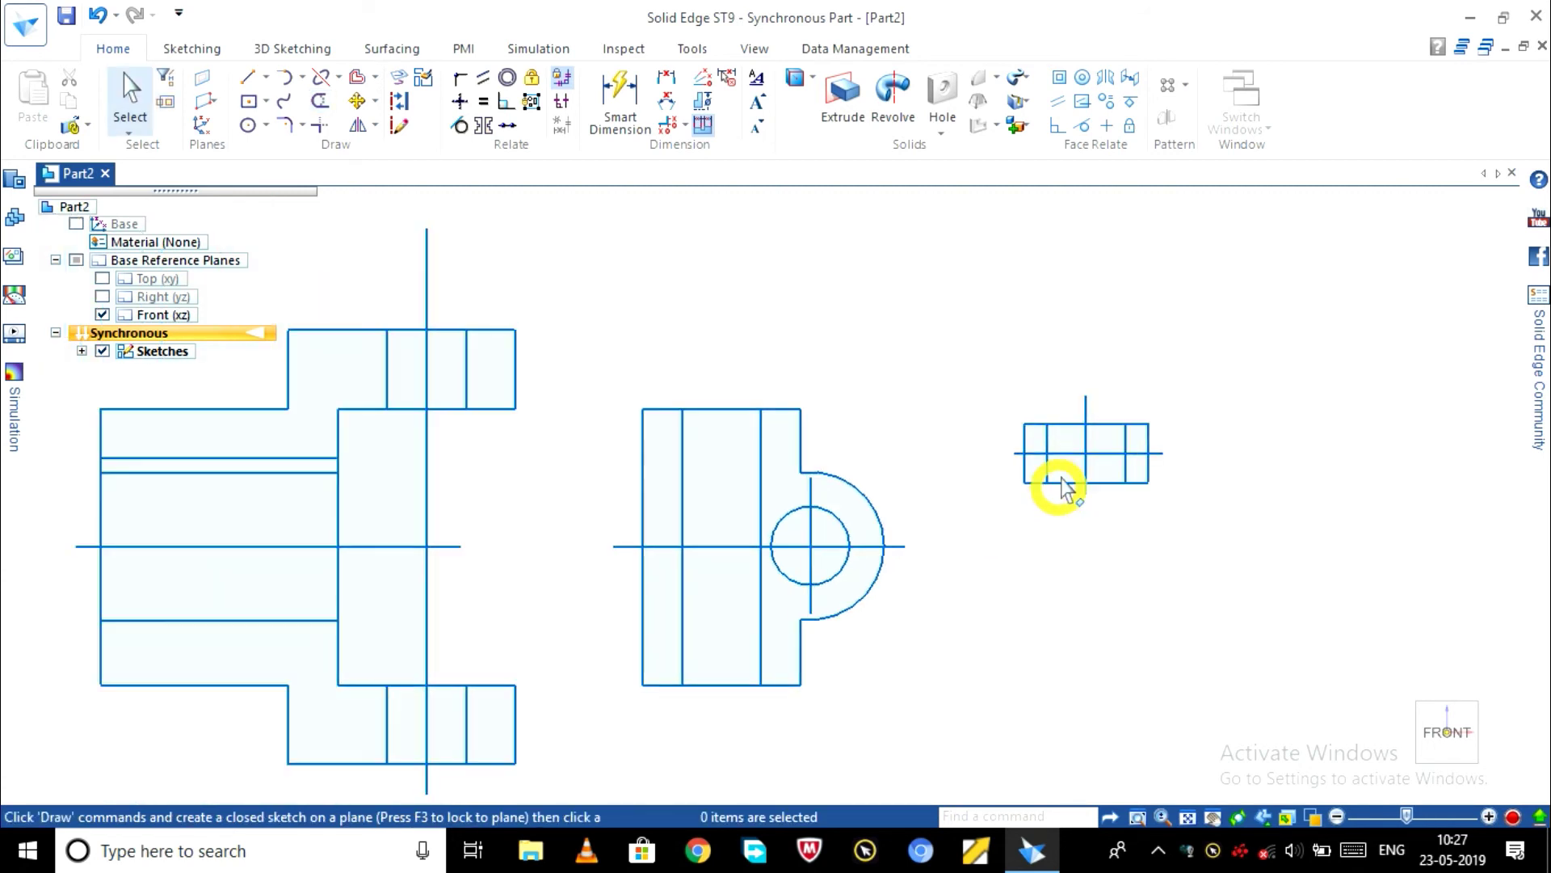
- Draw a 3 mm diameter circle centred on the intersection of the small rectangle's two centre lines
{"action": "scroll", "coordinate": [1061, 485], "scroll_direction": "up", "scroll_amount": 2}
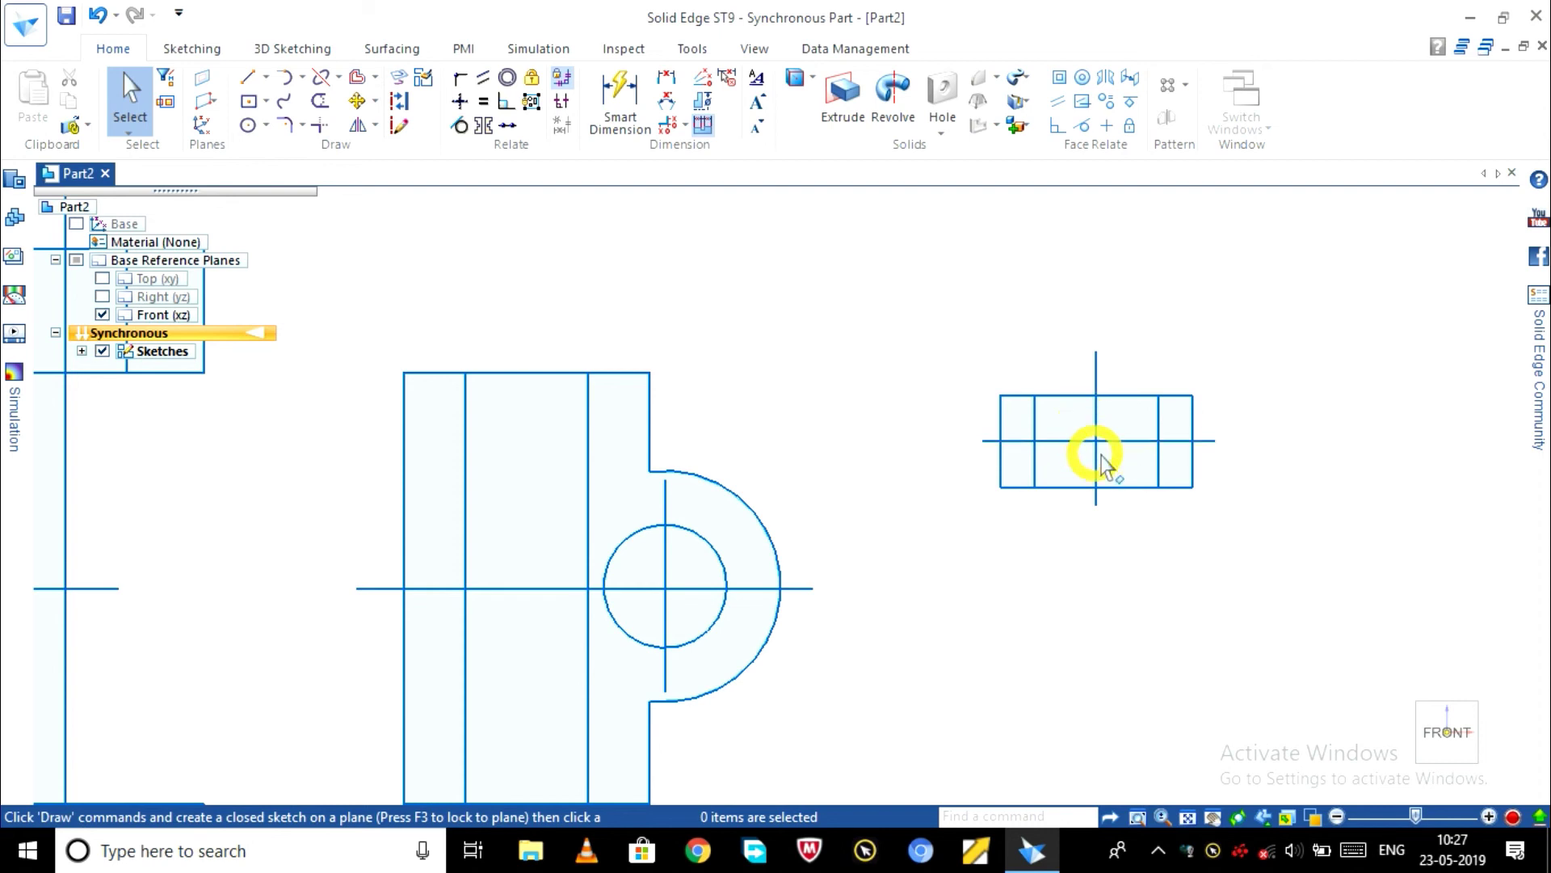
{"action": "left_click", "coordinate": [250, 124]}
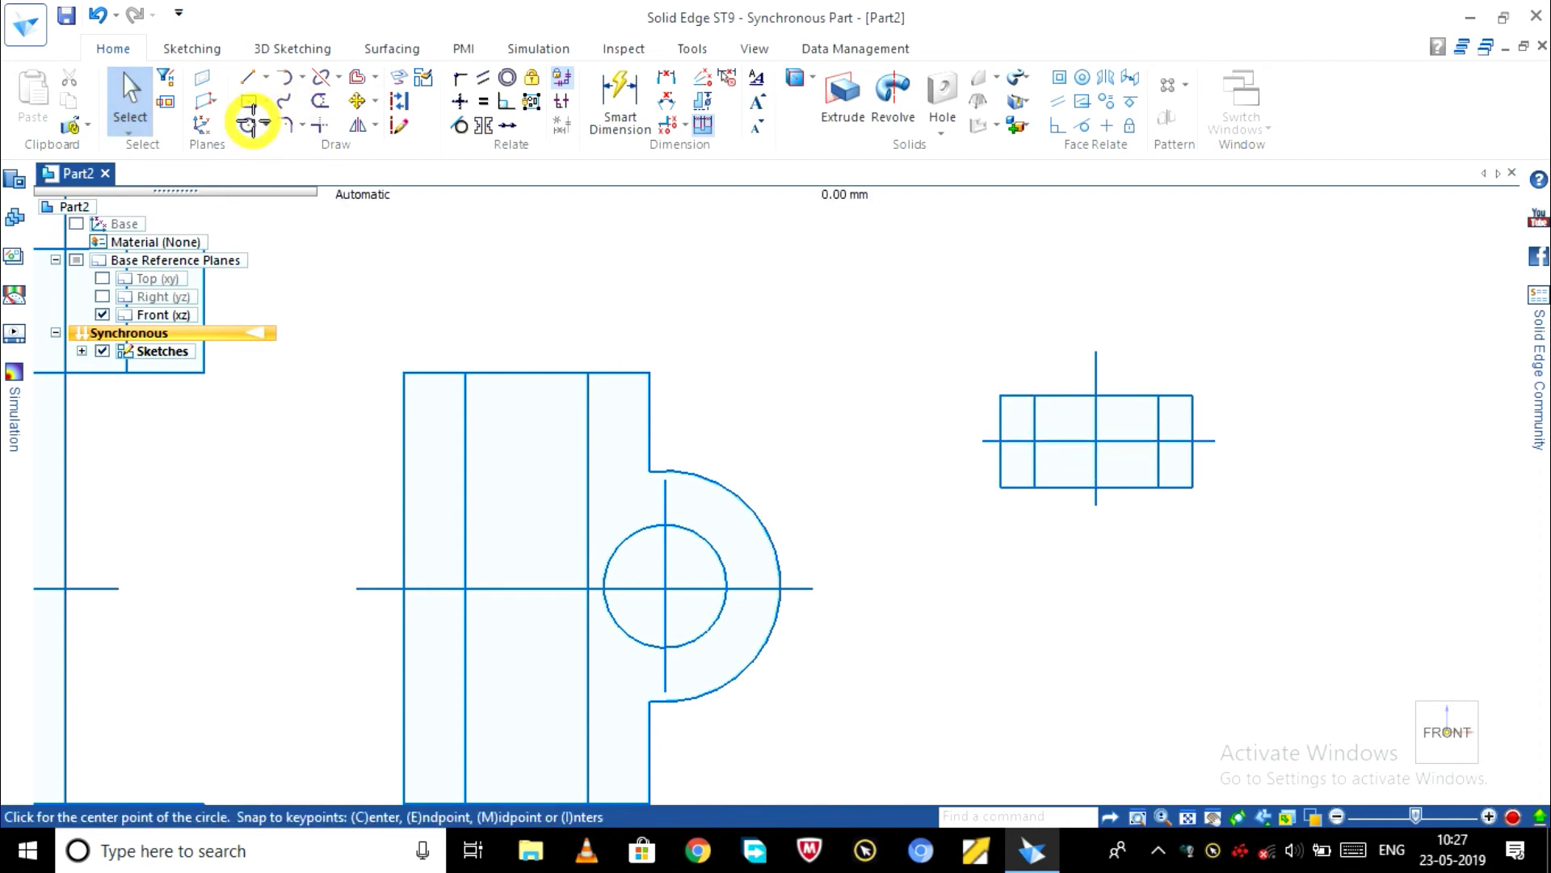
{"action": "scroll", "coordinate": [1101, 450], "scroll_direction": "up", "scroll_amount": 3}
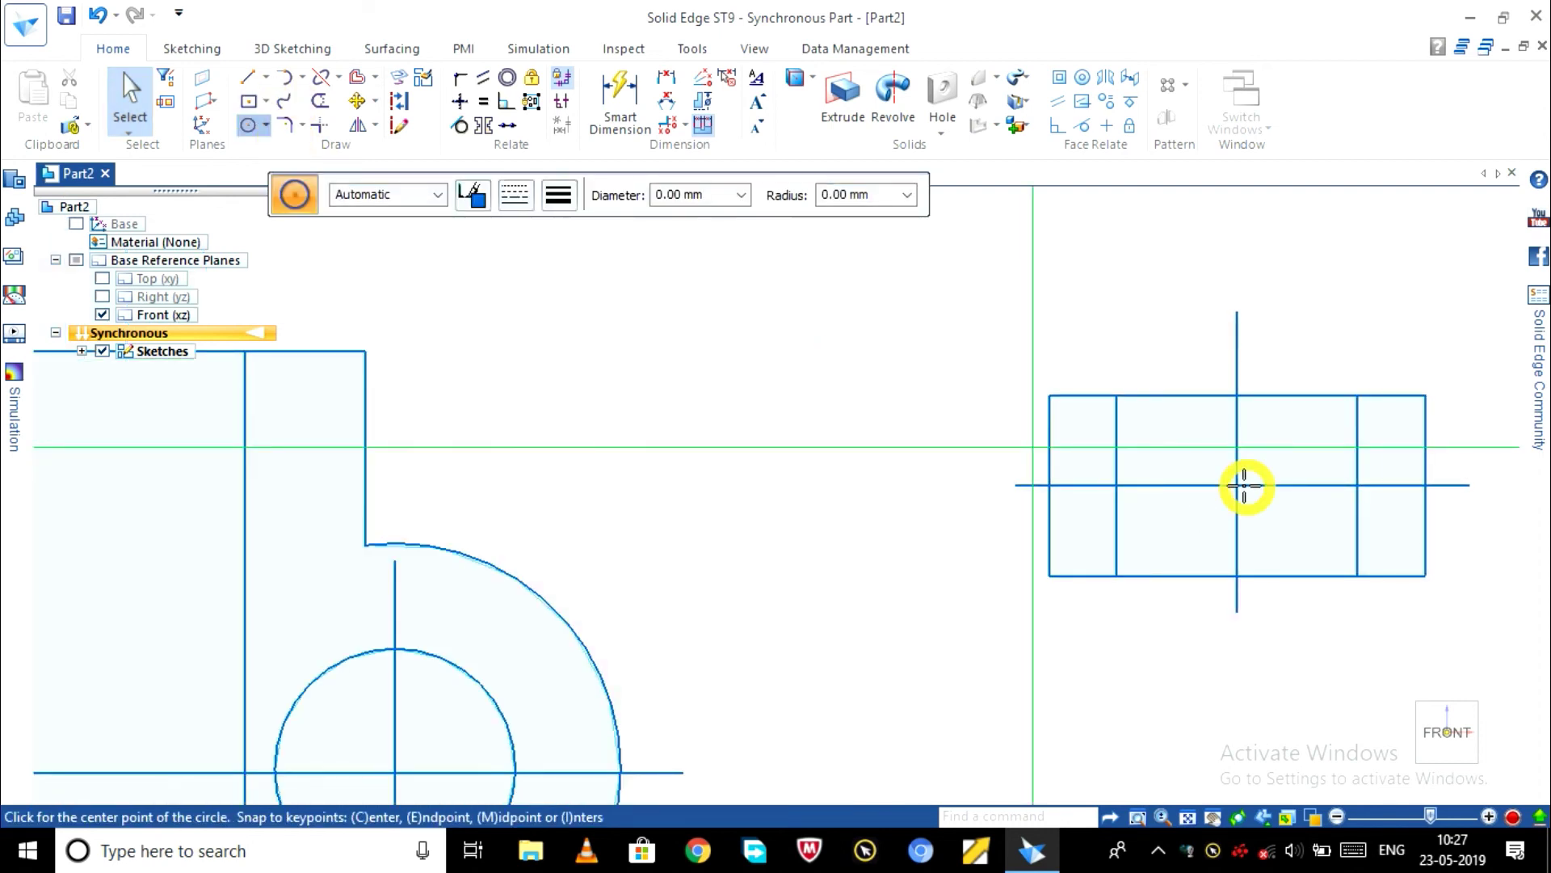
{"action": "scroll", "coordinate": [1244, 485], "scroll_direction": "up", "scroll_amount": 5}
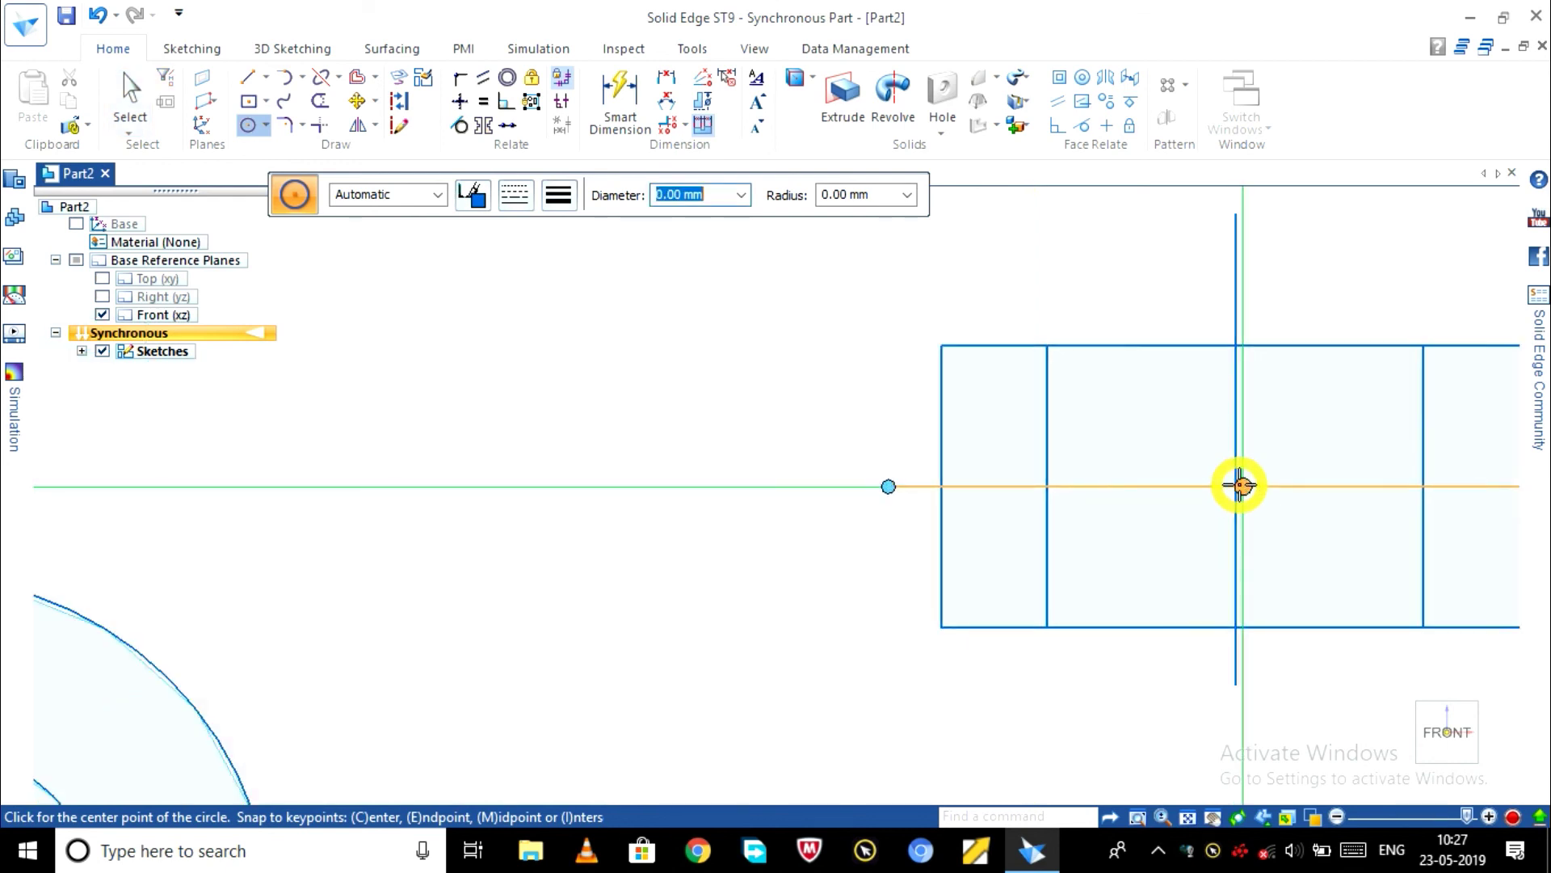
{"action": "scroll", "coordinate": [1244, 485], "scroll_direction": "up", "scroll_amount": 3}
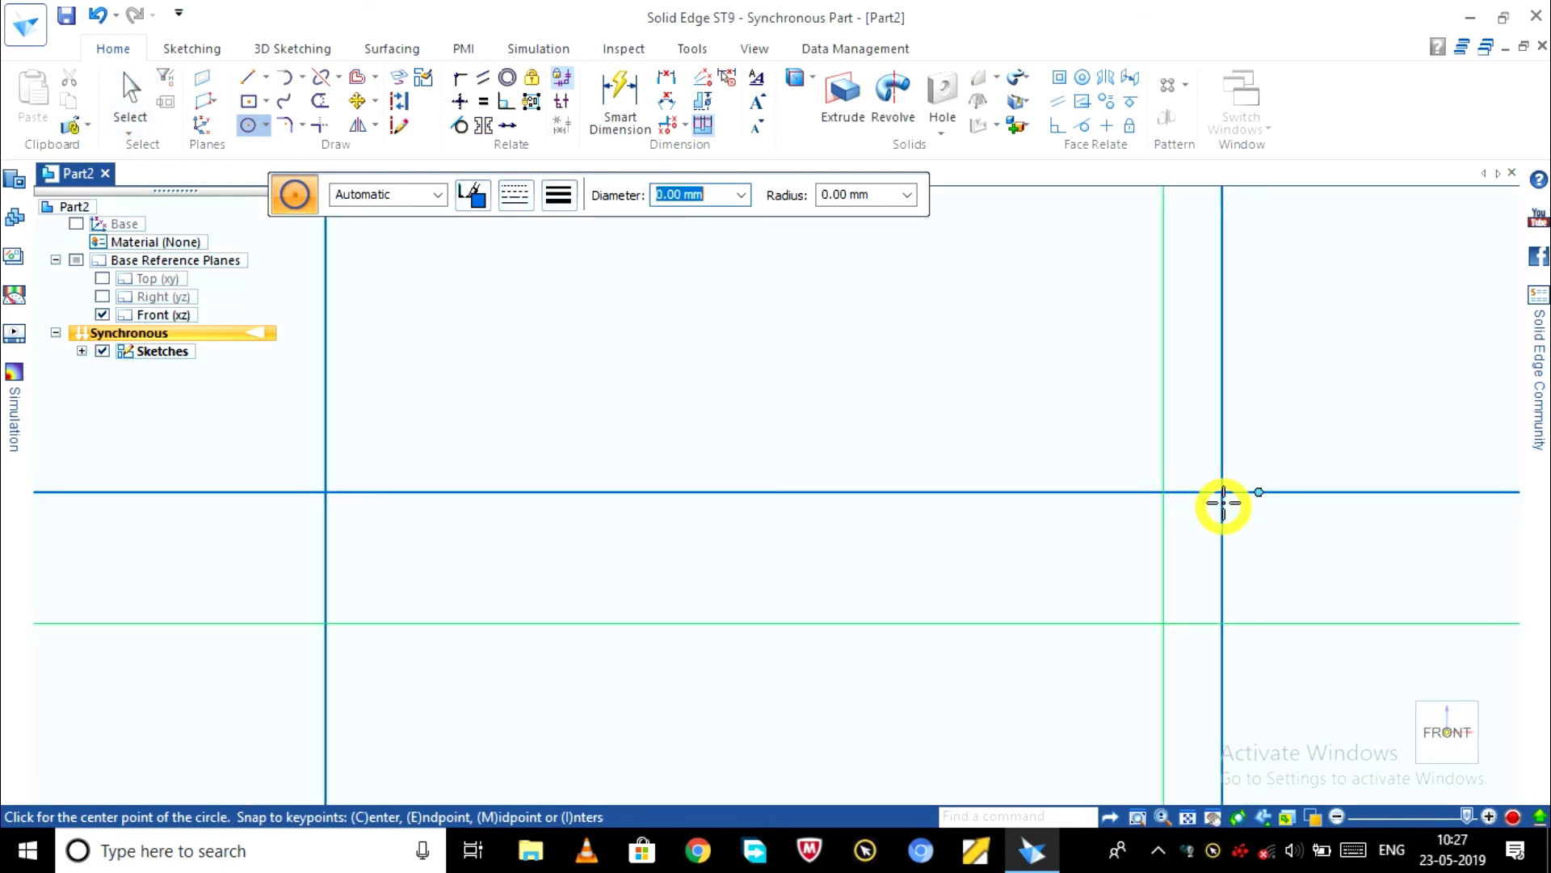
{"action": "left_click", "coordinate": [1224, 492]}
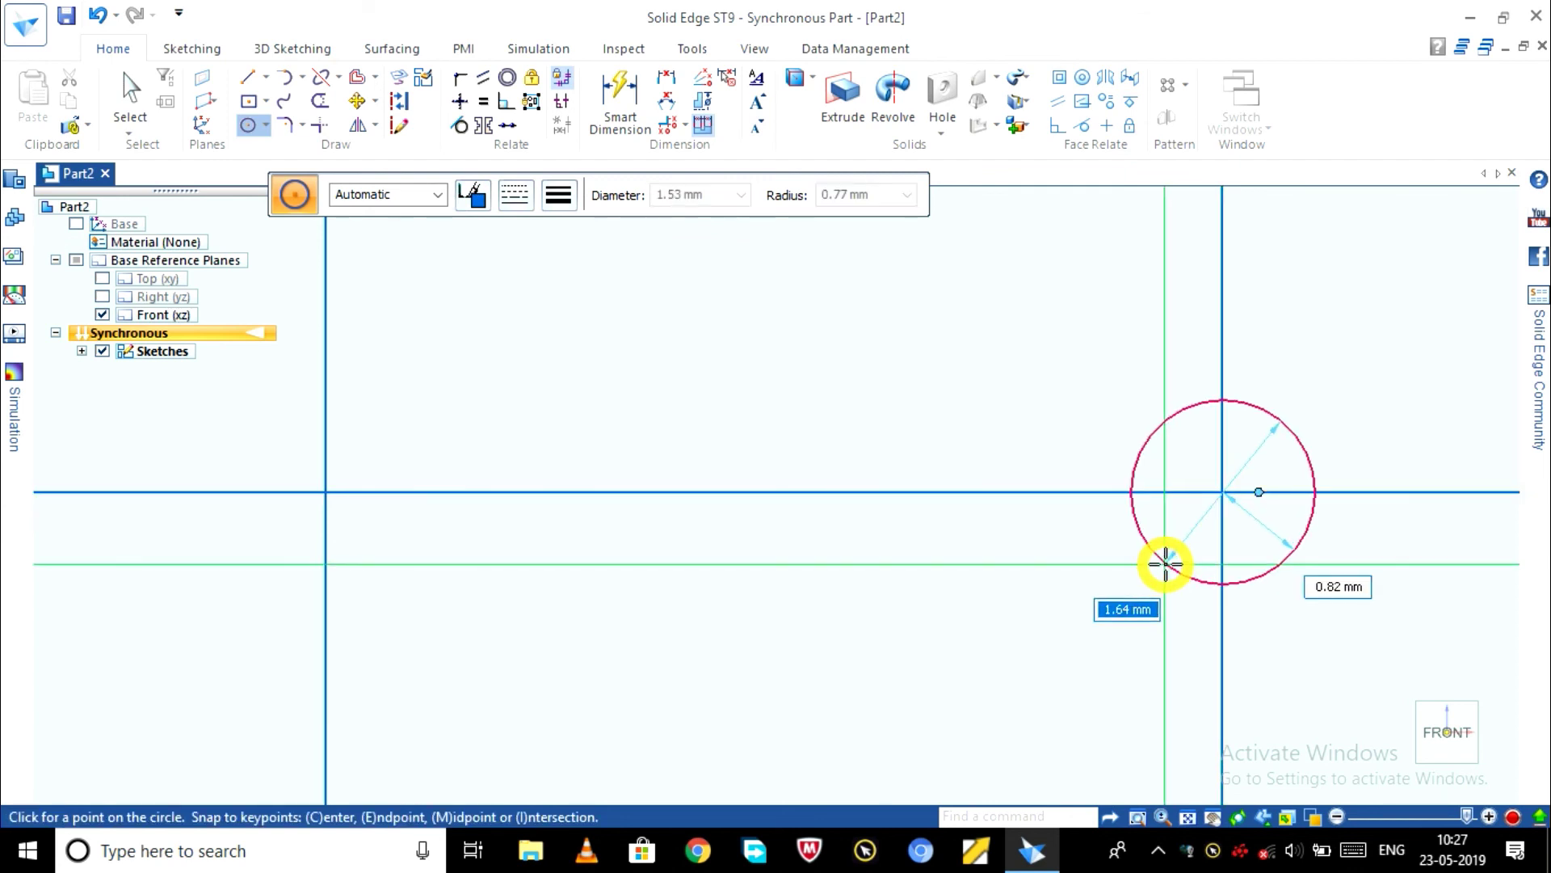
{"action": "type", "text": "3"}
{"action": "key", "text": "Return"}
{"action": "scroll", "coordinate": [1166, 564], "scroll_direction": "down", "scroll_amount": 5}
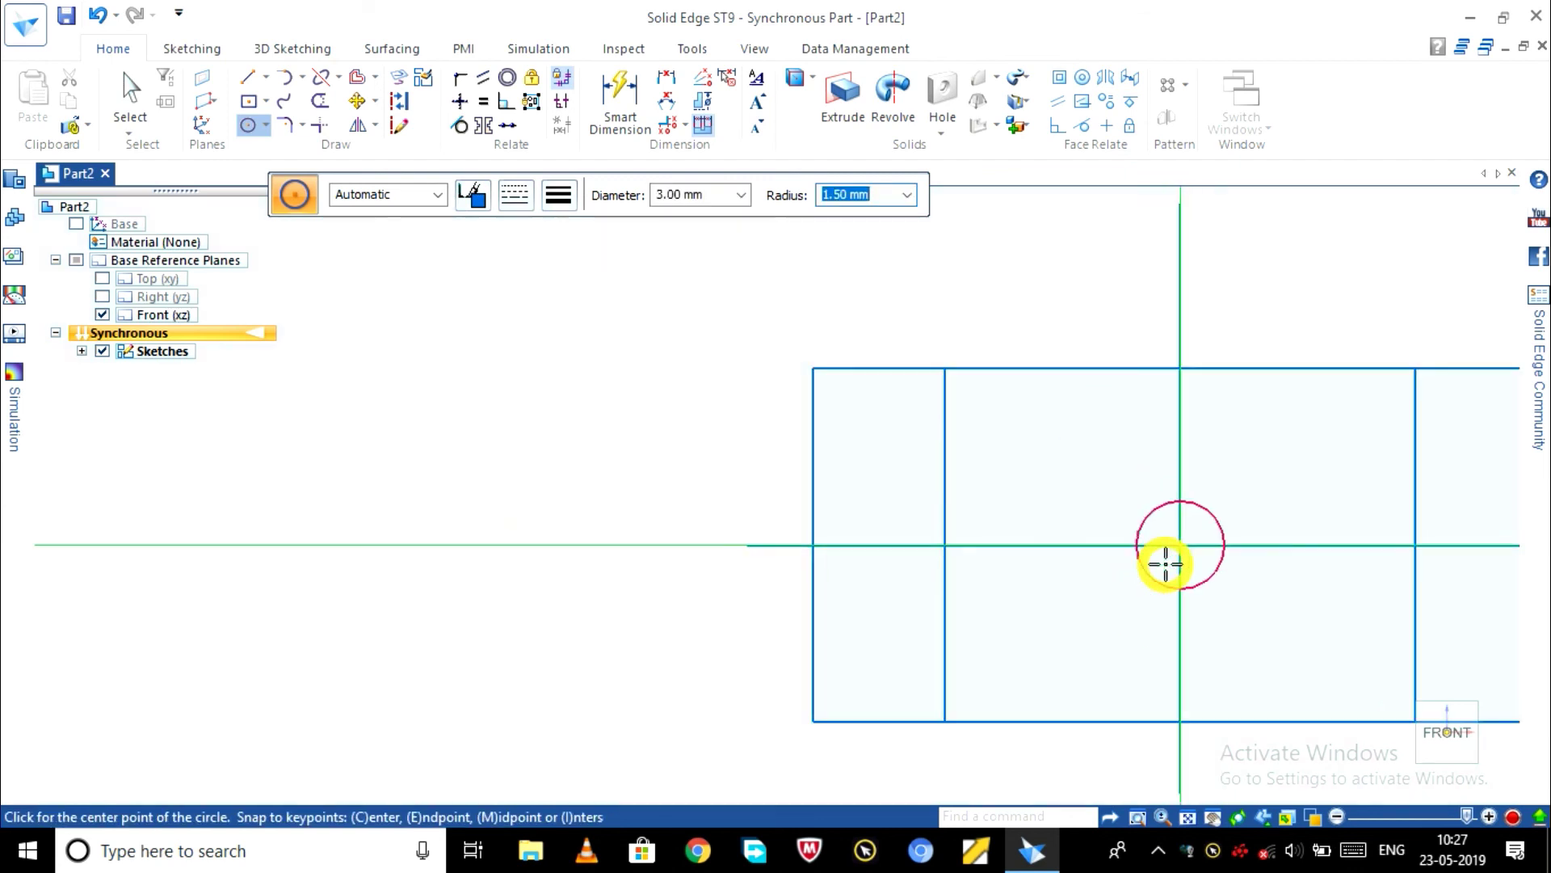
{"action": "scroll", "coordinate": [1155, 614], "scroll_direction": "down", "scroll_amount": 5}
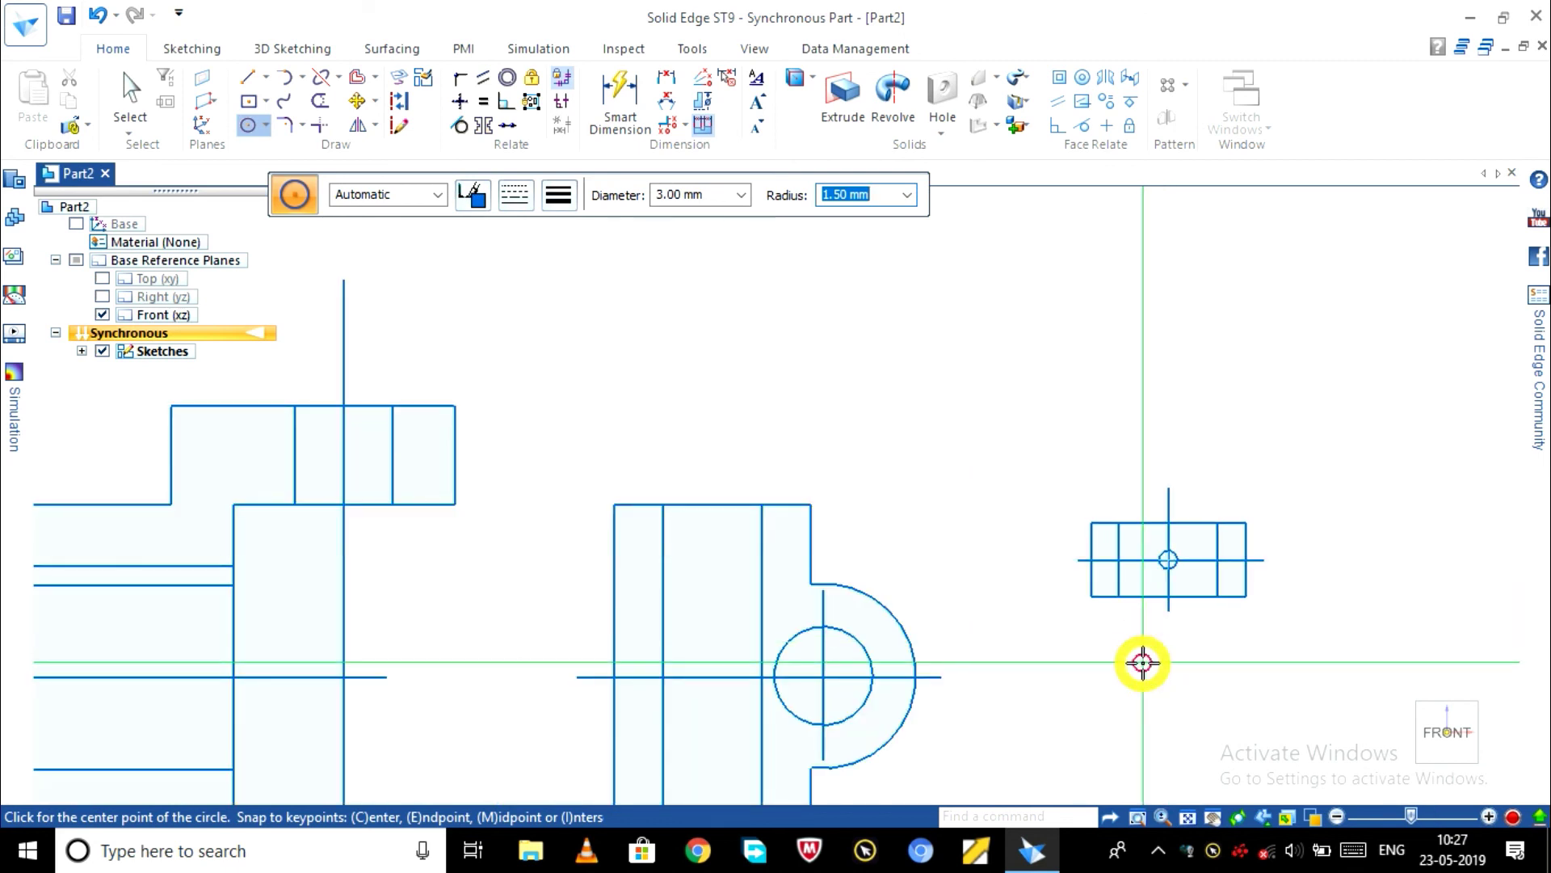
{"action": "key", "text": "Escape"}
{"action": "scroll", "coordinate": [1143, 666], "scroll_direction": "down", "scroll_amount": 3}
{"action": "scroll", "coordinate": [1136, 768], "scroll_direction": "up", "scroll_amount": 3}
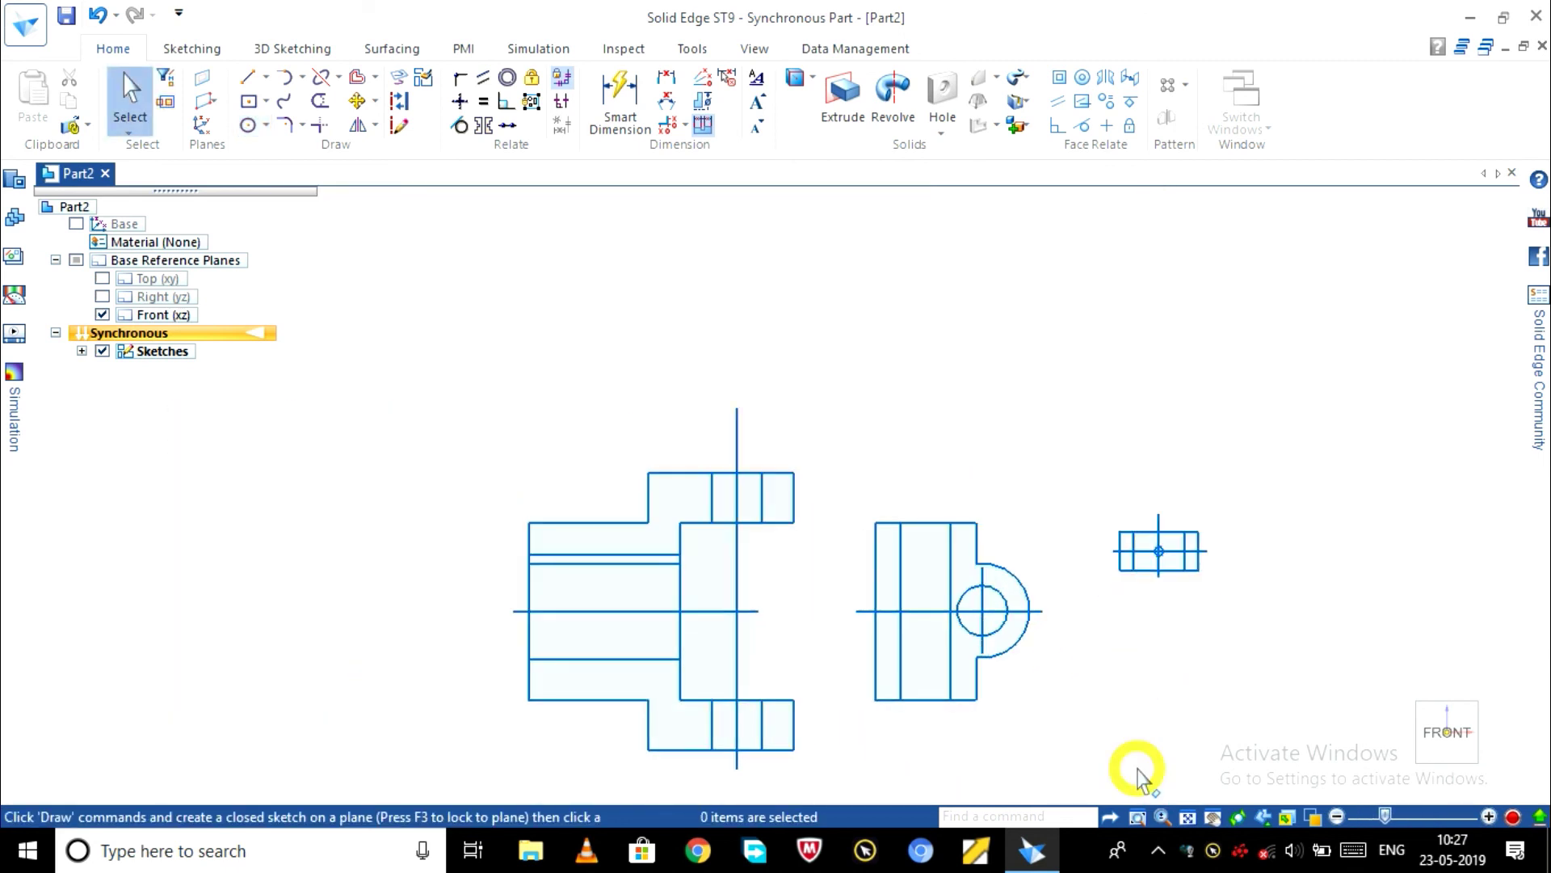
{"action": "scroll", "coordinate": [1128, 783], "scroll_direction": "up", "scroll_amount": 1}
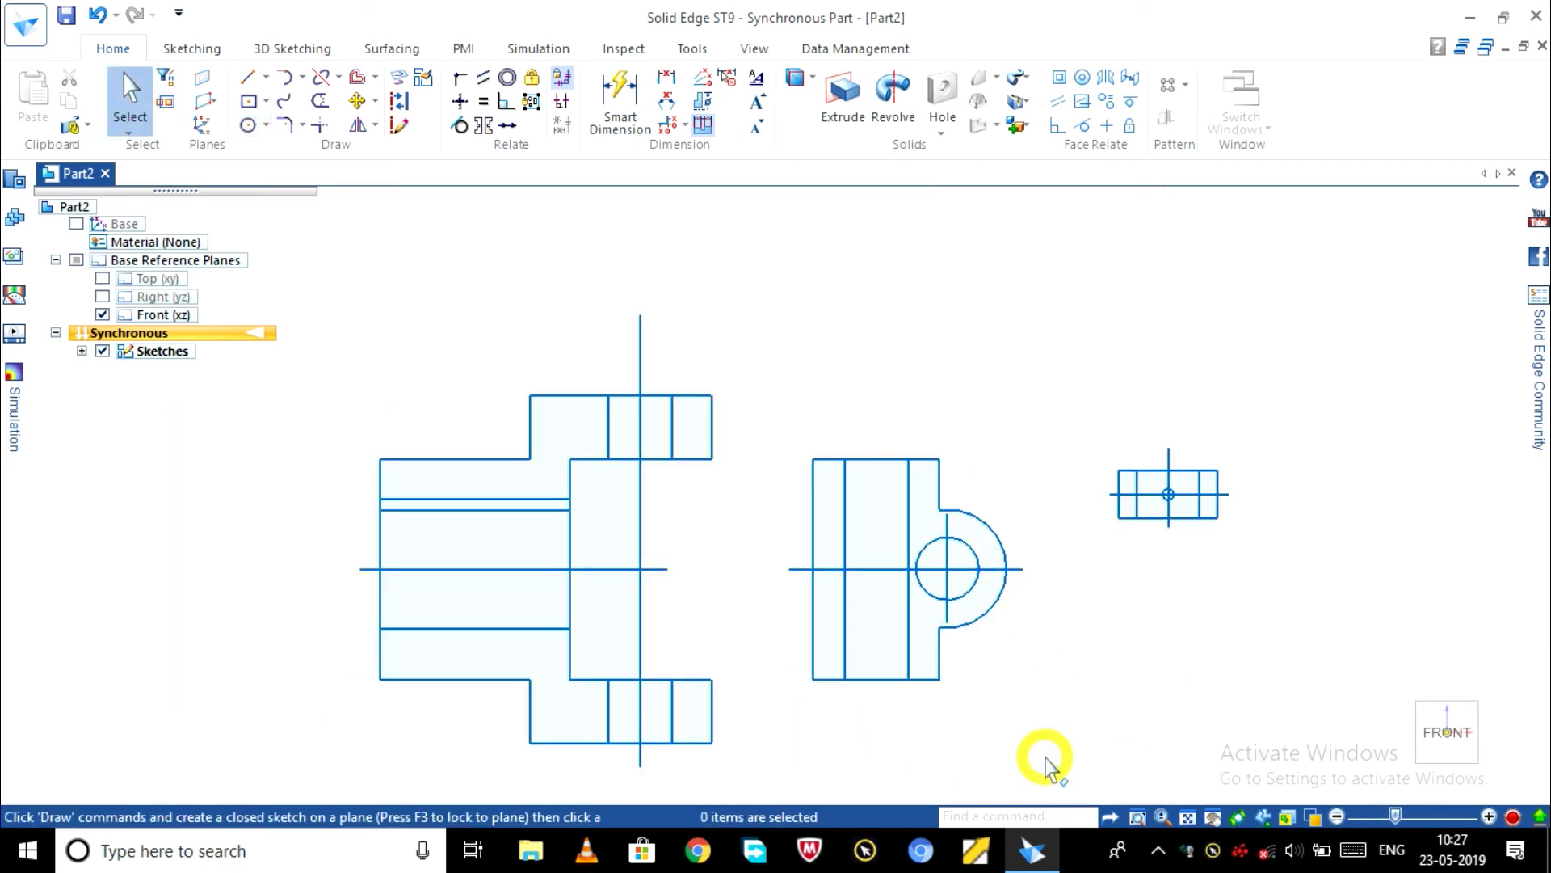